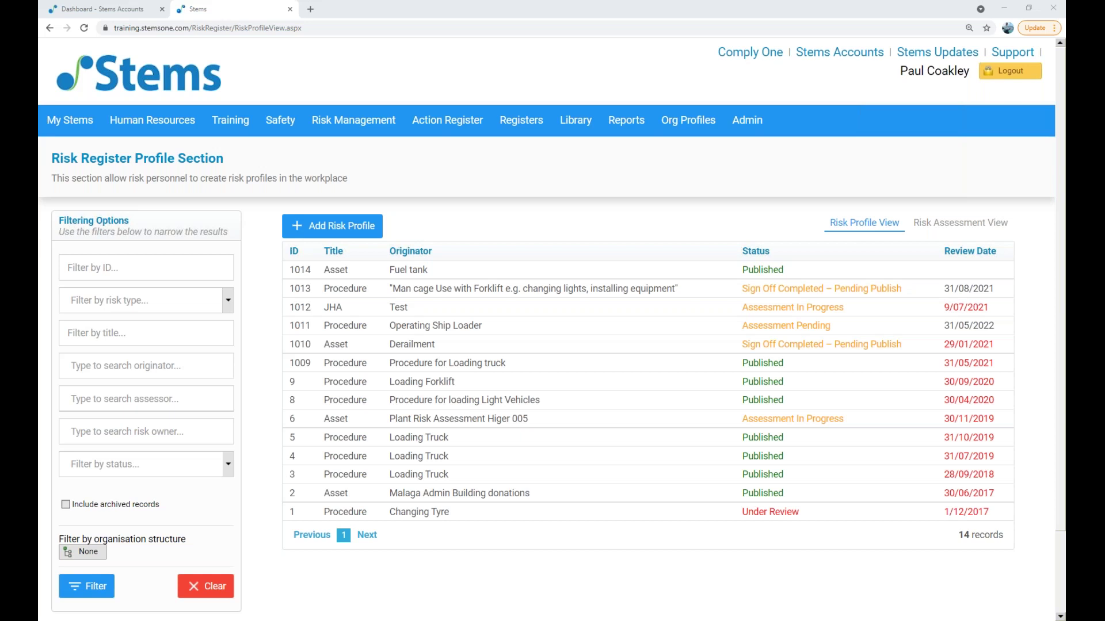
Step: Open the Business Risk & Dashboard page from Risk Management in a new browser tab and switch to it
mouse_move(354, 119)
right_click(358, 156)
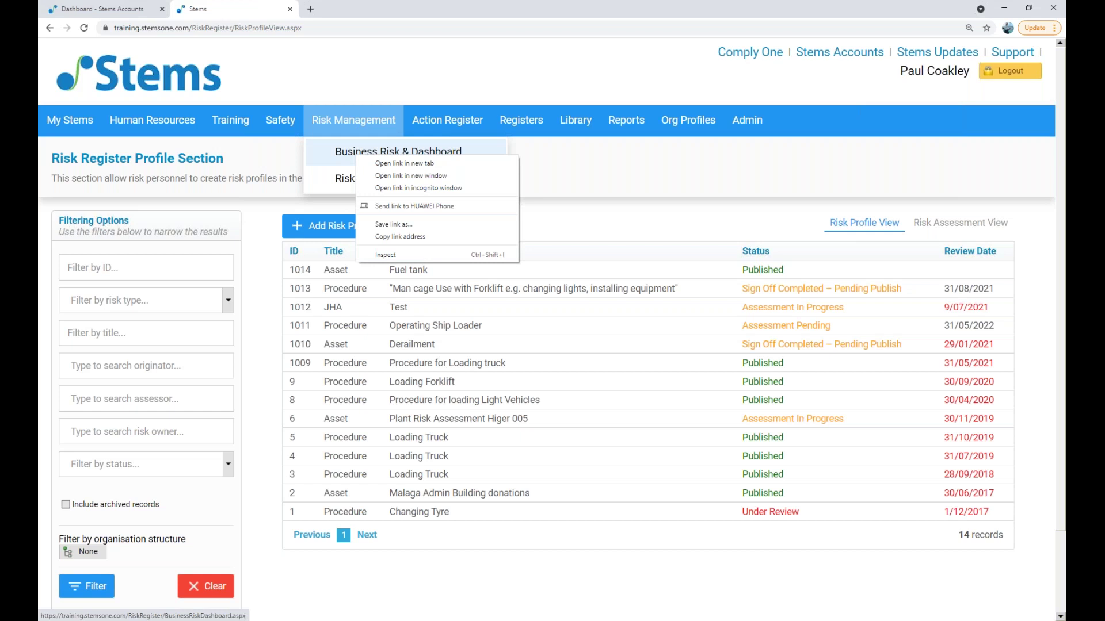
click(386, 164)
click(355, 9)
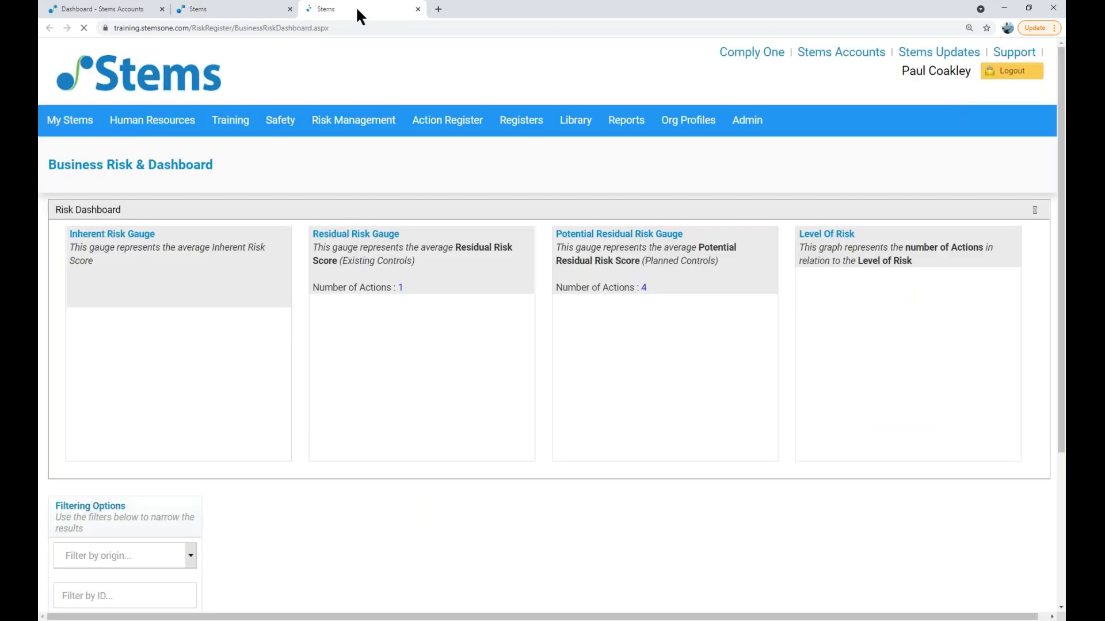
Step: View the list of actions behind the Residual Risk Gauge, and close it
mouse_move(357, 123)
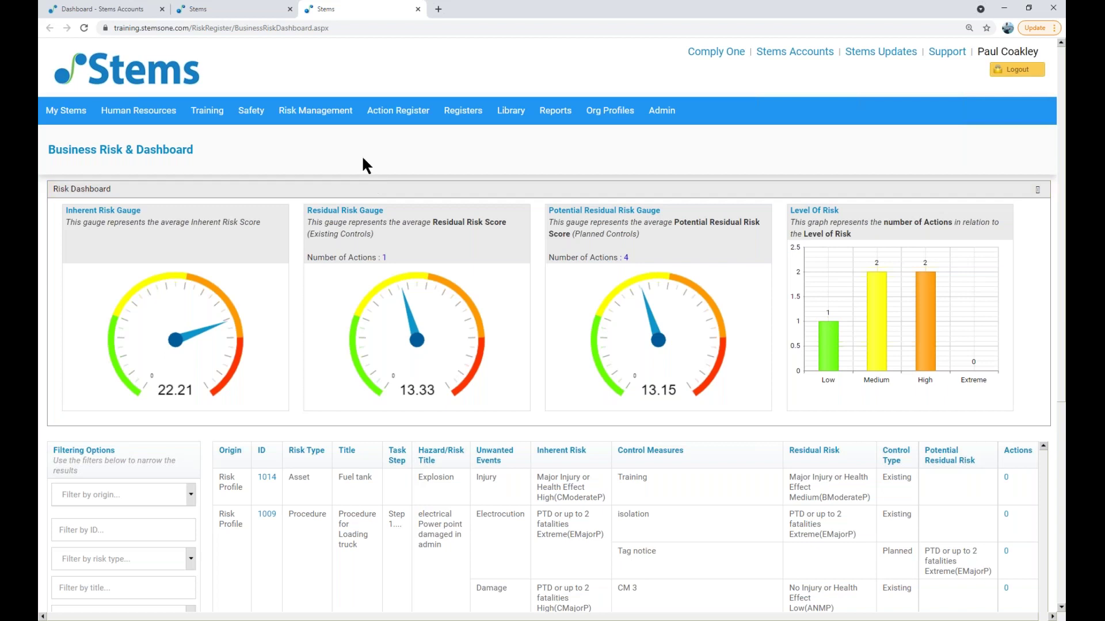
mouse_move(316, 111)
mouse_move(255, 113)
click(426, 343)
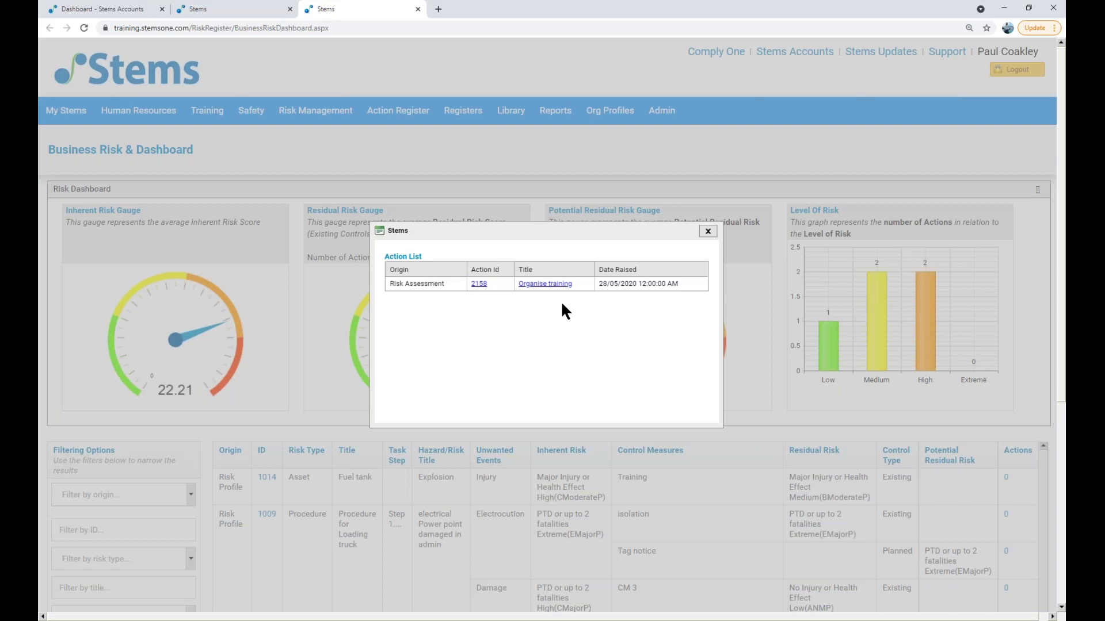
click(708, 231)
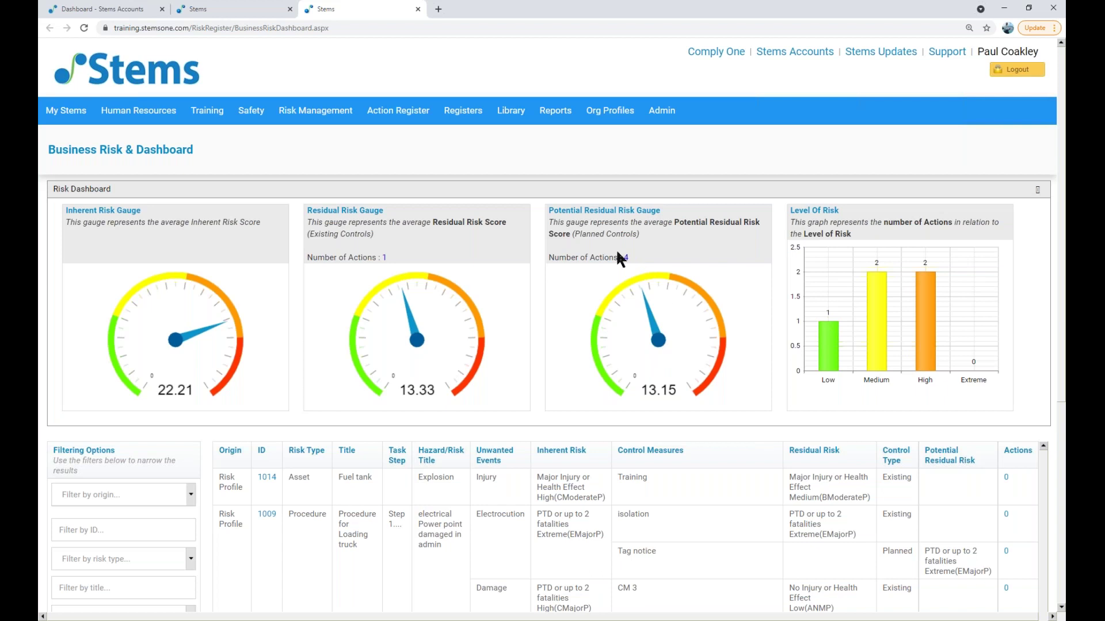
Step: View the action lists behind the Potential Residual Risk Gauge and the High bar of the Level Of Risk chart, closing each one
click(659, 341)
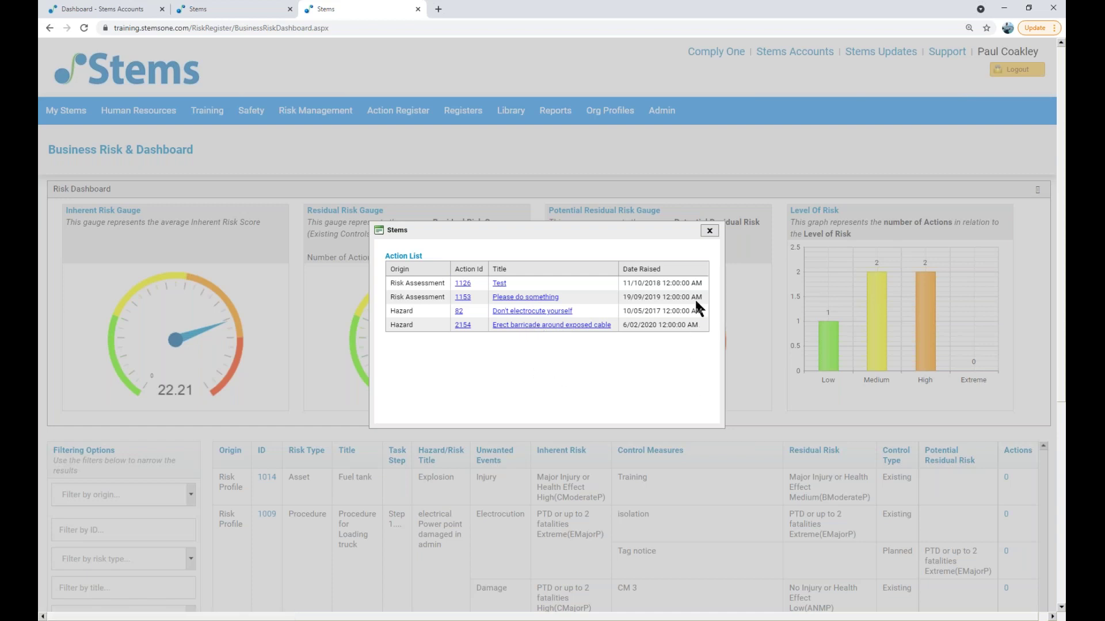
click(708, 230)
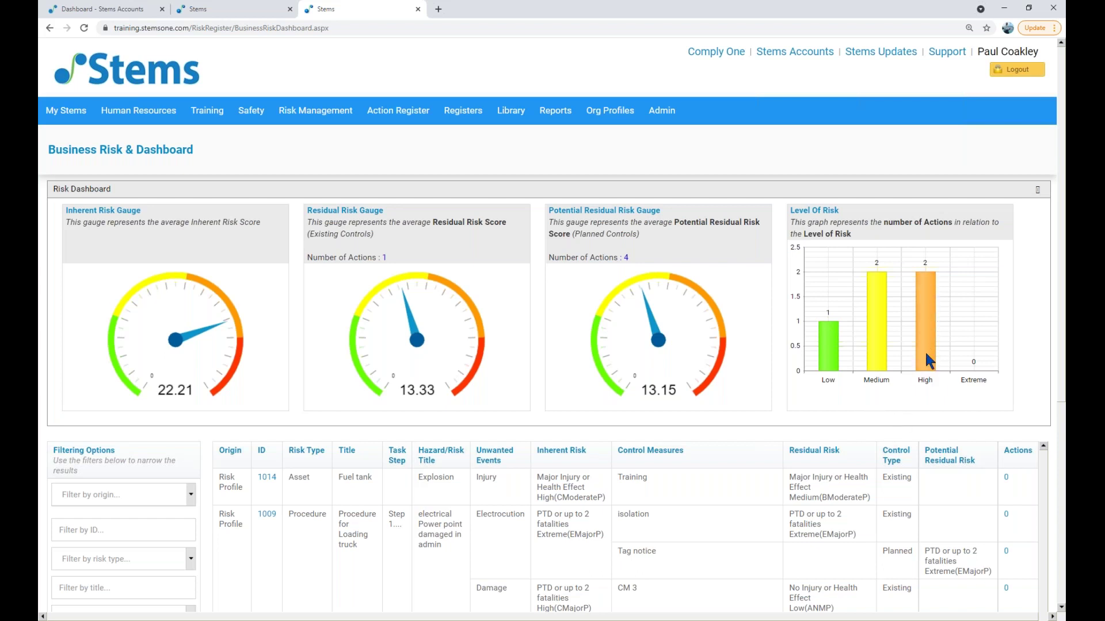
click(925, 317)
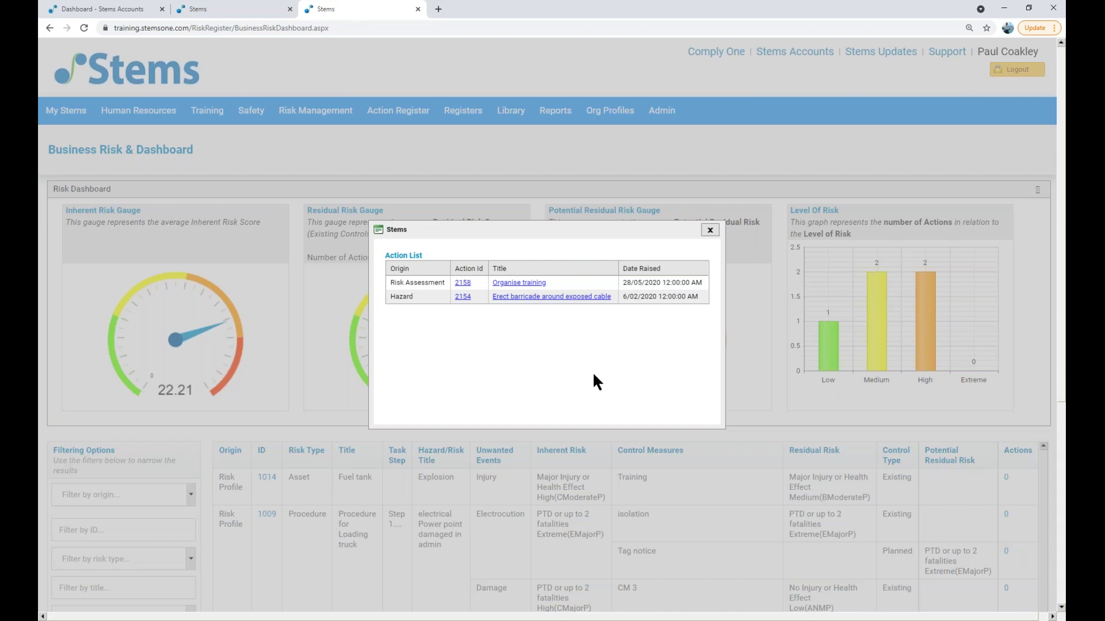
click(709, 230)
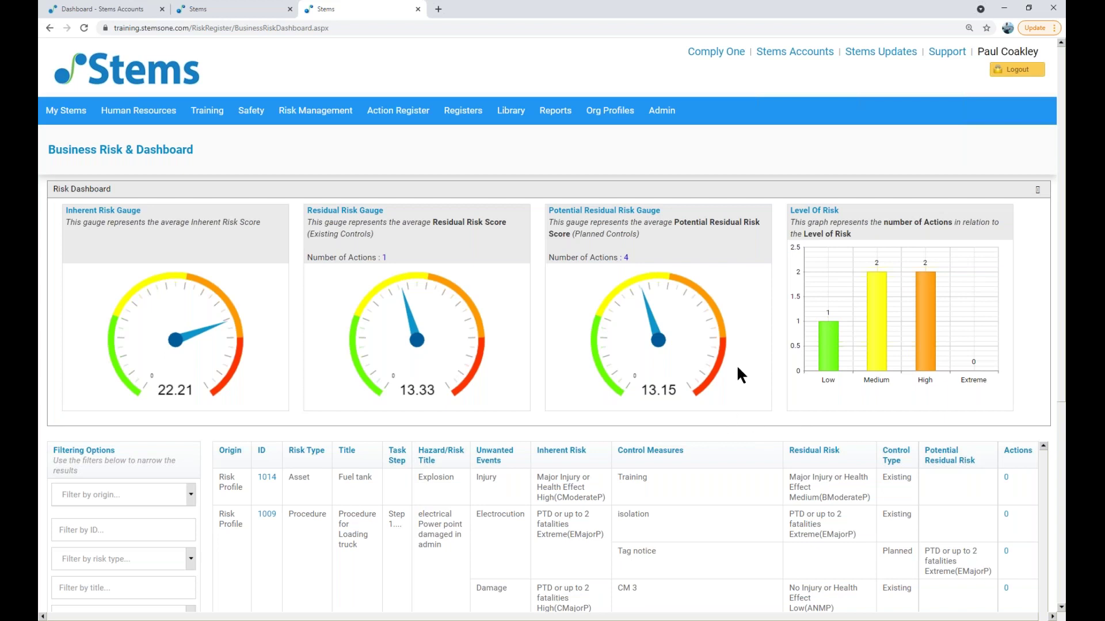
Step: Open the admin Settings page in a new browser tab and switch to it
click(662, 112)
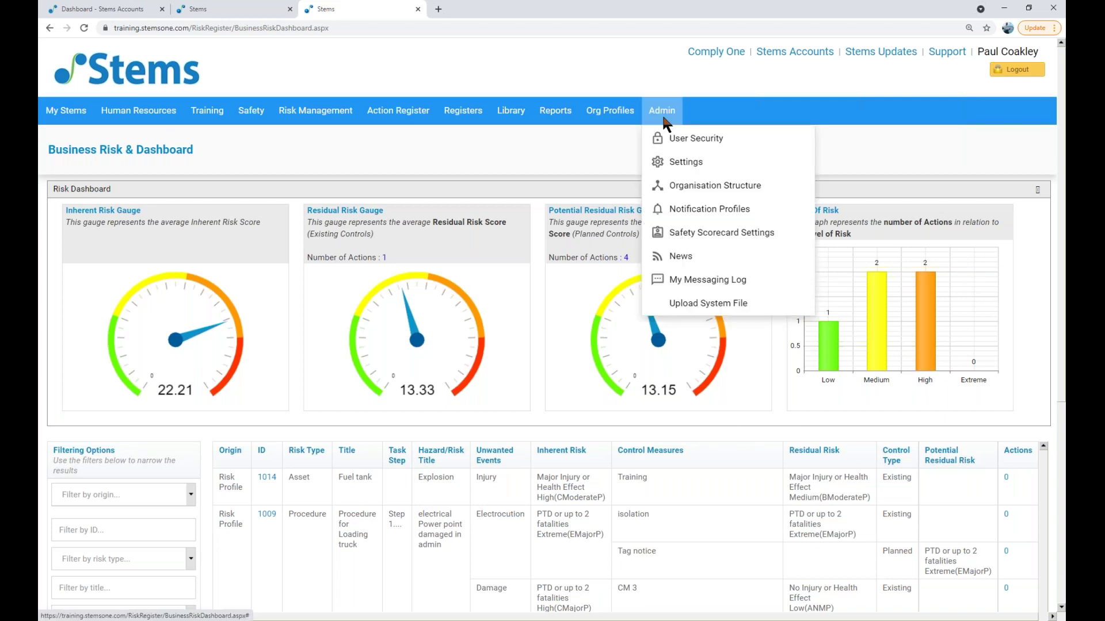
right_click(711, 162)
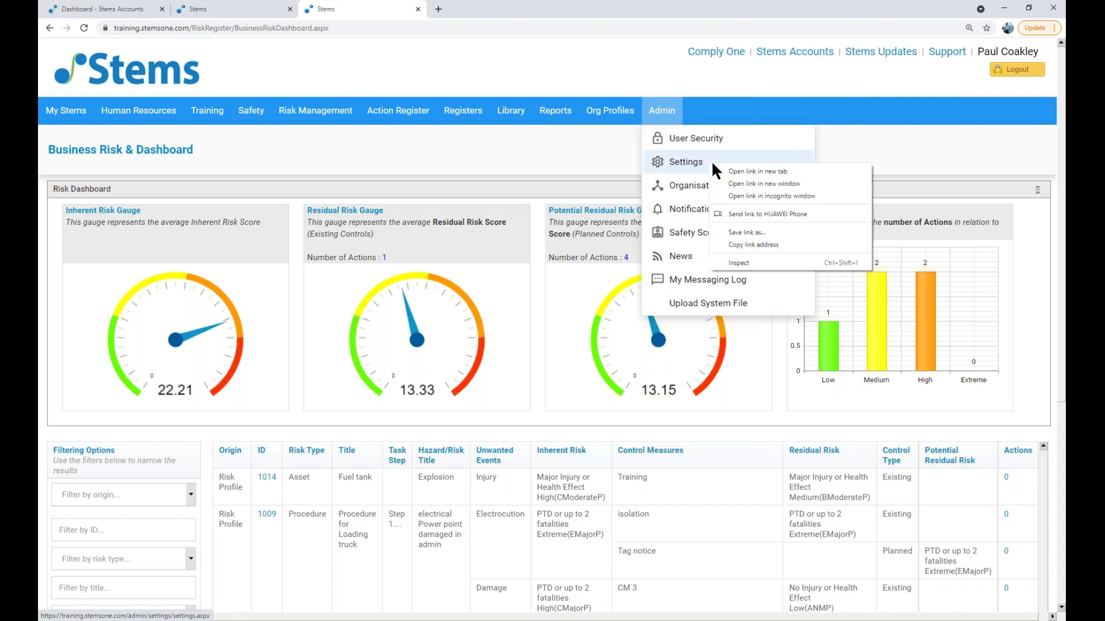
key(Escape)
middle_click(716, 163)
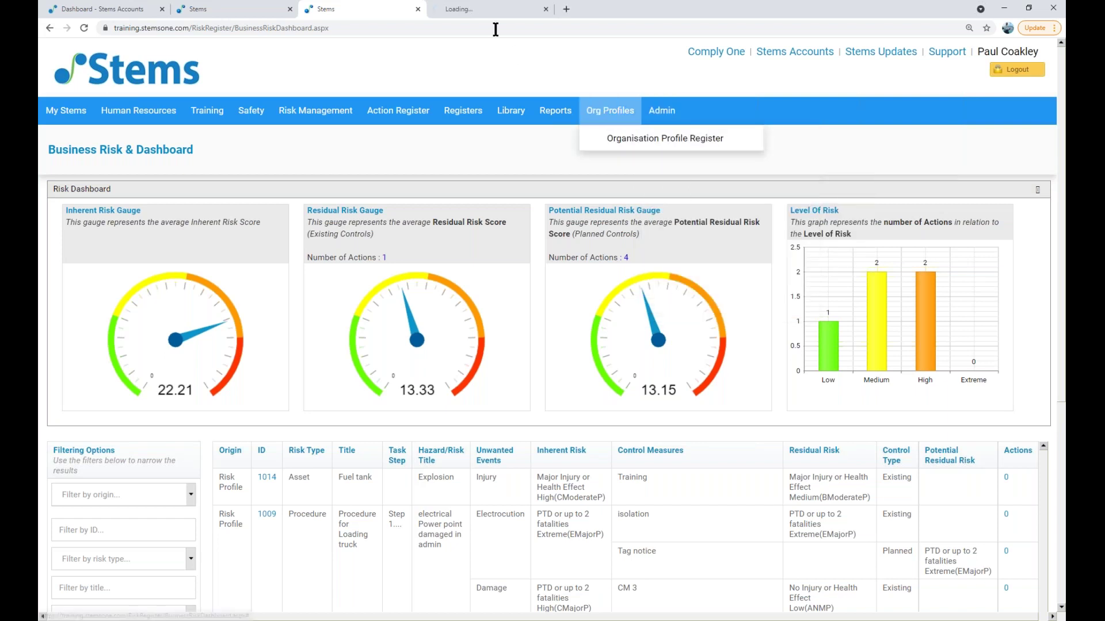
click(493, 12)
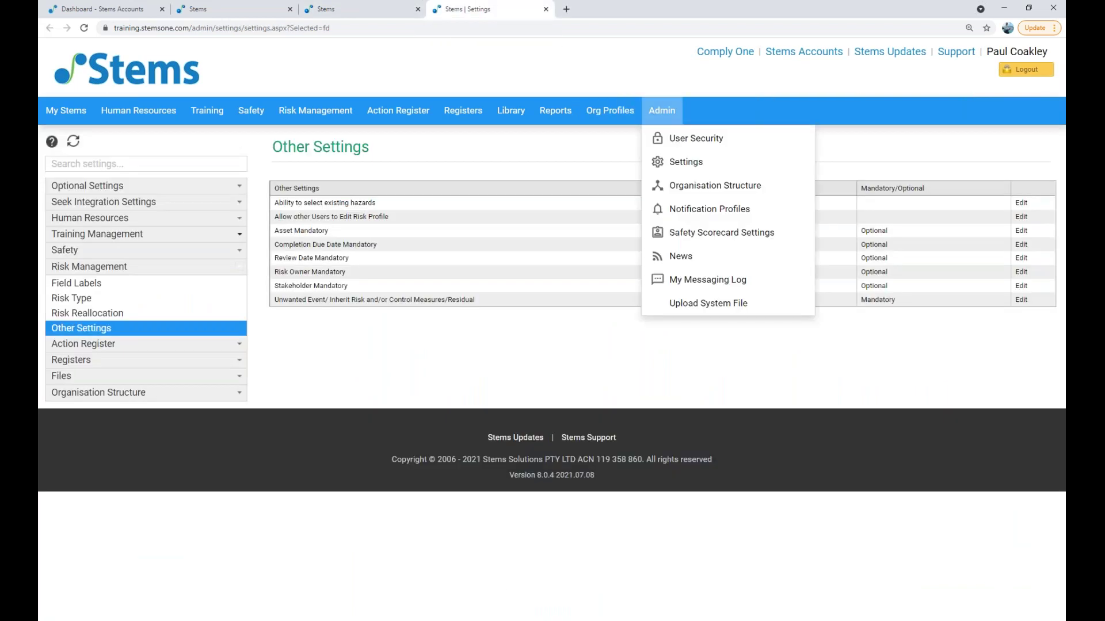
Step: View the Risk Levels of the Detailed Risk Matrix in the Risk Matrix Designer under Optional Settings
mouse_move(662, 112)
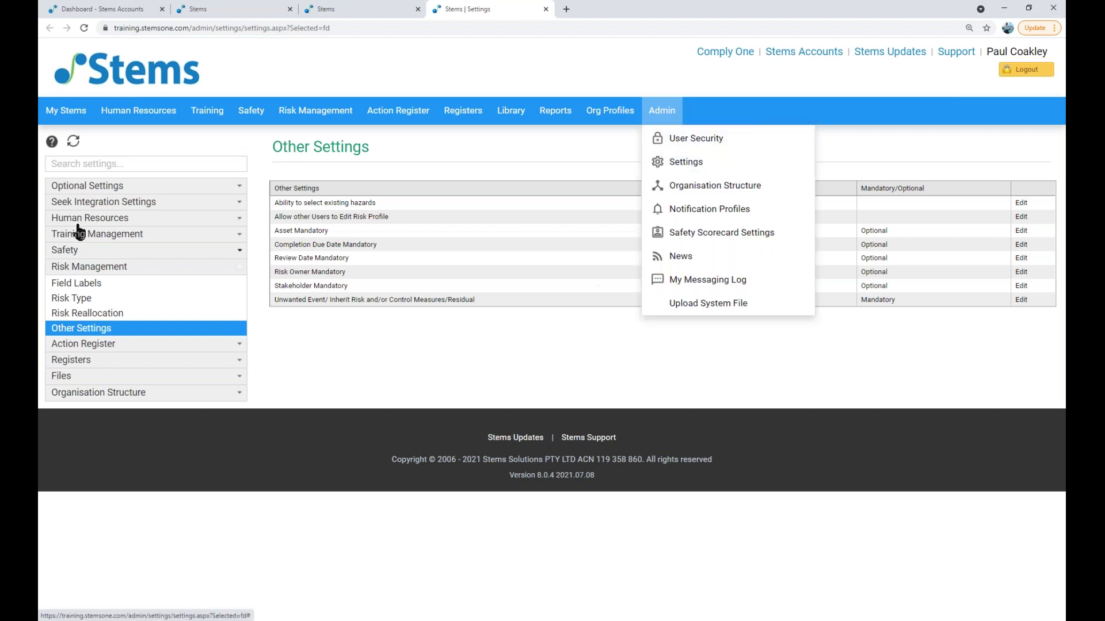
click(149, 191)
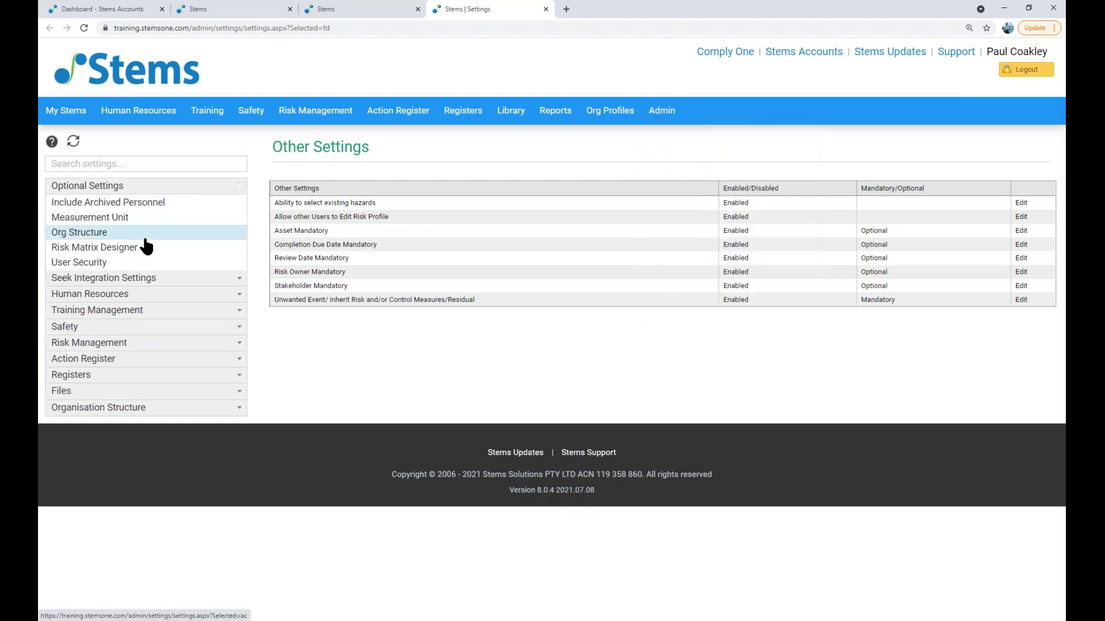
click(145, 253)
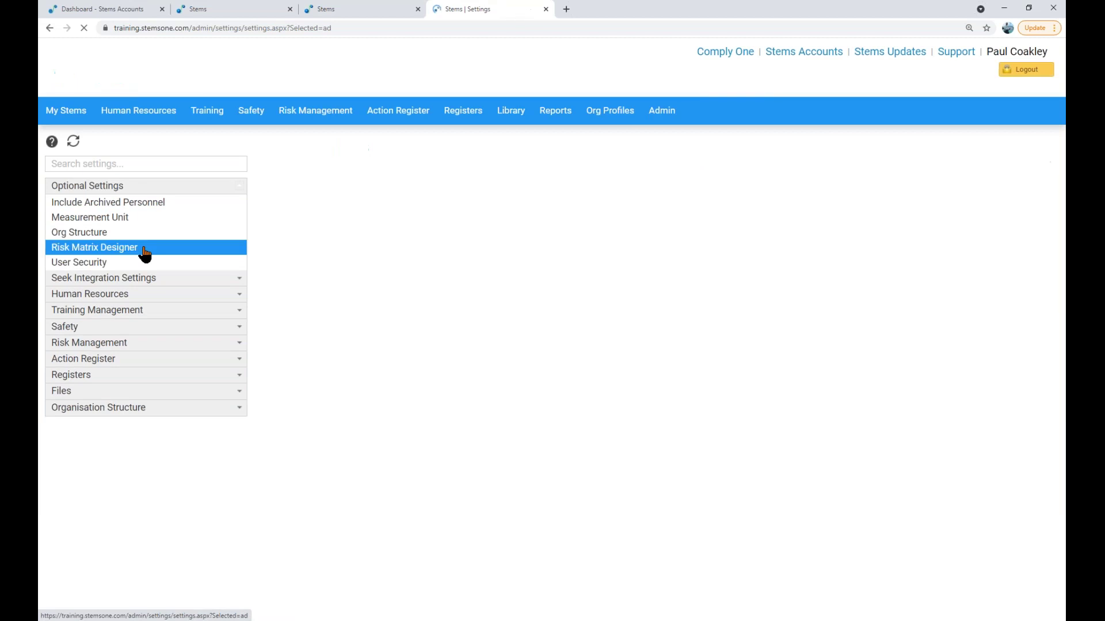
click(284, 274)
click(292, 348)
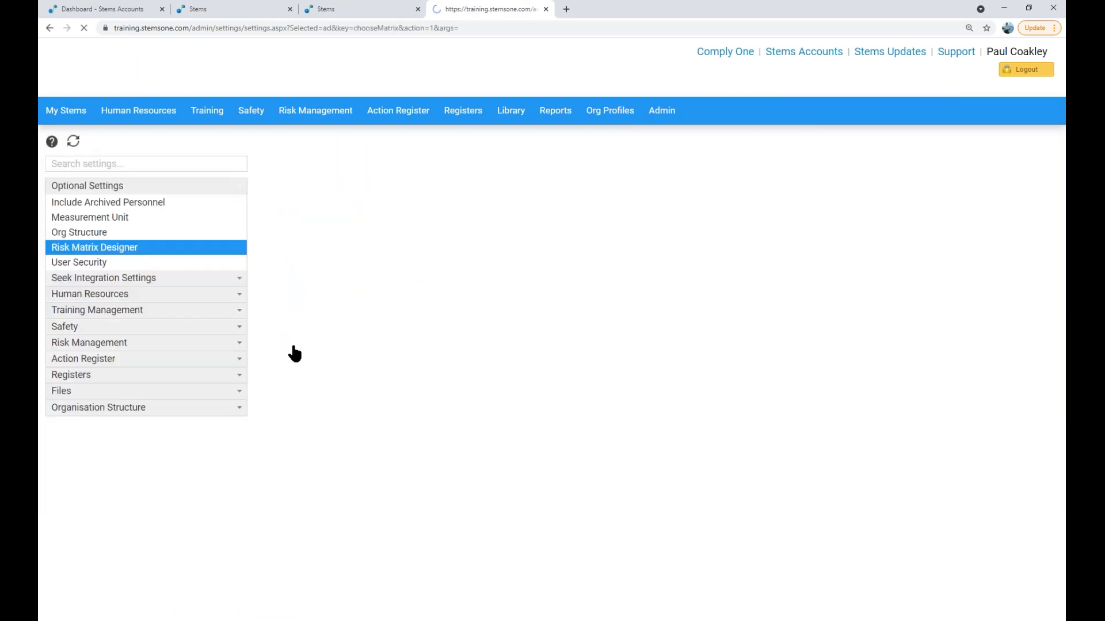
click(524, 358)
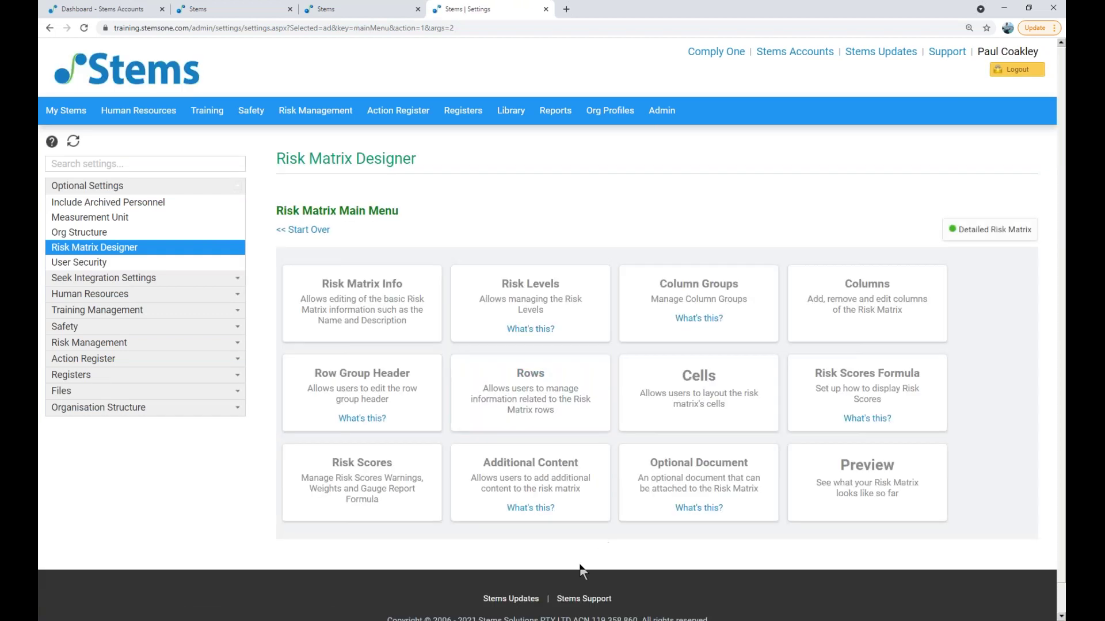
click(567, 309)
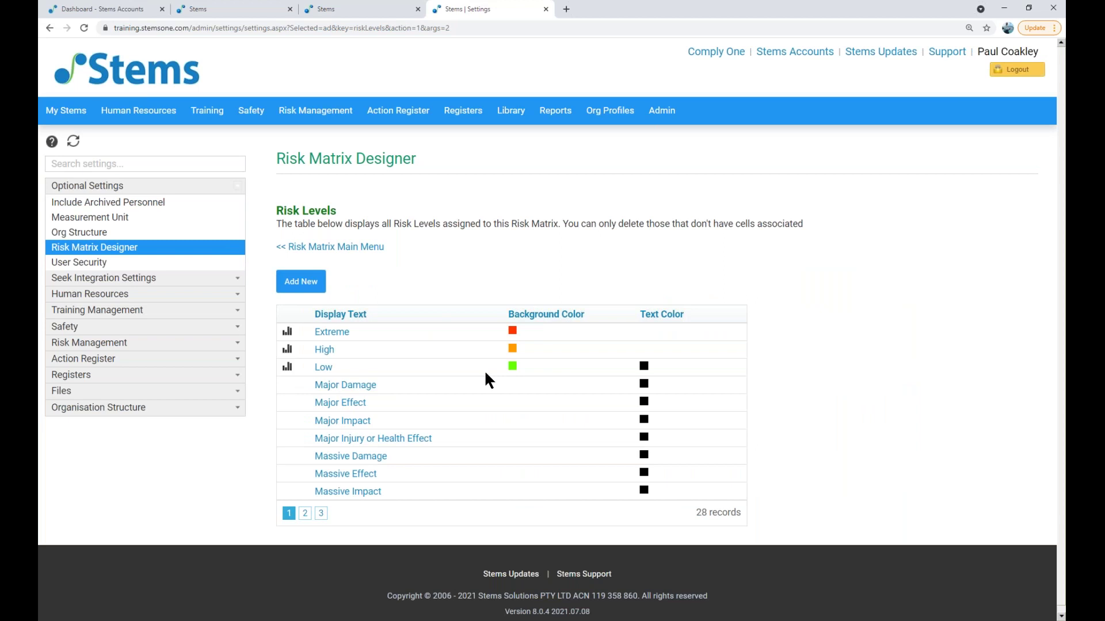
Step: Return to the Business Risk & Dashboard page and examine the columns and rows of the risk table beneath the gauges
click(340, 8)
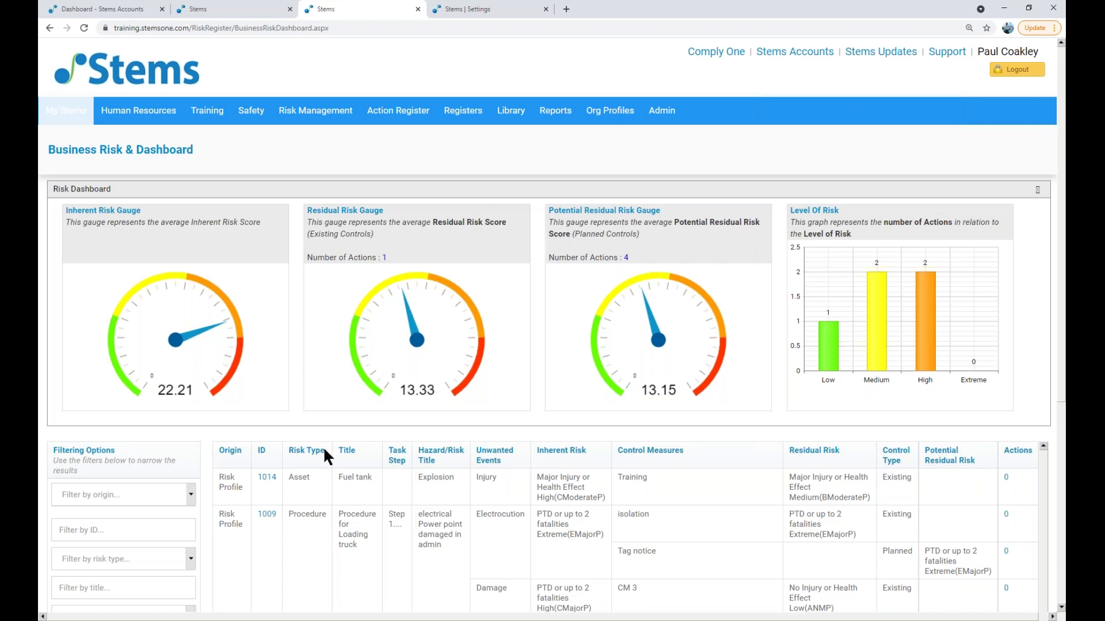
scroll(325, 456, down, 1)
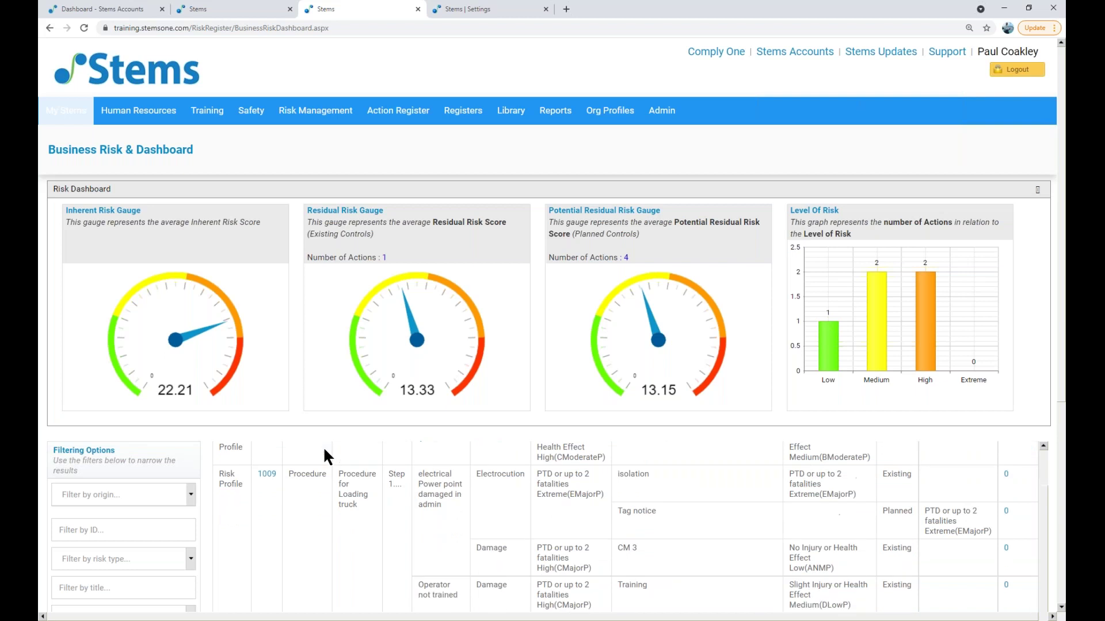
scroll(324, 450, up, 1)
key(ctrl+minus)
key(ctrl+minus)
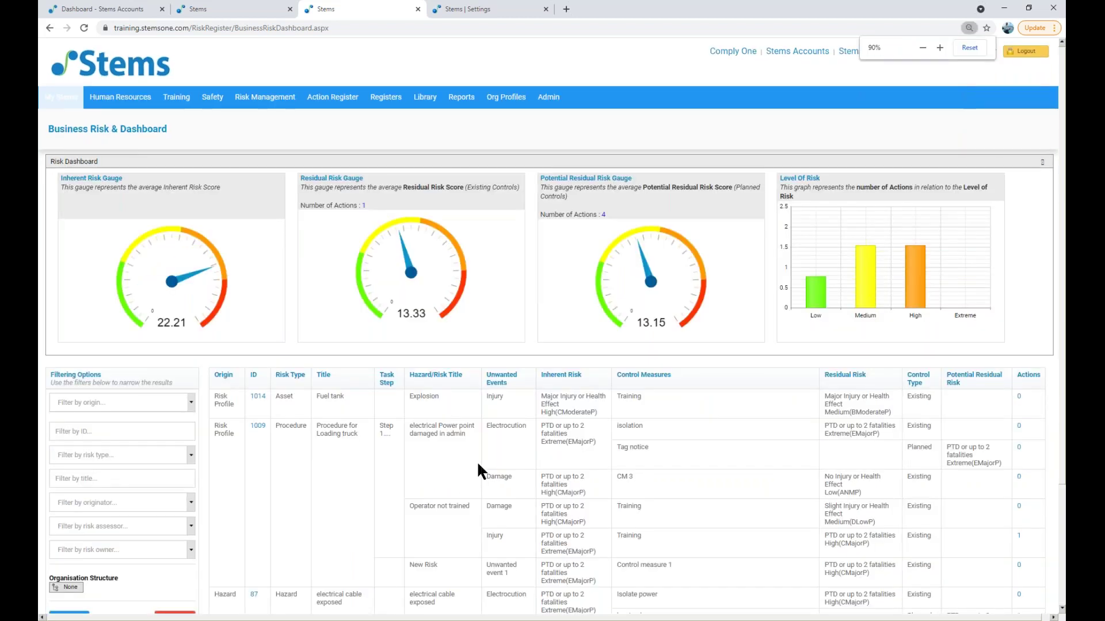
scroll(477, 463, down, 3)
scroll(478, 463, up, 1)
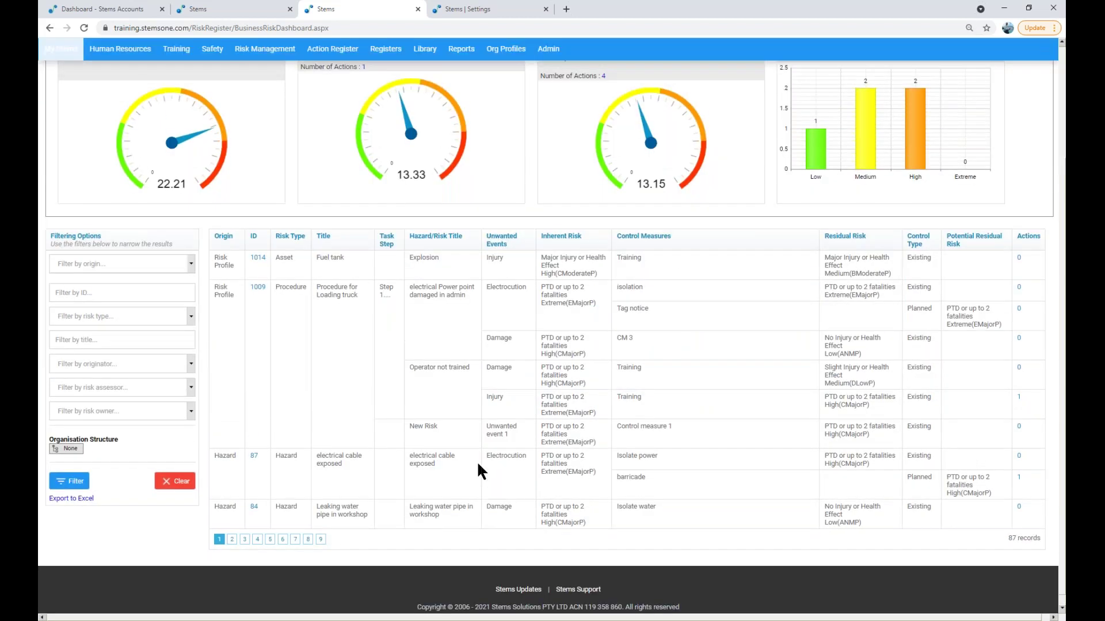
scroll(477, 471, up, 1)
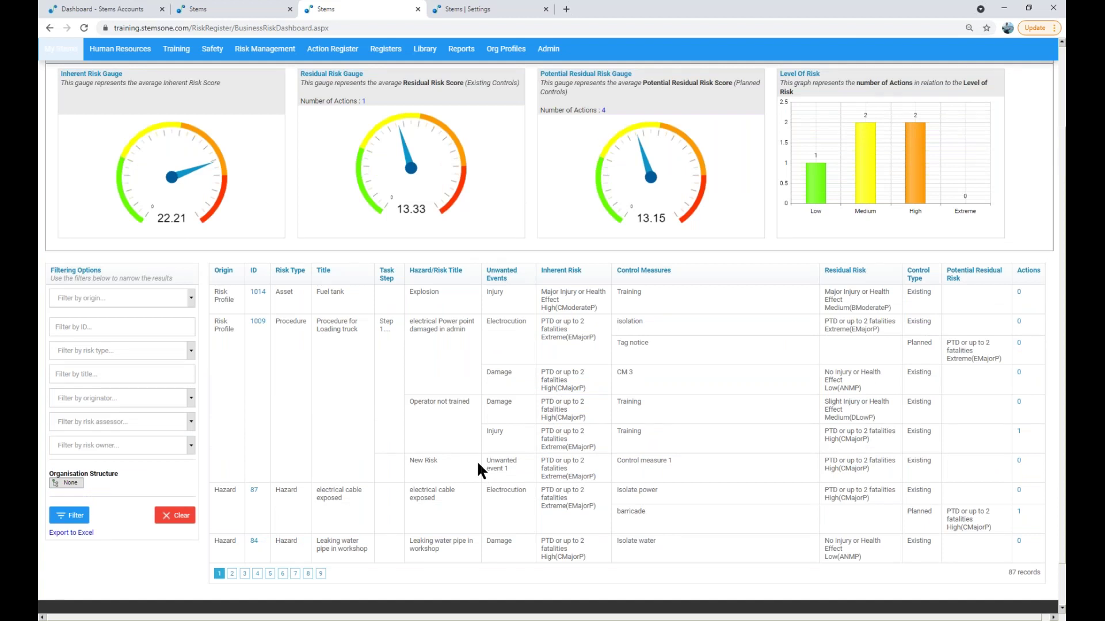
scroll(477, 469, up, 1)
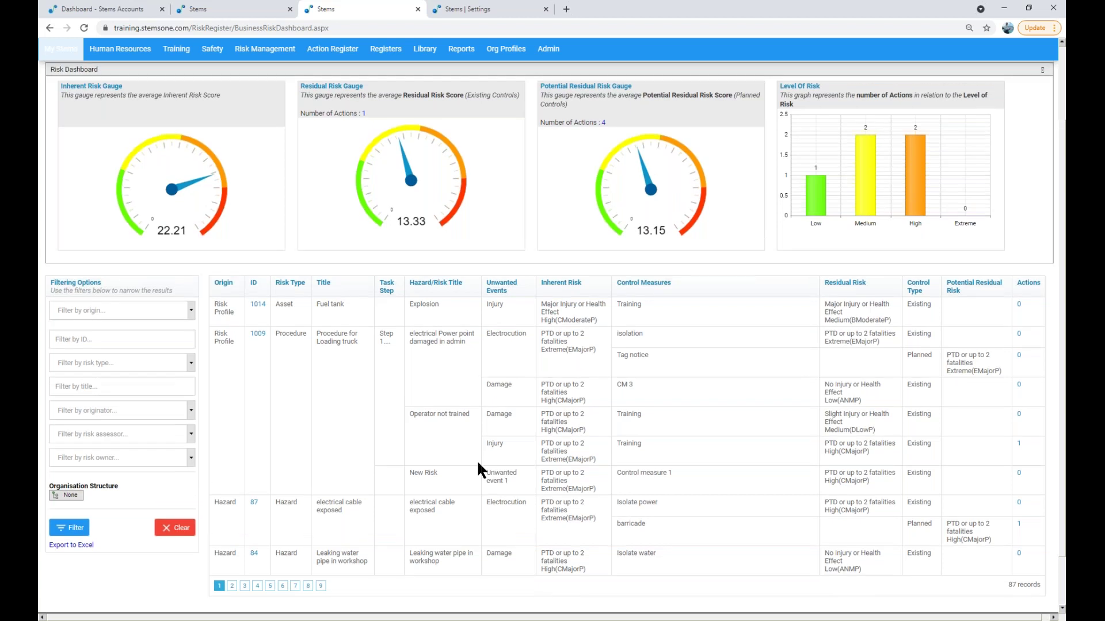
scroll(476, 460, up, 3)
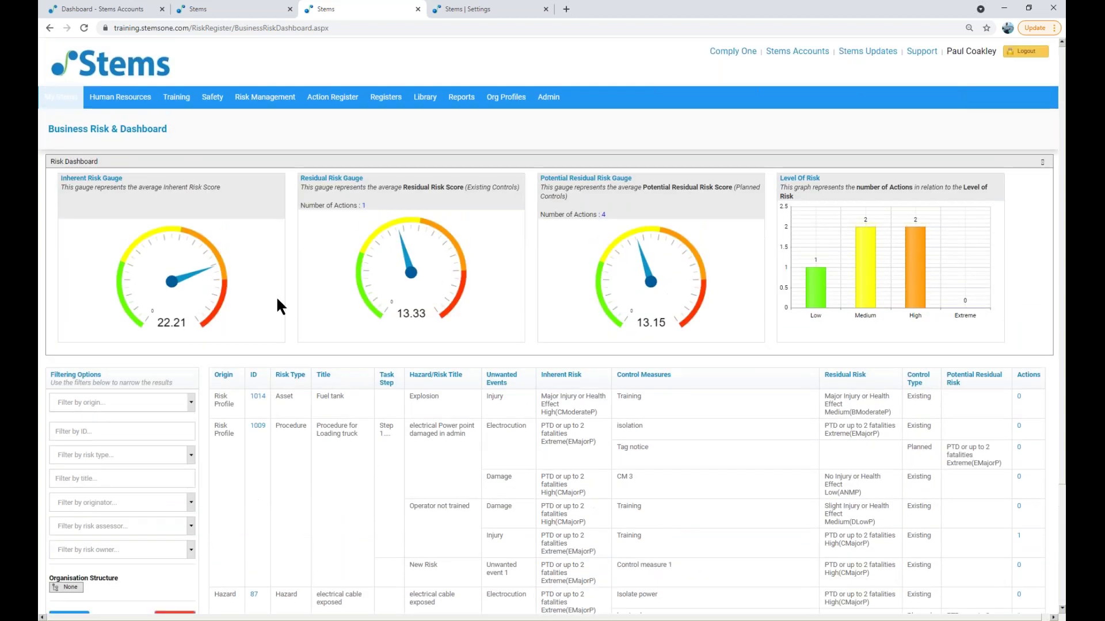
key(ctrl+plus)
click(284, 109)
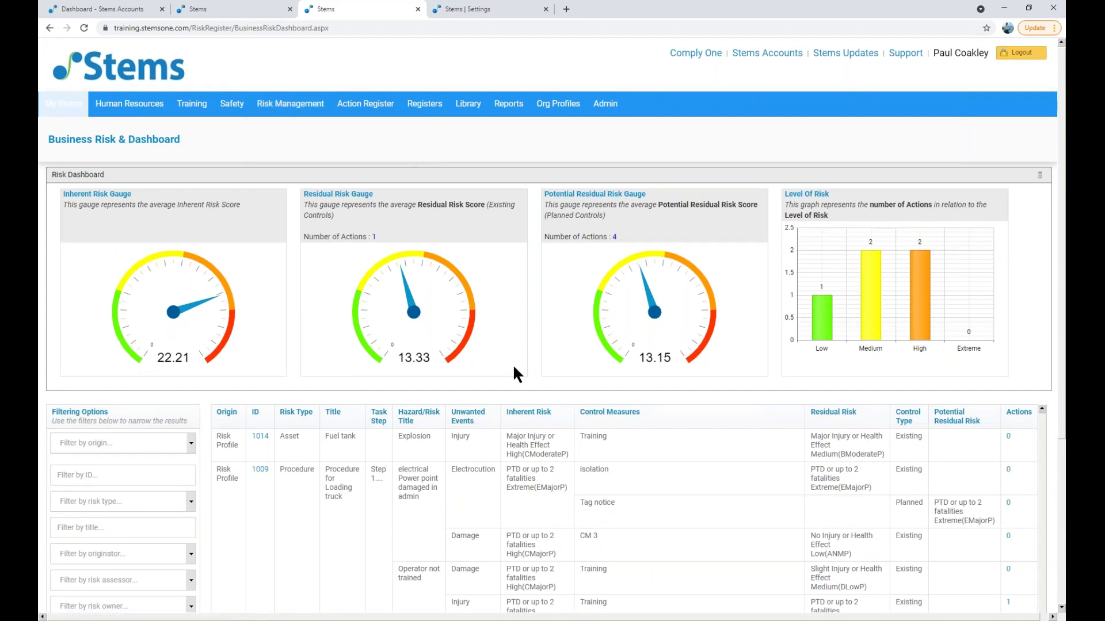
key(ctrl+plus)
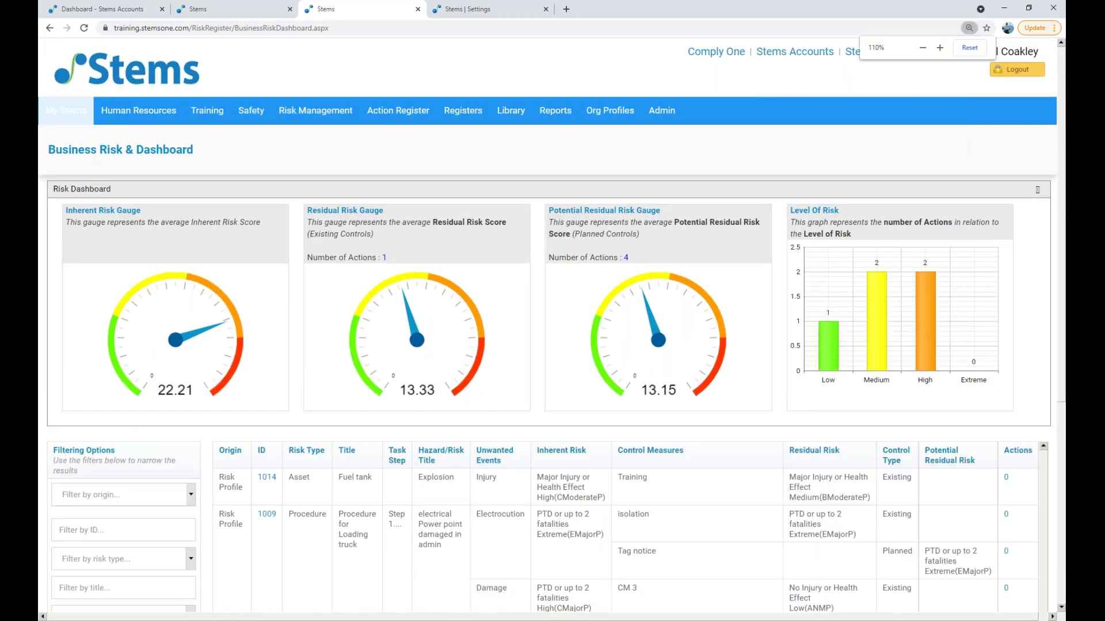
Step: Examine the dashboard's filtering options, including the choices offered for origin and risk type
scroll(553, 322, down, 1)
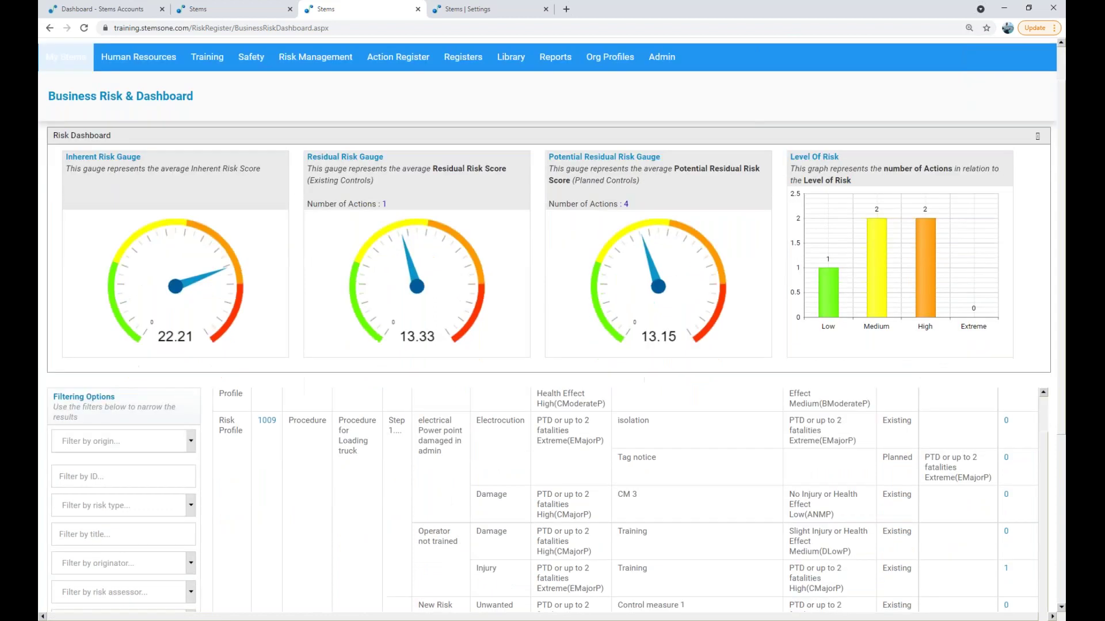
scroll(229, 445, down, 1)
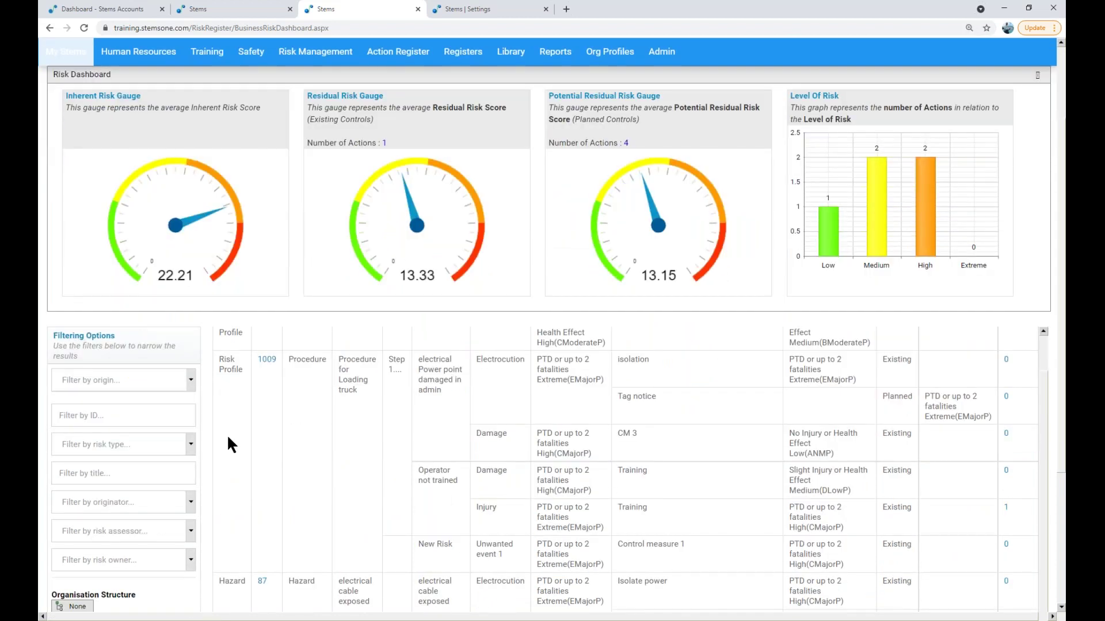
scroll(226, 434, down, 3)
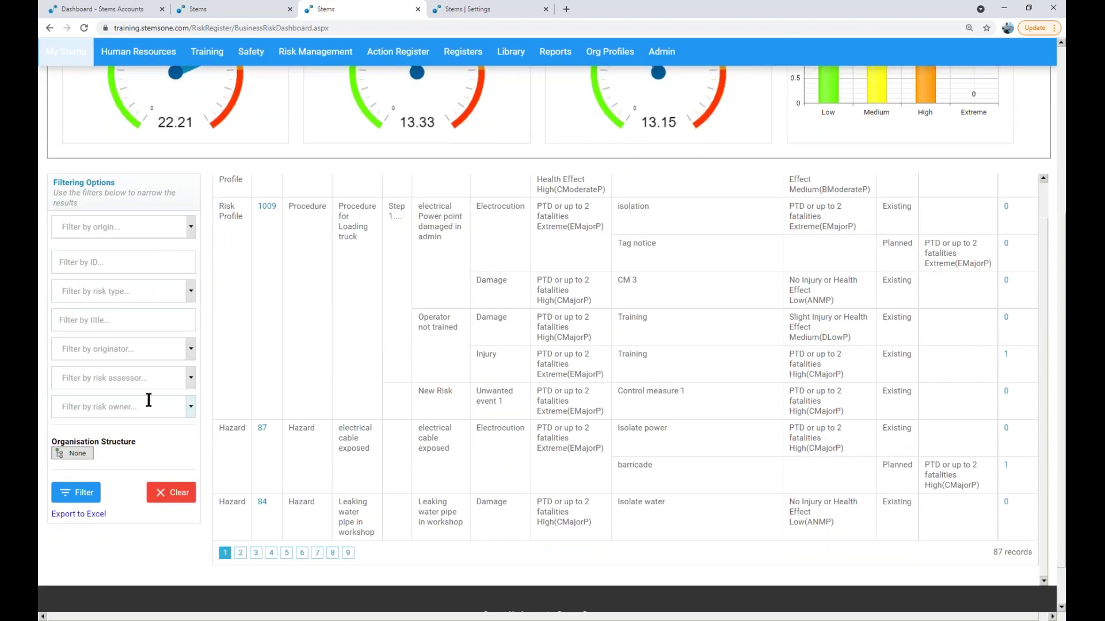
click(160, 260)
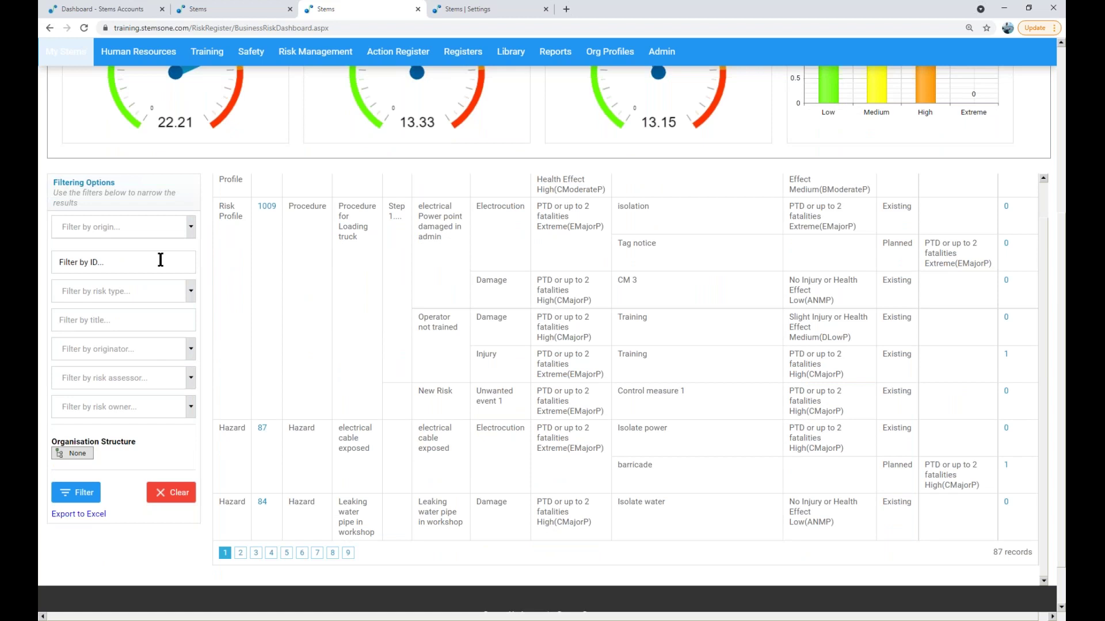
click(181, 229)
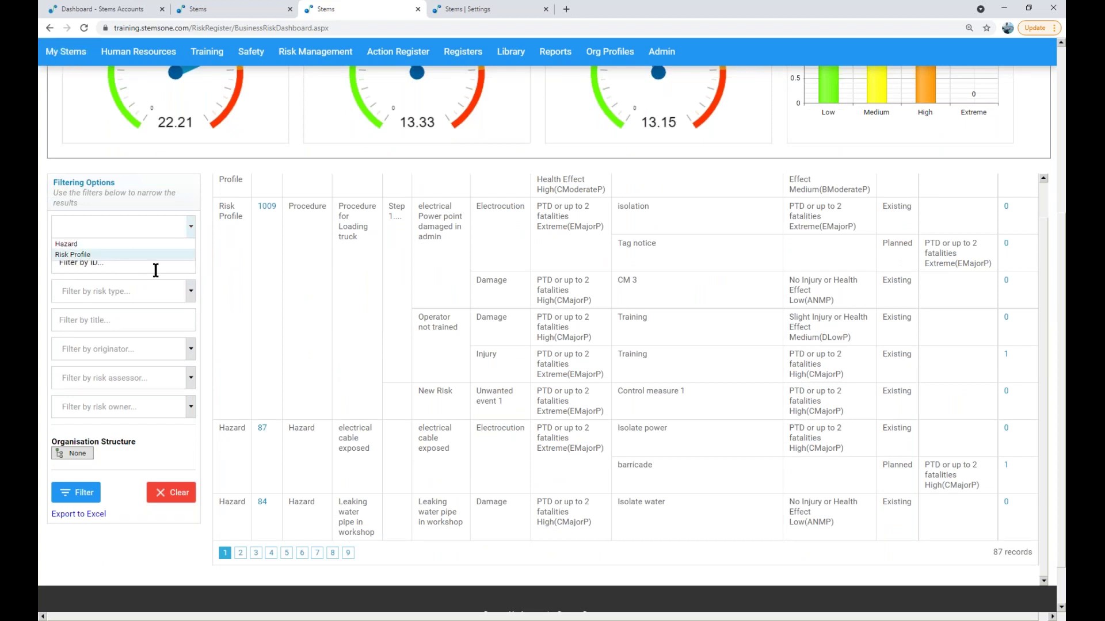
click(188, 455)
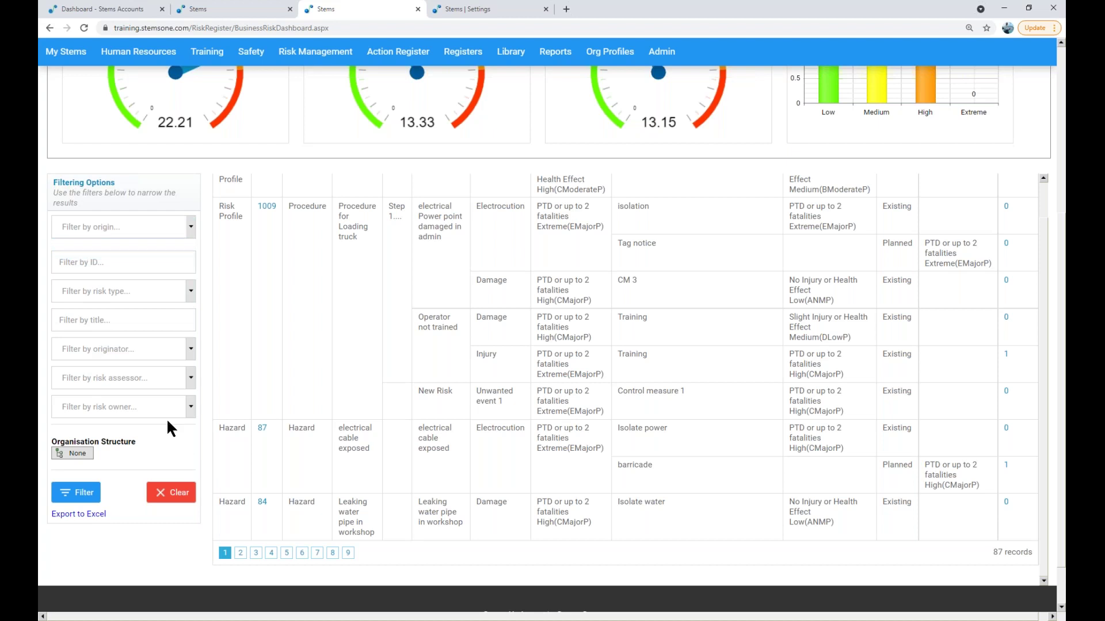
click(176, 291)
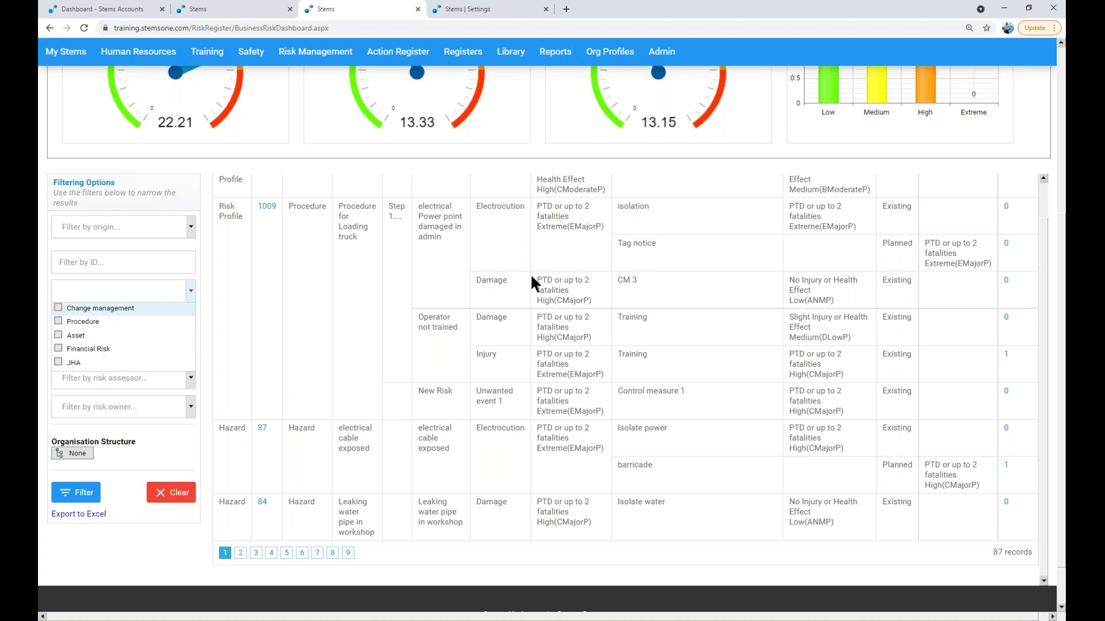
Step: Switch to the admin Settings page and view the Risk Type list under Risk Management
scroll(530, 274, up, 1)
mouse_move(510, 52)
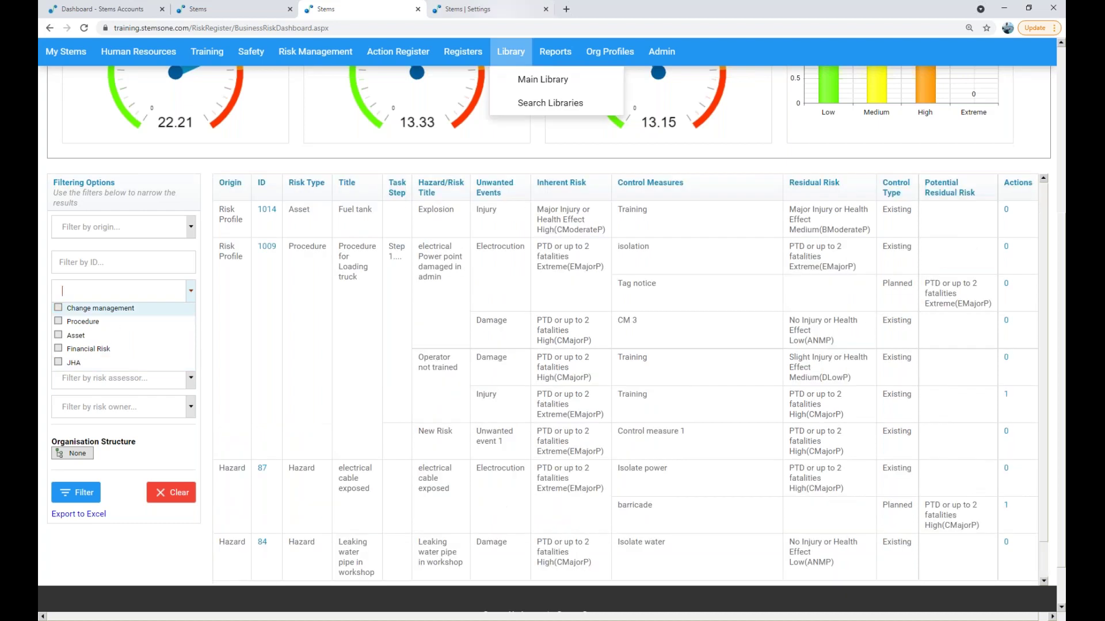
click(501, 12)
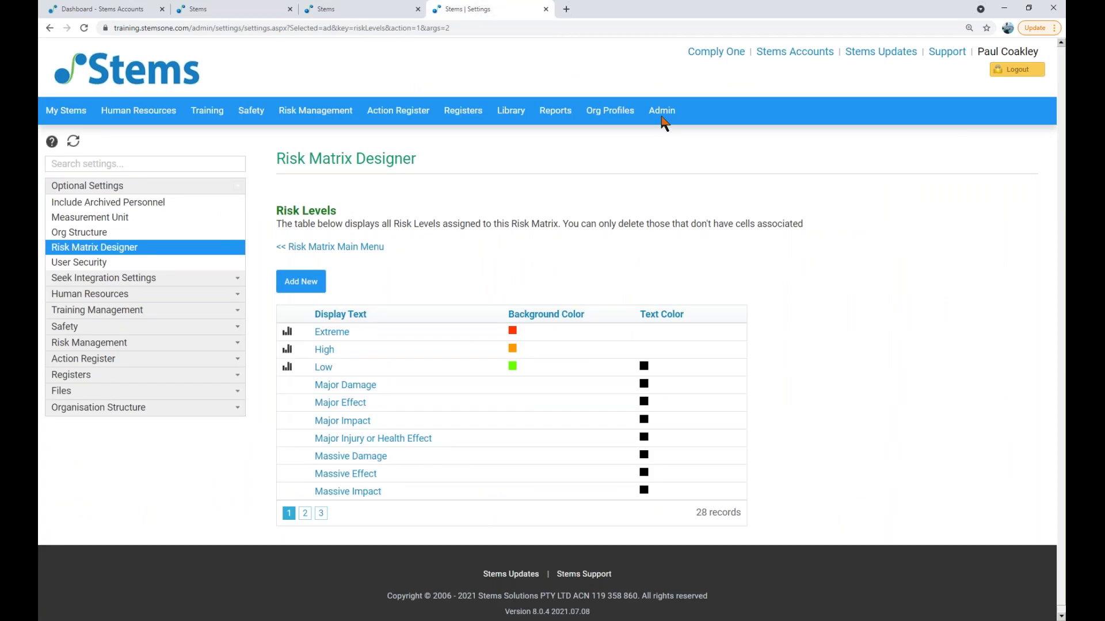
mouse_move(659, 116)
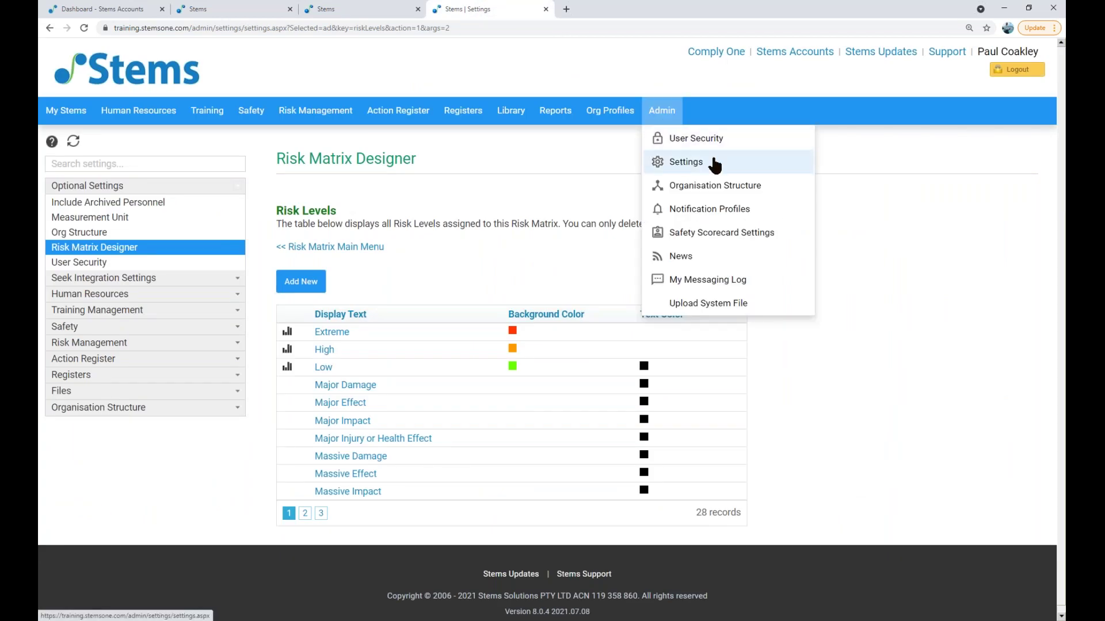
click(165, 347)
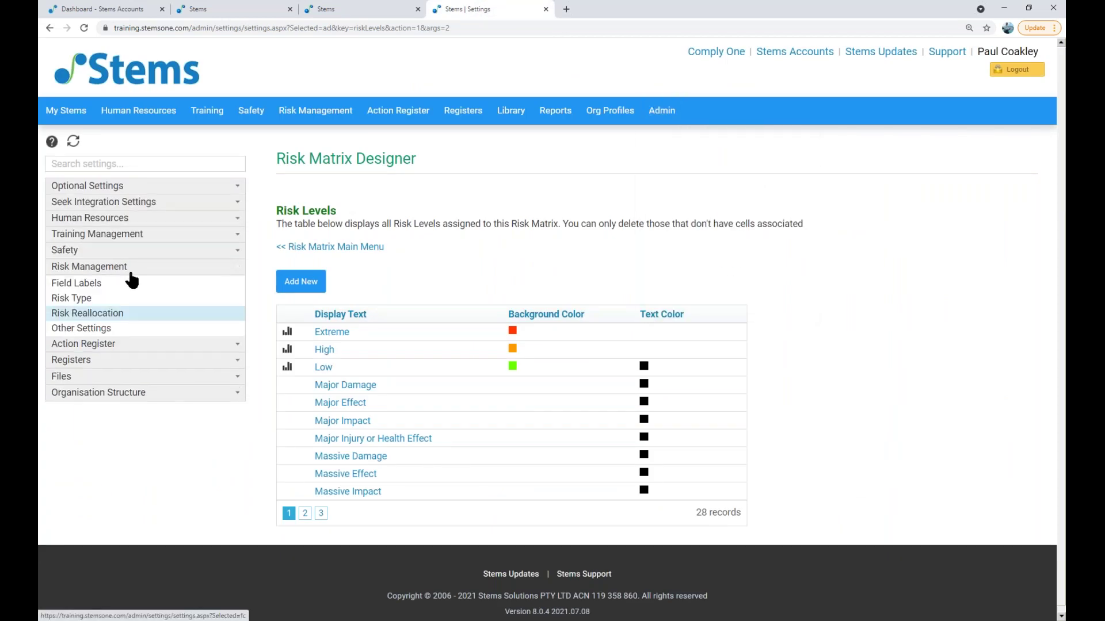
click(105, 303)
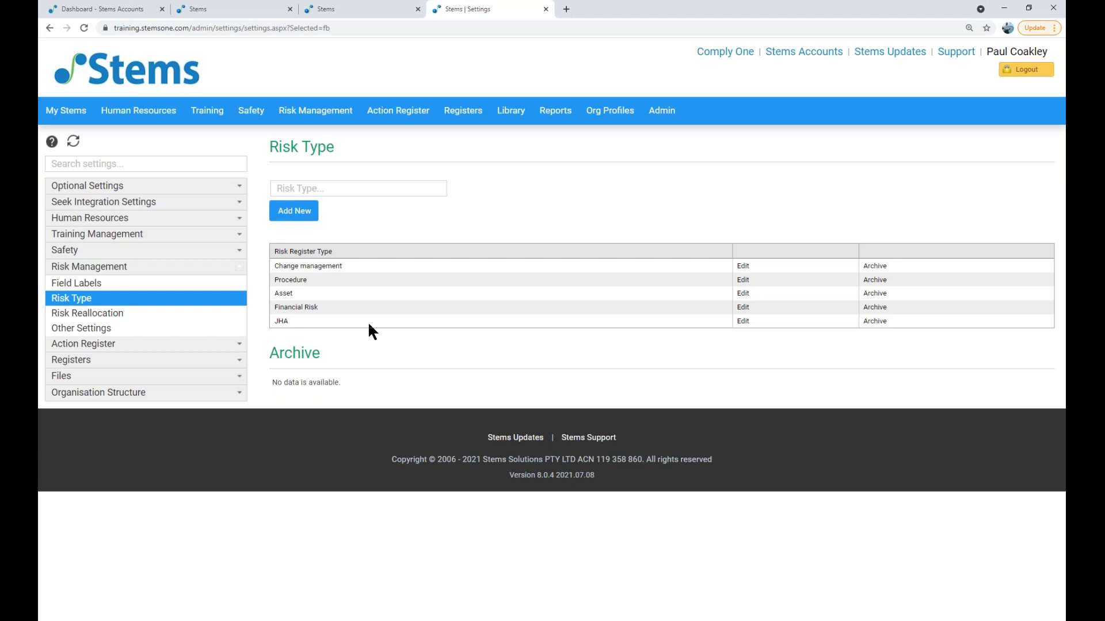
Step: Return to the Business Risk & Dashboard page, close the risk type choices and review the remaining filters and gauges
click(372, 8)
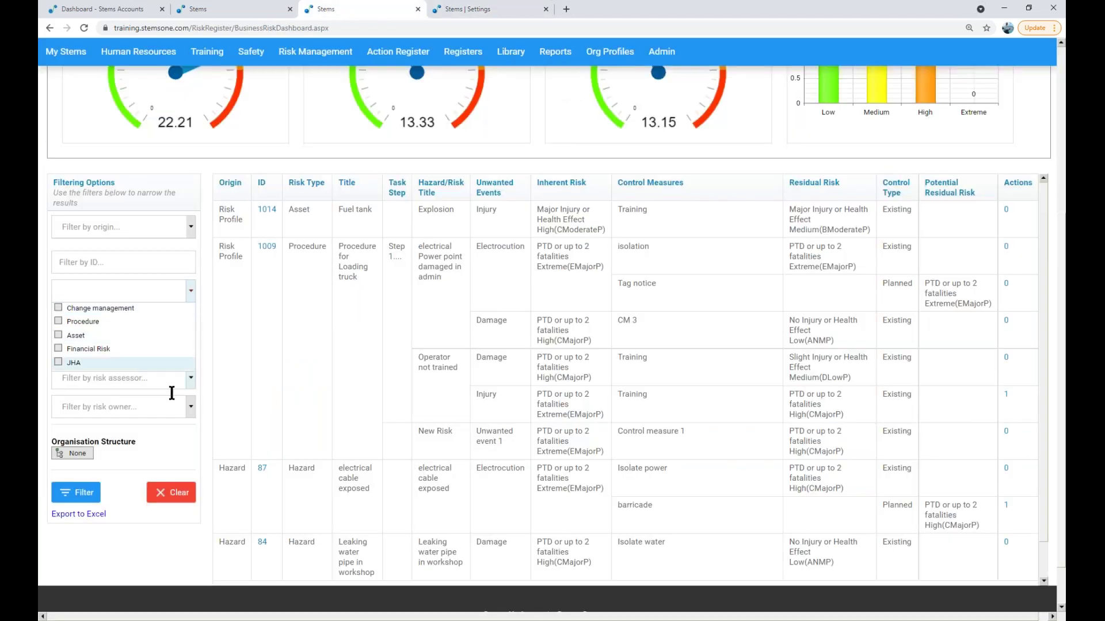
click(187, 454)
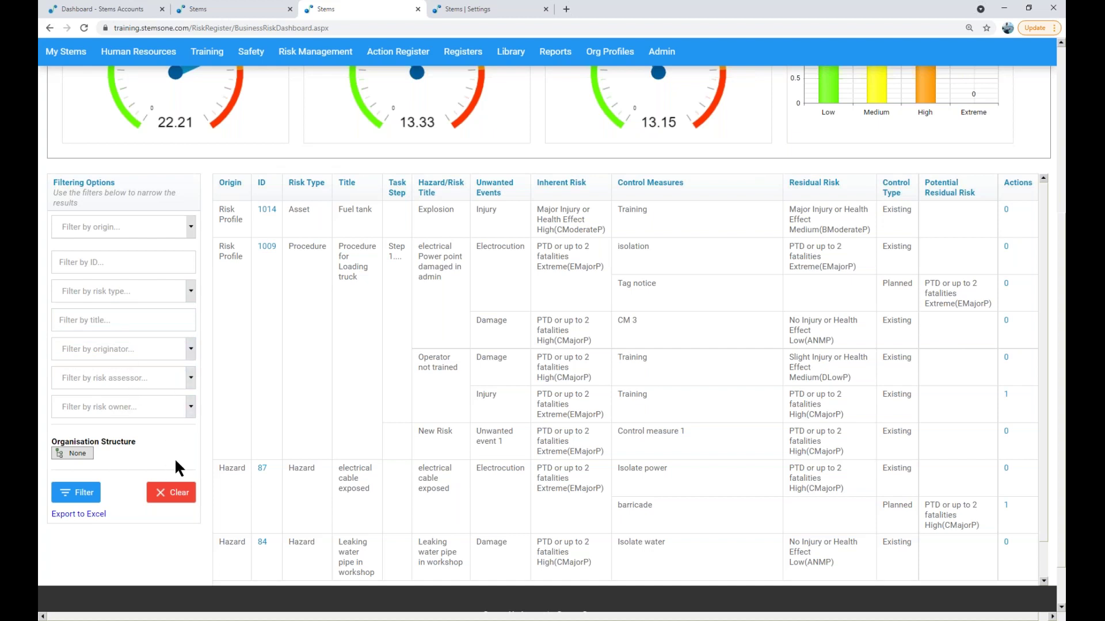
scroll(175, 457, up, 1)
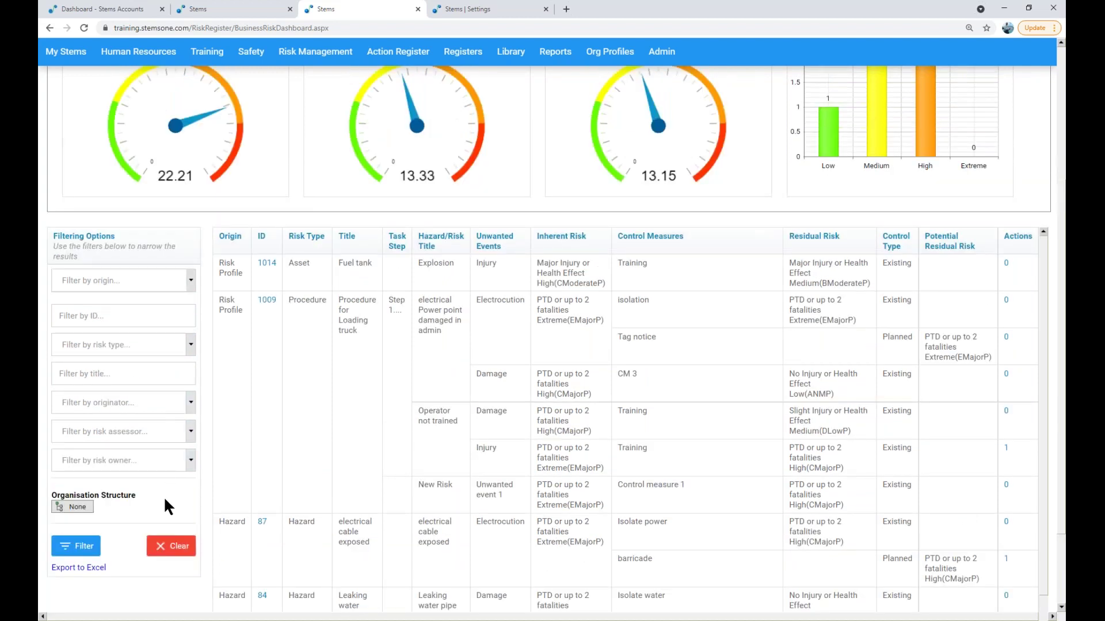
scroll(166, 500, up, 3)
scroll(332, 282, up, 2)
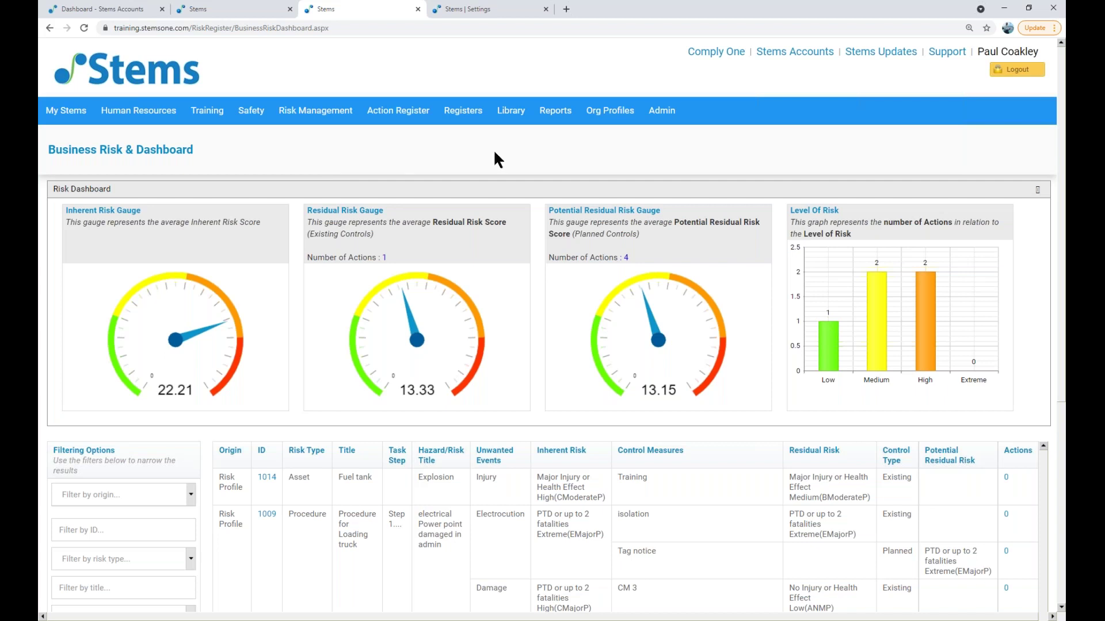
Step: Open the admin Organisation Structure page in a new browser tab and switch to it
click(662, 110)
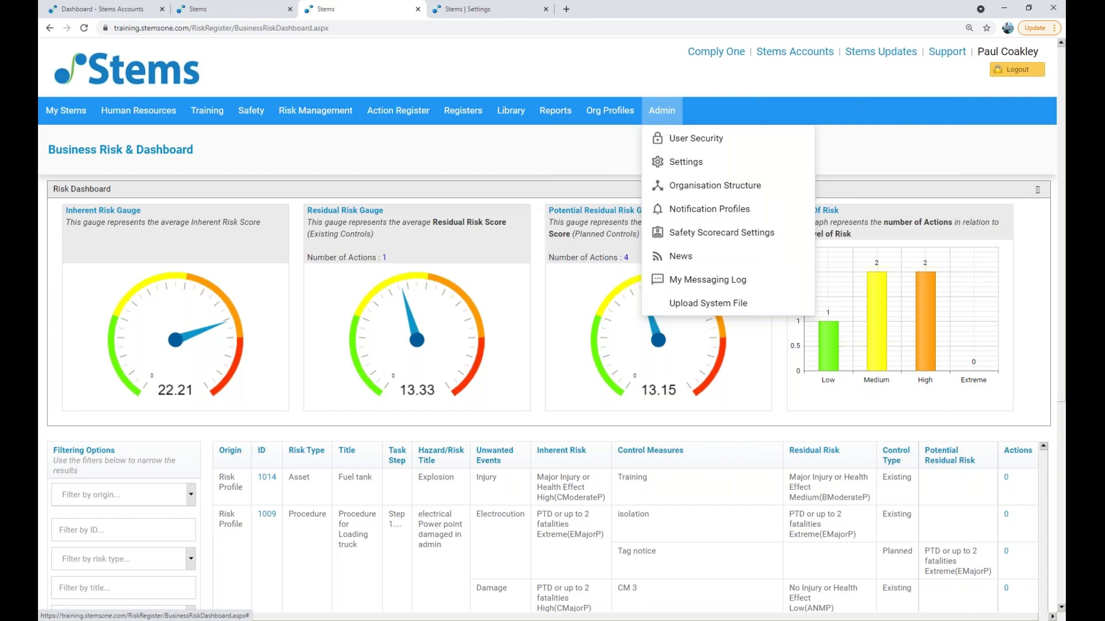
middle_click(716, 185)
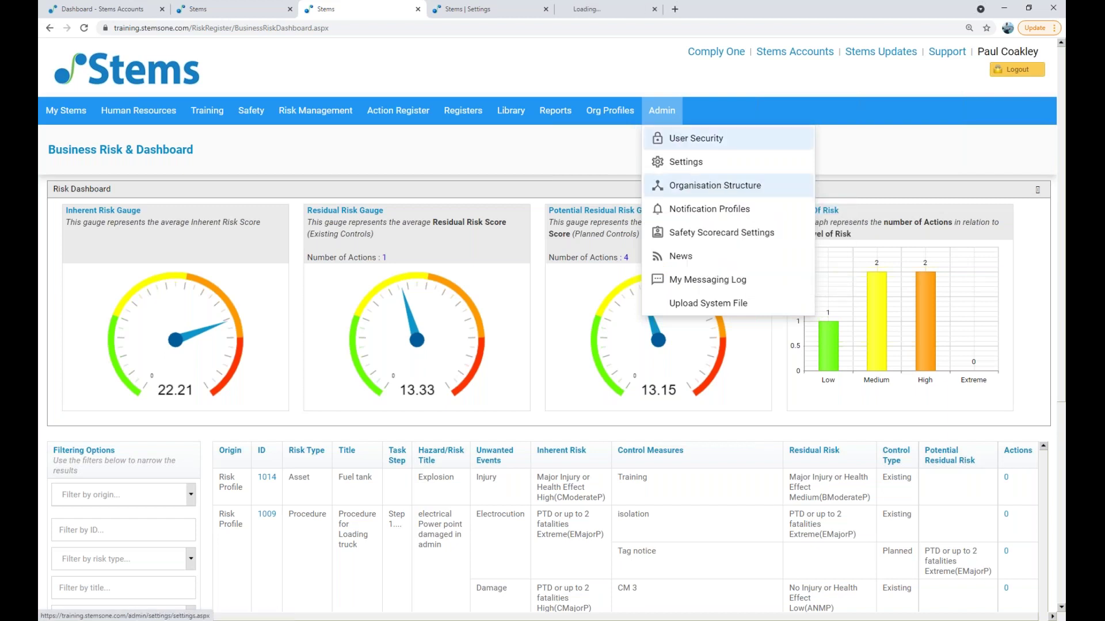
click(593, 9)
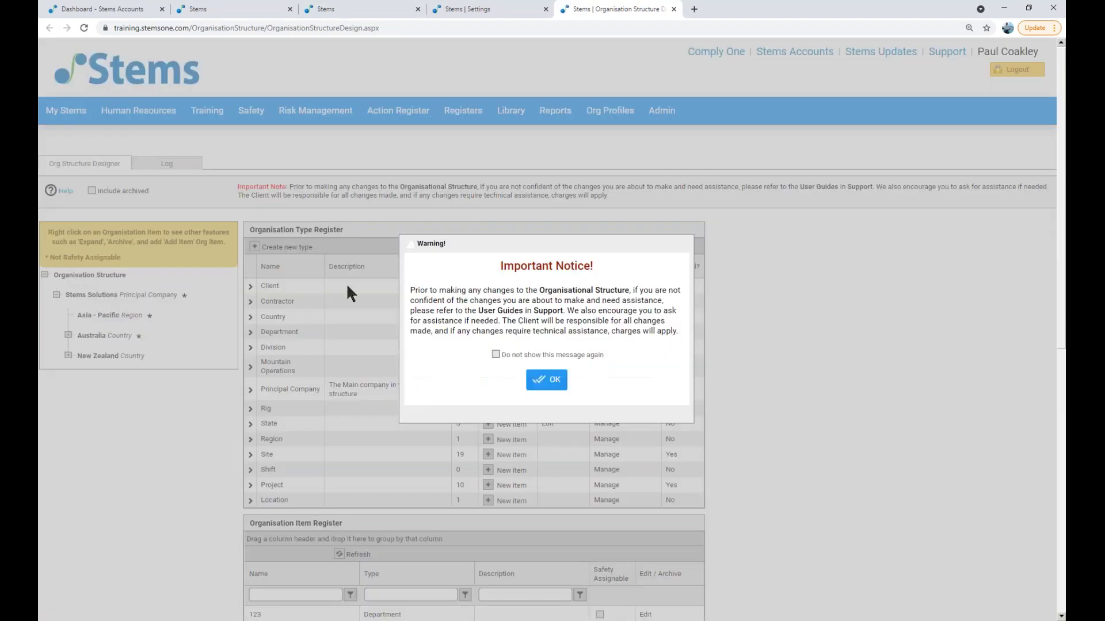
Step: Dismiss the important notice and expand Australia and Queensland in the organisation structure tree to view the Queensland sites
click(545, 378)
click(68, 335)
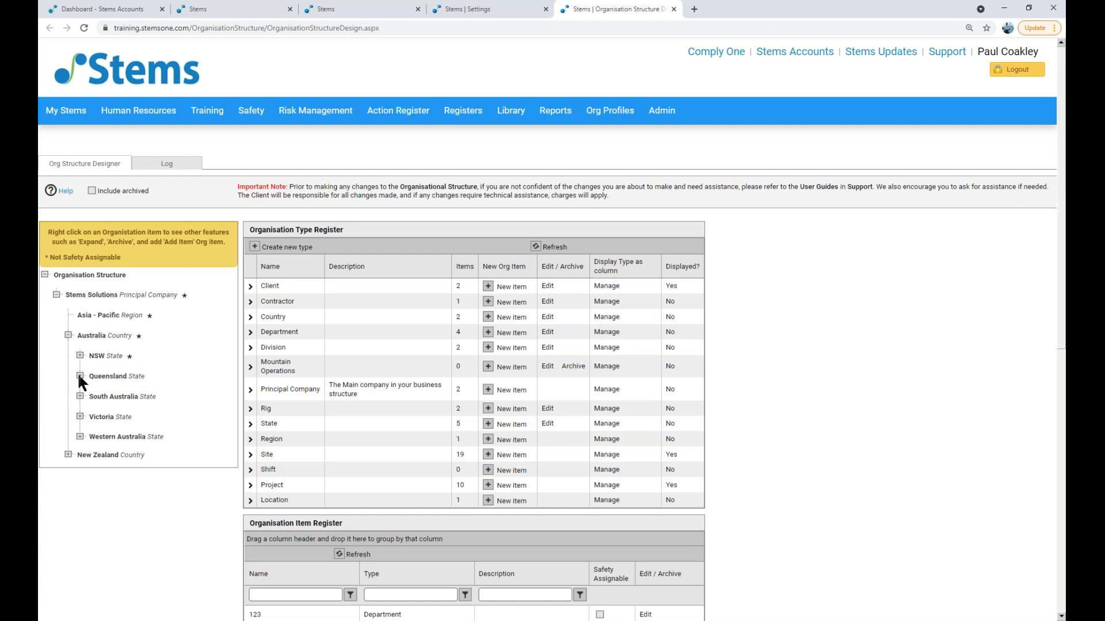
scroll(89, 417, down, 1)
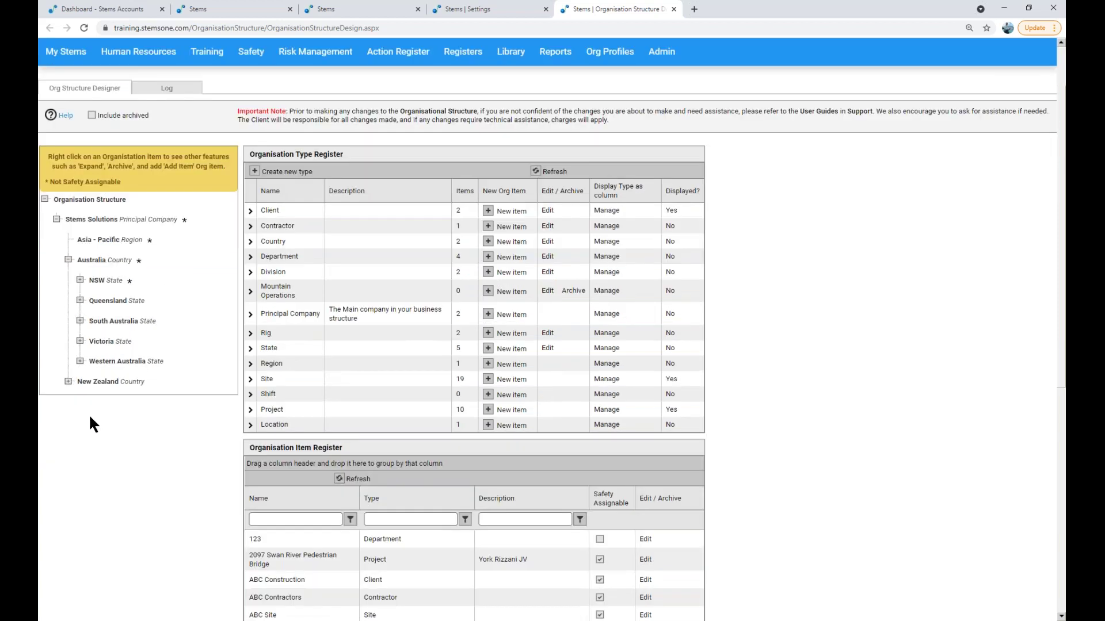
scroll(88, 413, down, 1)
click(80, 268)
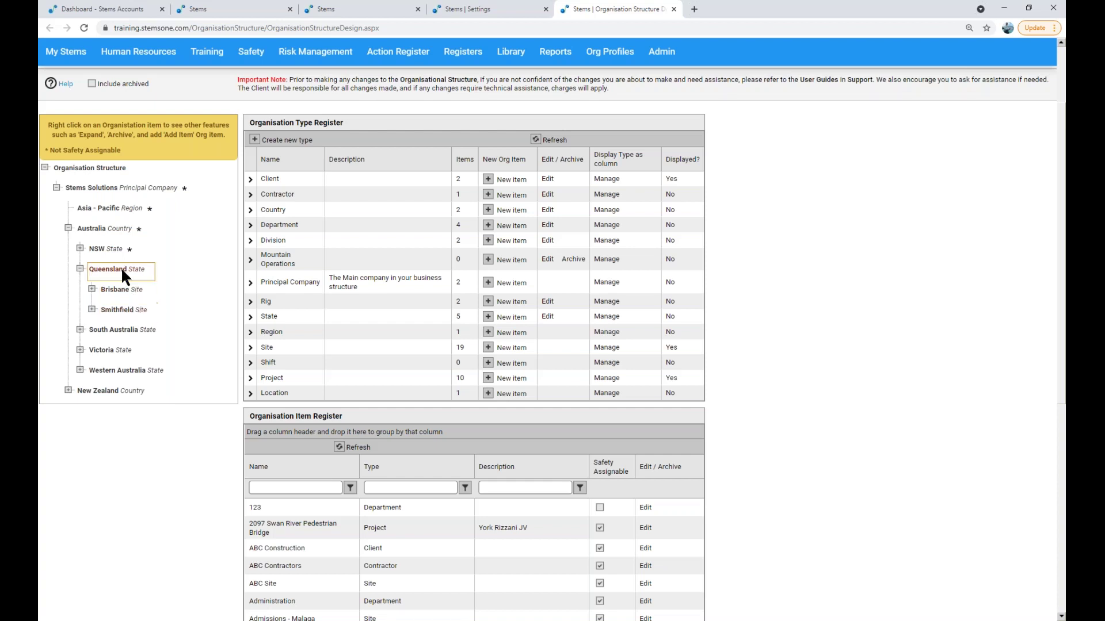
Step: Return to the training site's Business Risk & Dashboard page, discarding any blank browser tab
click(360, 6)
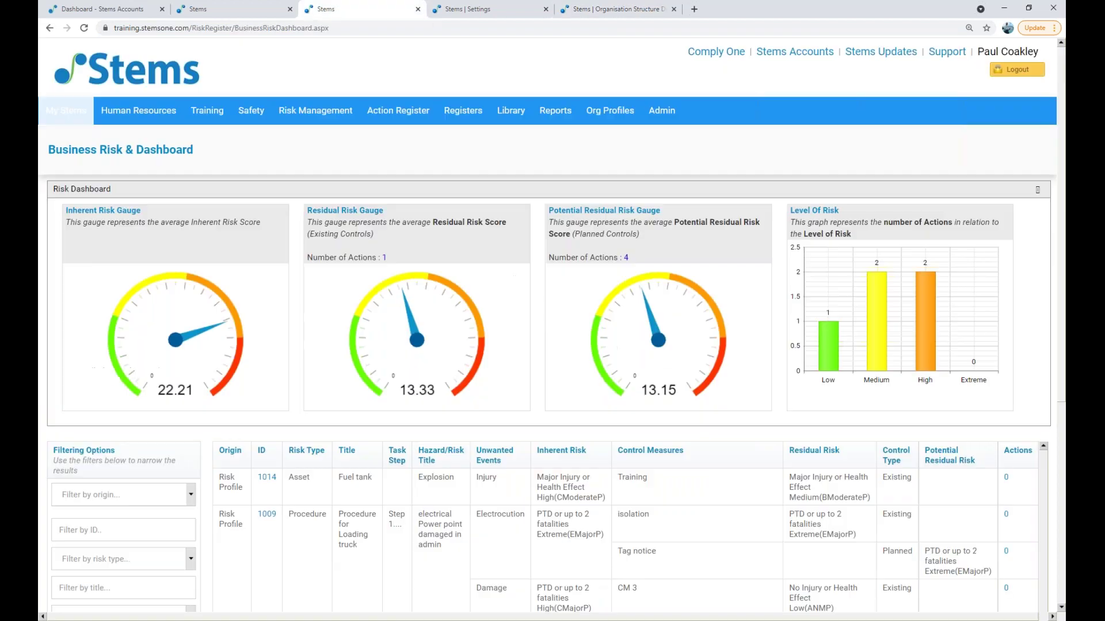
mouse_move(315, 115)
mouse_move(511, 110)
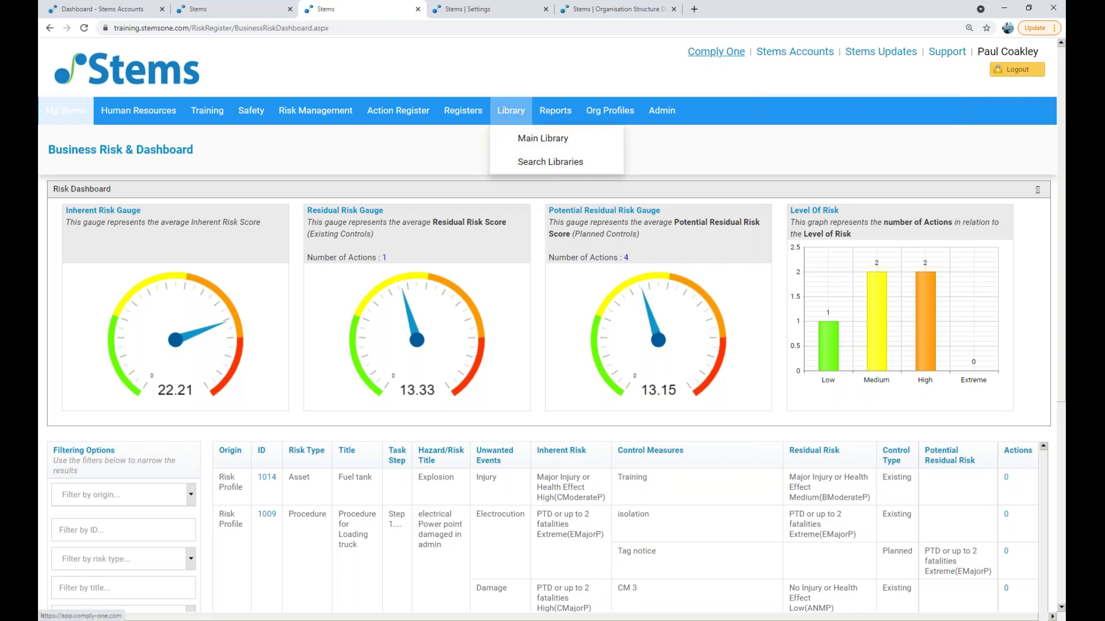
click(694, 9)
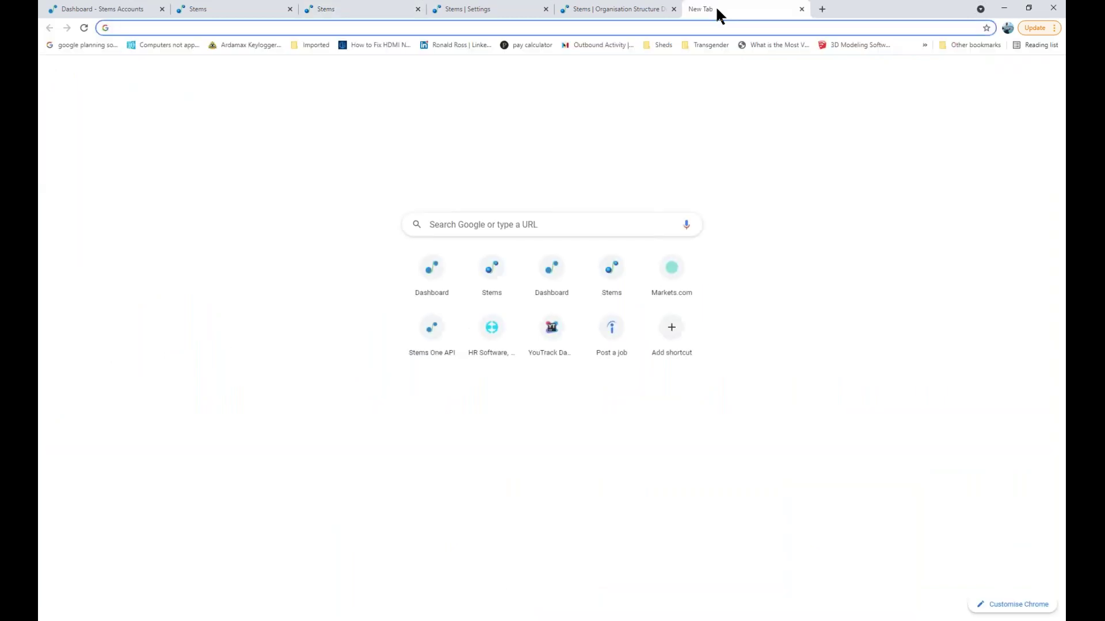
key(ctrl+w)
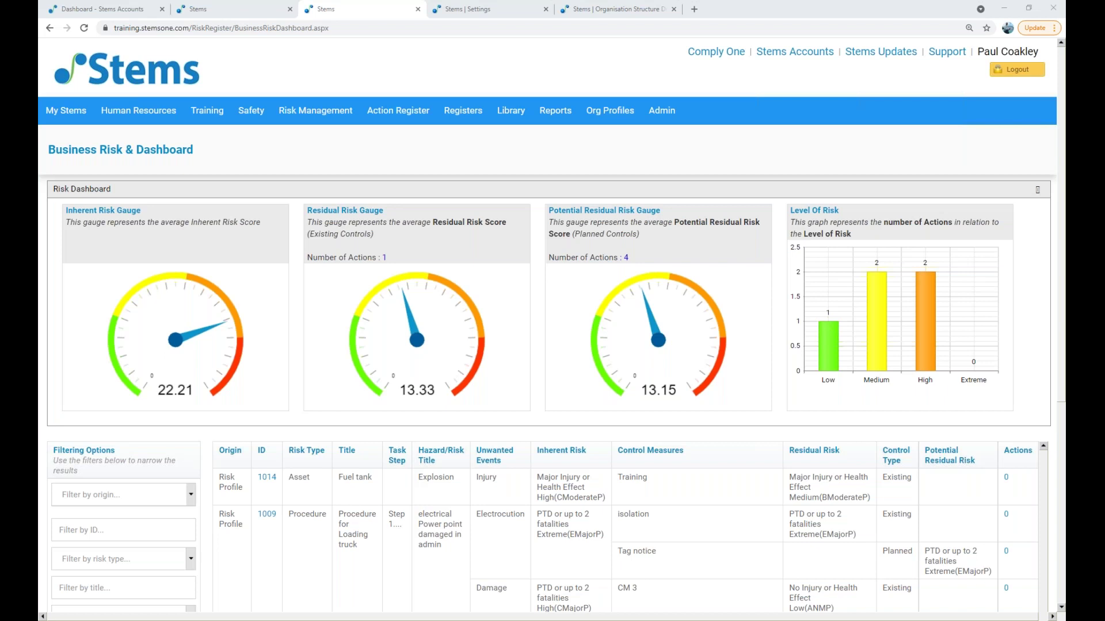
Step: Open the Business Risk & Dashboard page on the CMC TEST site and move its tab into the main browser window
drag(0, 56, 237, 53)
double_click(237, 53)
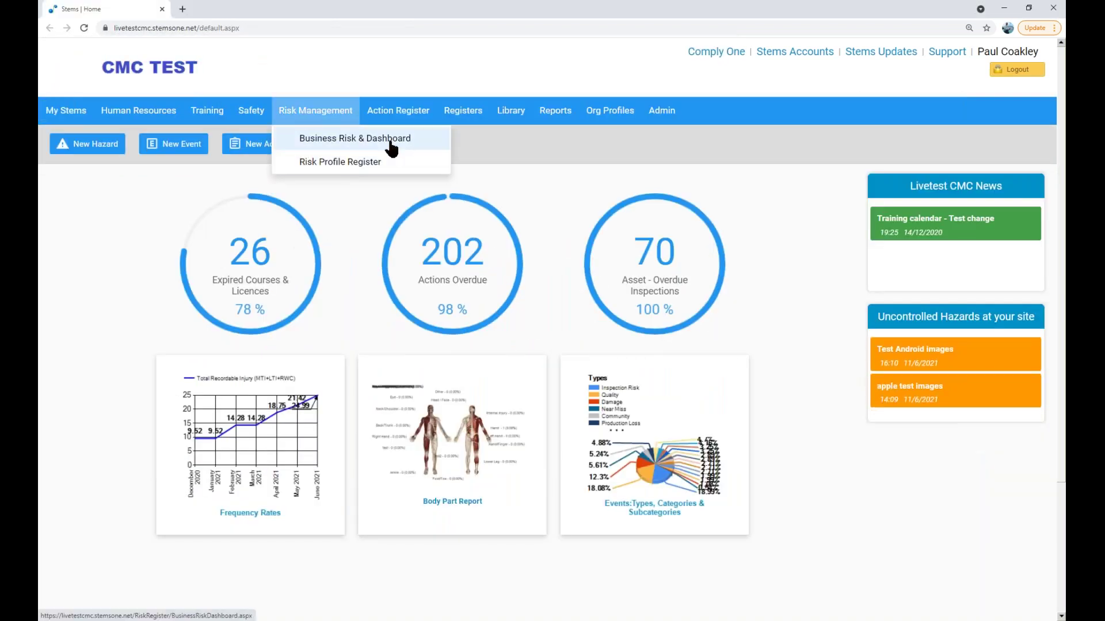
click(390, 145)
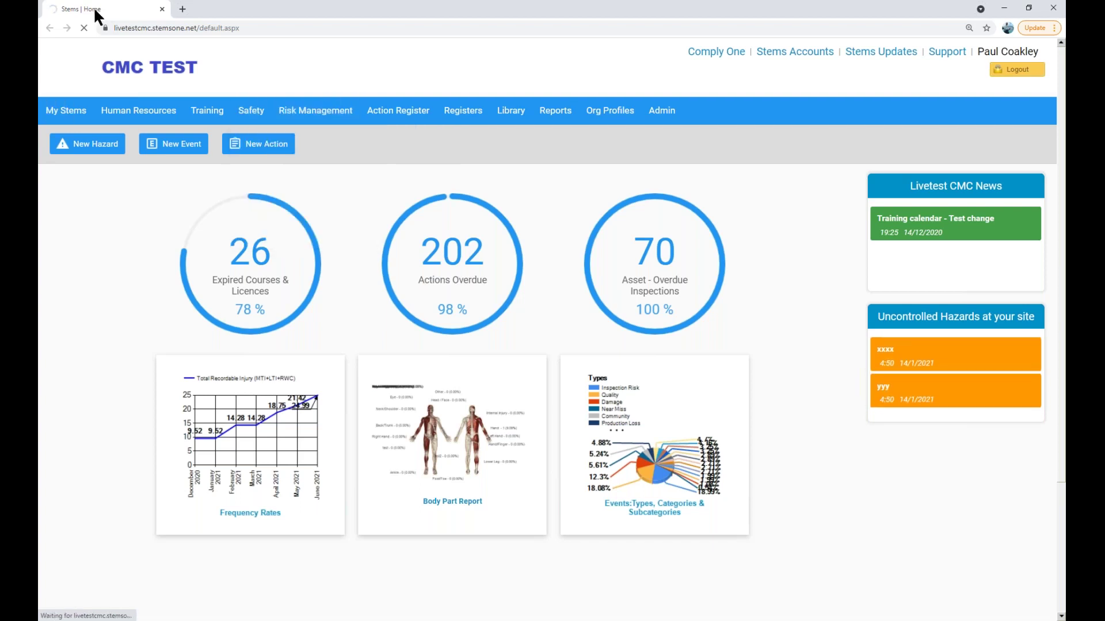
drag(109, 15, 688, 35)
mouse_move(613, 116)
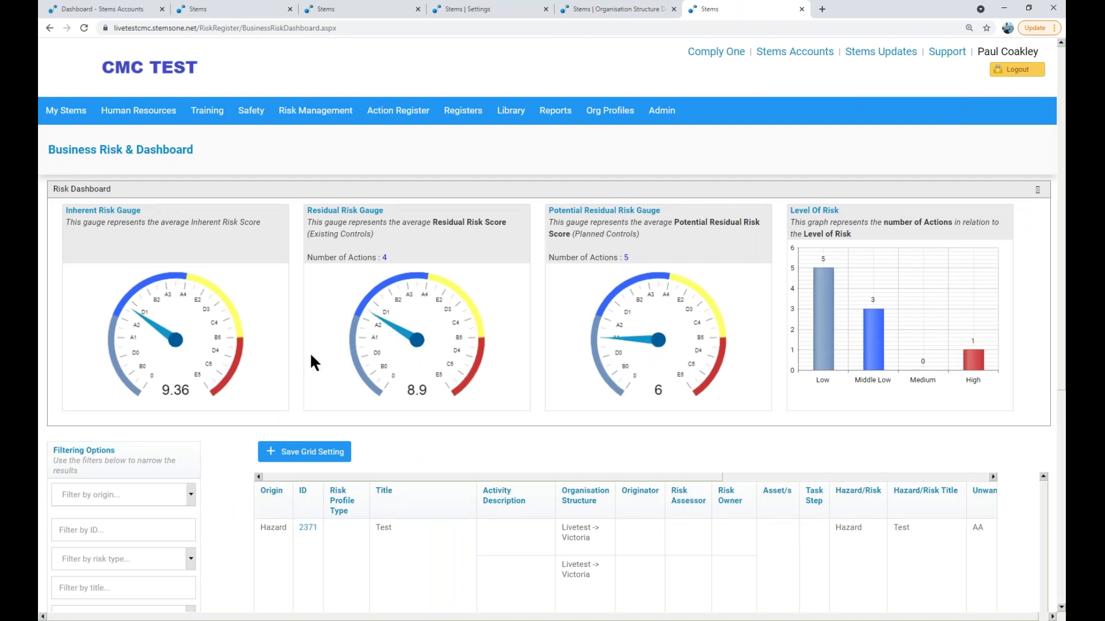
Step: Open the show/hide columns options for the CMC TEST risk table and examine the column choices
scroll(309, 352, down, 3)
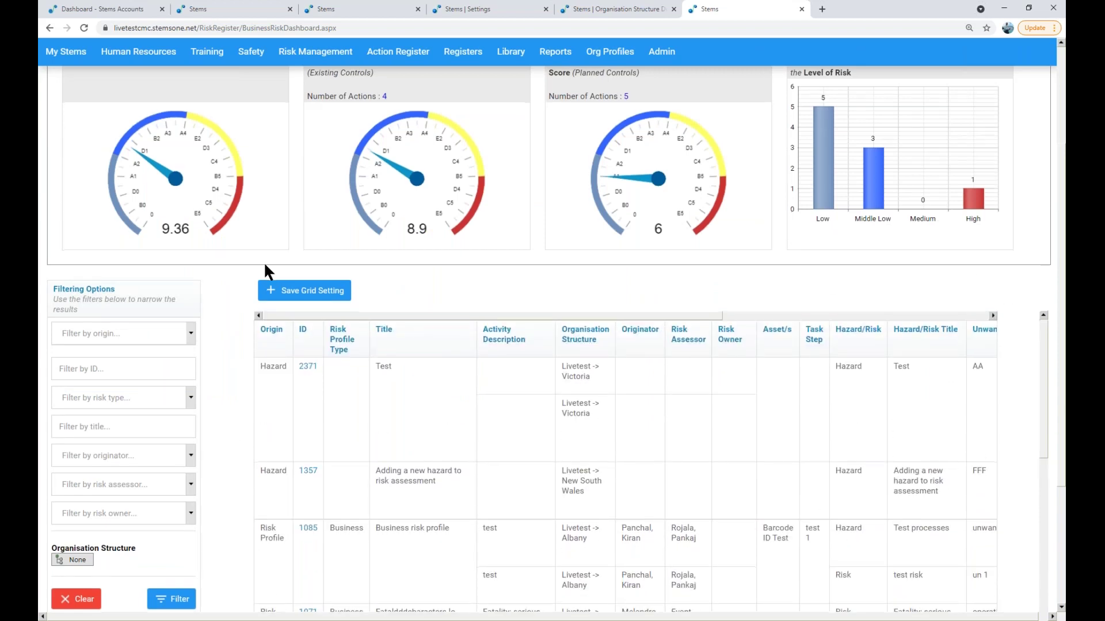
scroll(264, 259, down, 5)
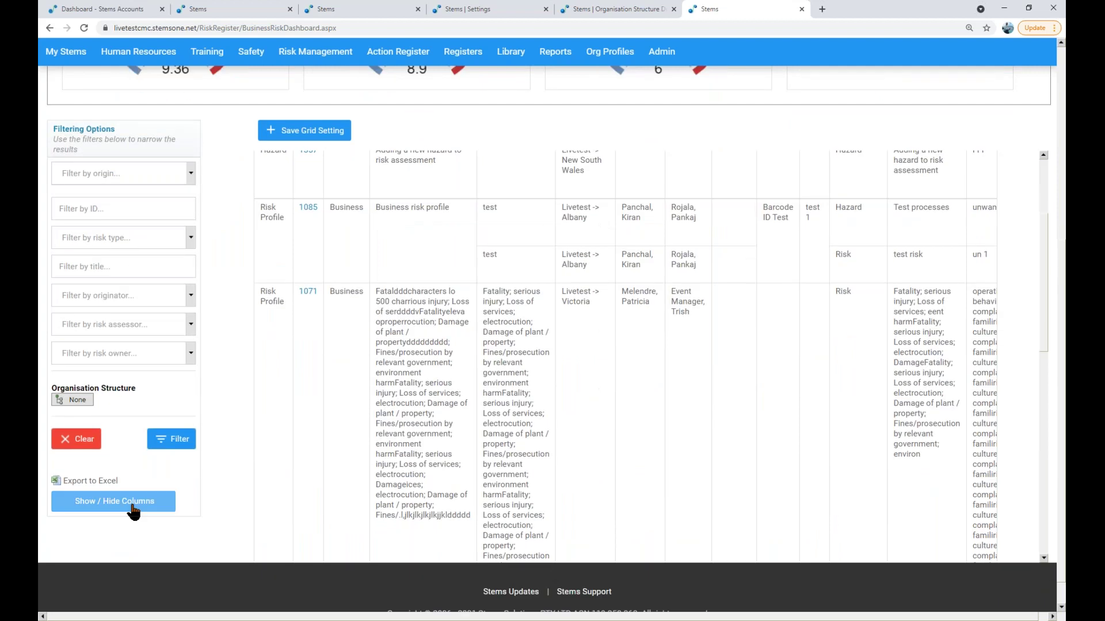
click(134, 504)
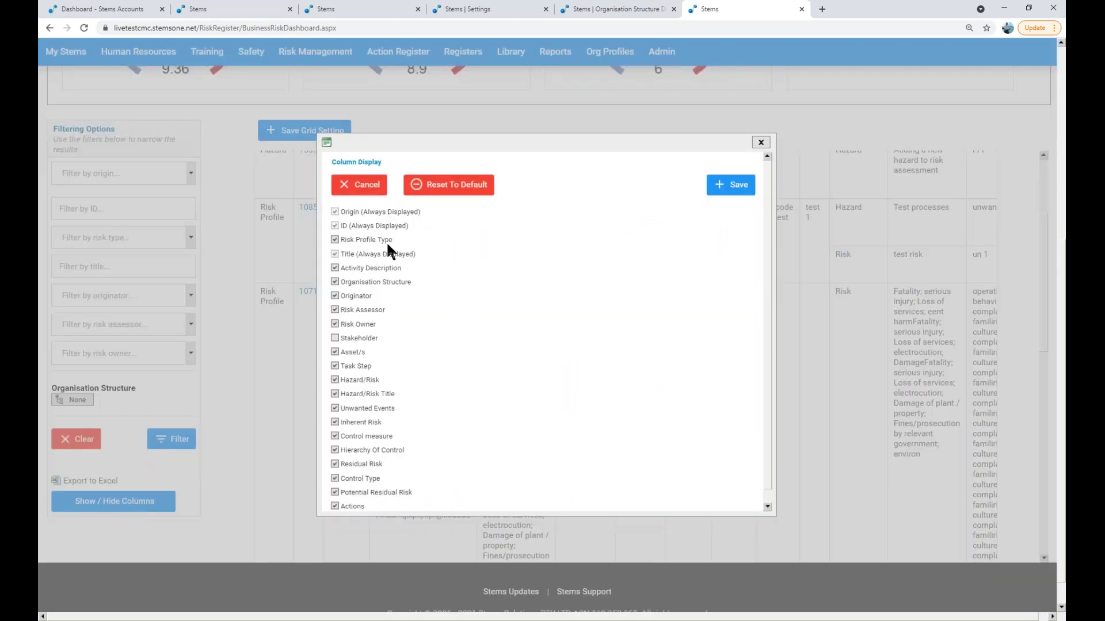
scroll(367, 443, down, 1)
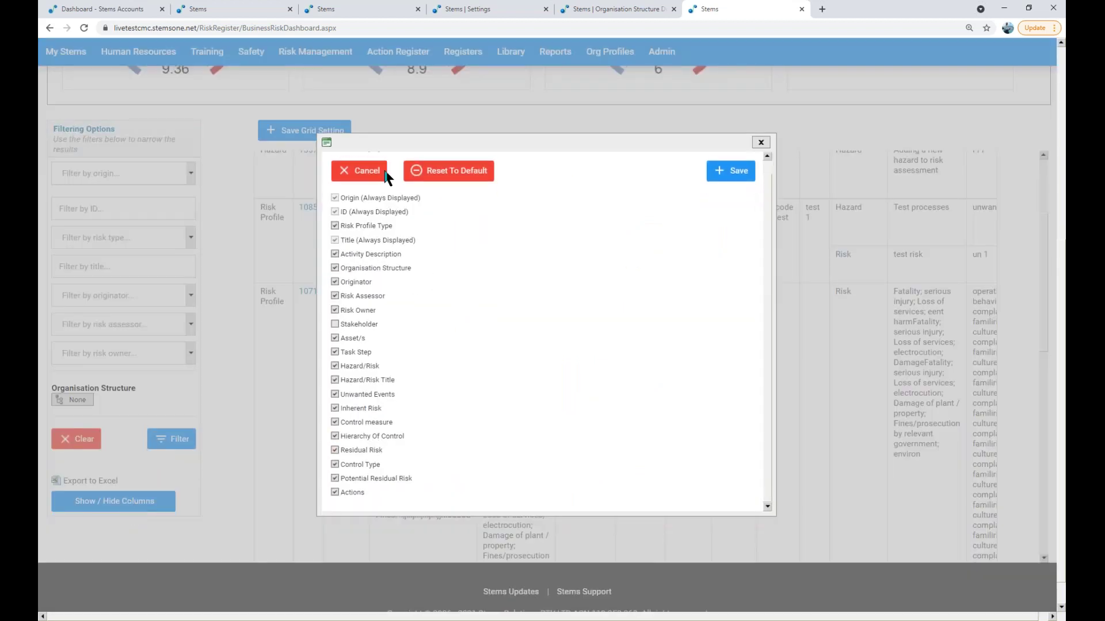
Step: Check the risk table columns on the training site's Business Risk & Dashboard, and return to the CMC TEST column options
click(247, 5)
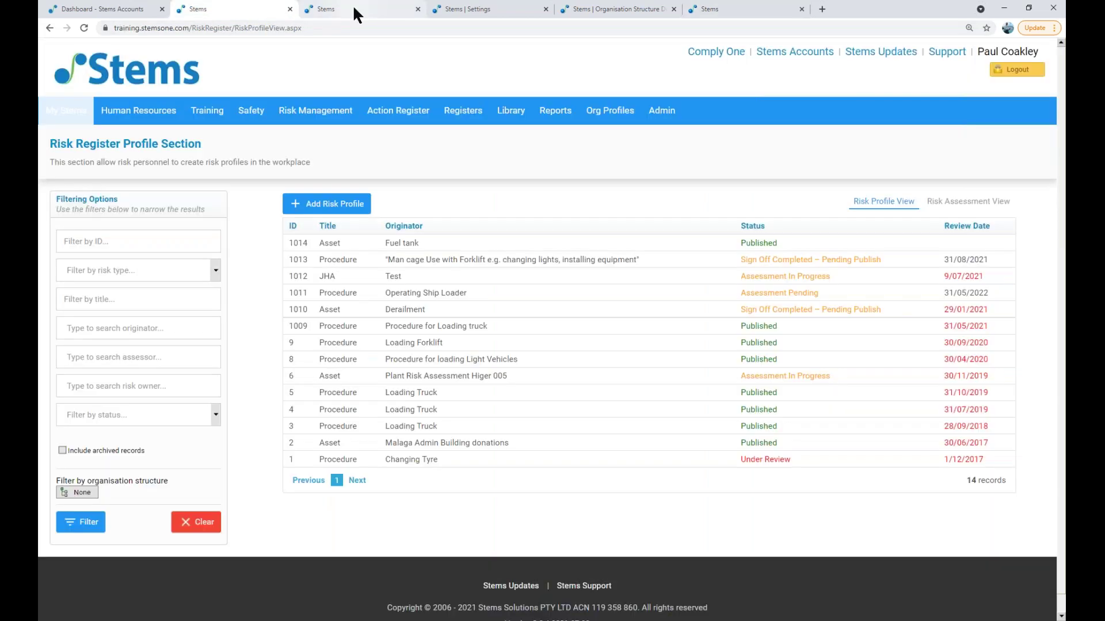
click(353, 7)
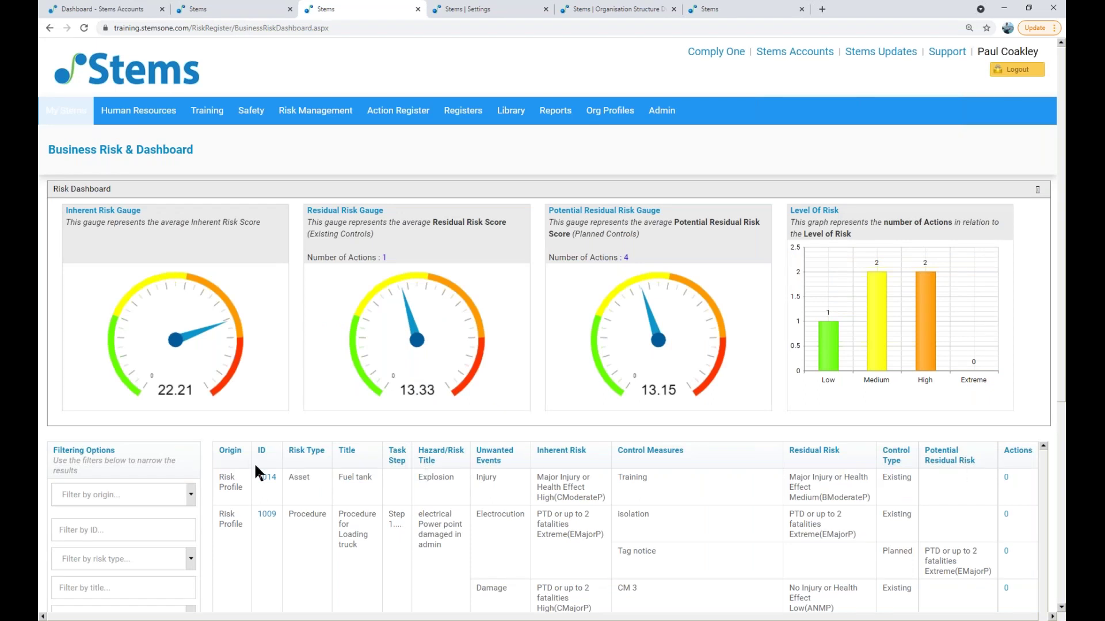
click(701, 12)
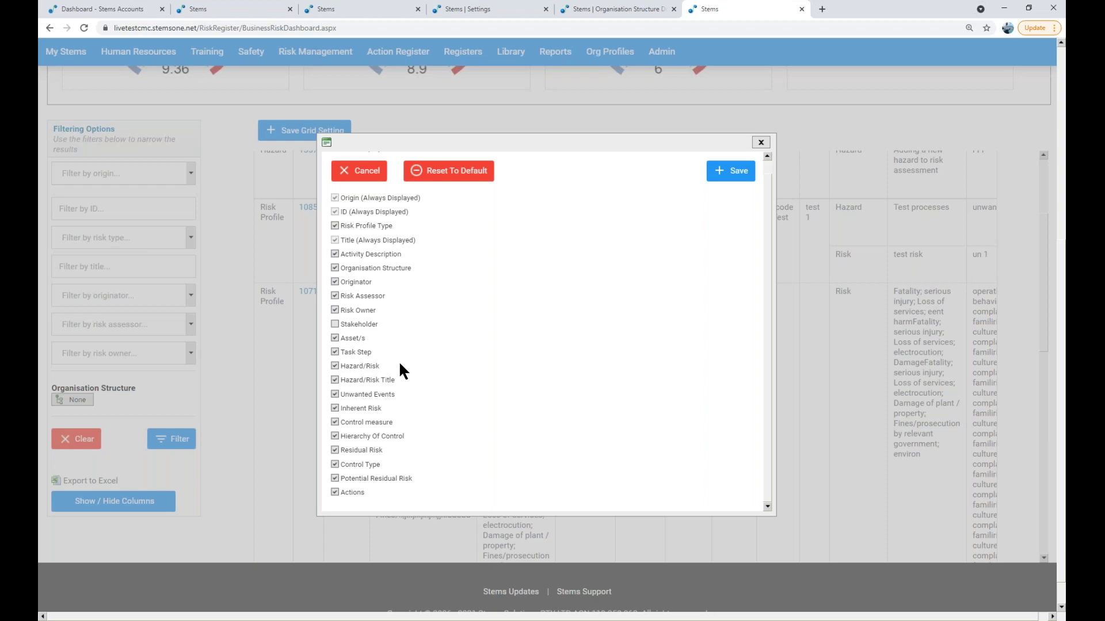
Step: Review the full list of selectable columns in Column Display and close it without saving
scroll(400, 366, up, 1)
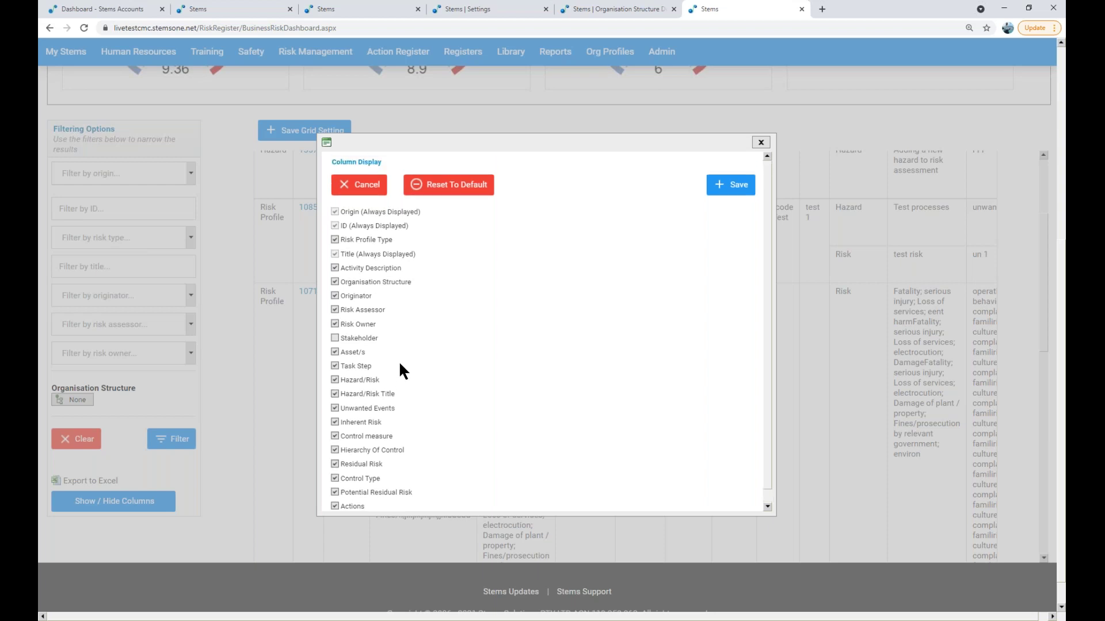
scroll(399, 361, up, 1)
scroll(389, 295, down, 1)
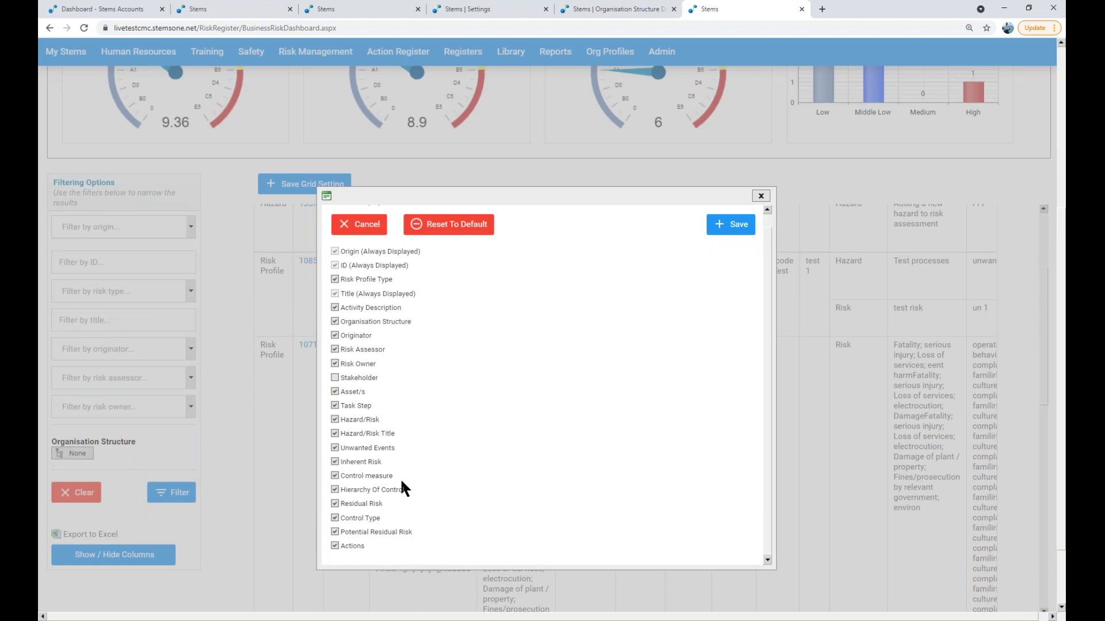
click(760, 195)
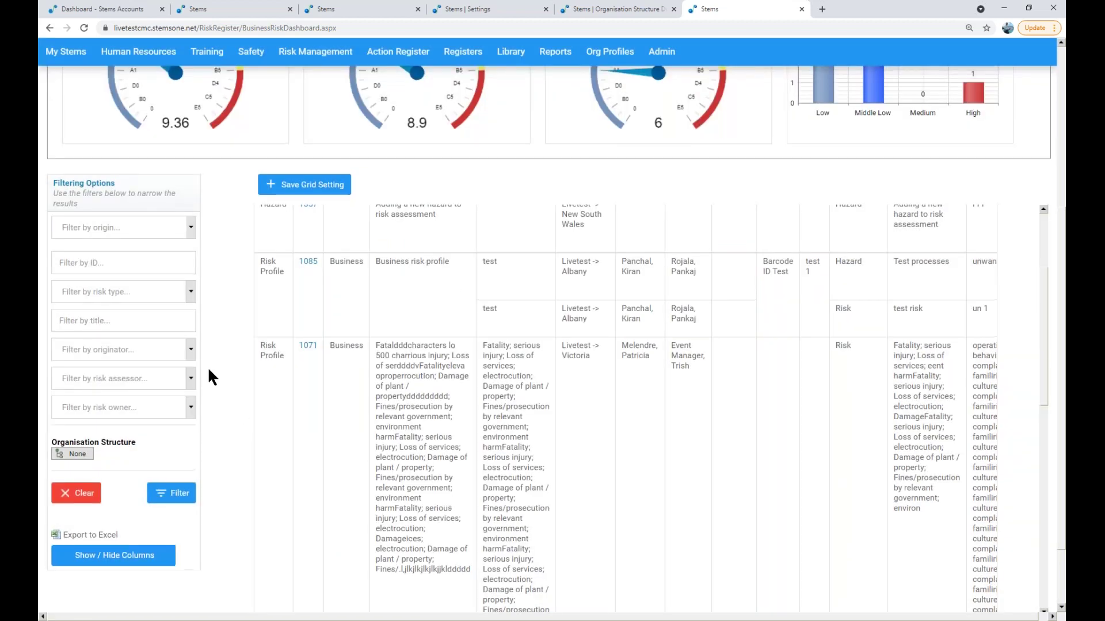
Step: Examine the CMC TEST risk table's columns and rows alongside the Save Grid Setting option and filters
scroll(207, 367, up, 2)
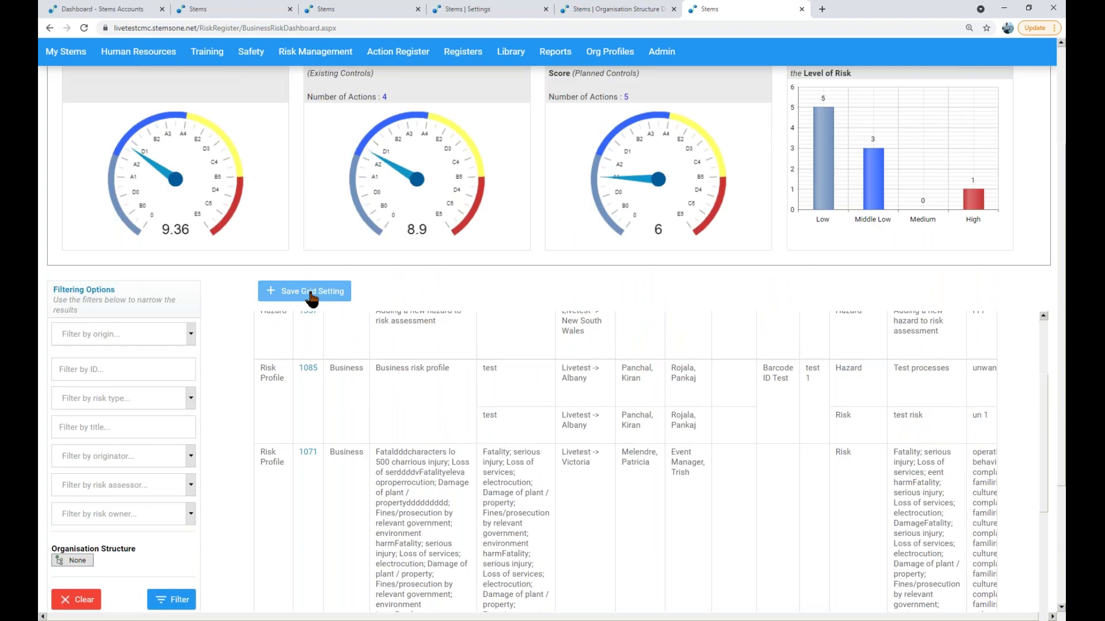
scroll(431, 505, up, 3)
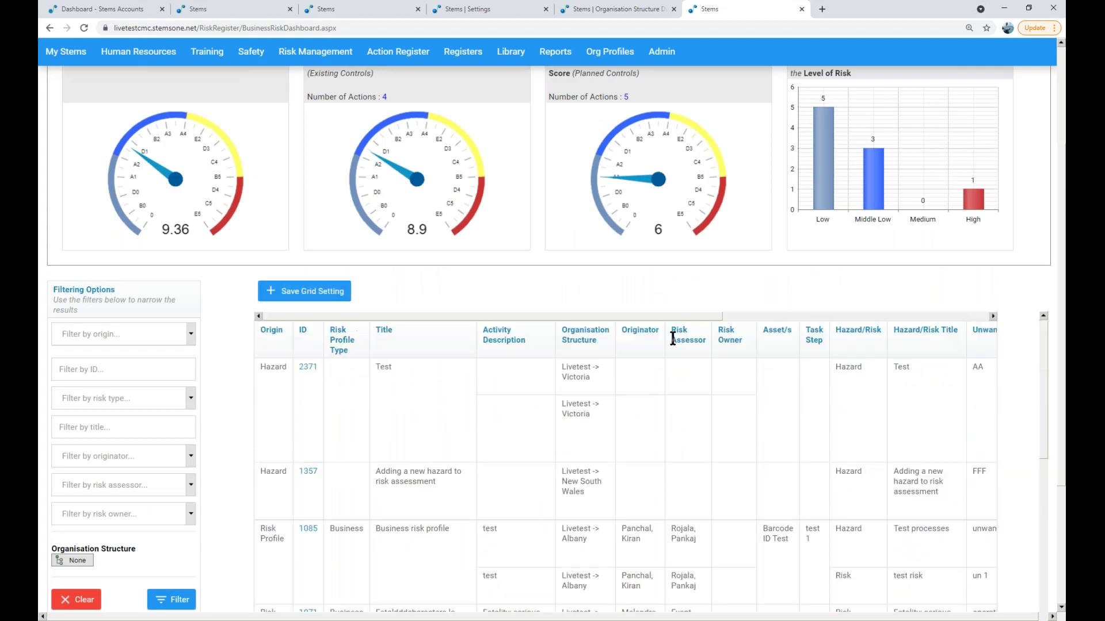
drag(651, 313, 385, 312)
scroll(228, 410, down, 5)
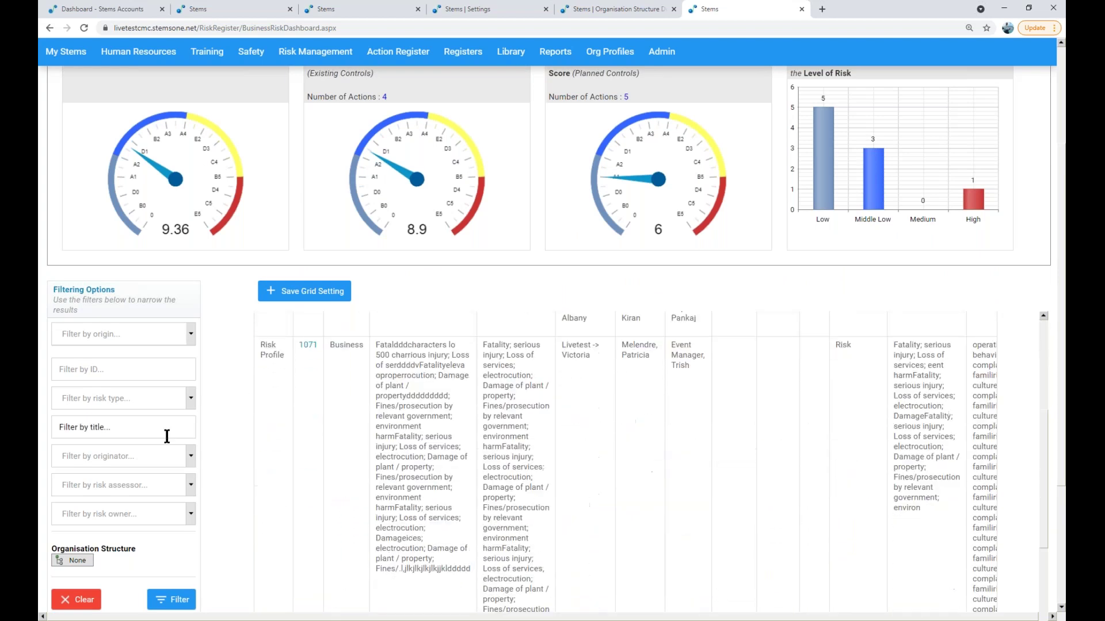
Step: Check the remaining filter and export options on the CMC TEST dashboard, and open its Risk Profile Register
scroll(167, 436, down, 1)
scroll(167, 436, down, 3)
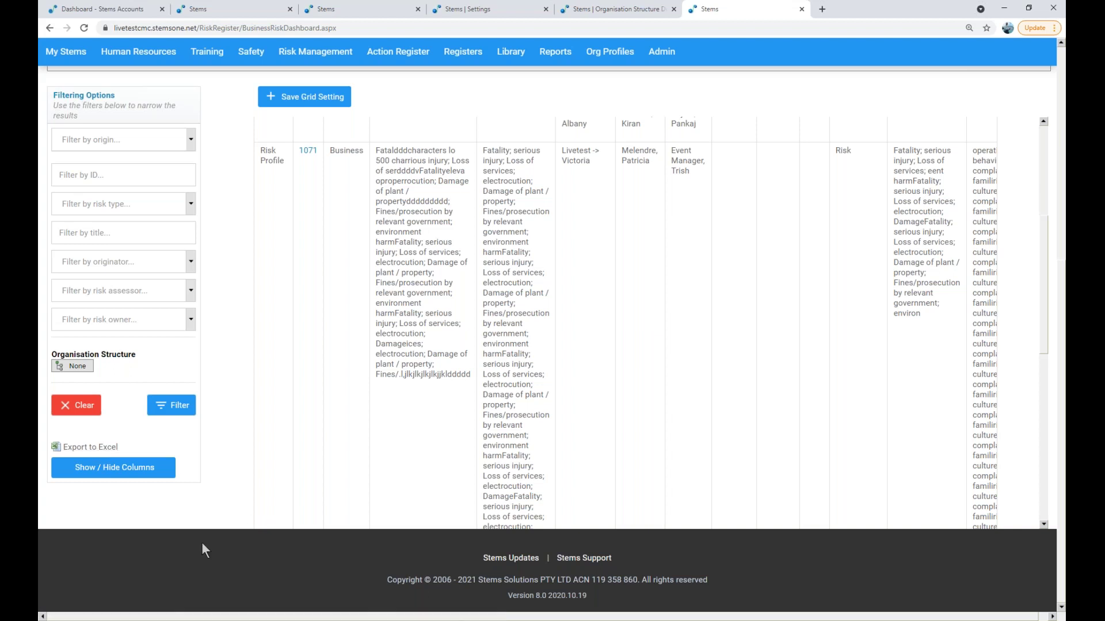
scroll(202, 550, up, 1)
scroll(201, 542, up, 6)
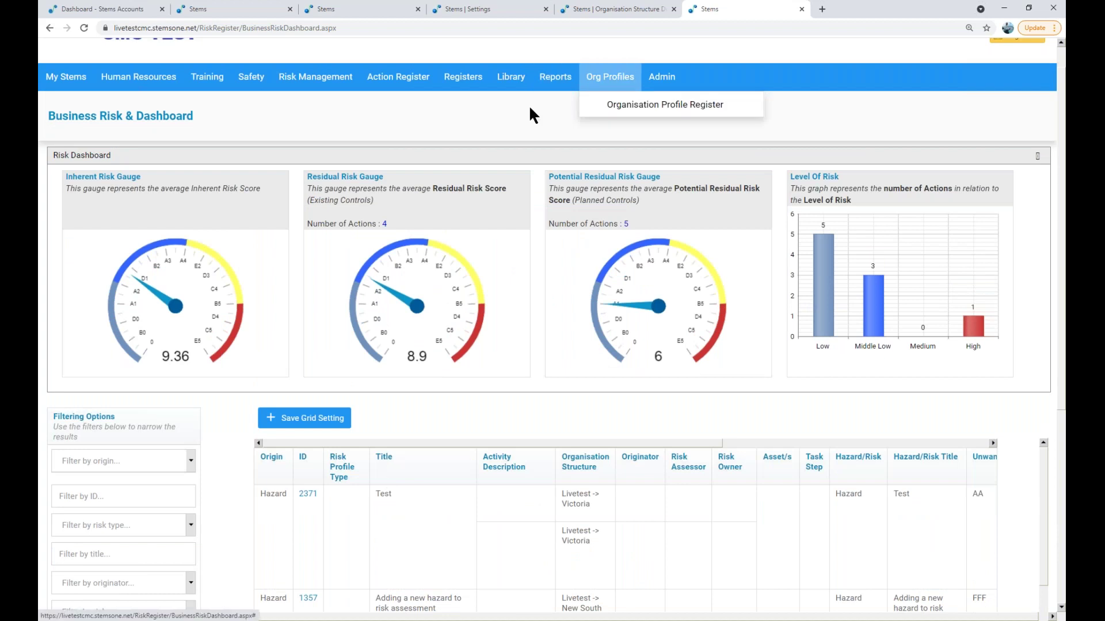
scroll(501, 127, up, 2)
mouse_move(315, 111)
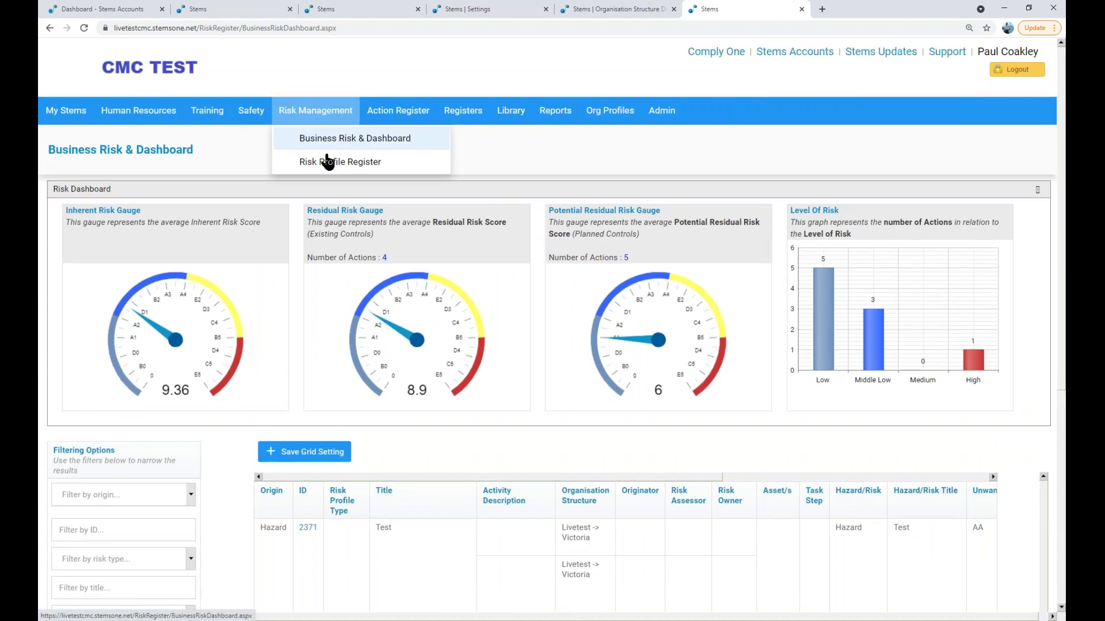
click(328, 163)
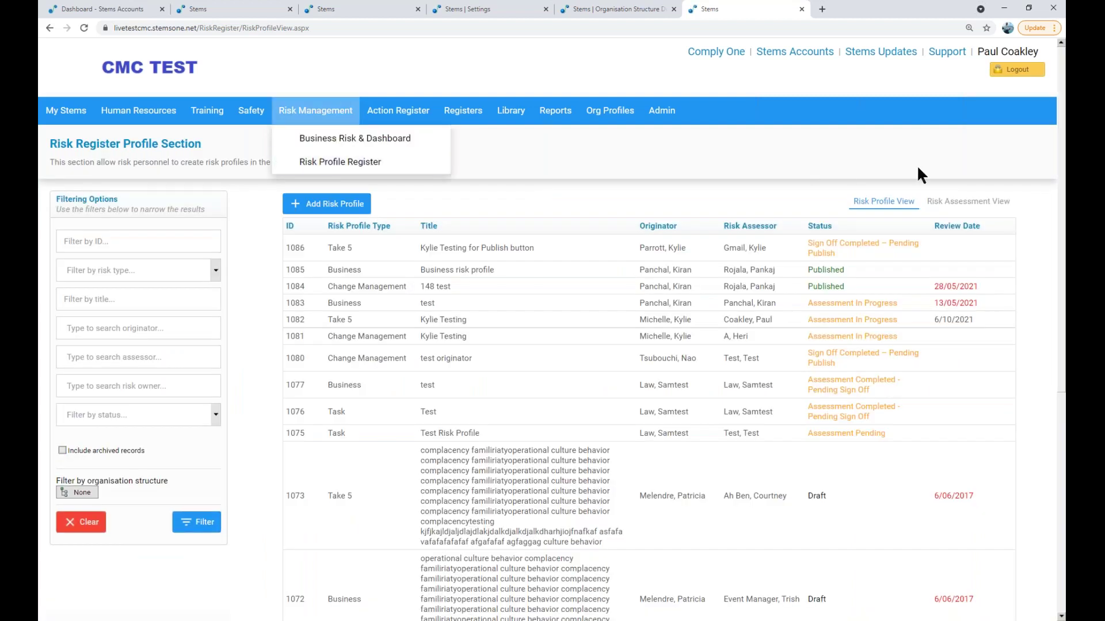
Step: Open the CMC TEST register's Risk Assessment View and examine its columns, filters and Save Grid Setting option
click(966, 203)
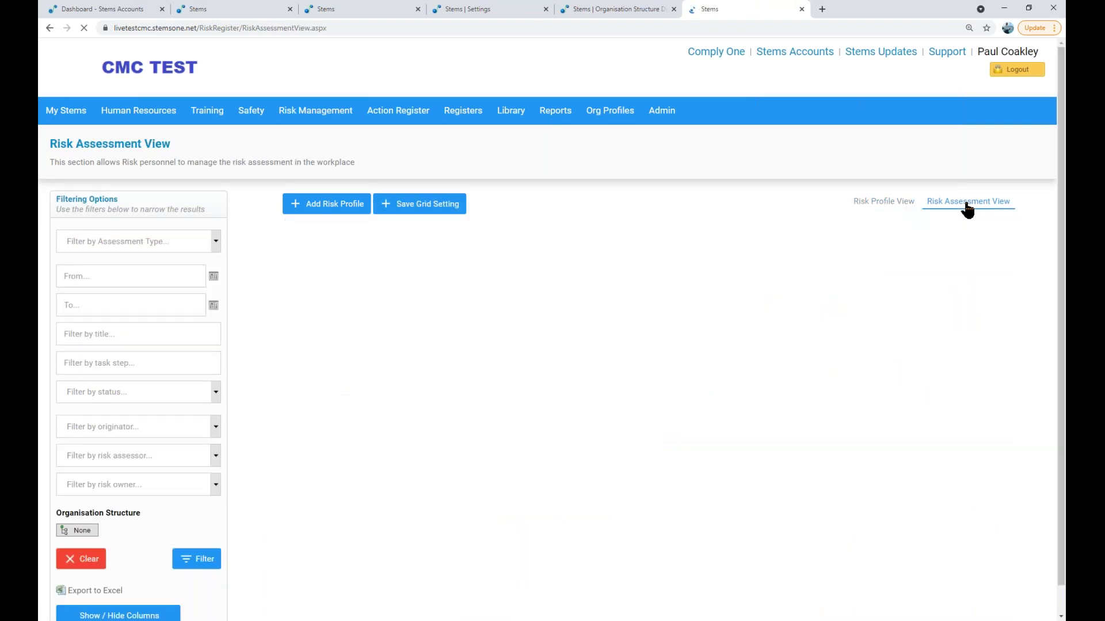
scroll(241, 460, down, 1)
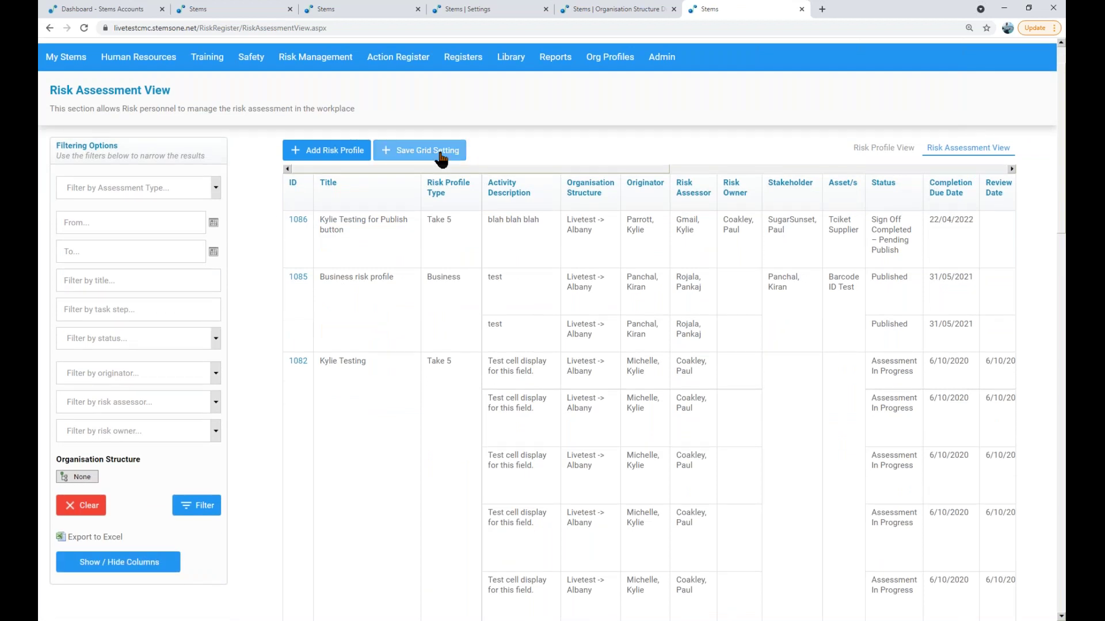
scroll(261, 281, up, 1)
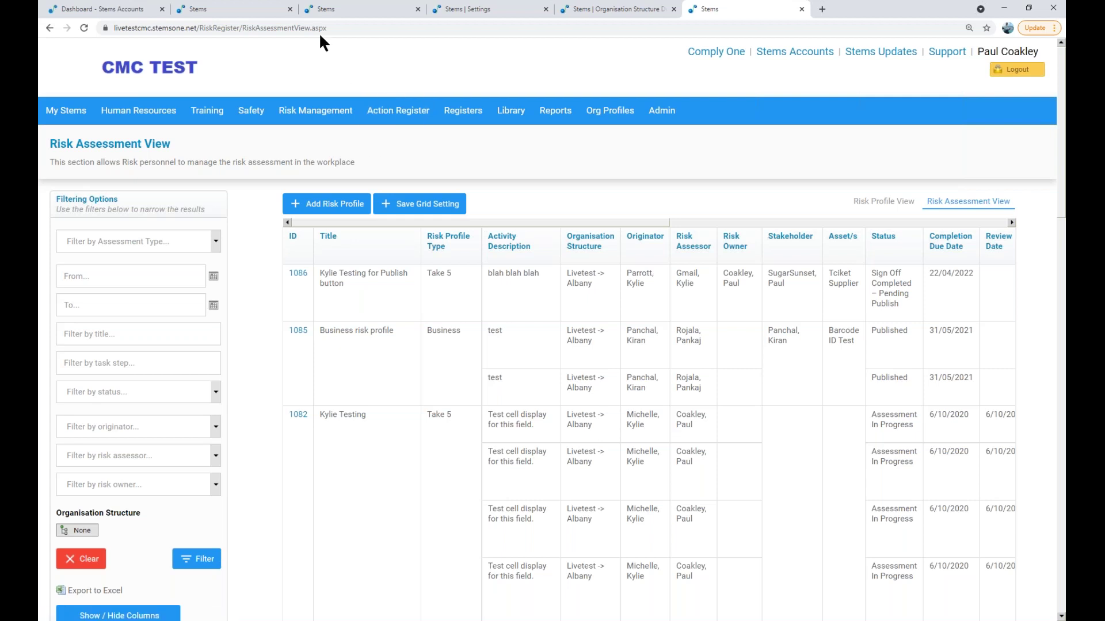
Step: Review the training site's Risk Profile Register against its Business Risk & Dashboard, and highlight the register's Originator column heading
click(262, 12)
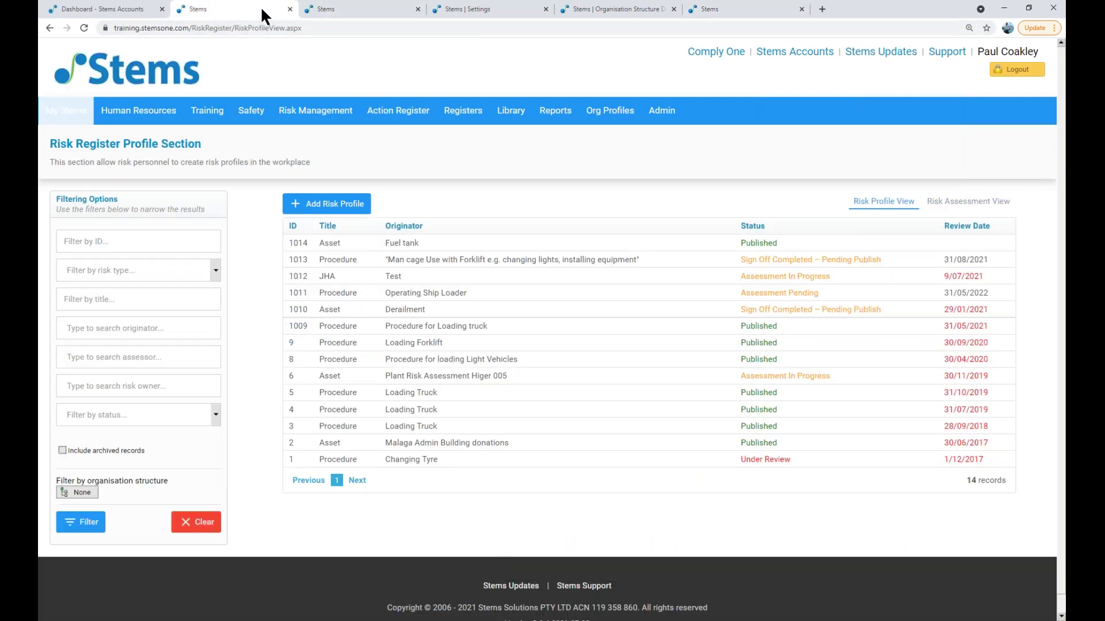
mouse_move(305, 113)
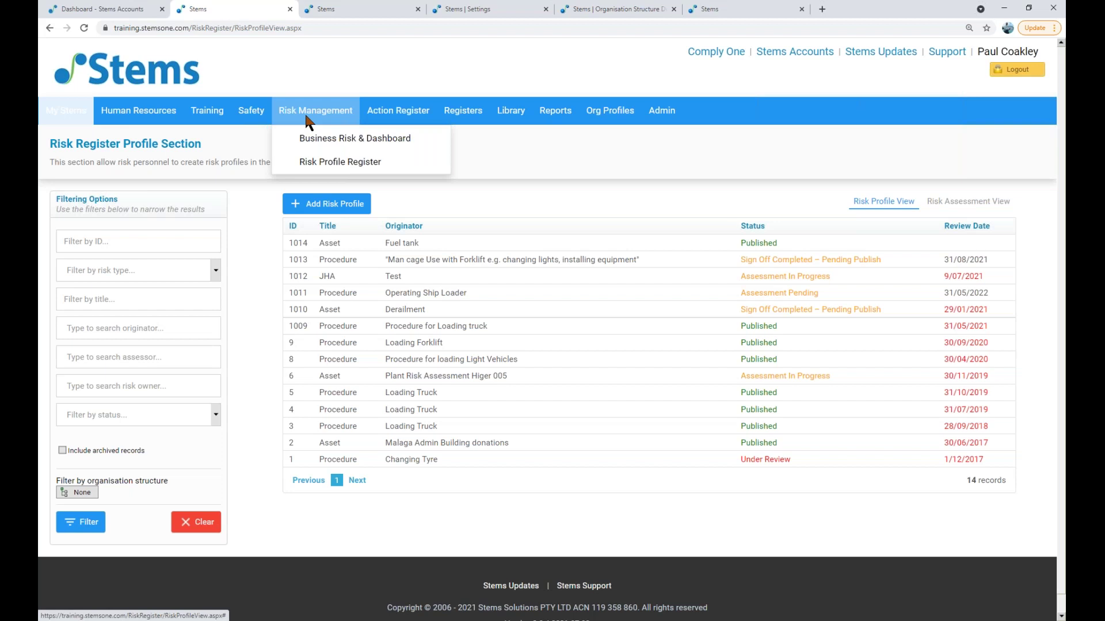
click(303, 164)
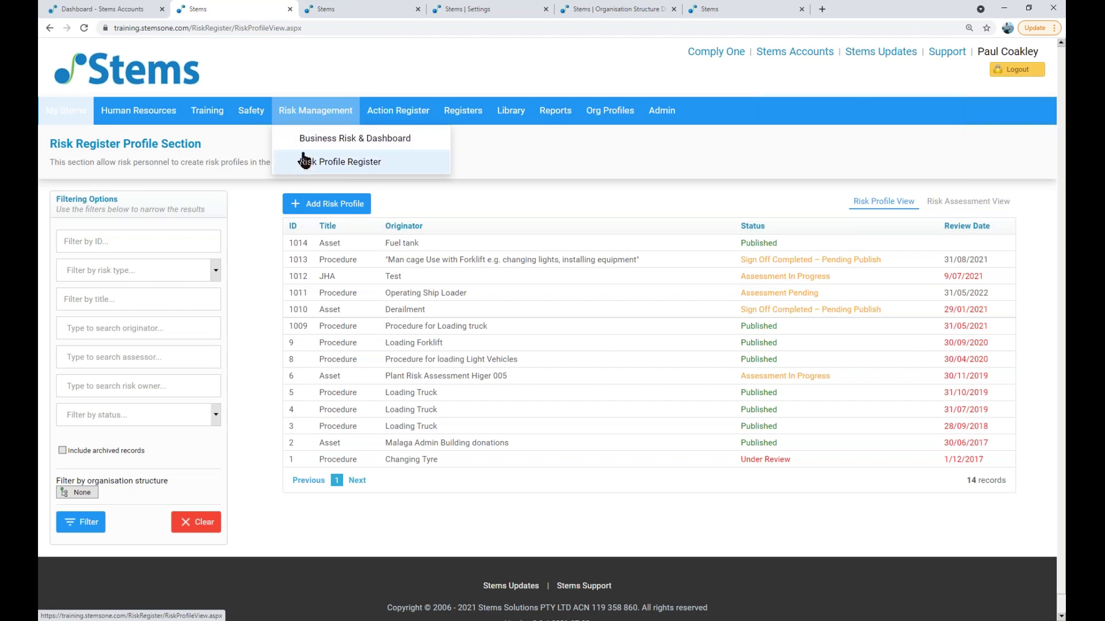
click(333, 10)
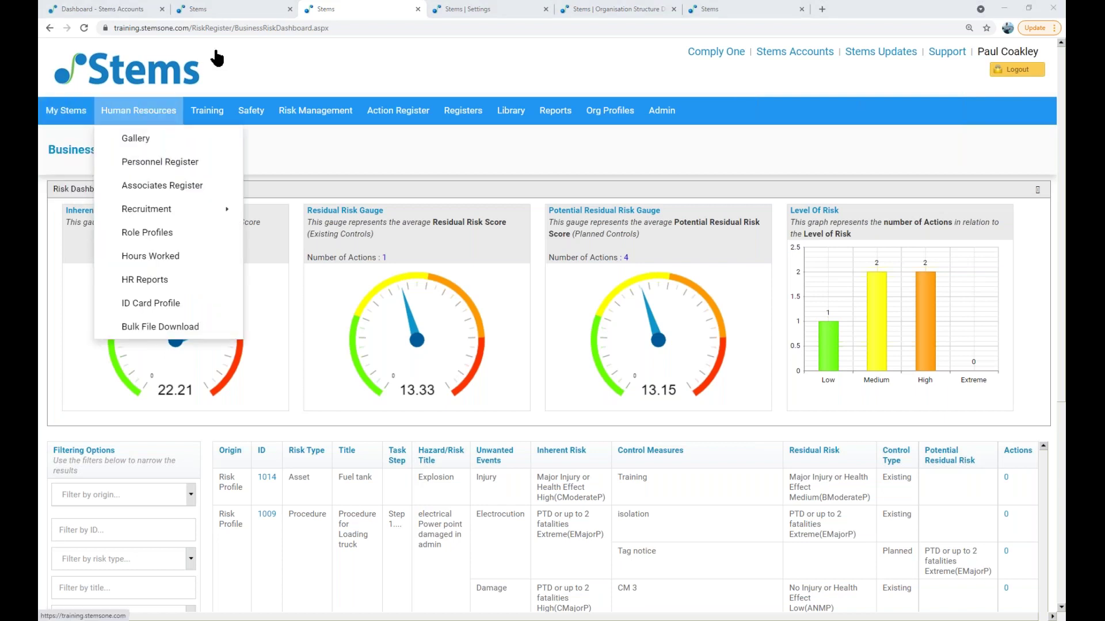
mouse_move(315, 111)
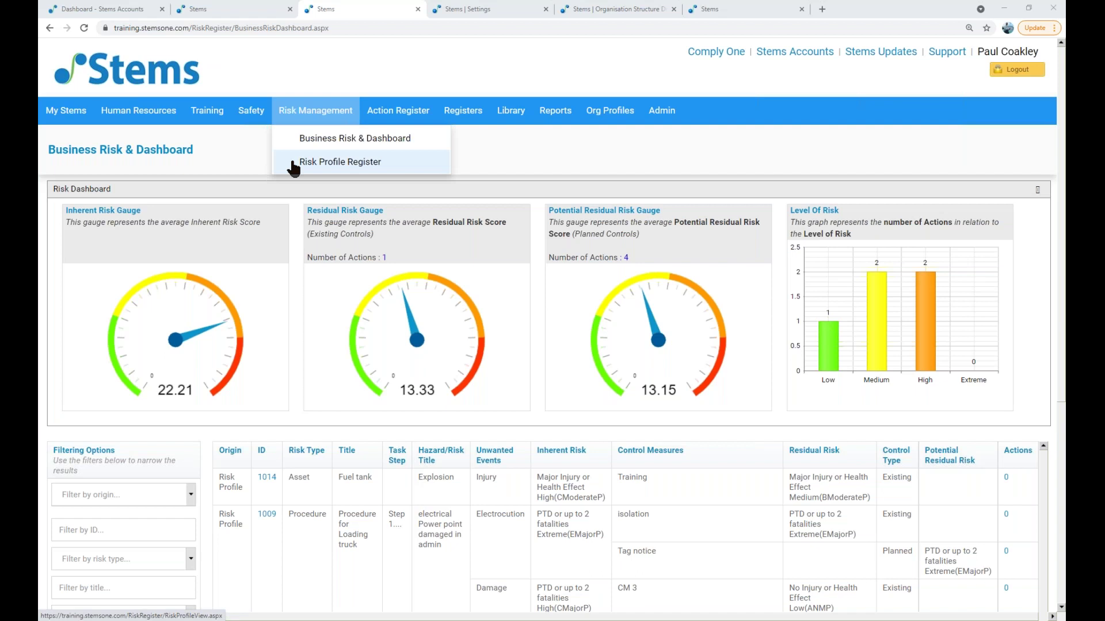
click(211, 10)
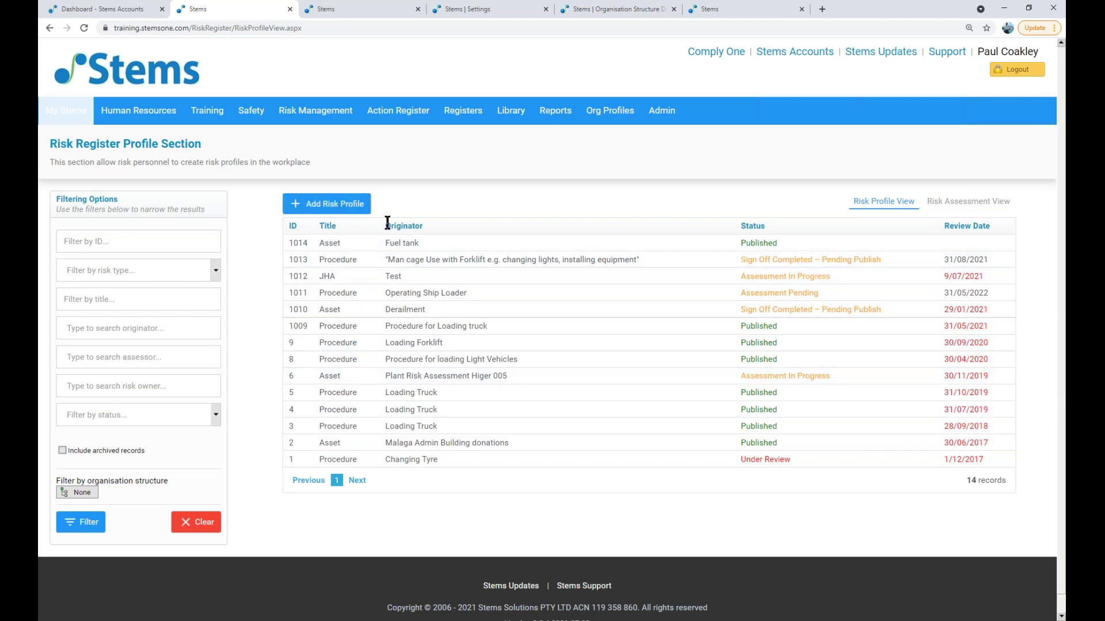
drag(385, 225, 421, 226)
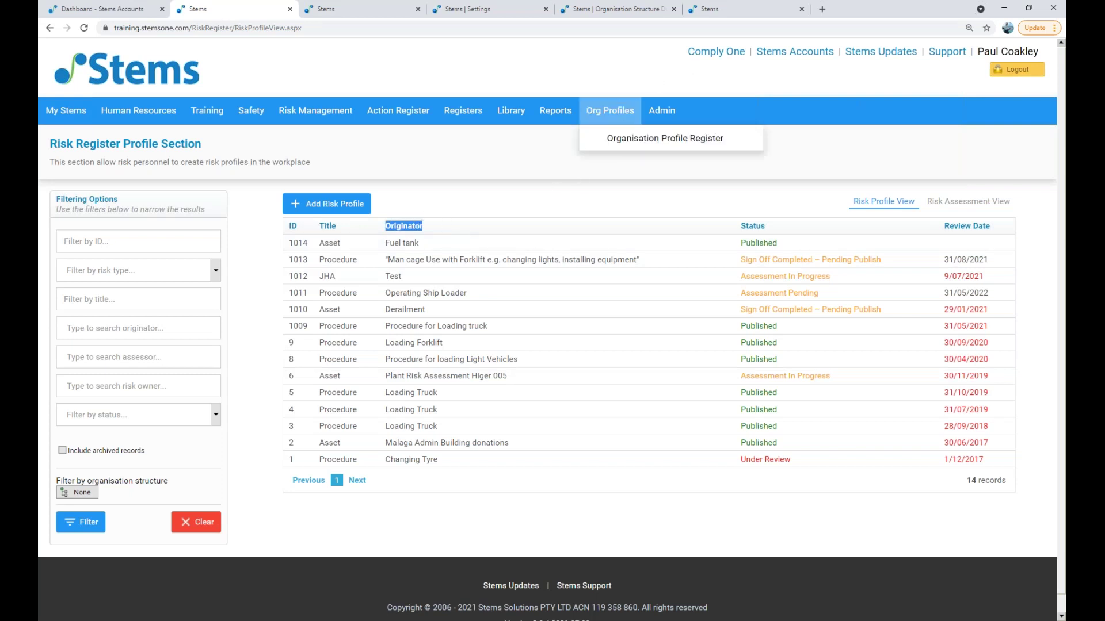
Step: Reopen the CMC TEST site's Risk Profile Register to compare its column headings with the training site's
click(716, 9)
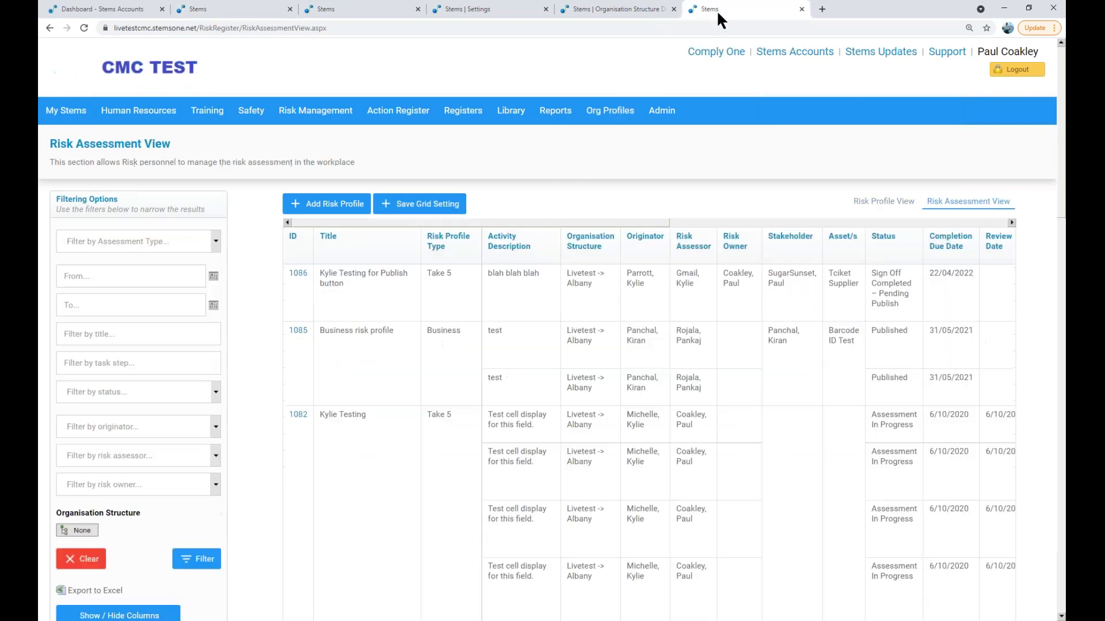
mouse_move(328, 104)
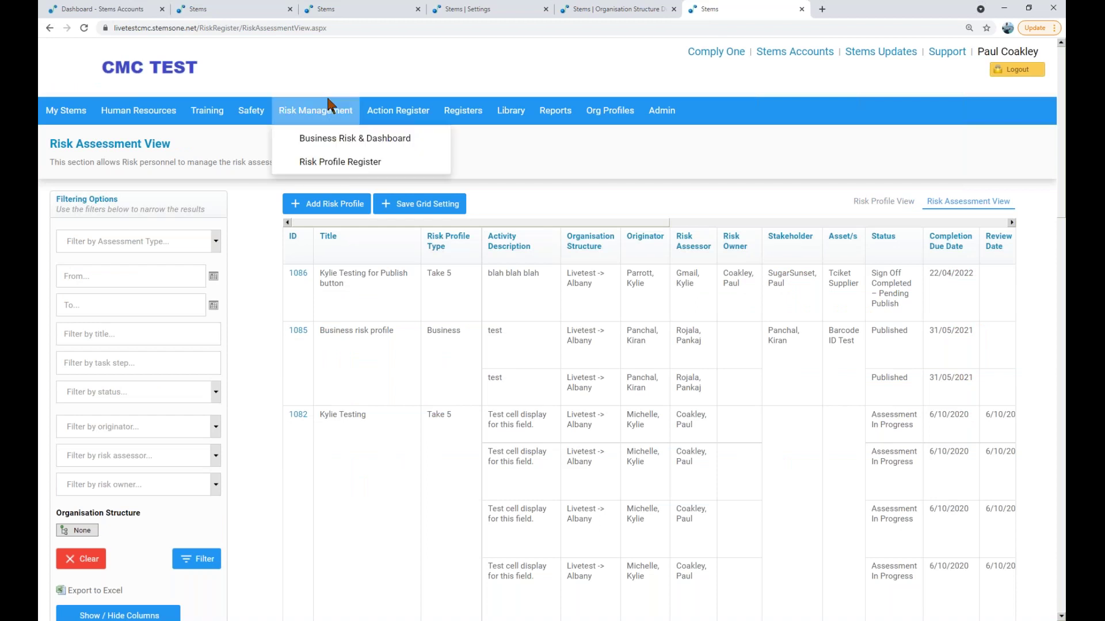
click(314, 162)
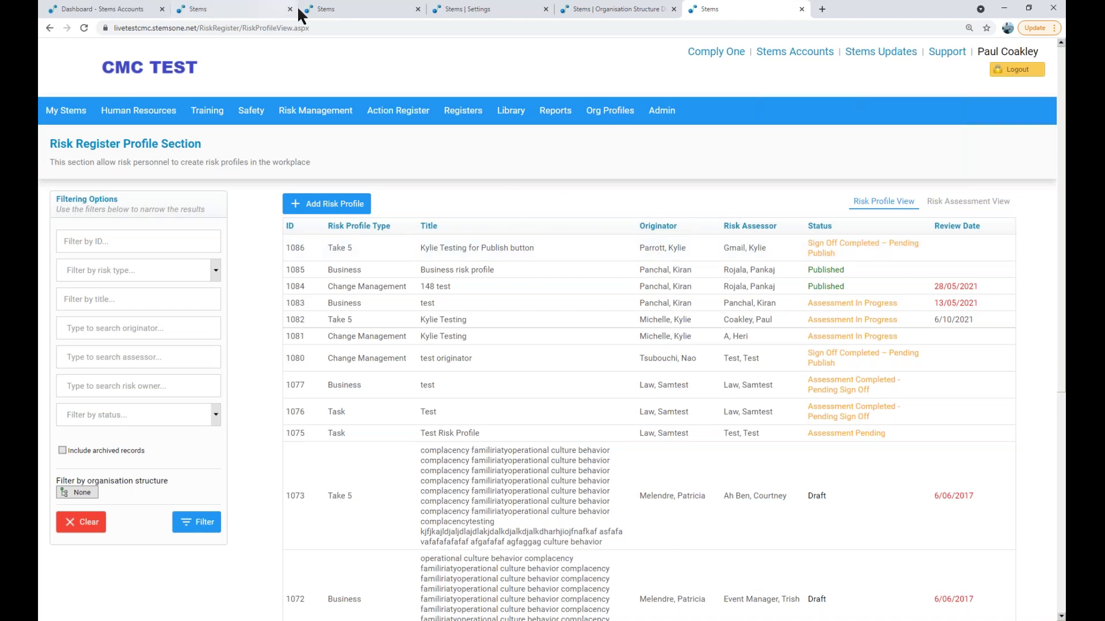
Step: Start a new risk profile in the training site's Risk Profile Register and review the blank form's fields
click(260, 11)
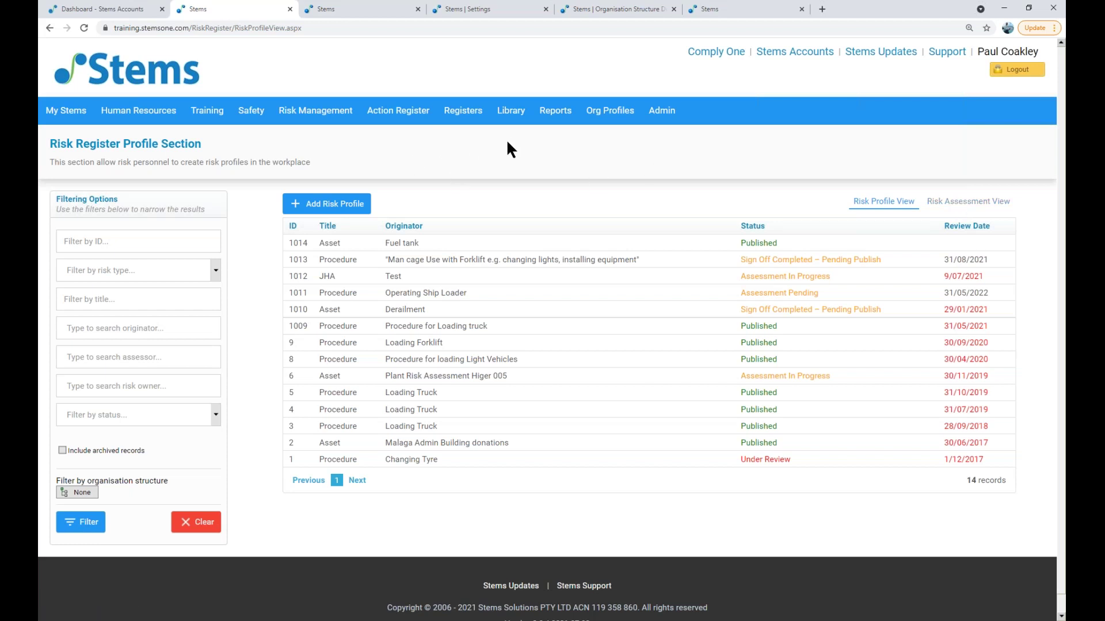
click(323, 211)
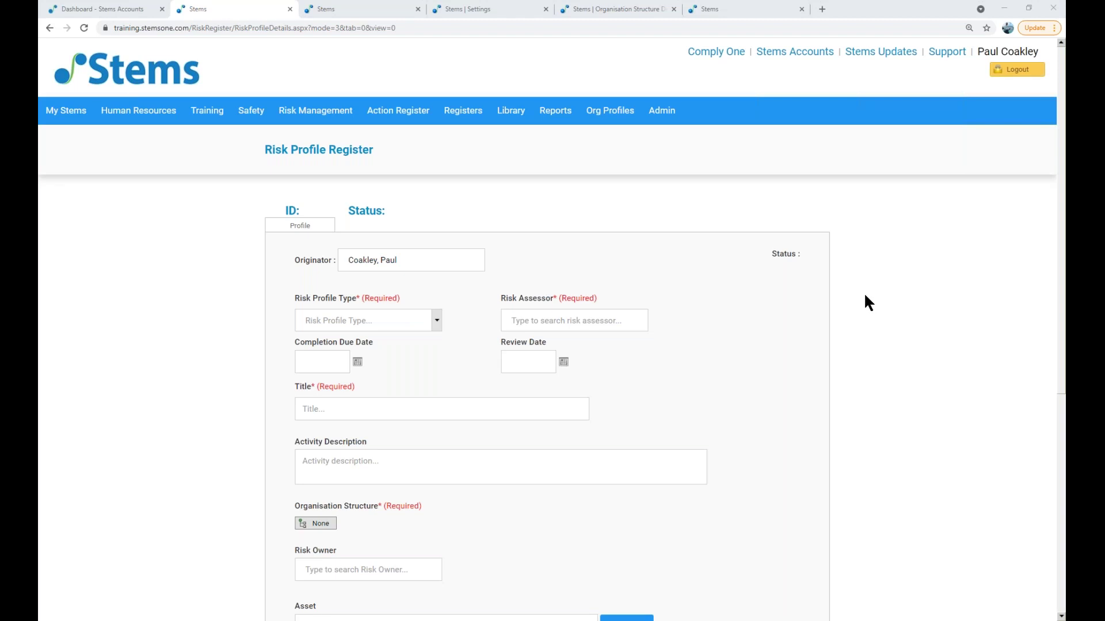
scroll(864, 295, down, 1)
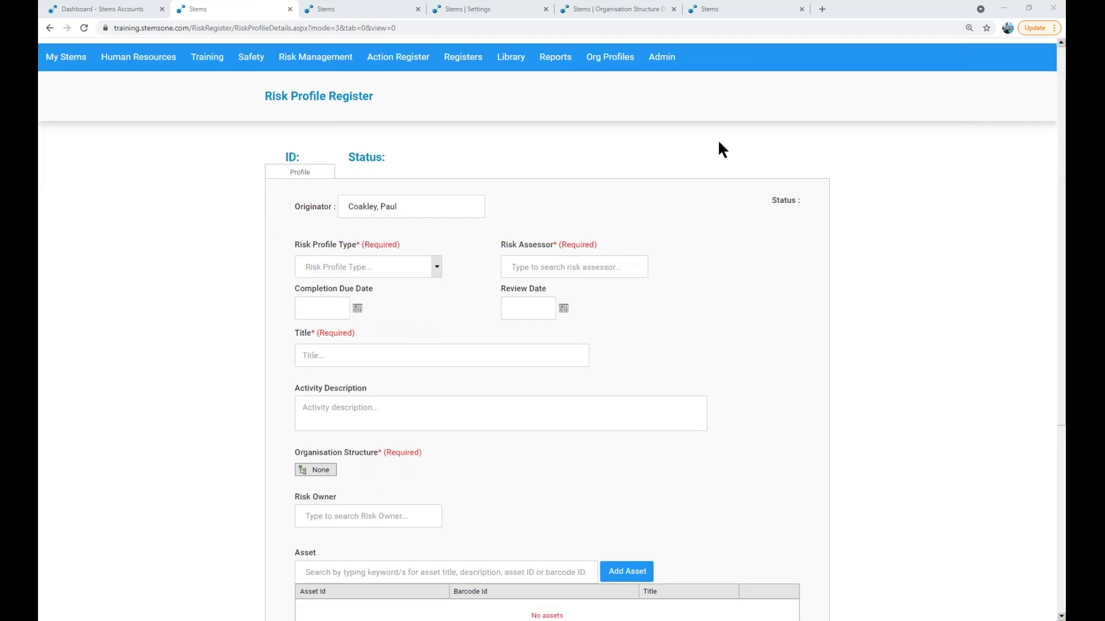
Step: Review the Risk Management Field Labels settings, opening the Control Measures label for editing and cancelling without changes
click(508, 10)
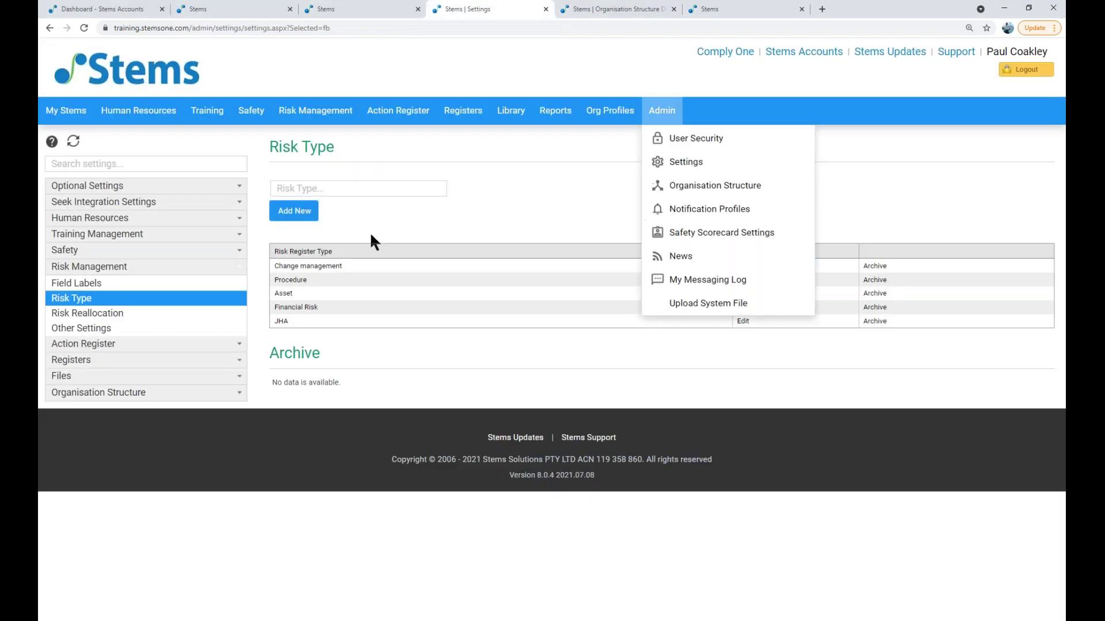
click(101, 288)
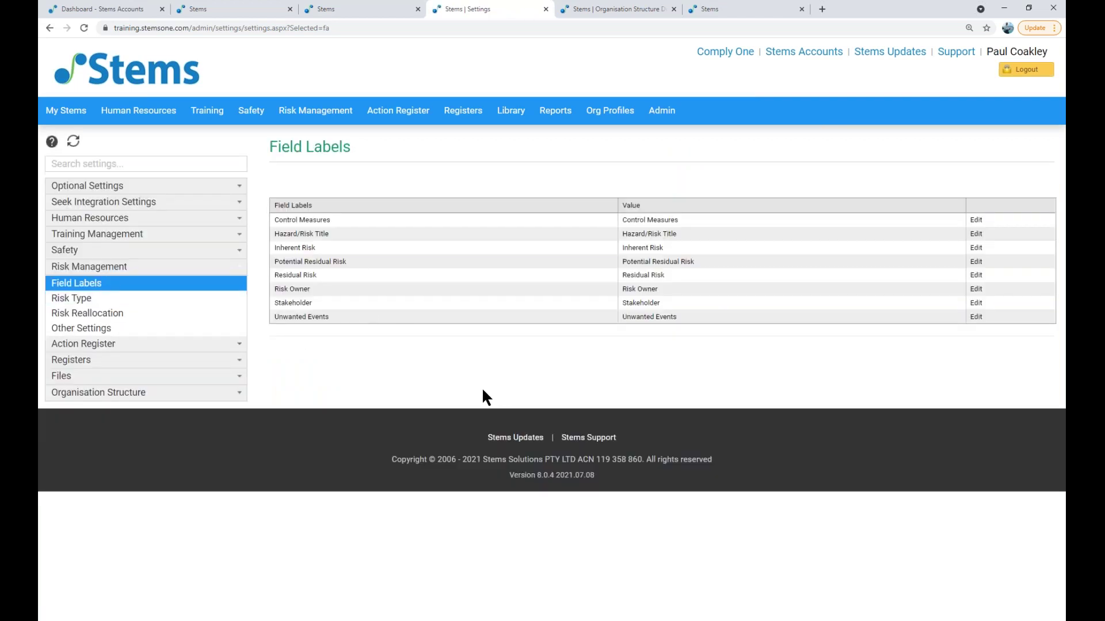
key(ctrl+plus)
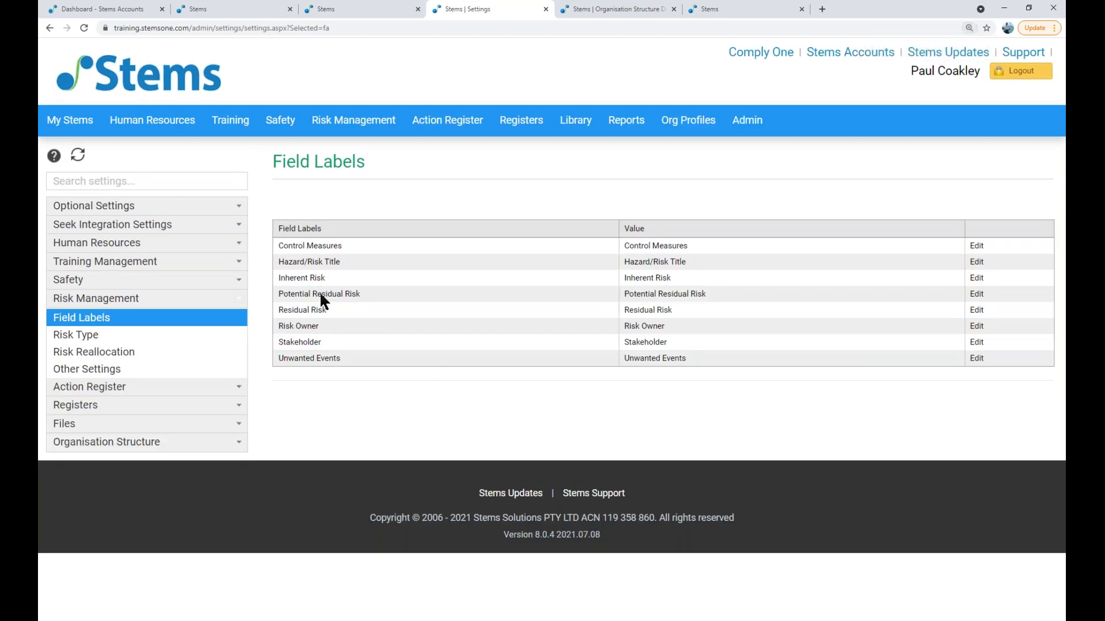
click(975, 247)
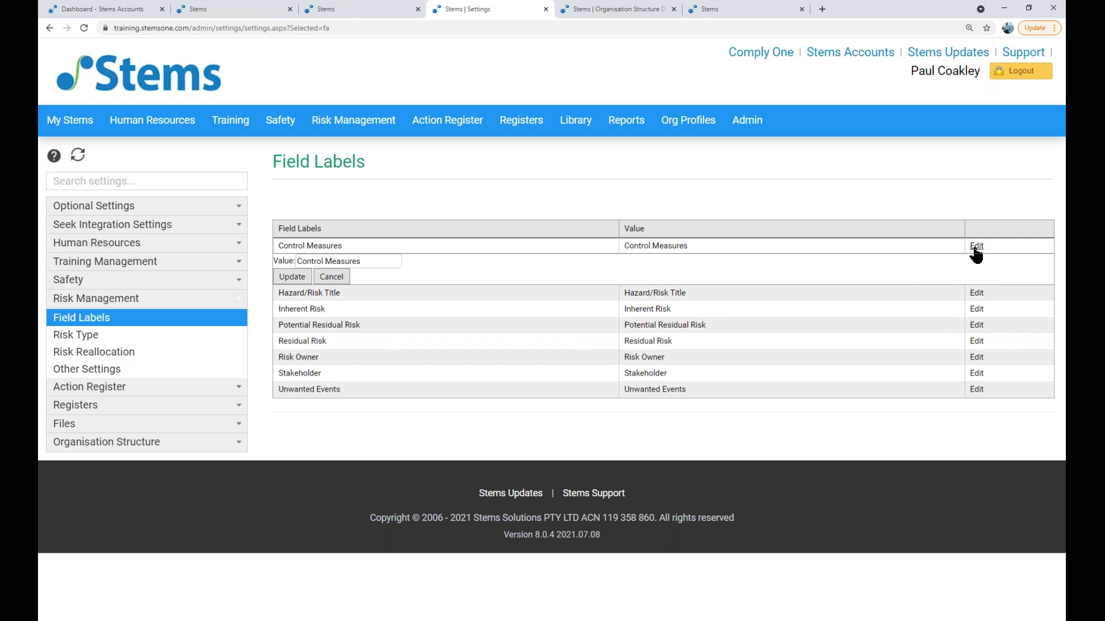
click(332, 277)
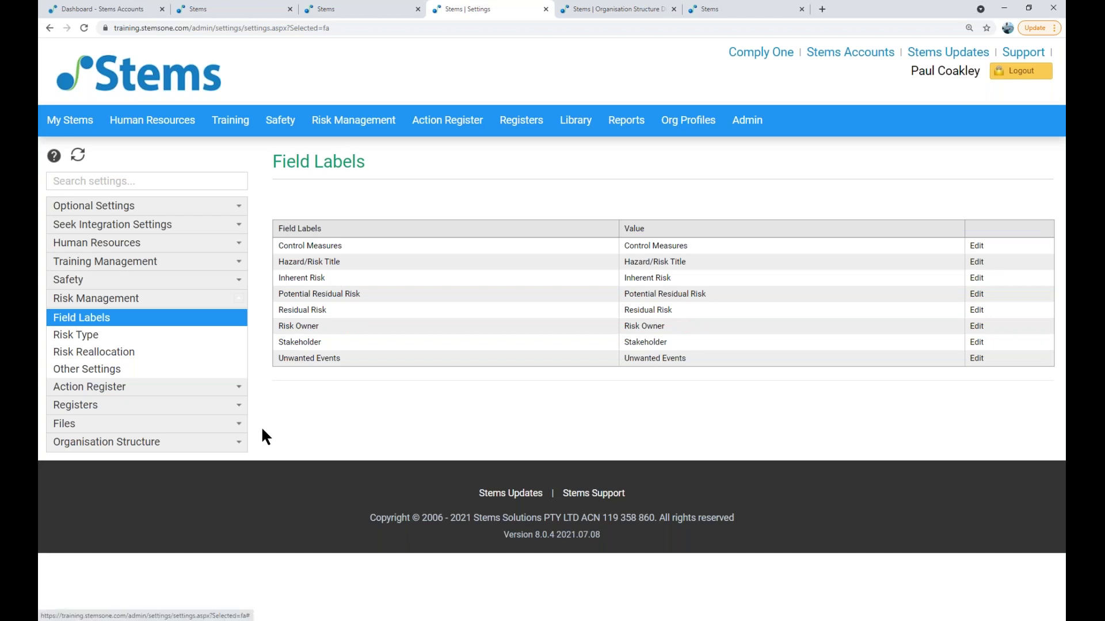
Step: Review the Risk Management Other Settings, opening Review Date Mandatory and Risk Owner Mandatory for editing and cancelling each
click(123, 369)
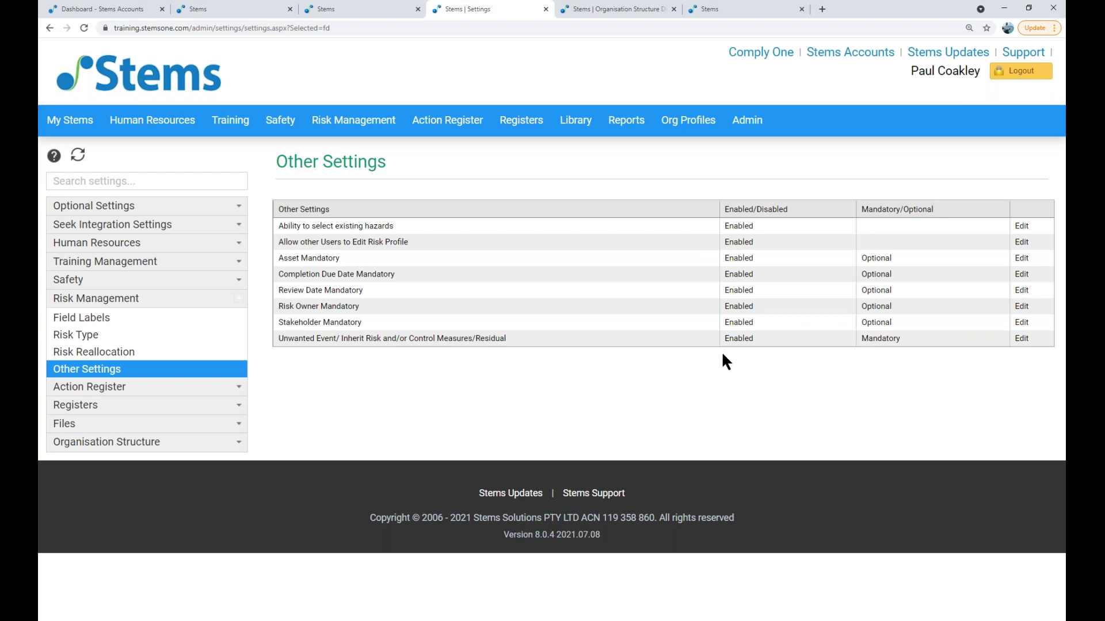
click(1021, 292)
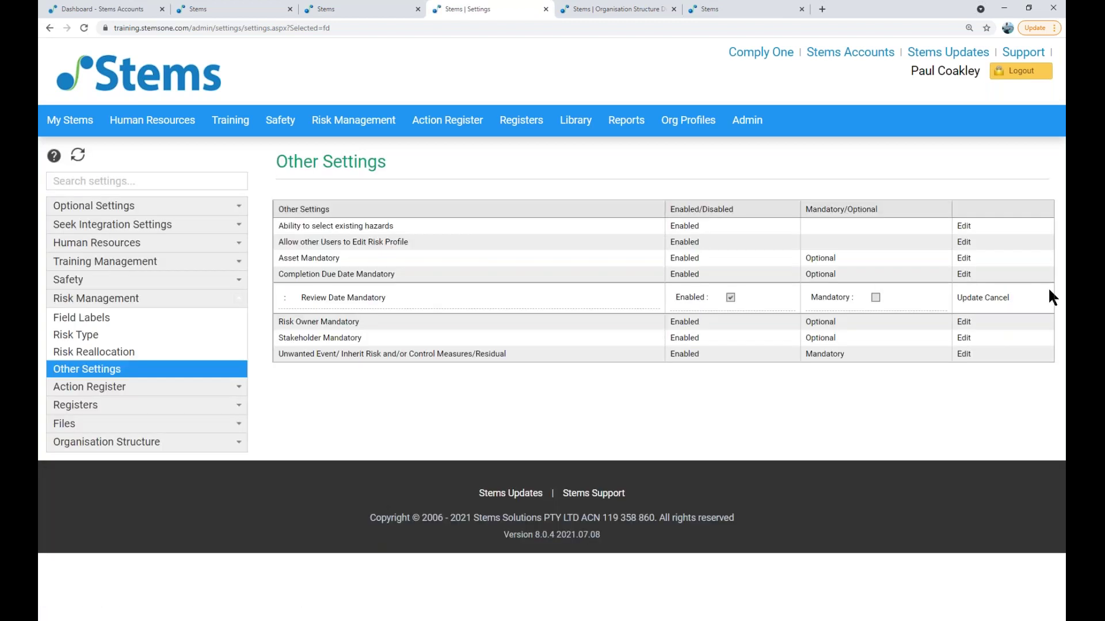
click(1000, 298)
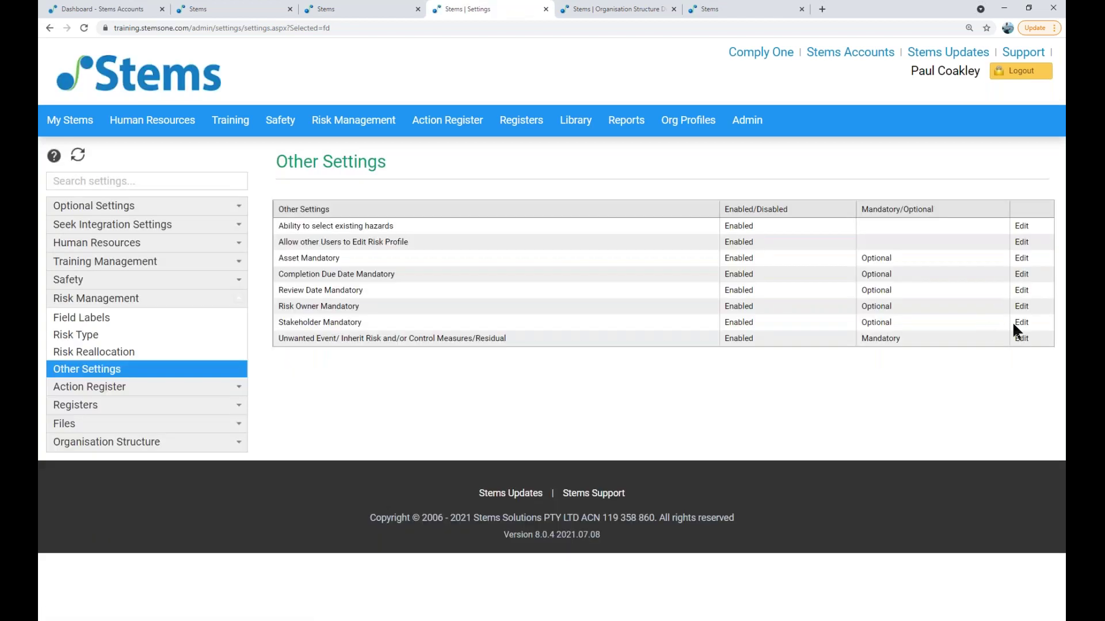
click(1021, 307)
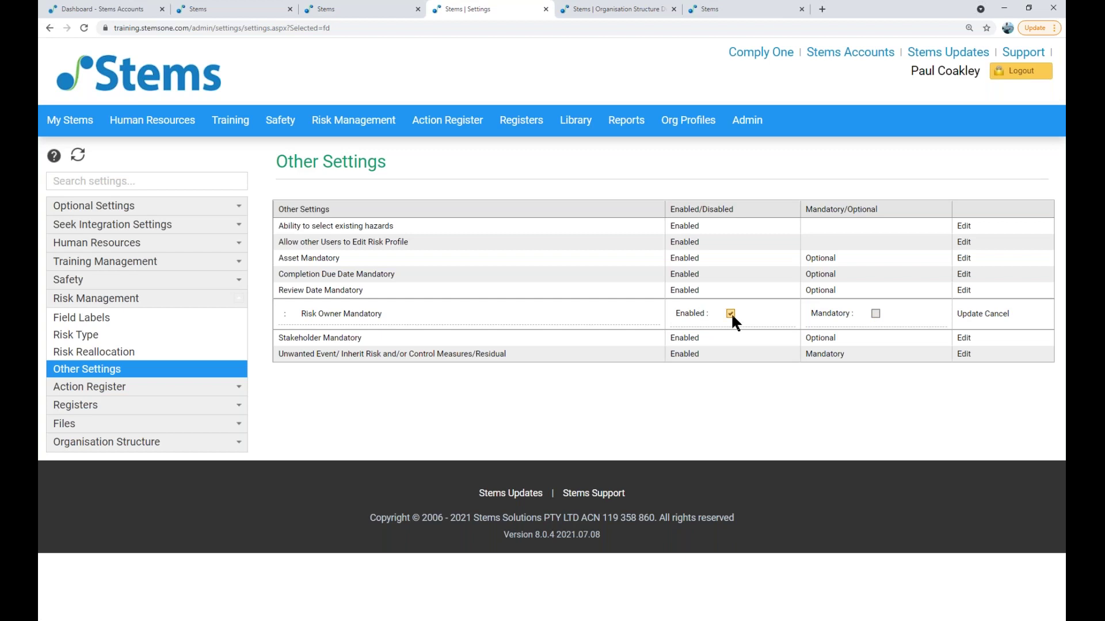
click(995, 317)
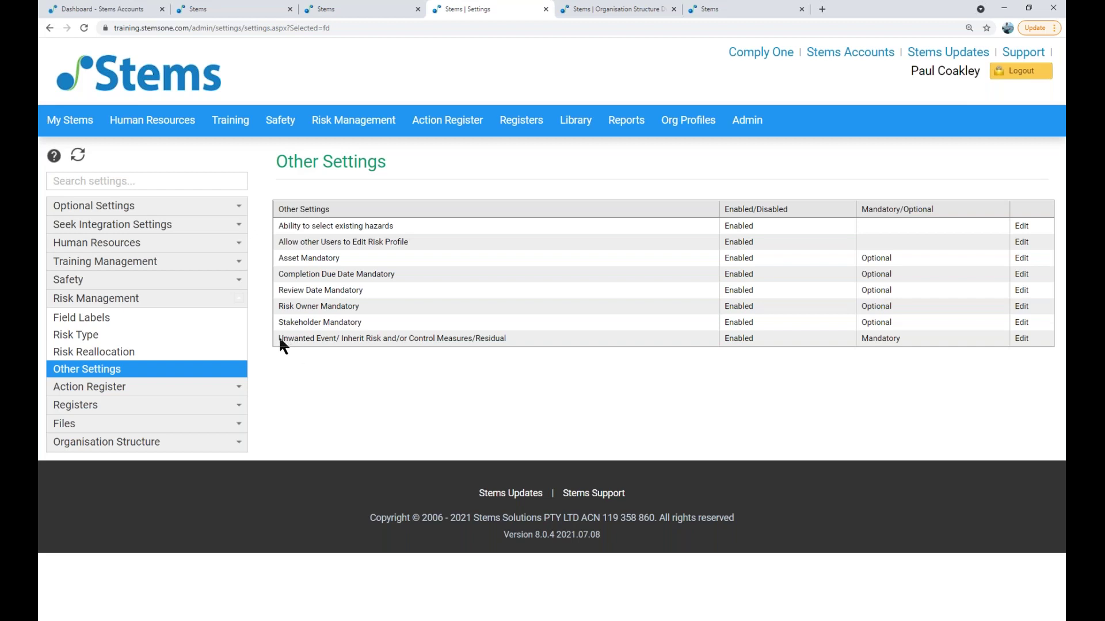
Step: Highlight the unwanted event/control measures setting and Allow other Users to Edit Risk Profile, and return to the blank risk profile form
drag(282, 338, 511, 375)
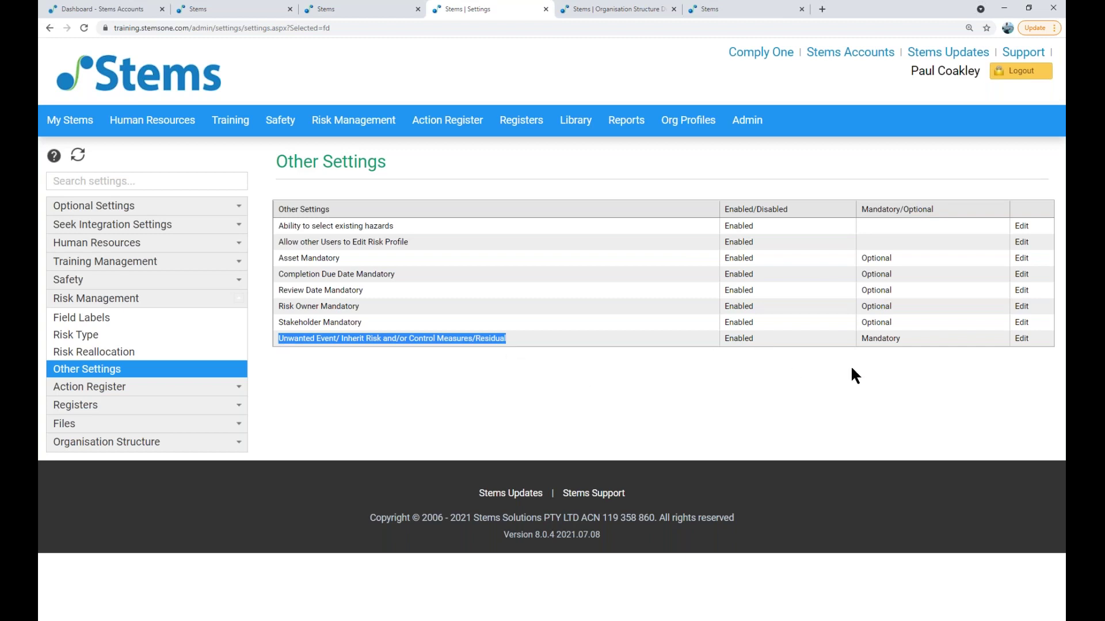
click(278, 244)
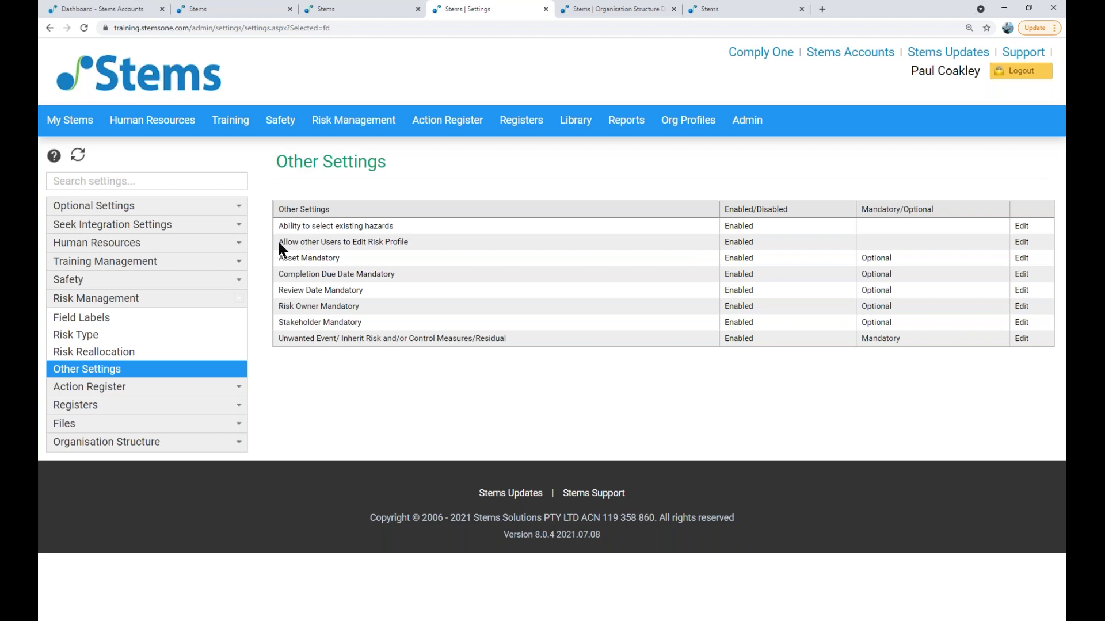
click(419, 244)
mouse_move(329, 130)
drag(278, 242, 405, 240)
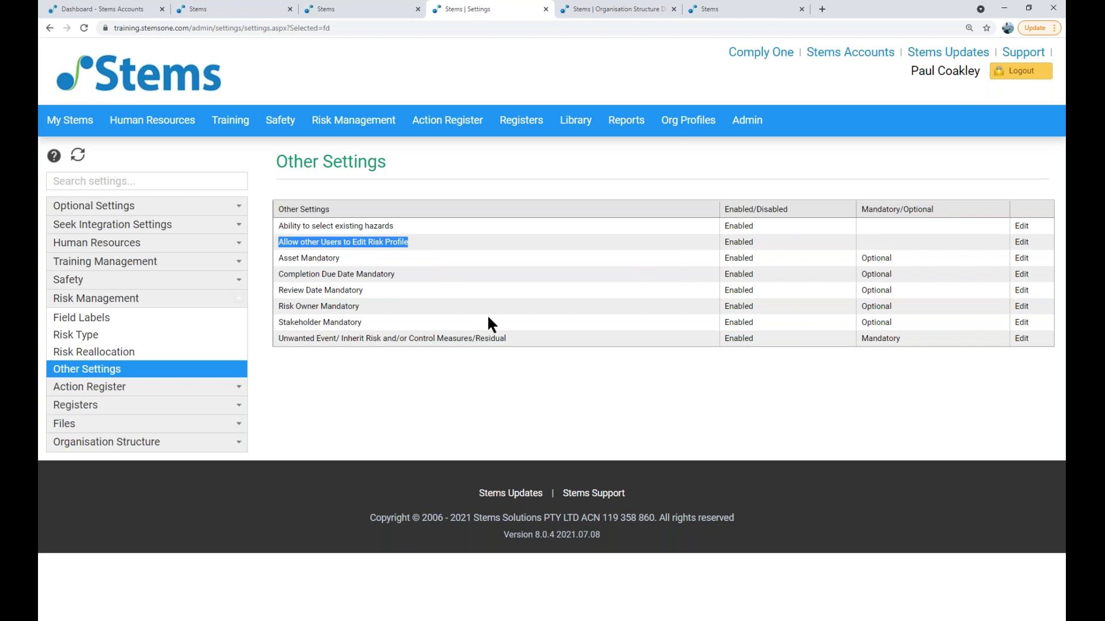
click(341, 122)
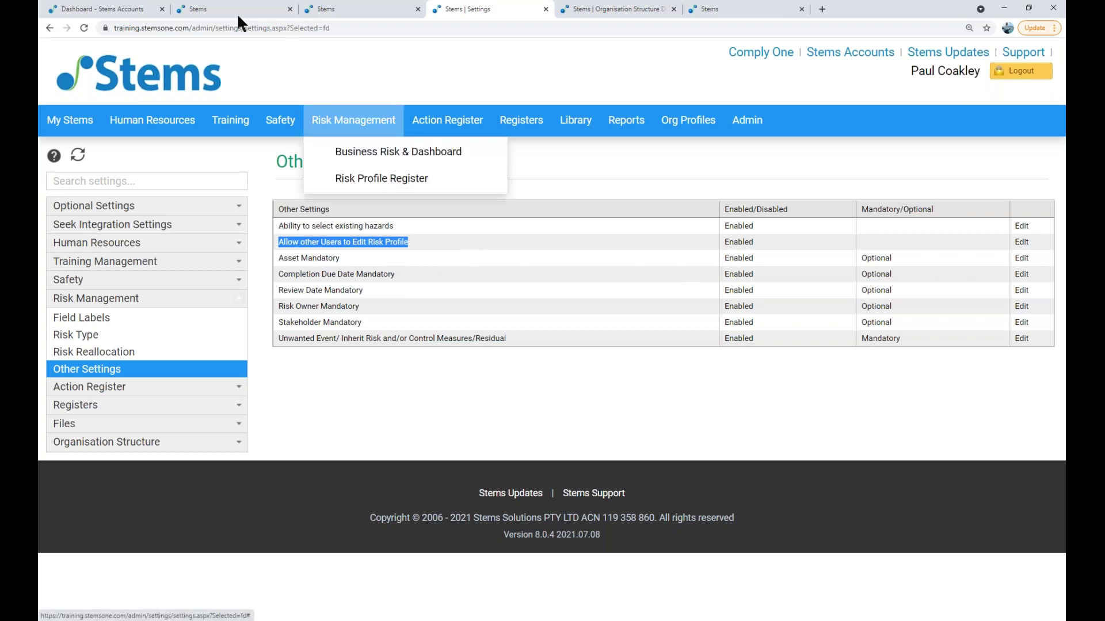
click(233, 8)
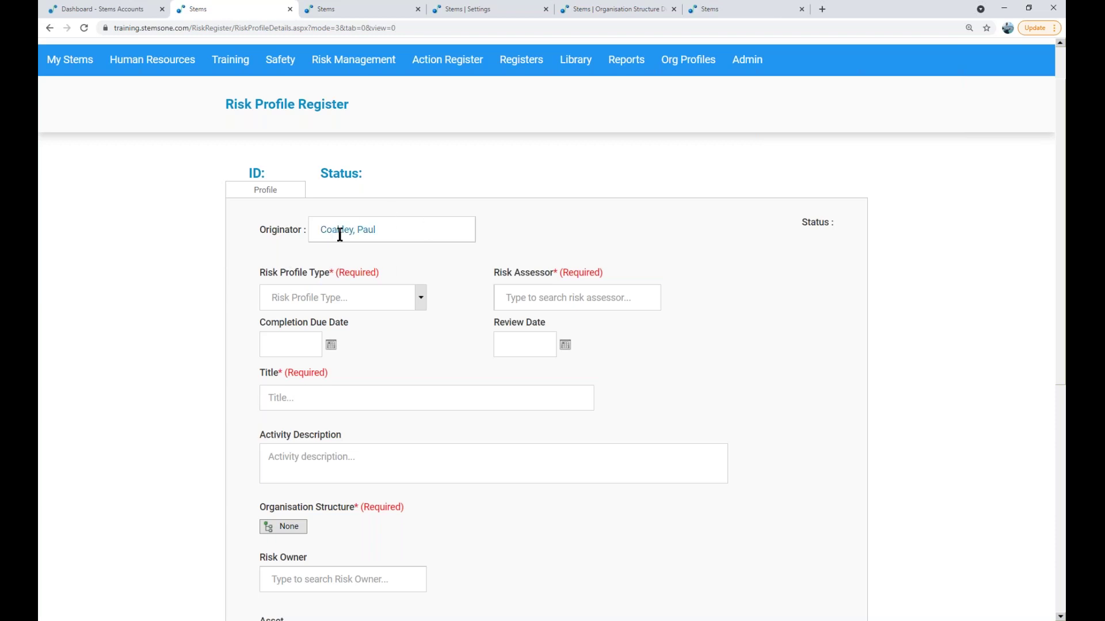
Step: Highlight the Originator value and set the Risk Profile Type to Procedure
triple_click(394, 233)
click(450, 273)
click(363, 298)
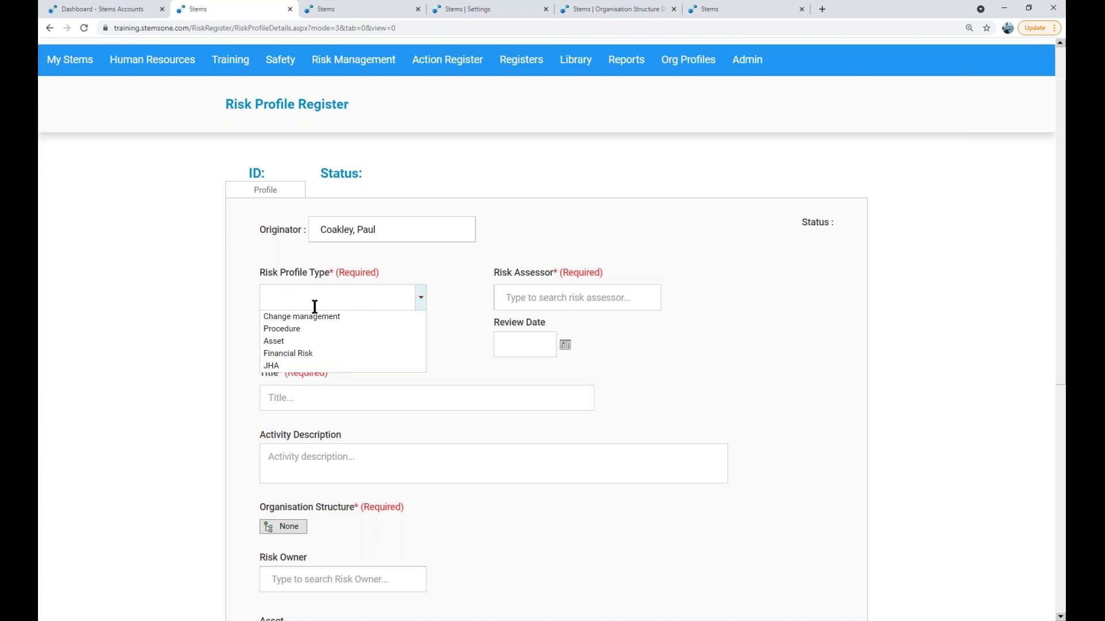
click(310, 328)
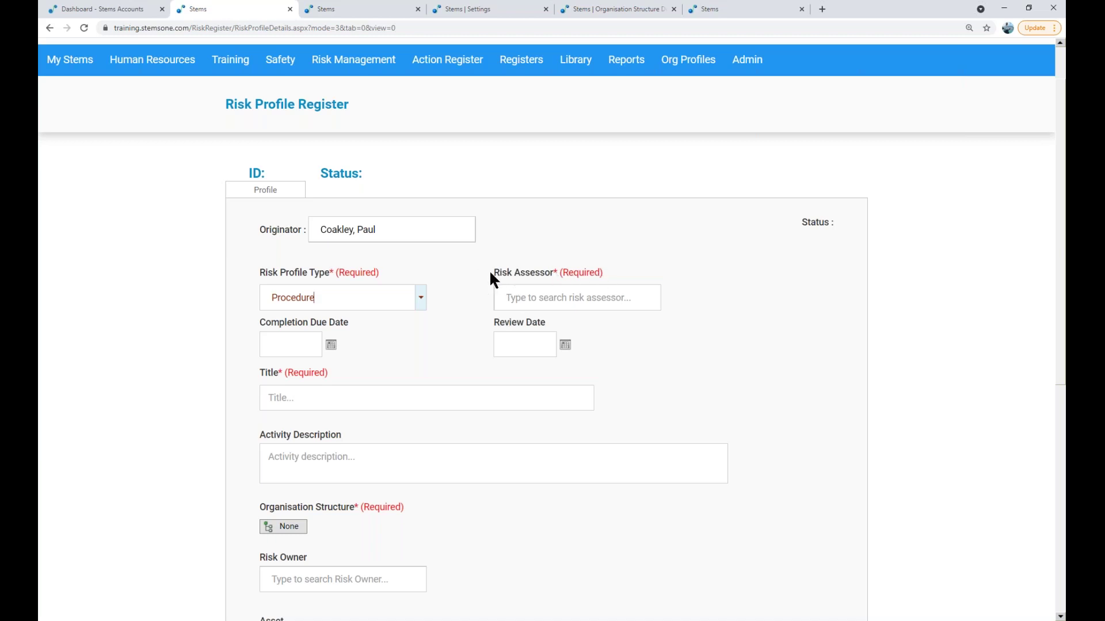
Step: Search for the risk assessor by first name and assign the matching person as Risk Assessor
drag(491, 269, 546, 268)
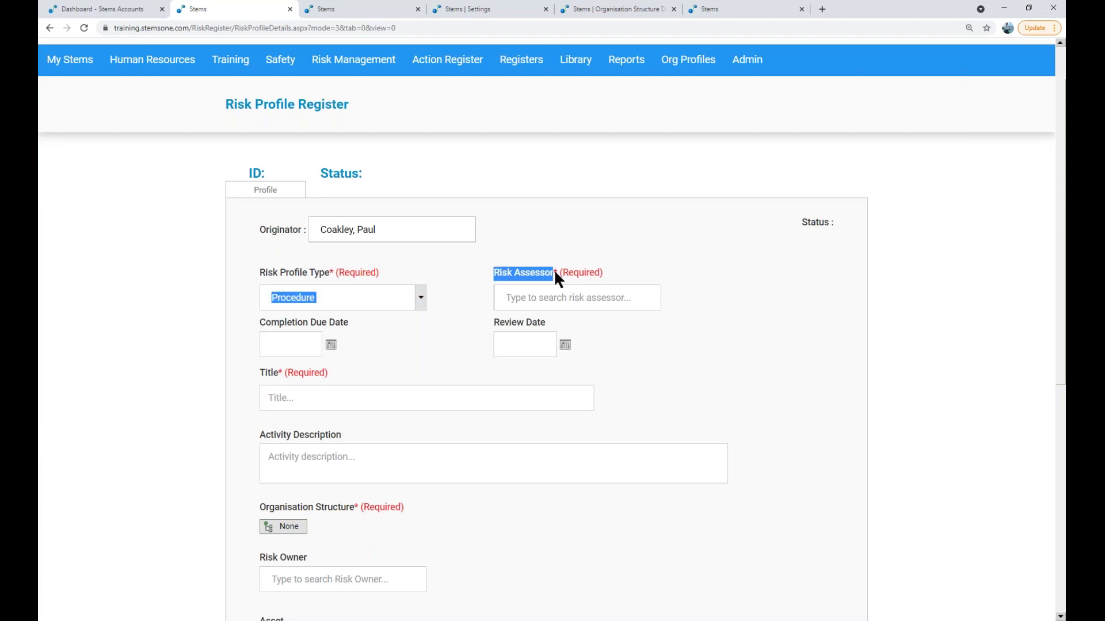
click(411, 349)
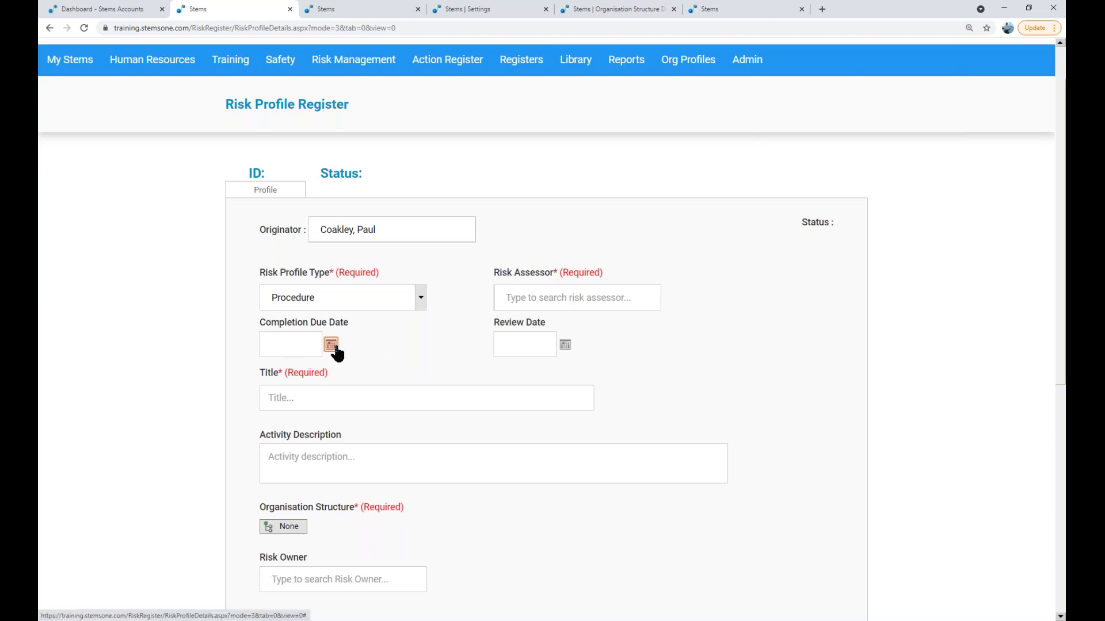
click(544, 299)
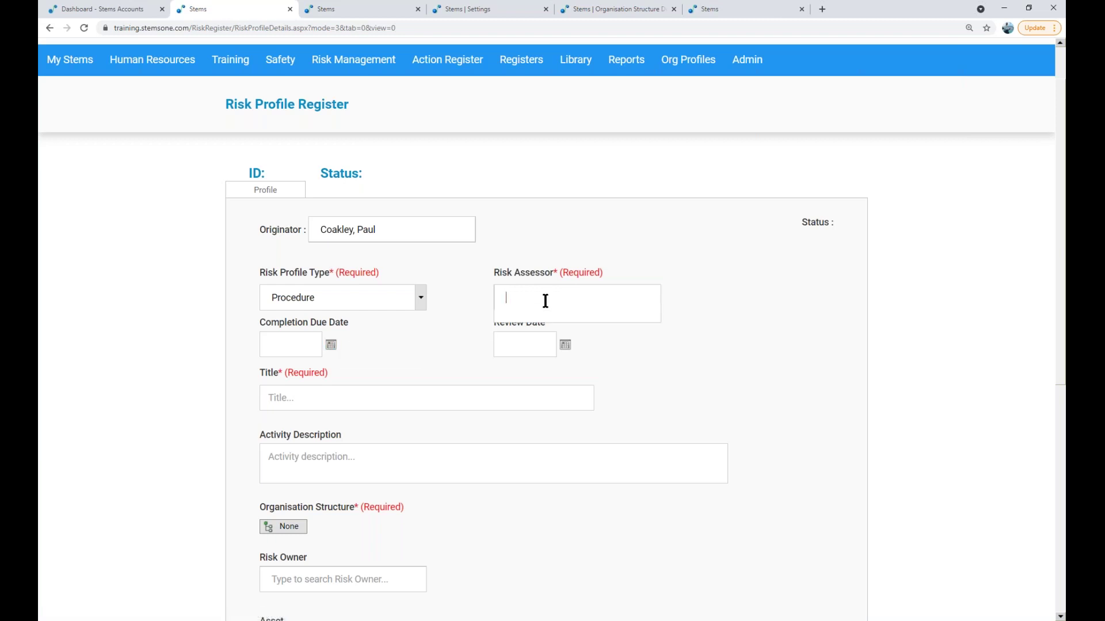
text(paul)
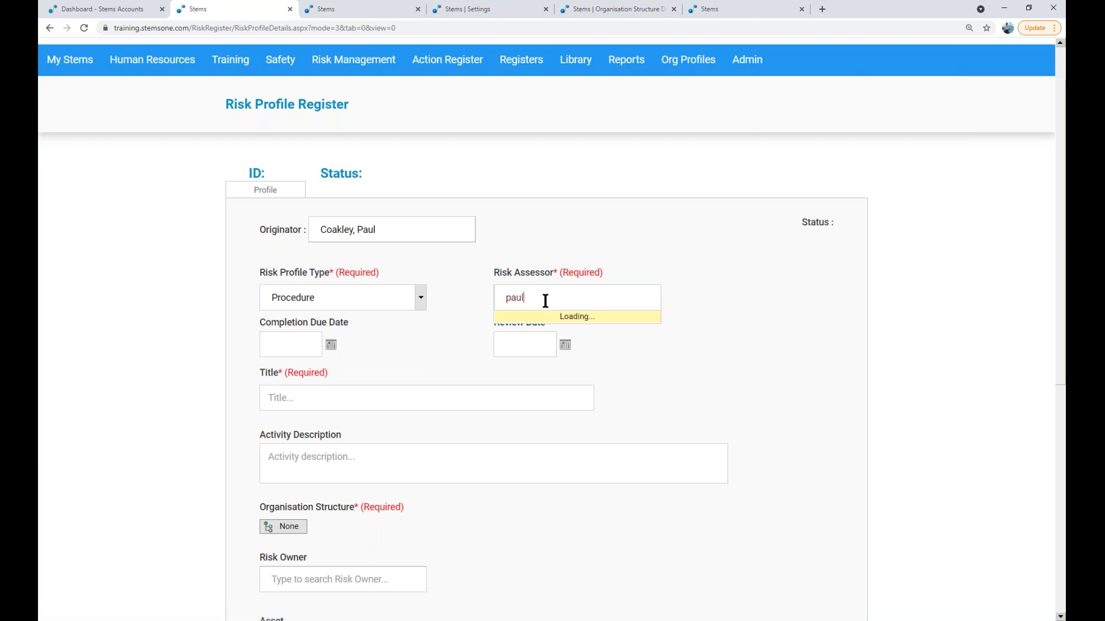
click(541, 315)
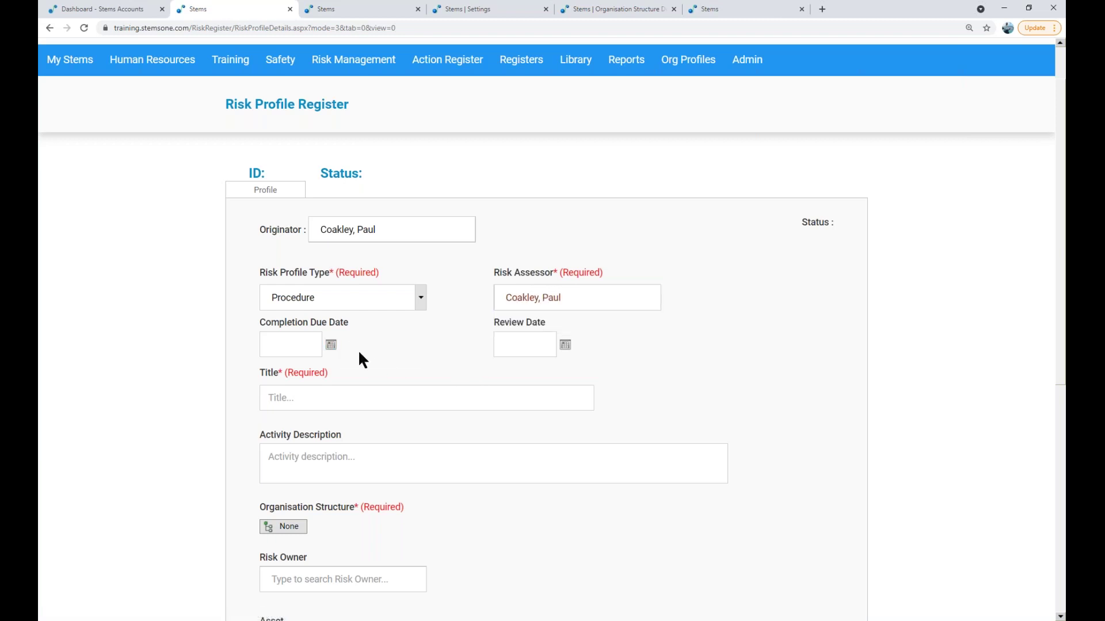
Step: Set the Completion Due Date to 6/08/2021 and the Review Date to 6/07/2022
click(330, 345)
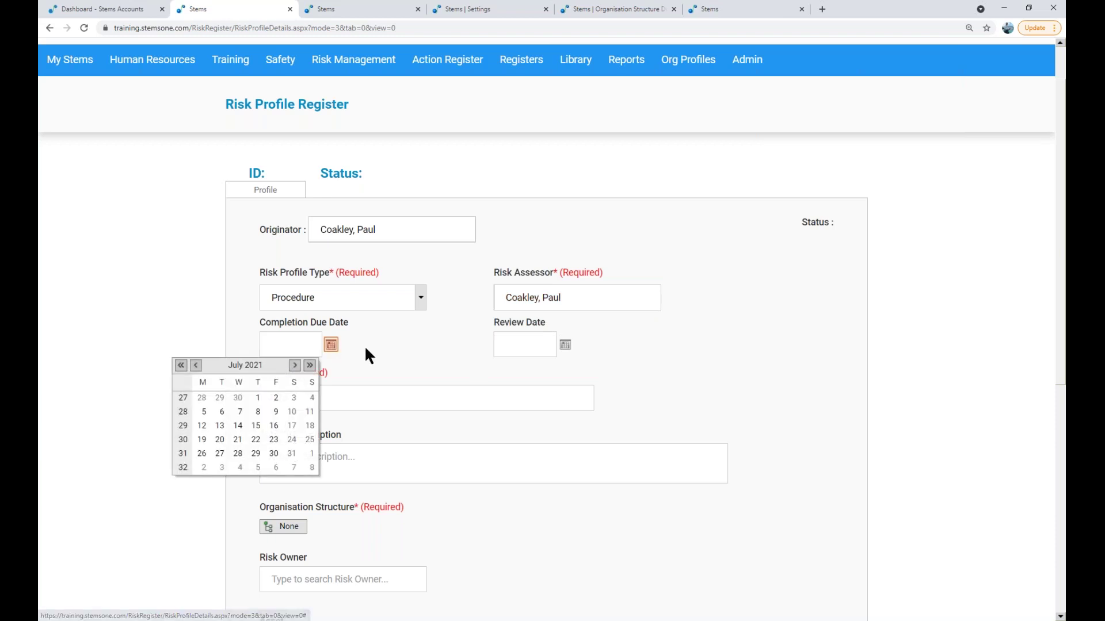
click(276, 468)
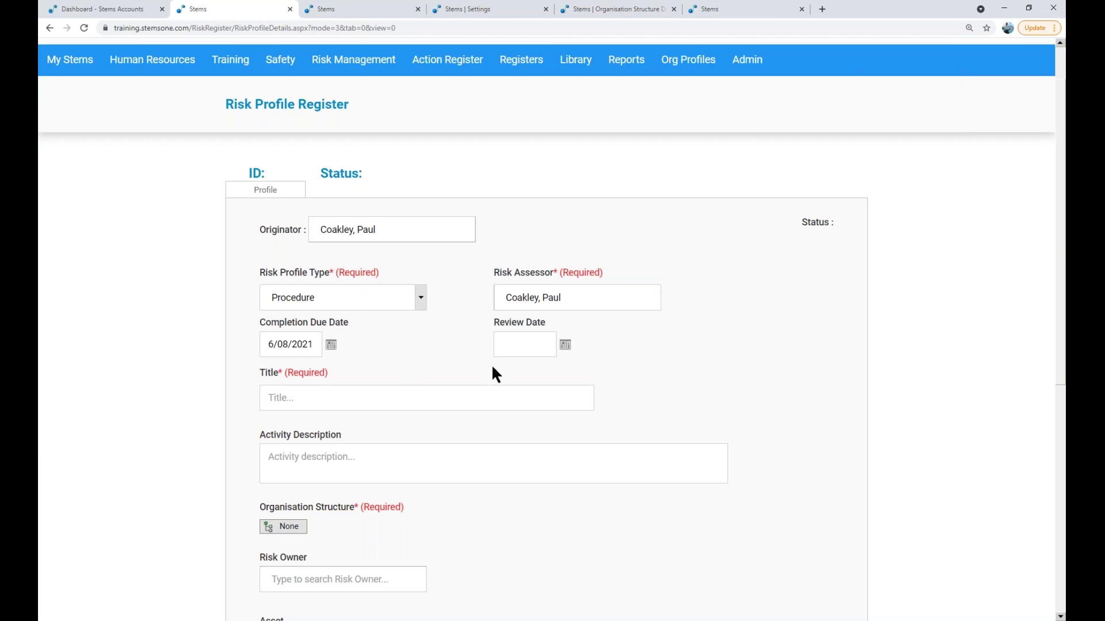
click(565, 345)
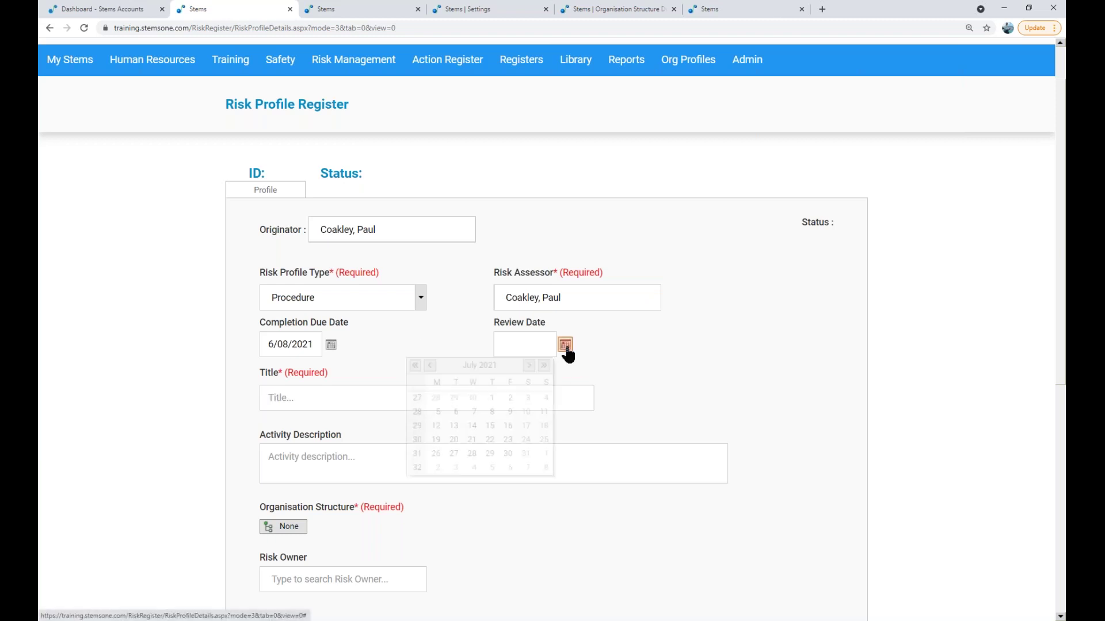
click(476, 365)
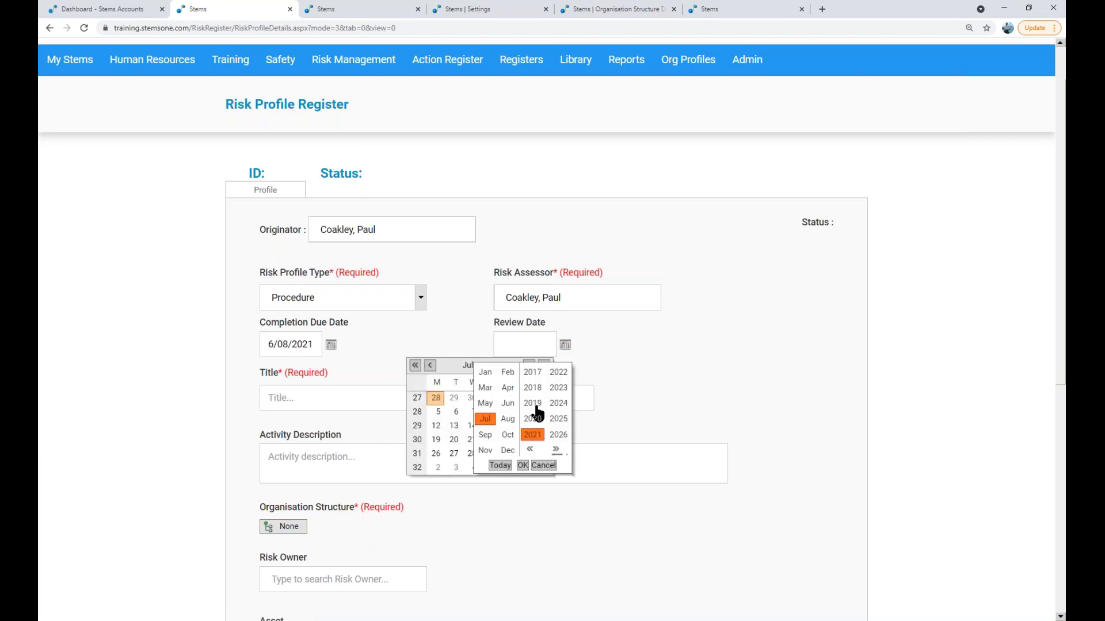
click(558, 372)
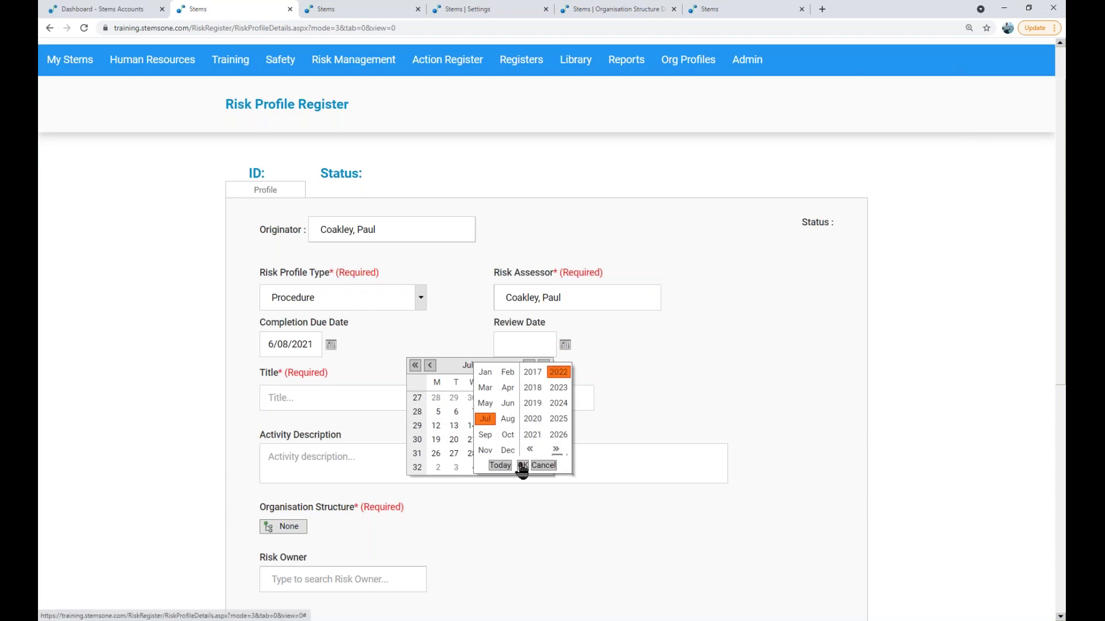
click(522, 465)
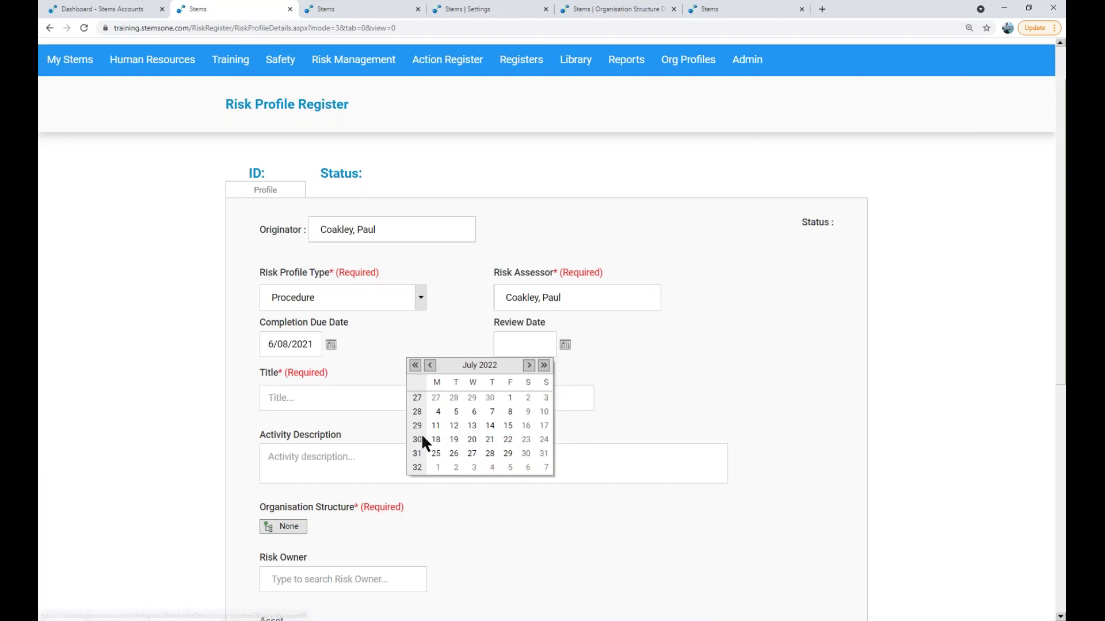
click(473, 412)
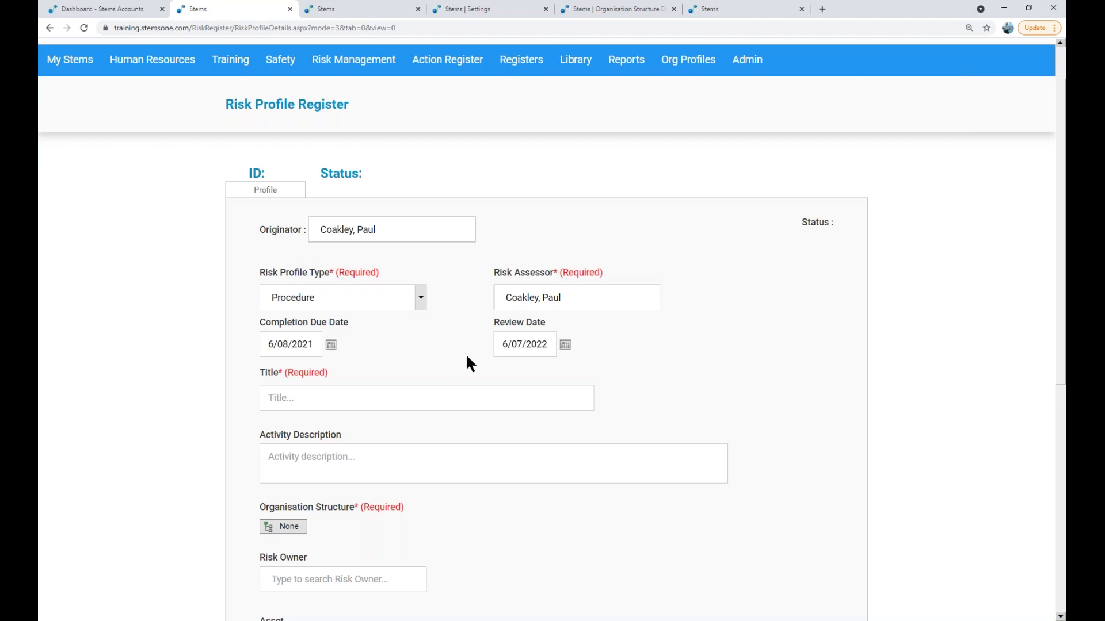
Step: Enter the risk profile title "Using a forklift" and reword it to "Operating a forklift"
scroll(465, 353, down, 5)
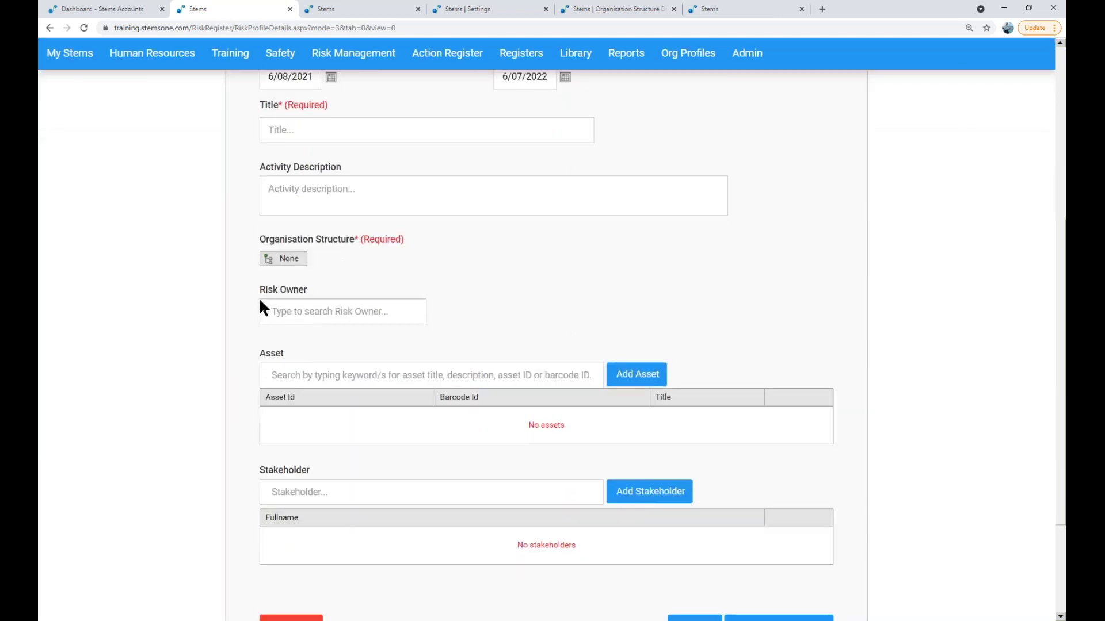
scroll(325, 521, up, 4)
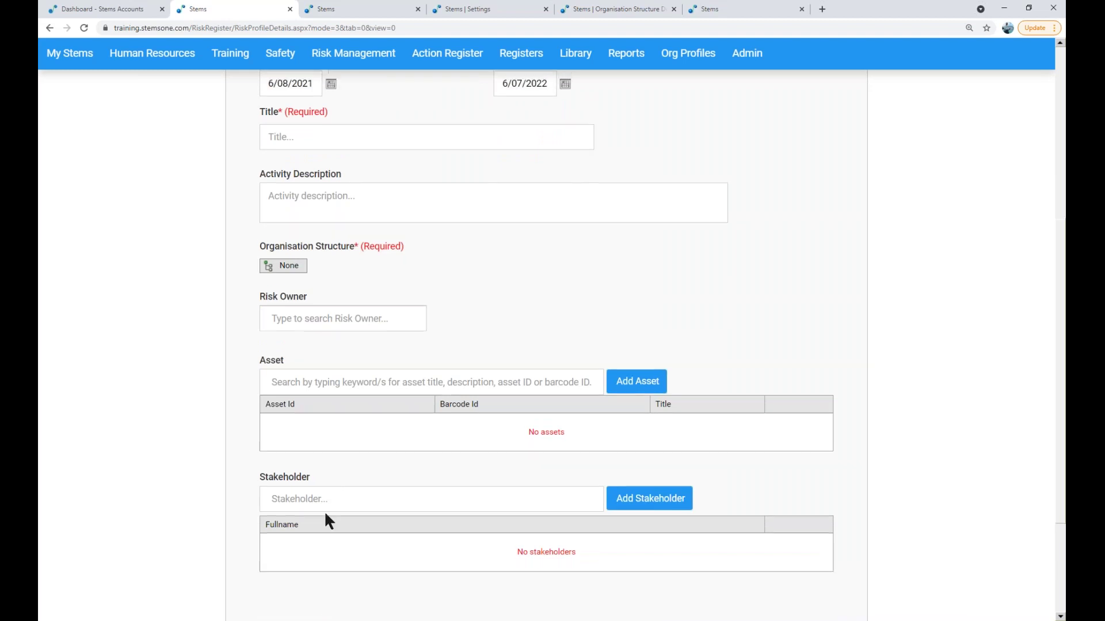
click(294, 346)
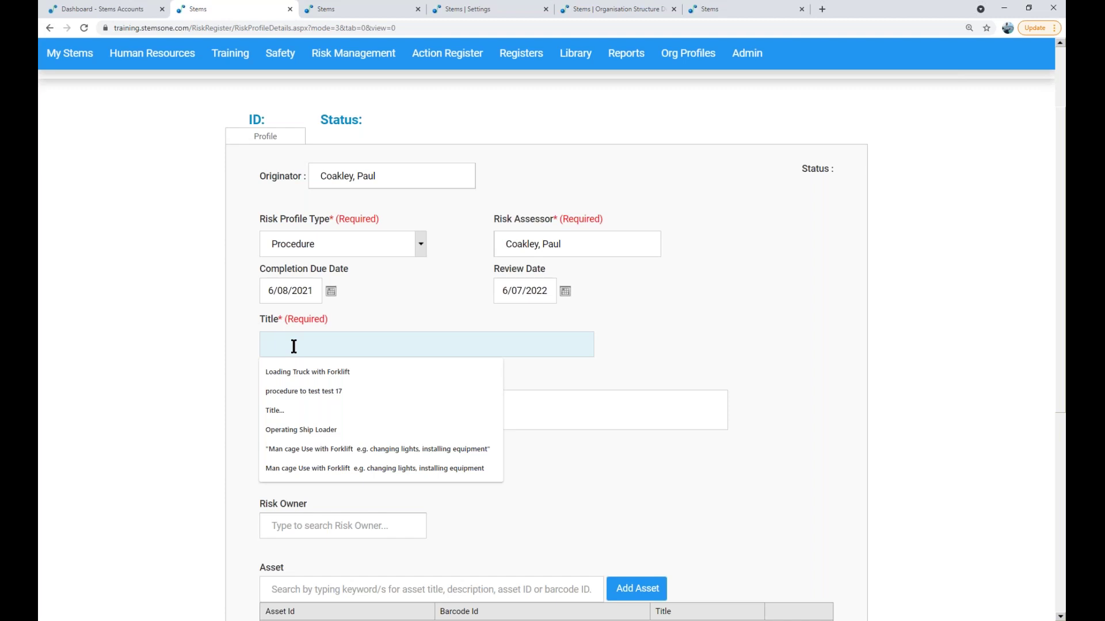
text(Using a forklift)
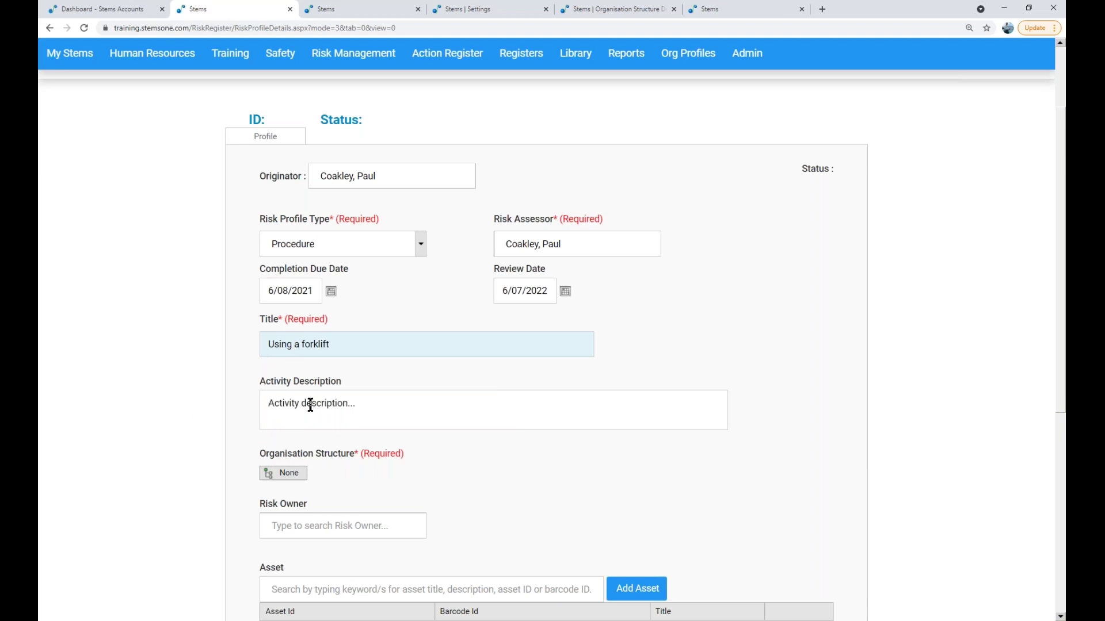
drag(292, 344, 263, 343)
text(Operating)
click(282, 417)
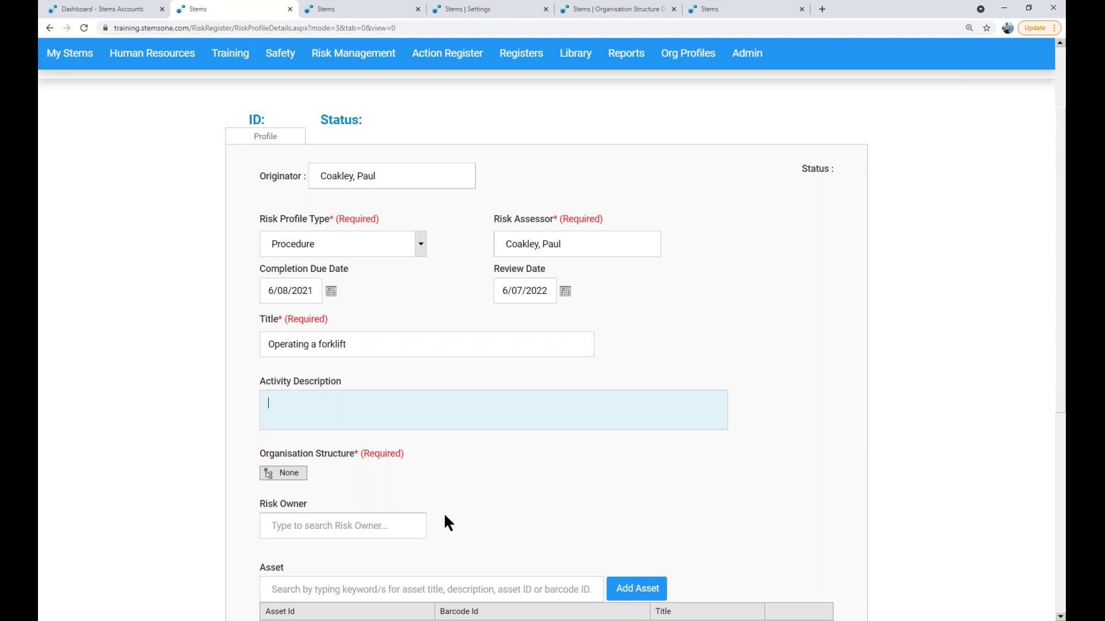
Step: Check the Risk Management Field Labels and Other Settings for the form's fields, and return to the risk profile form
scroll(445, 516, down, 1)
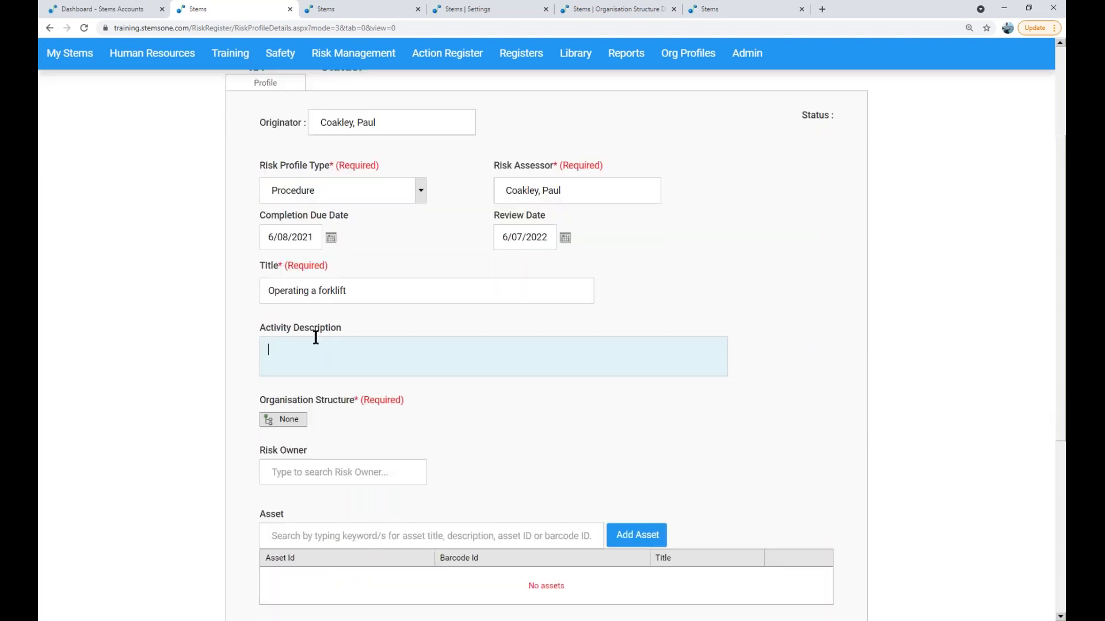
click(485, 7)
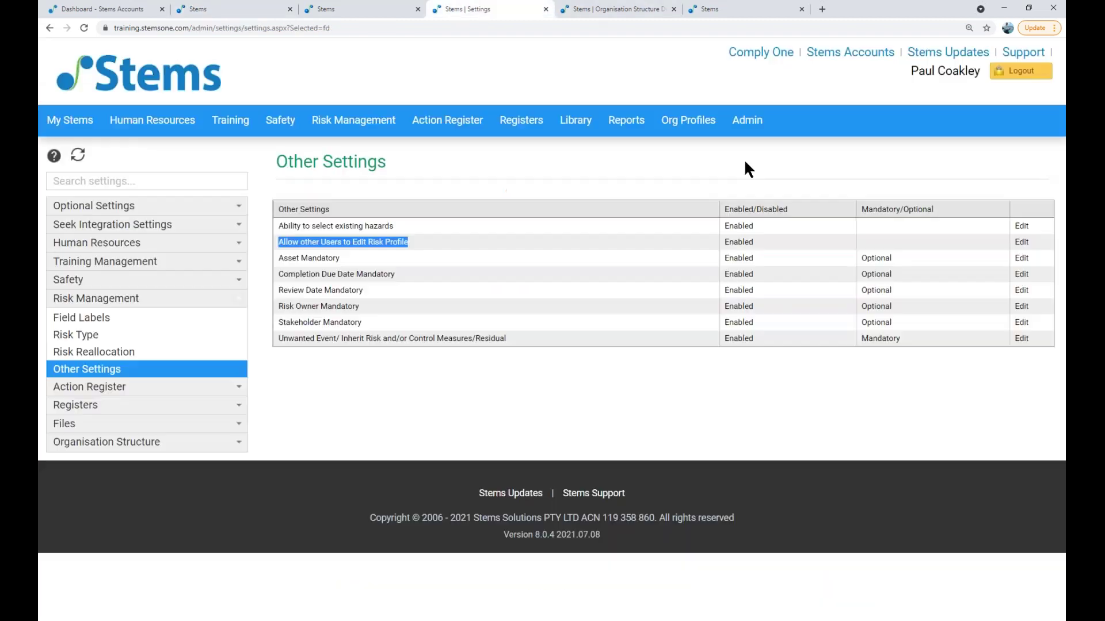
click(129, 322)
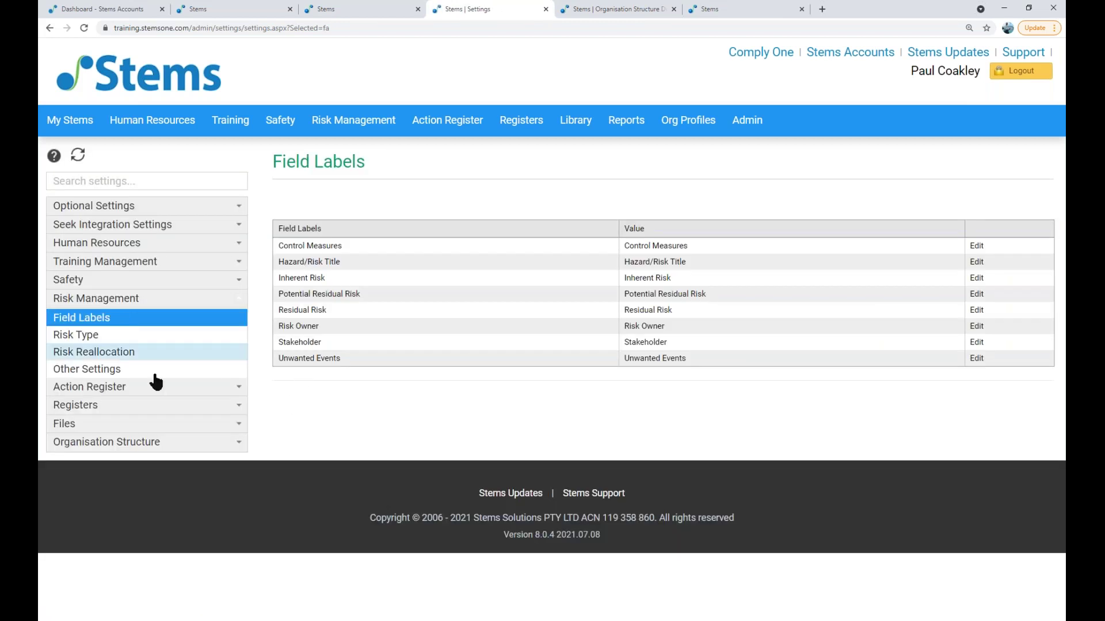
click(130, 371)
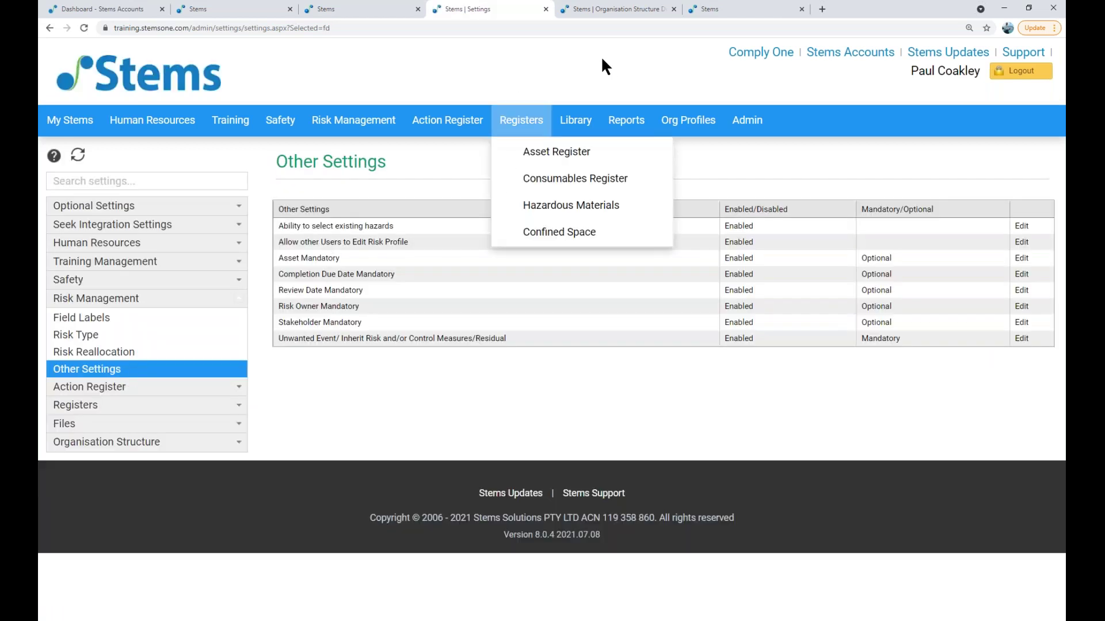
click(219, 10)
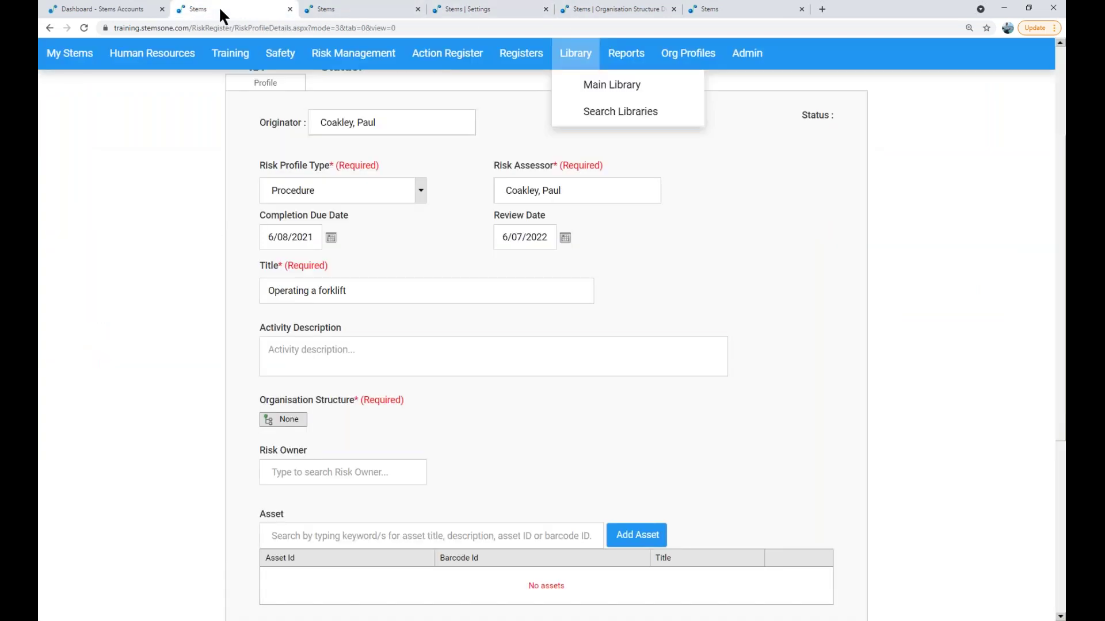
click(458, 8)
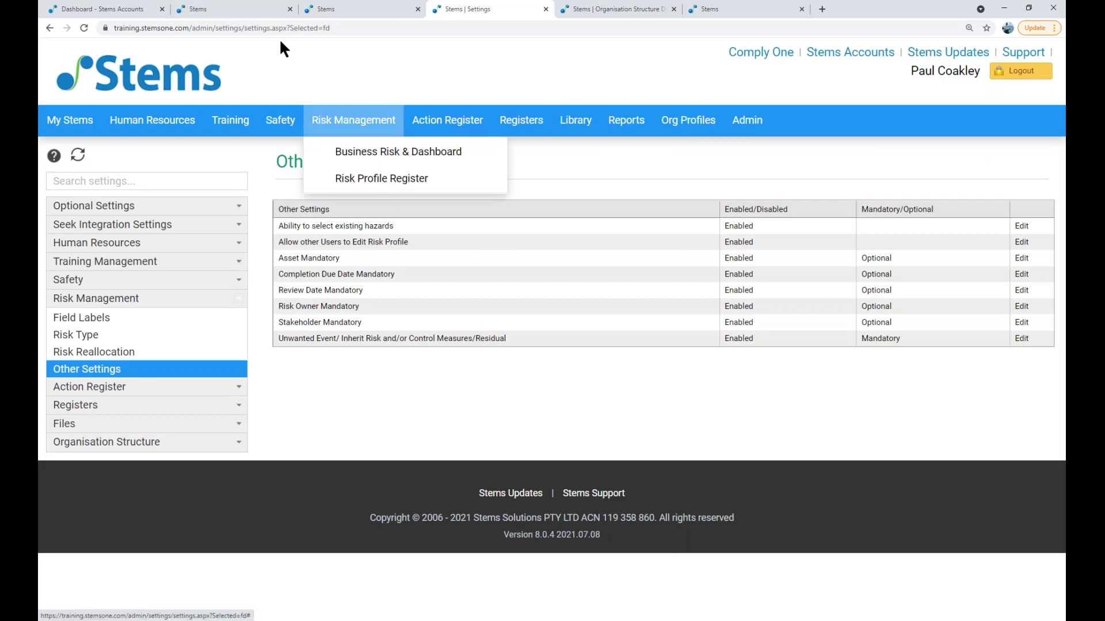
click(270, 9)
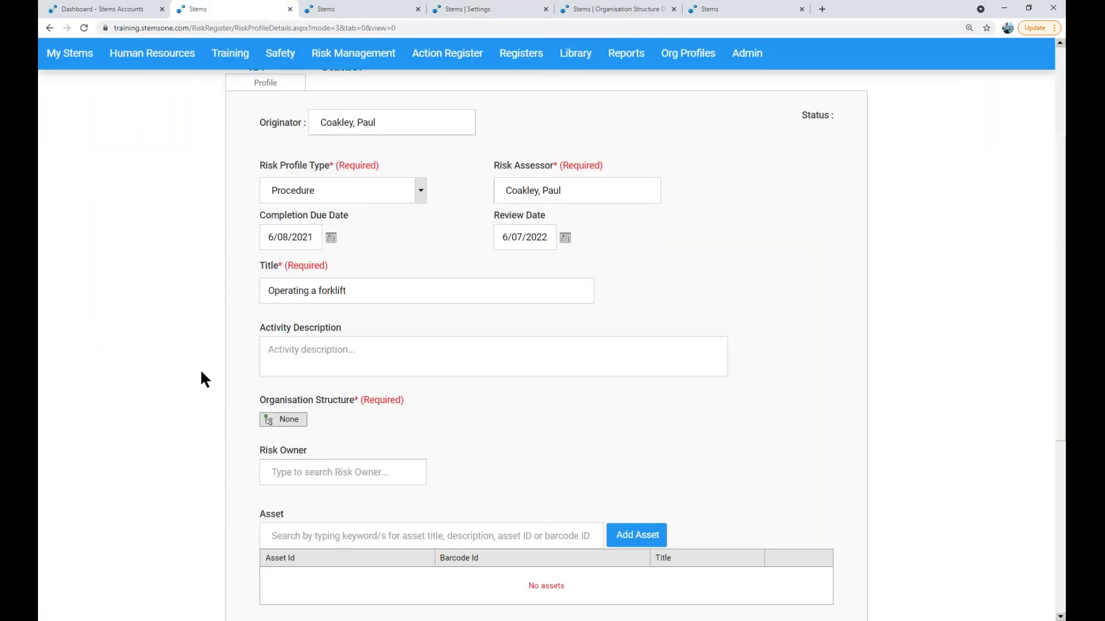
Step: Set the Organisation Structure to the Chatham project within the Smithfield site in Queensland, Australia
scroll(200, 374, down, 3)
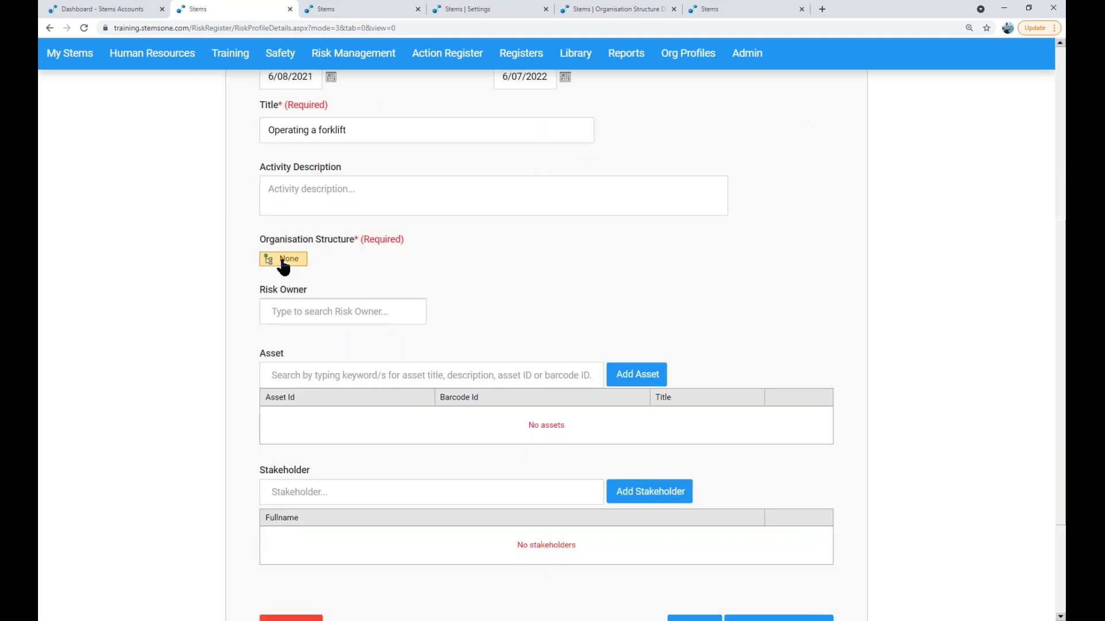
click(283, 260)
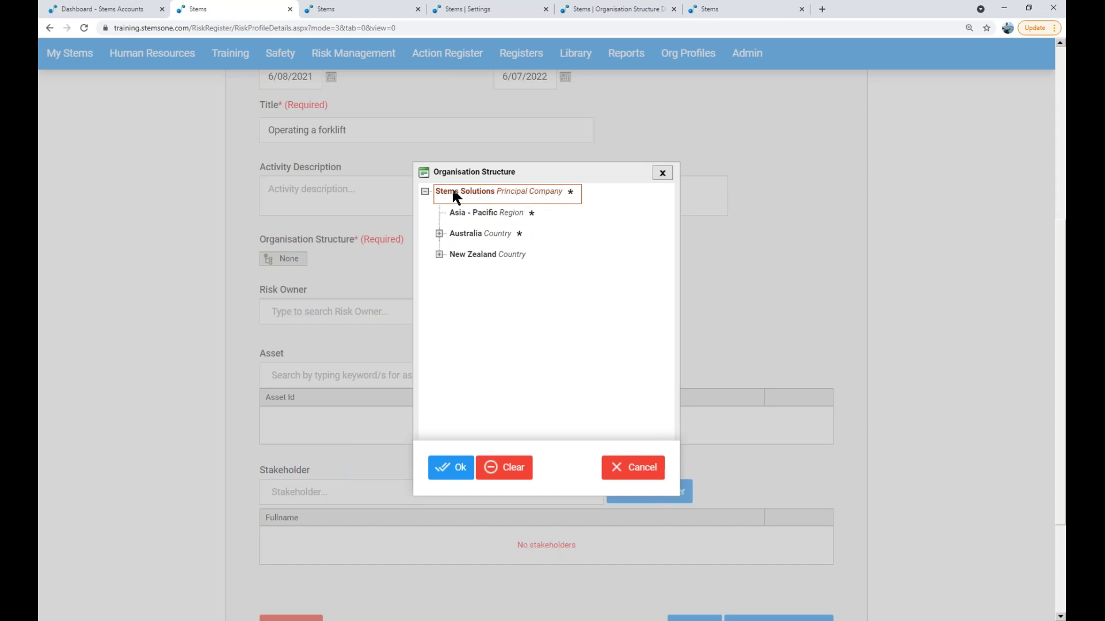
click(438, 233)
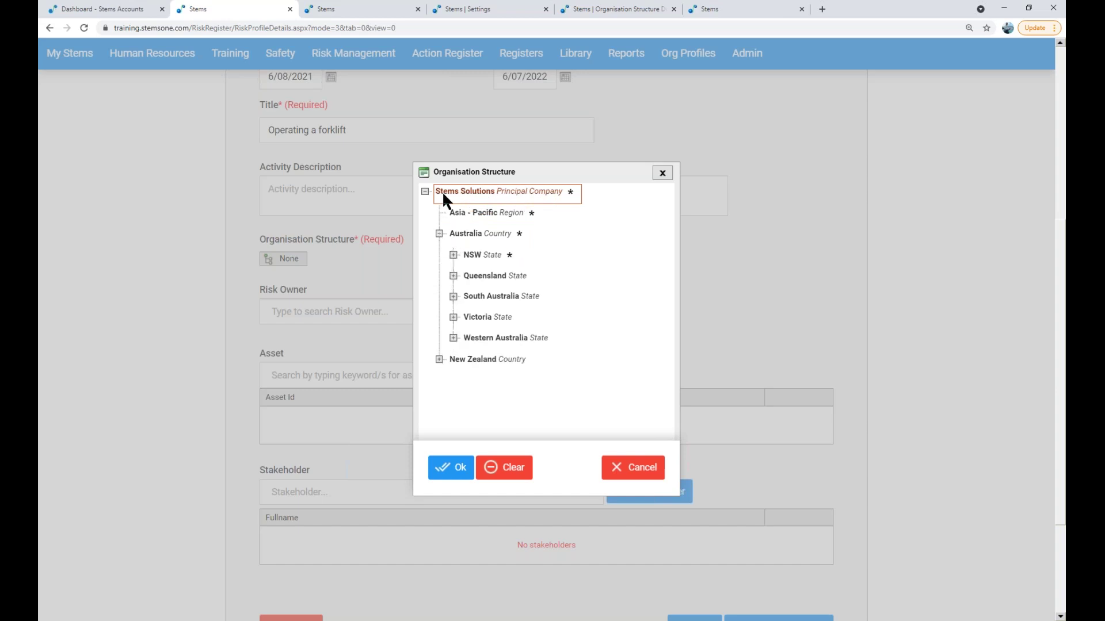
click(439, 359)
click(453, 255)
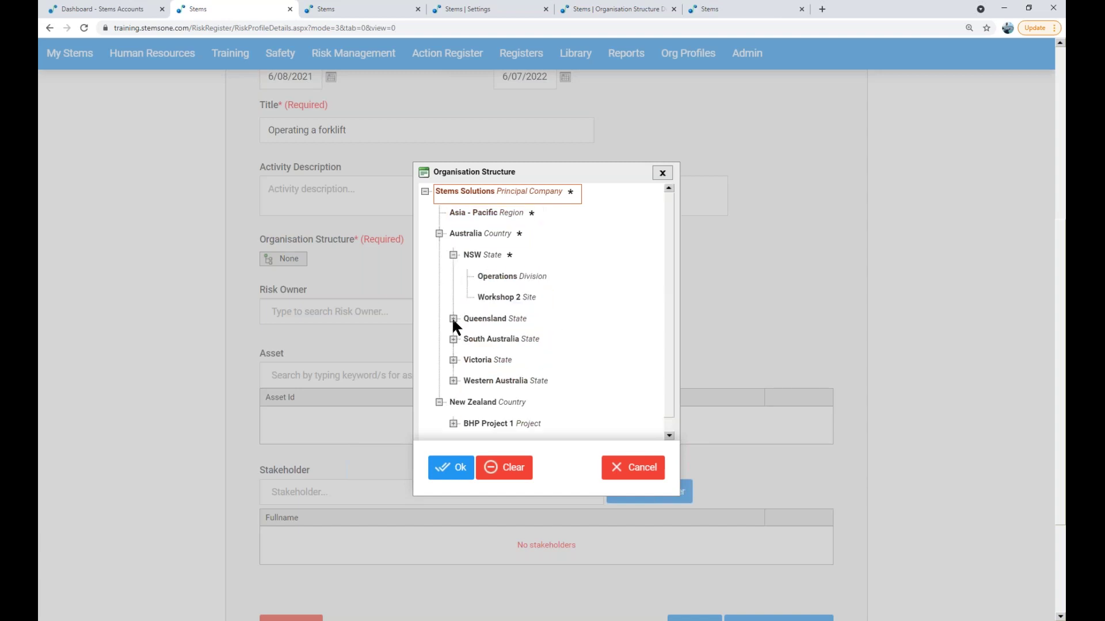
click(452, 318)
click(468, 360)
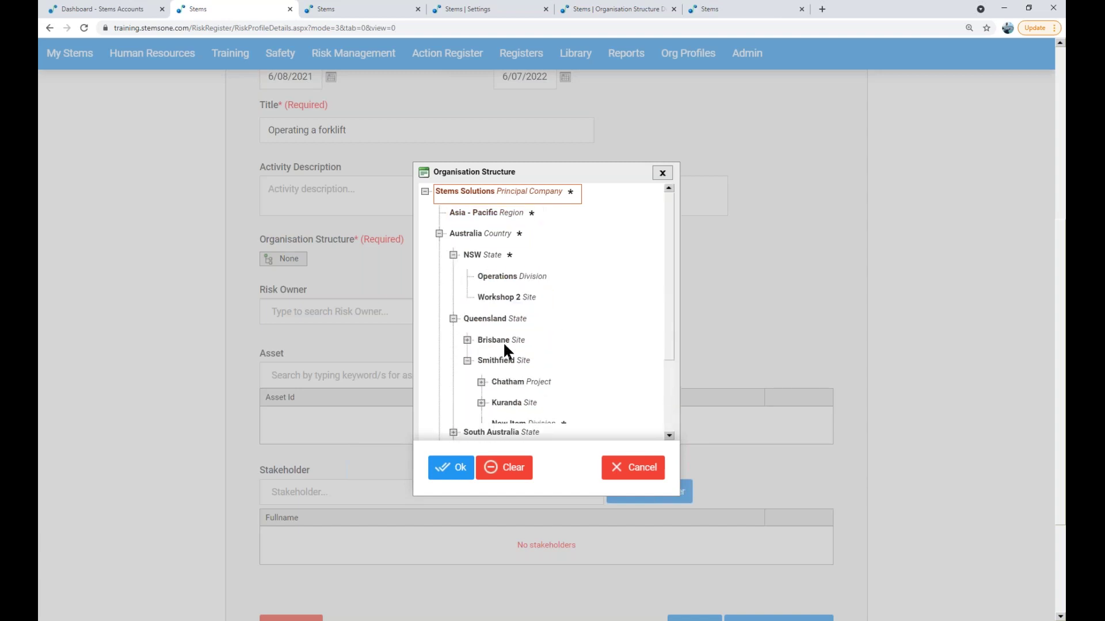
scroll(573, 345, down, 2)
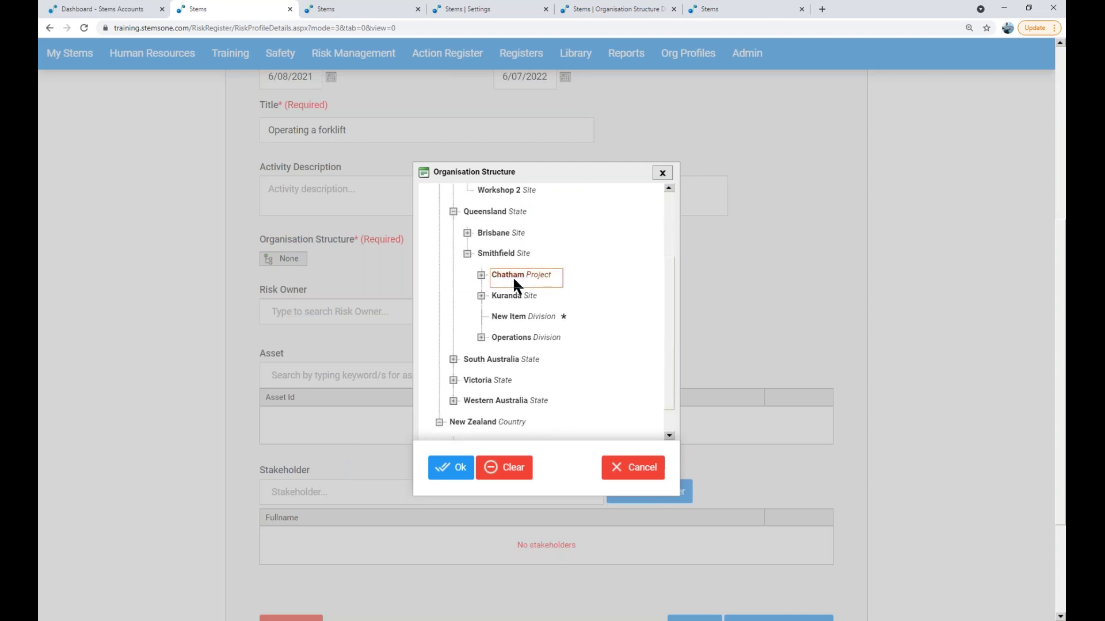
click(452, 467)
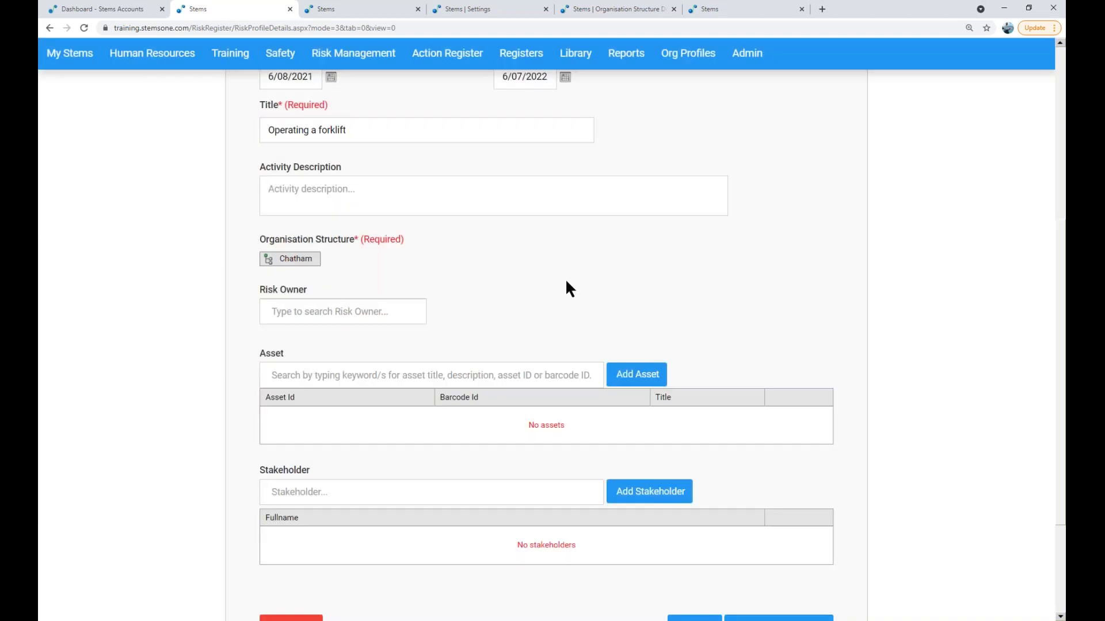
Step: Set the Risk Owner to the same person as the risk assessor
click(296, 314)
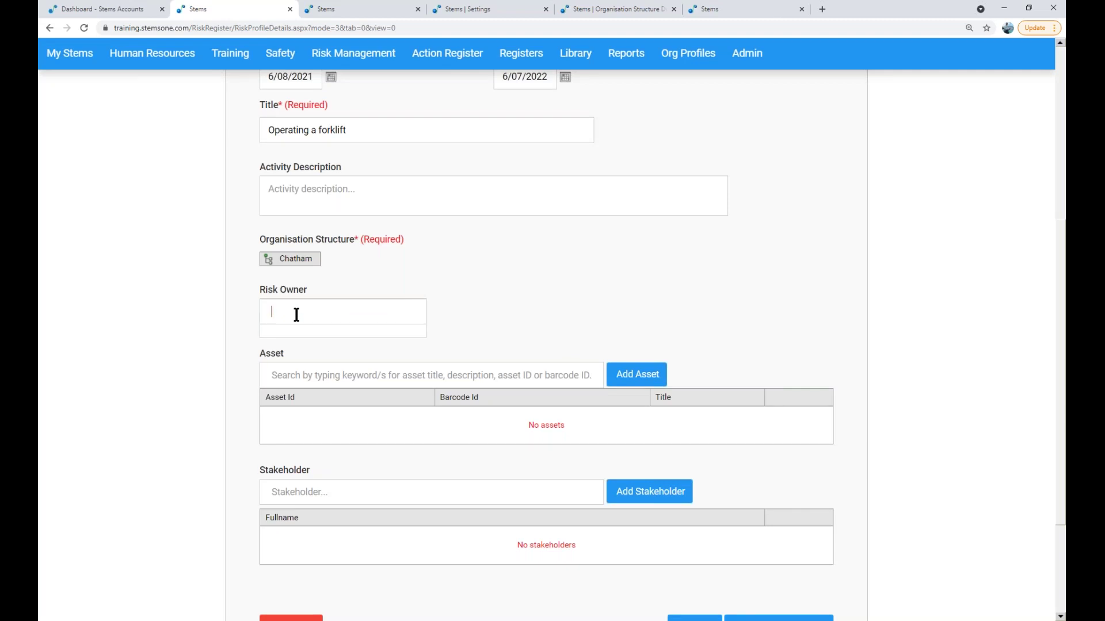
text(paul)
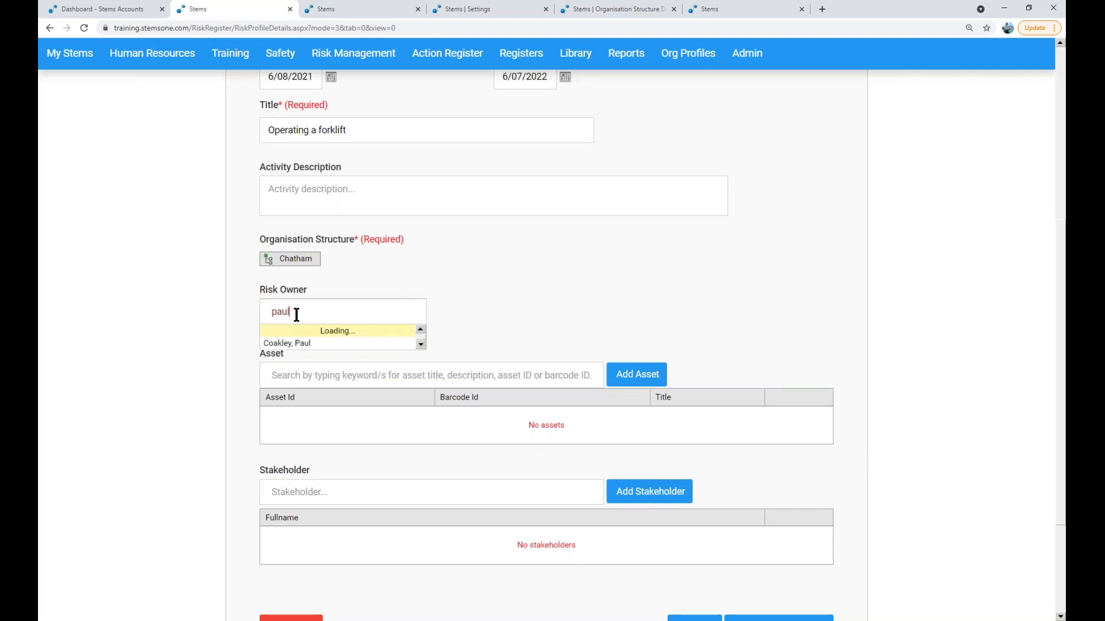
click(298, 331)
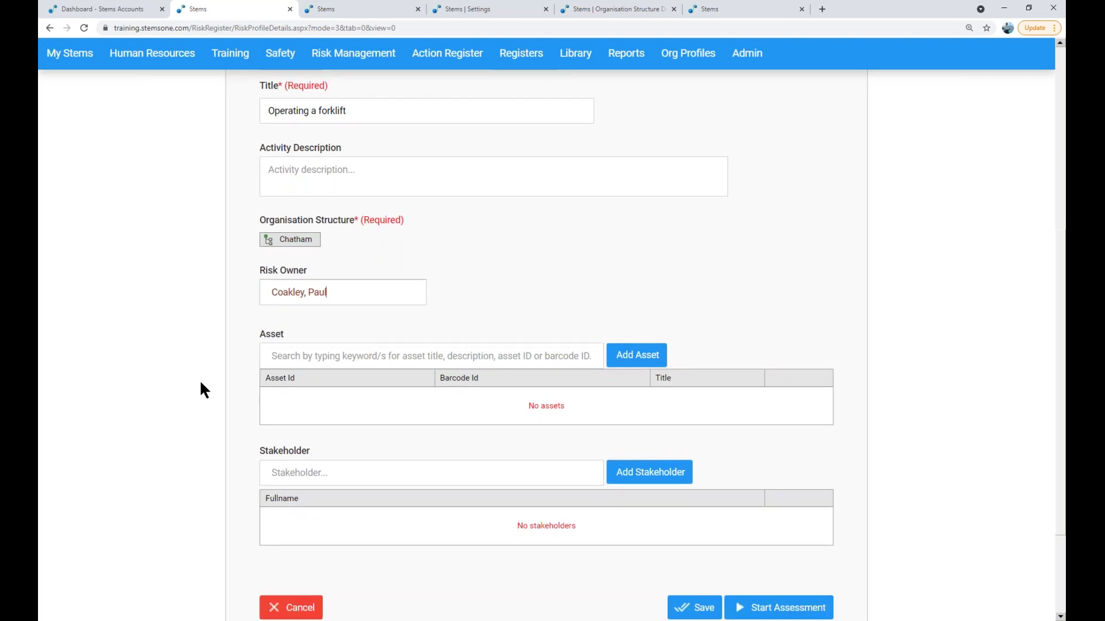
scroll(199, 378, down, 2)
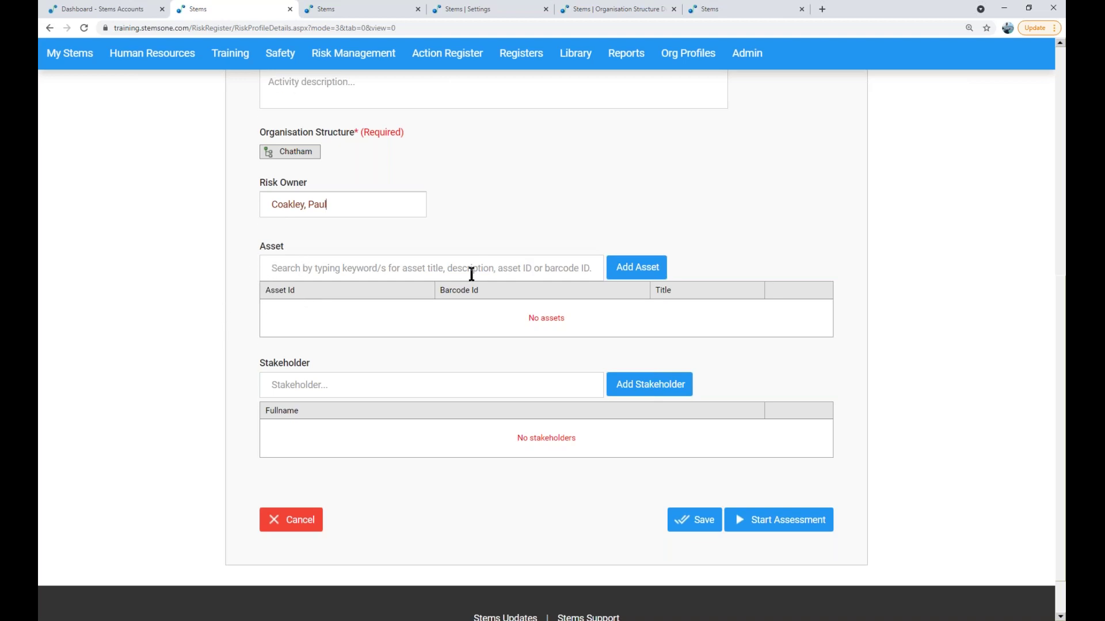
Step: Check where the Asset Register is found and examine the Asset search field on the risk profile form
scroll(471, 275, up, 4)
scroll(550, 270, up, 2)
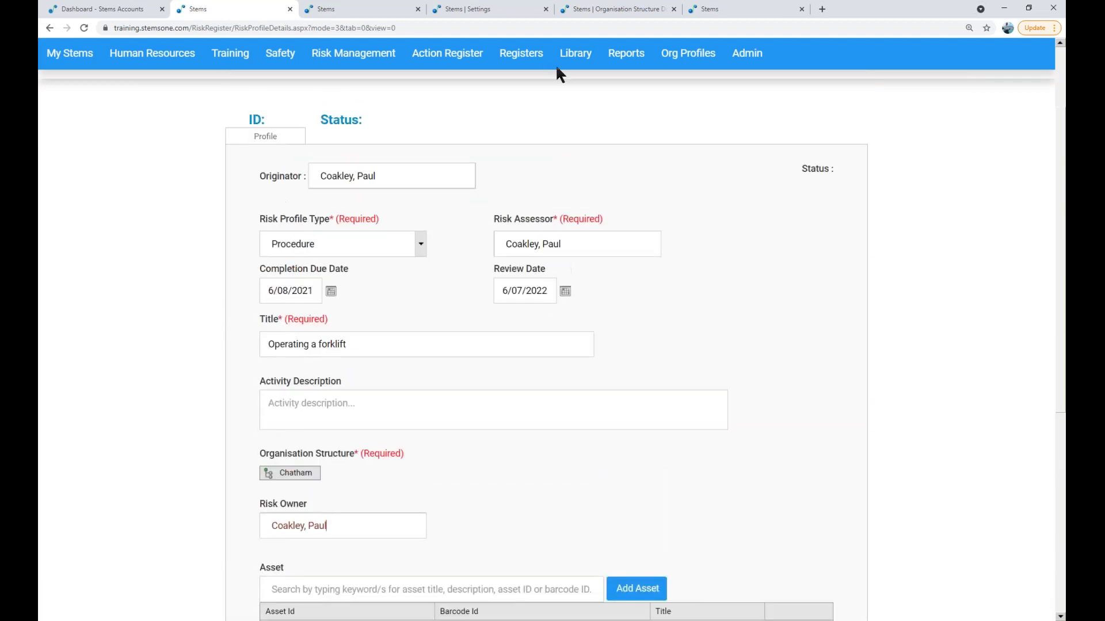
mouse_move(541, 69)
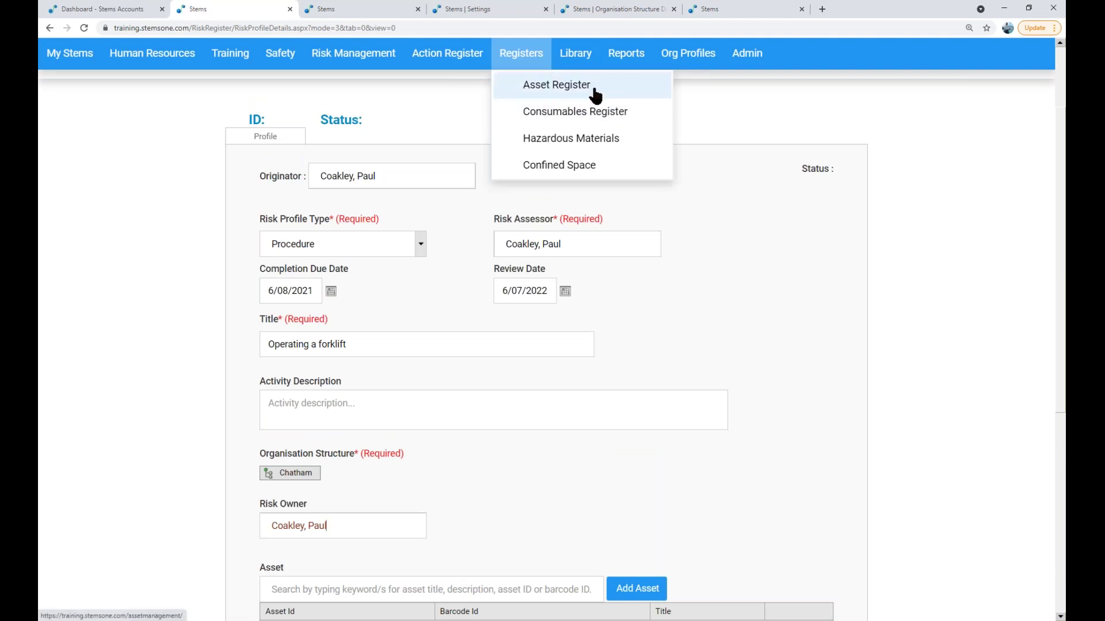
scroll(708, 376, down, 3)
click(644, 430)
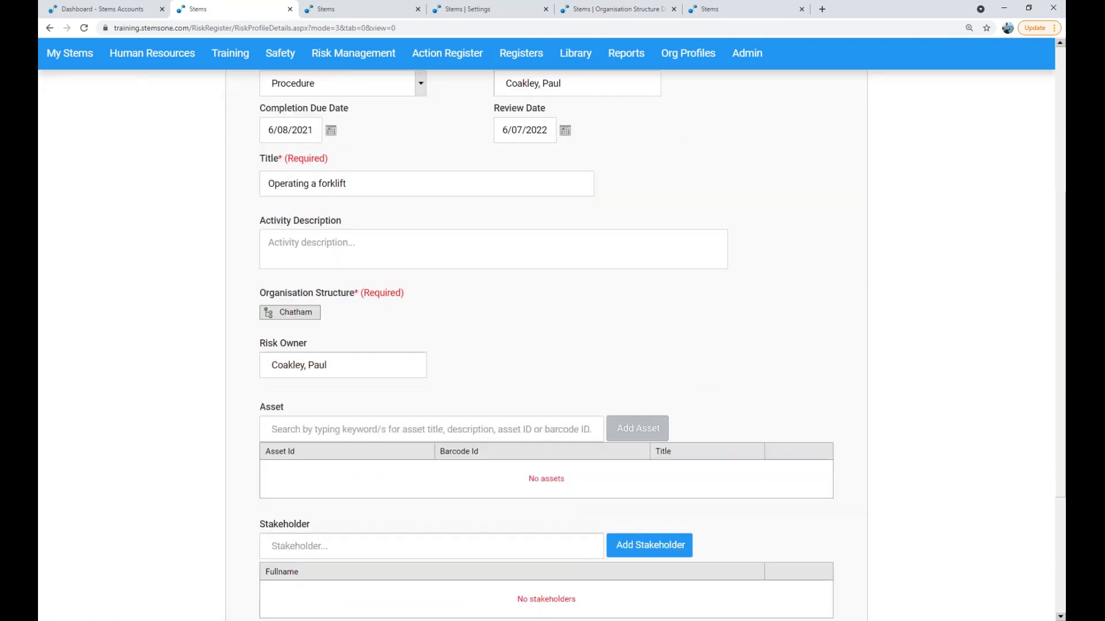
click(388, 432)
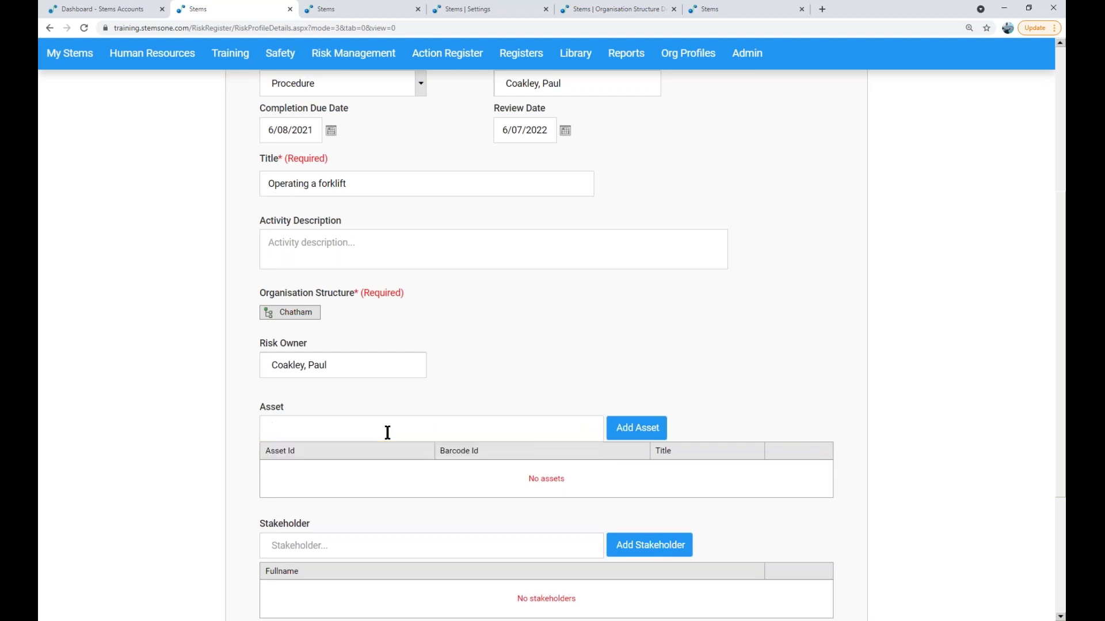
click(592, 332)
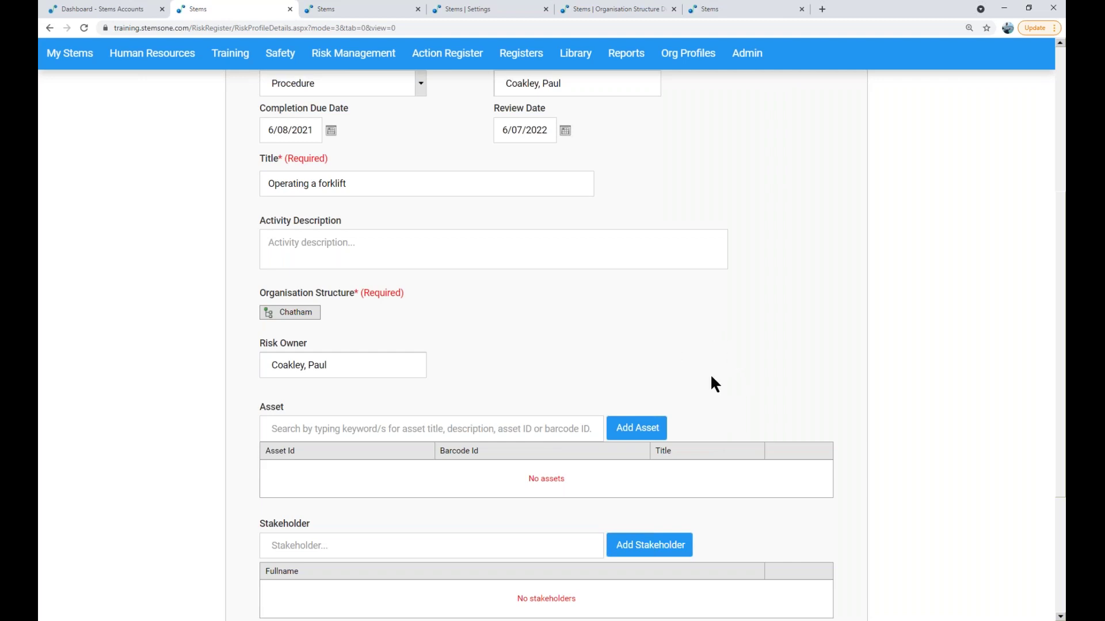
scroll(731, 362, down, 2)
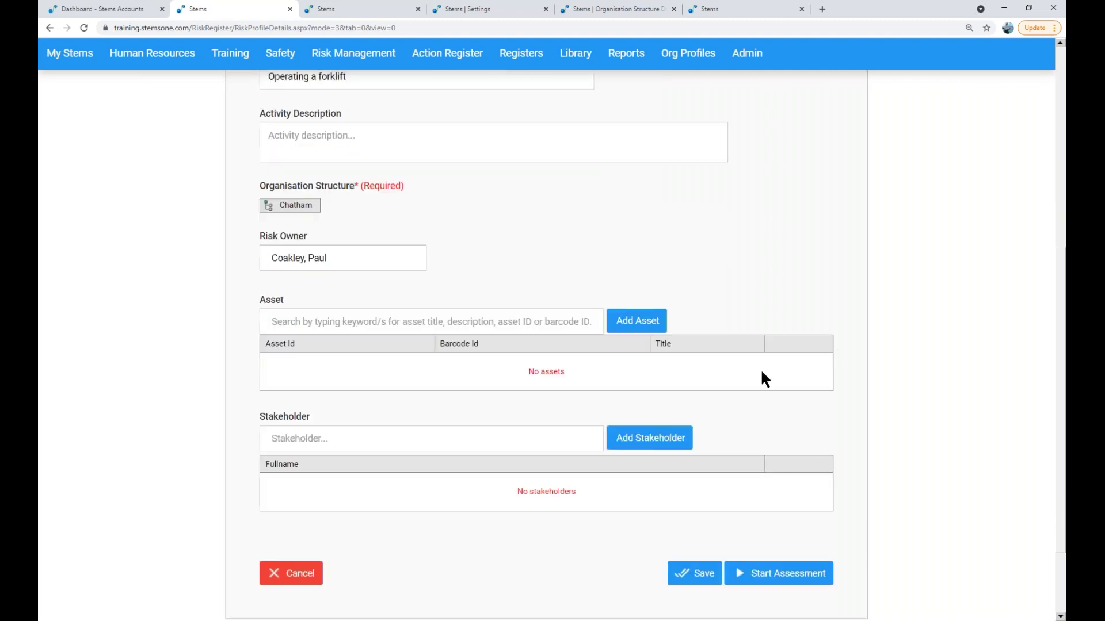
Step: Search the Stakeholder field for a person by first name and clear the entry
click(385, 439)
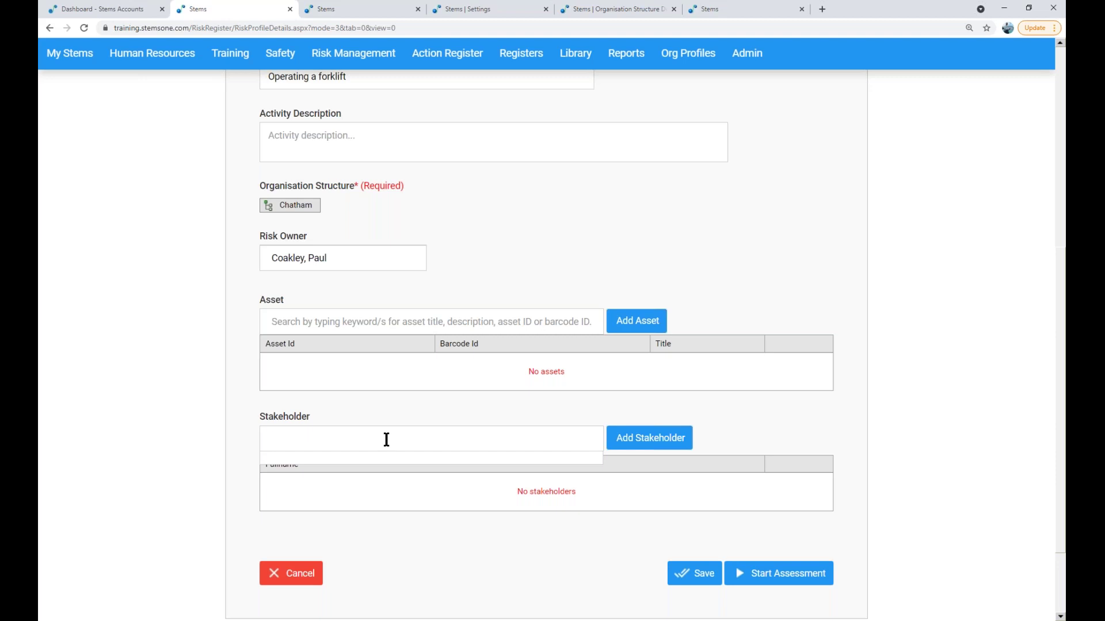
text(Kyl)
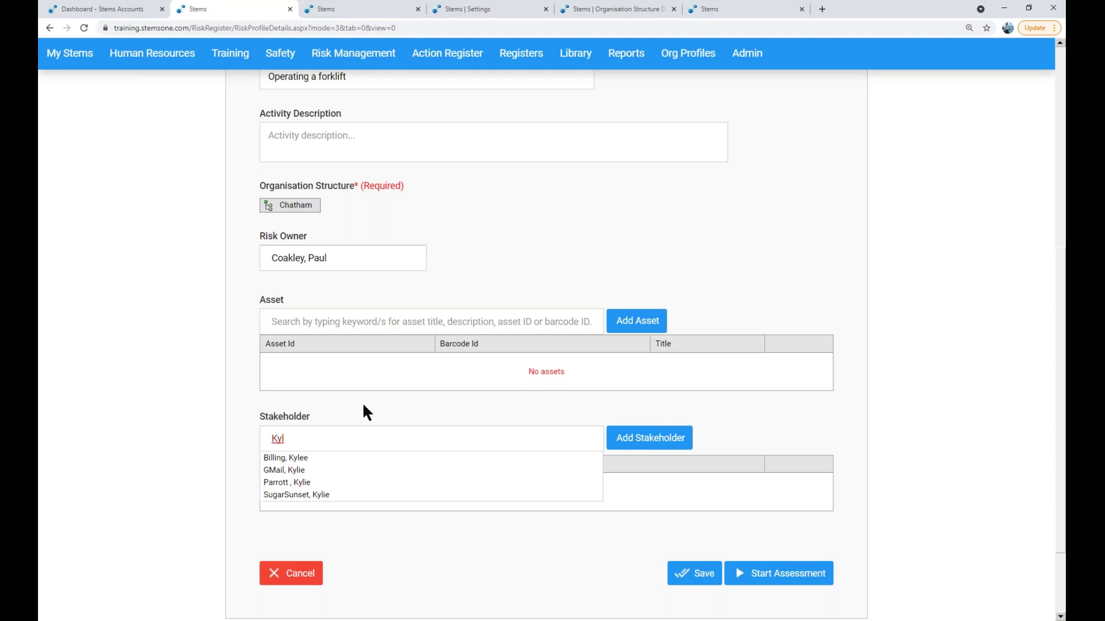
key(BackSpace)
key(BackSpace)
key(BackSpace)
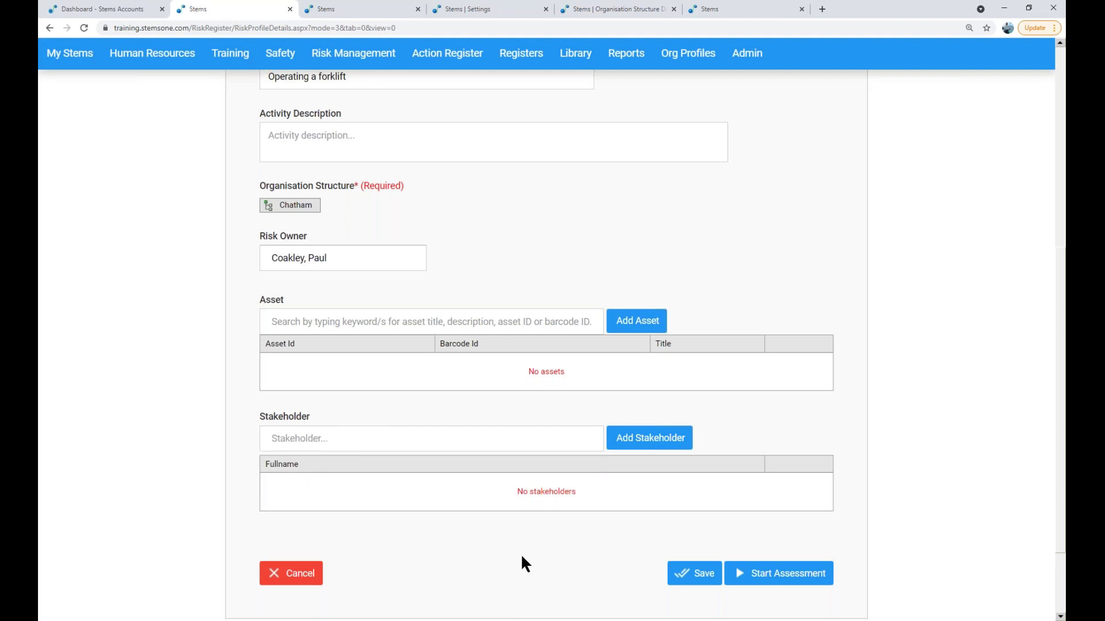
Step: Review the completed risk profile form, start its assessment and accept the editing restriction
scroll(513, 551, up, 5)
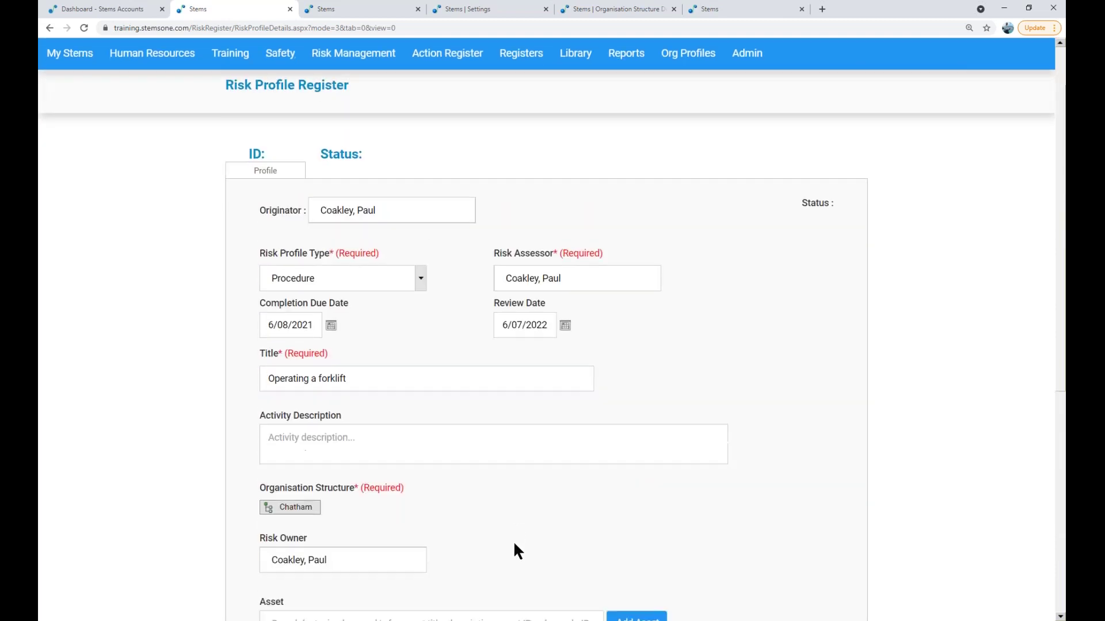
scroll(514, 545, down, 6)
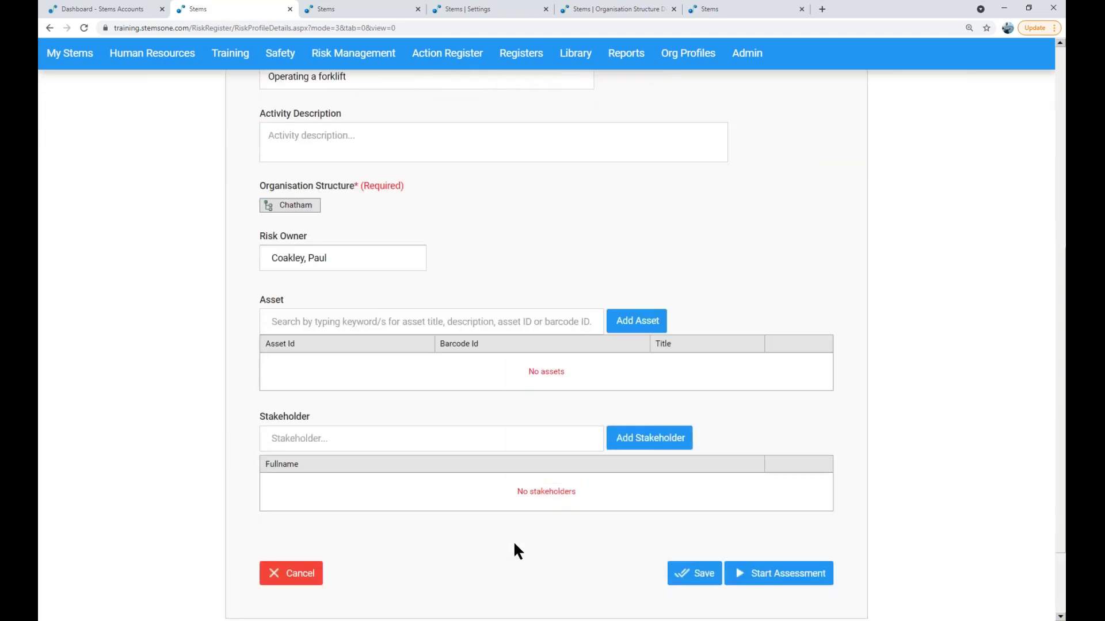
click(688, 475)
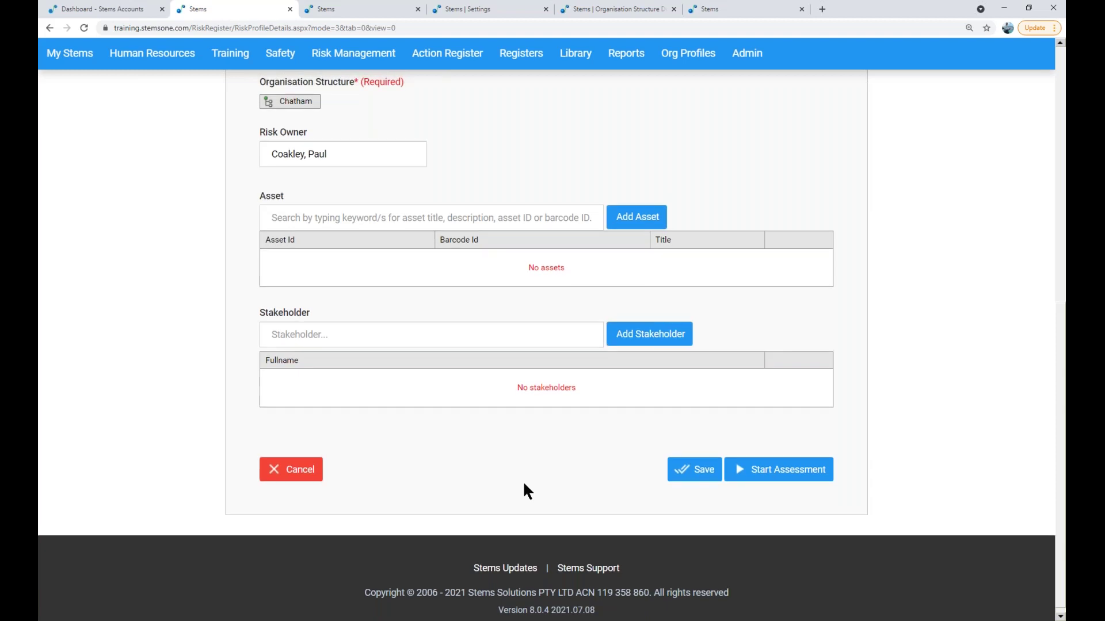
scroll(524, 484, up, 2)
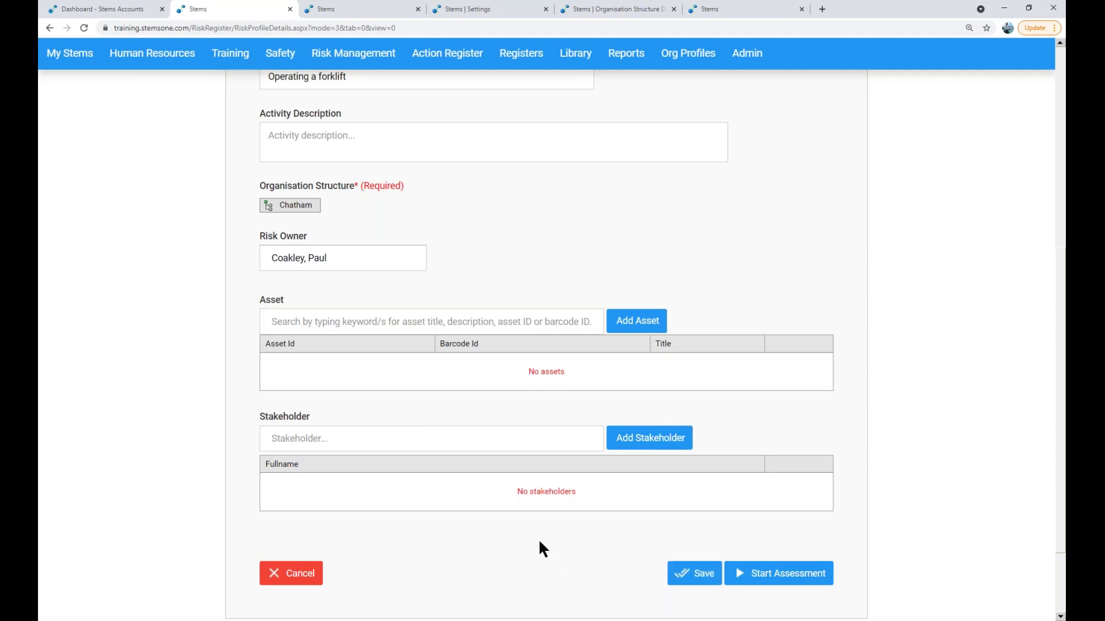
click(767, 581)
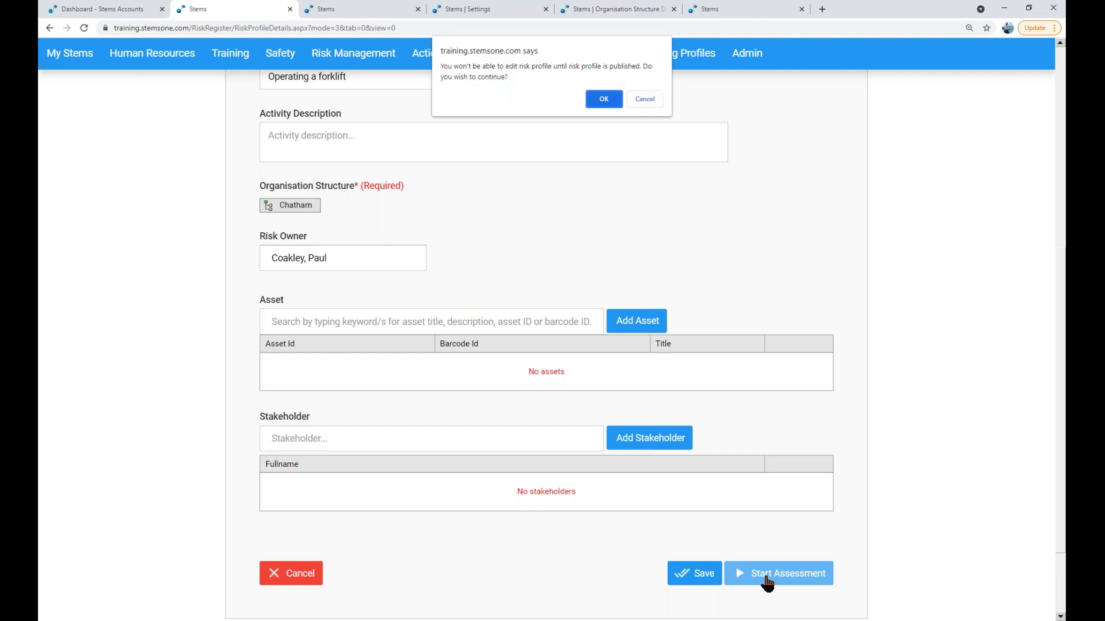
click(602, 99)
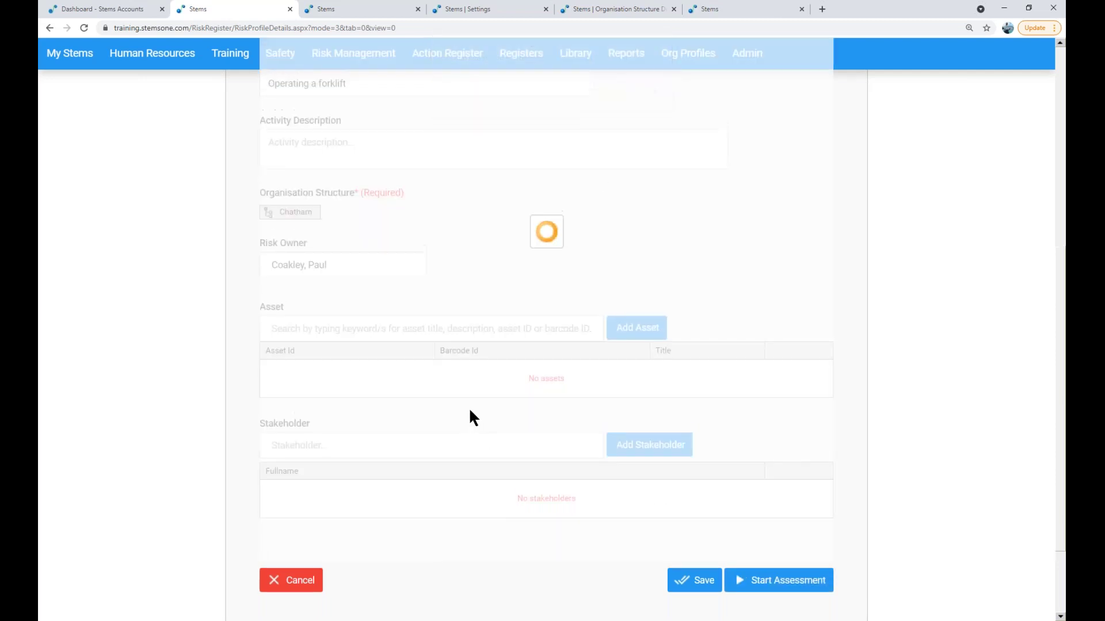
Step: Review the saved profile, open its Risk Assessment section and enable Task Step Required
scroll(469, 407, up, 1)
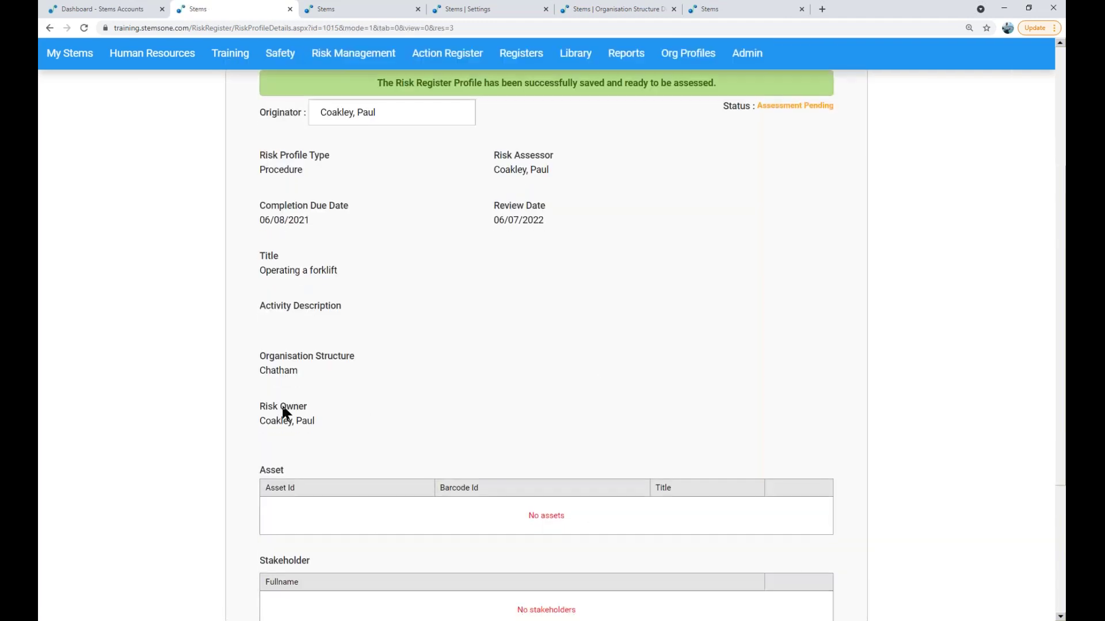
scroll(316, 438, down, 2)
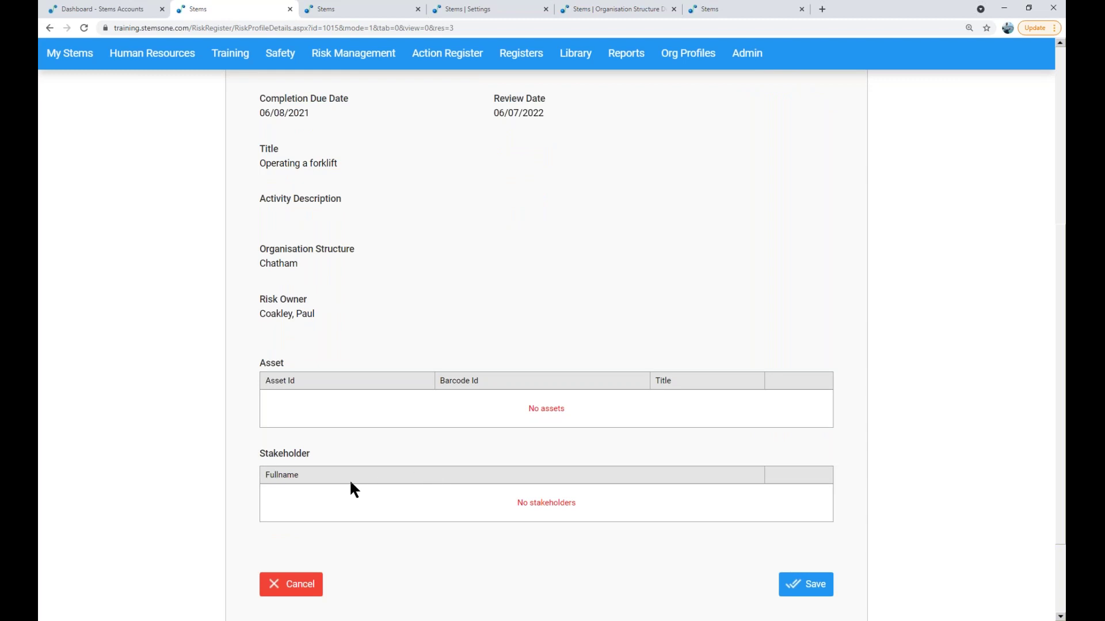
scroll(349, 479, up, 2)
scroll(349, 478, up, 3)
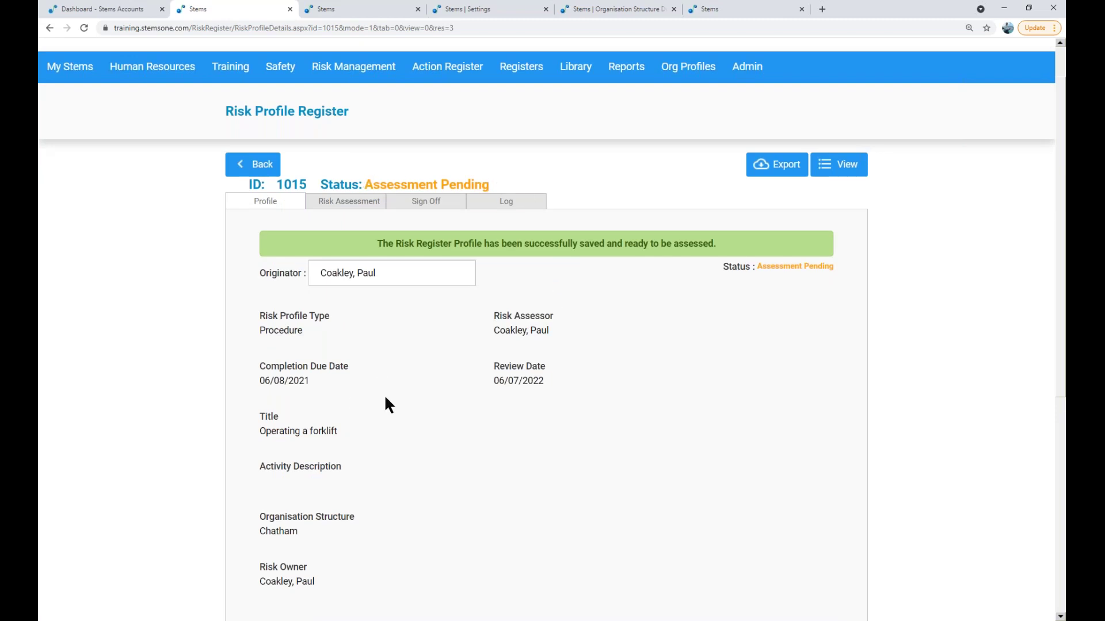
click(333, 207)
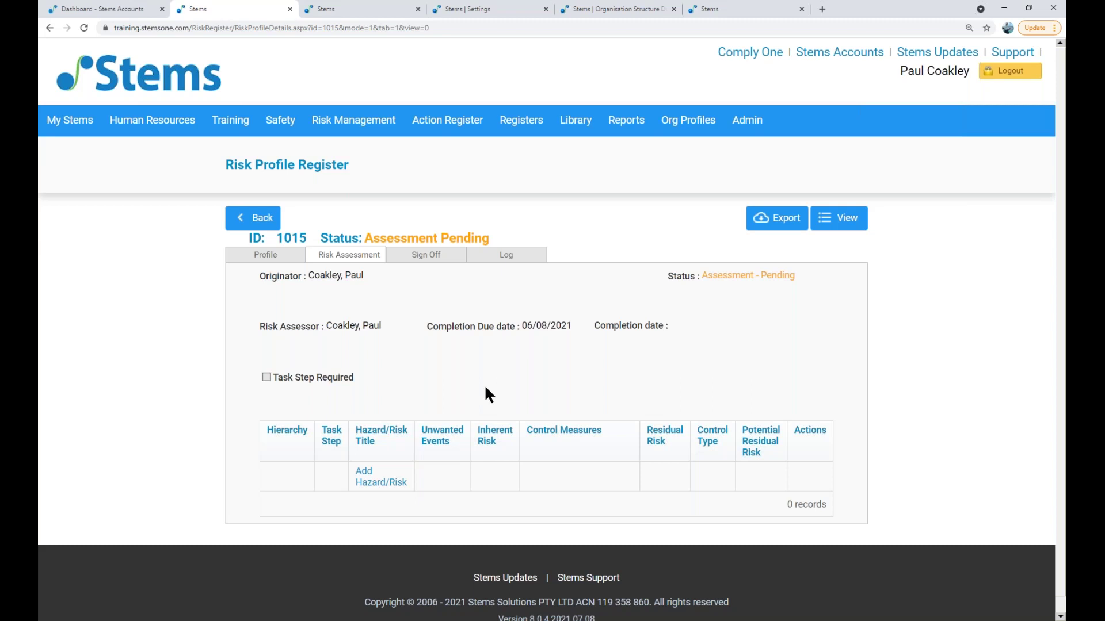
click(267, 378)
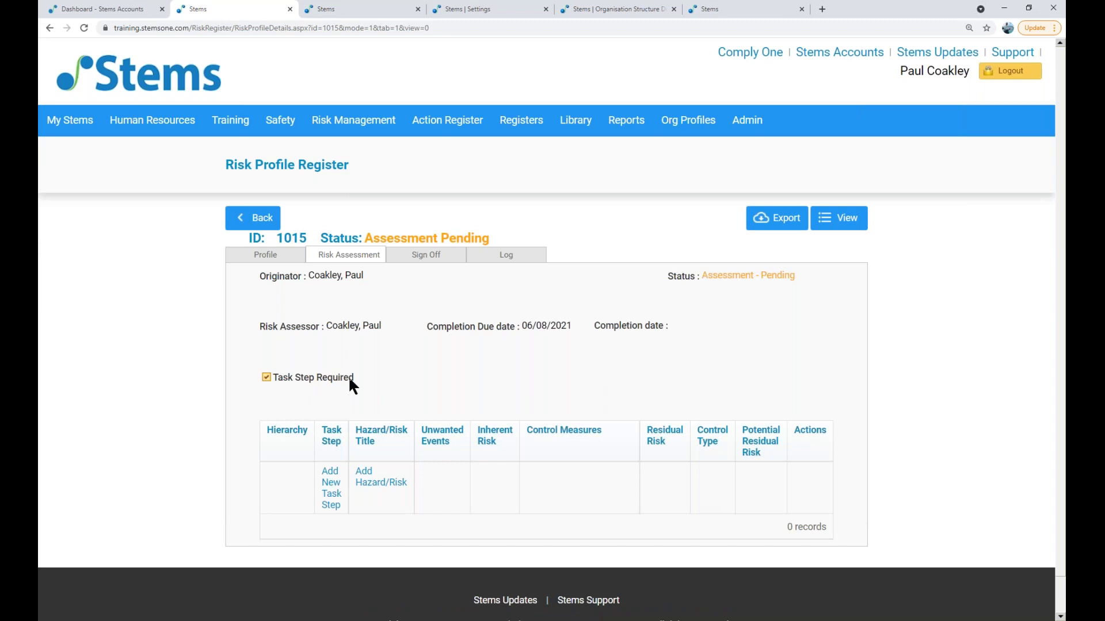
Step: Add and save a new task step named "Starting forklift" in the risk assessment
click(329, 506)
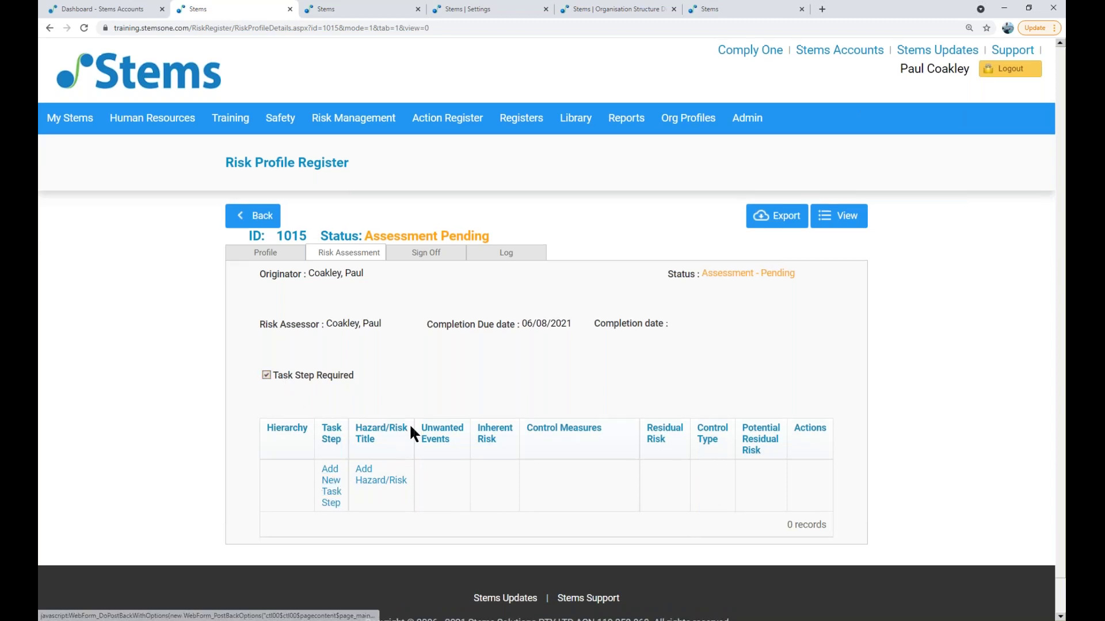
click(331, 464)
click(367, 311)
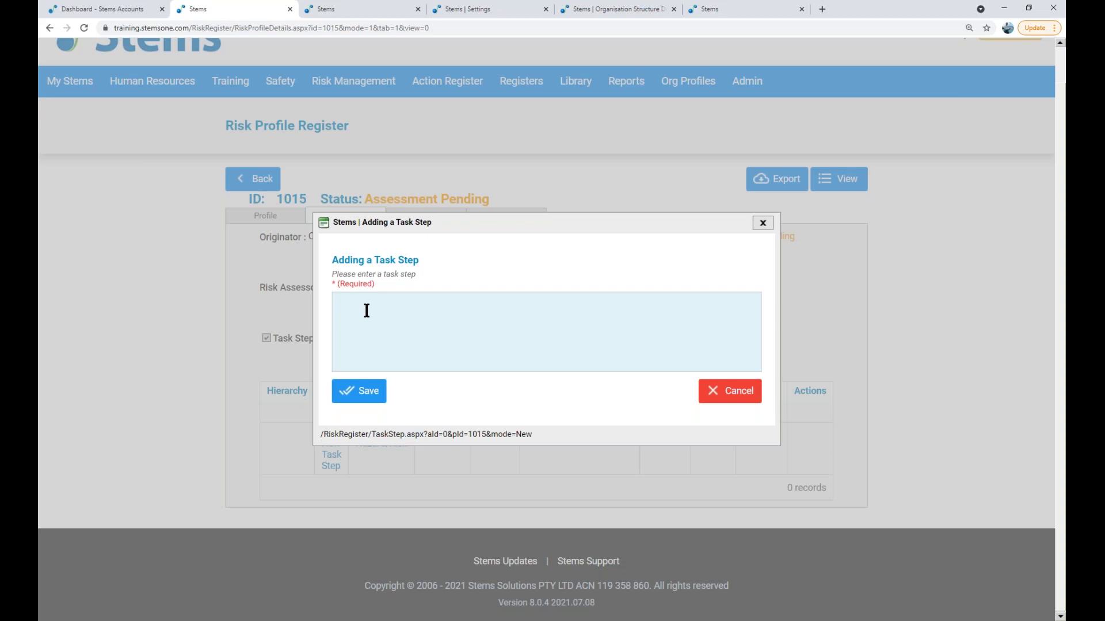
text(Starting forklift)
click(364, 398)
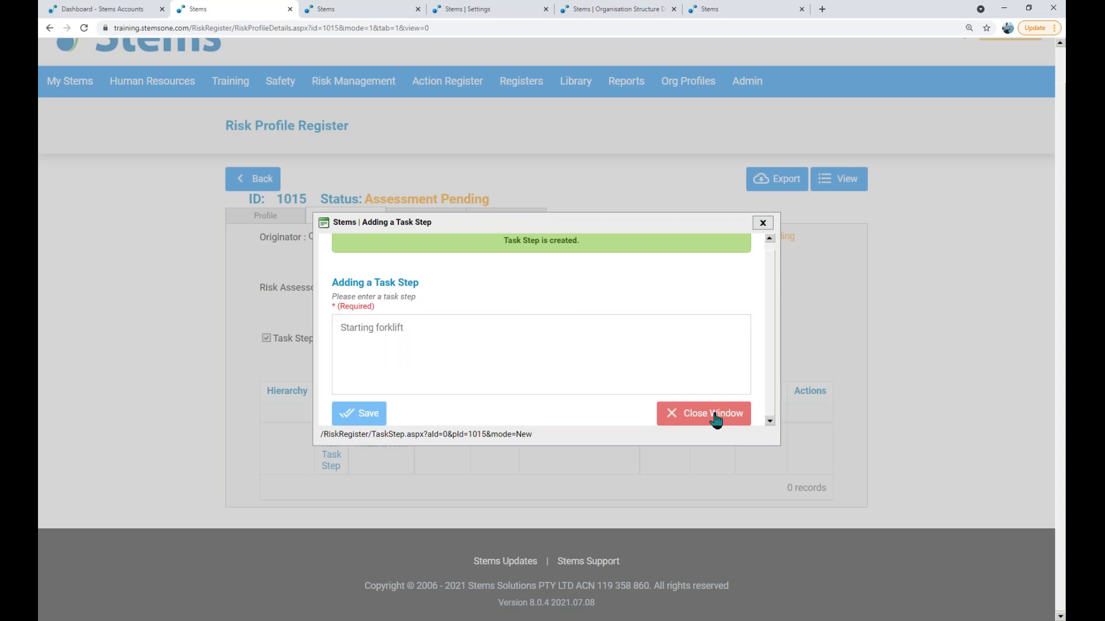
click(714, 415)
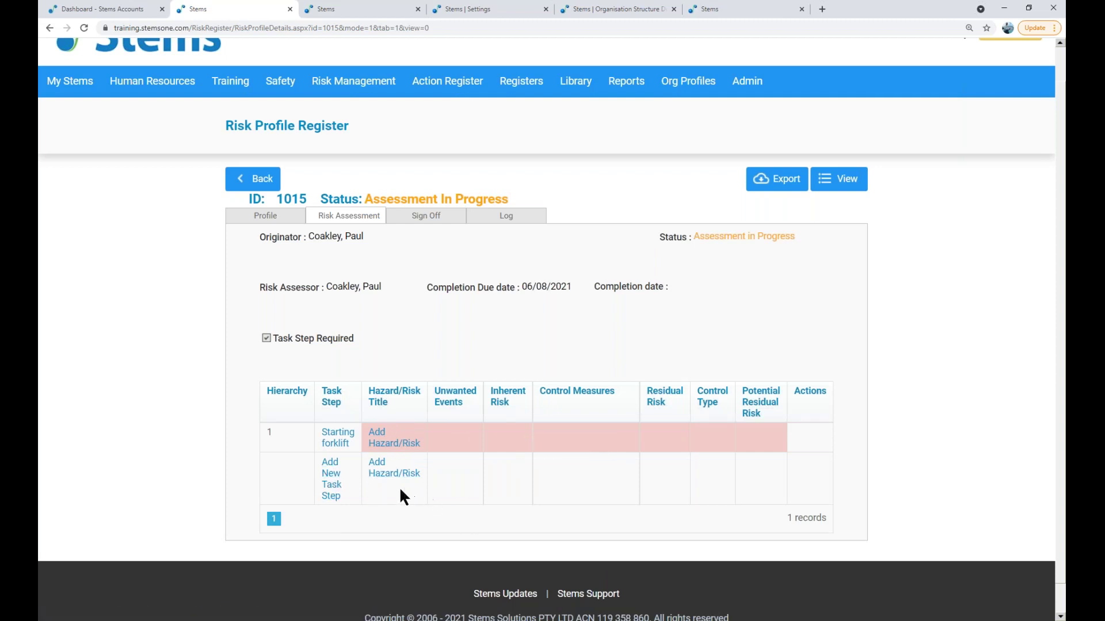
Step: Turn off Task Step Required for the risk assessment
scroll(399, 489, down, 1)
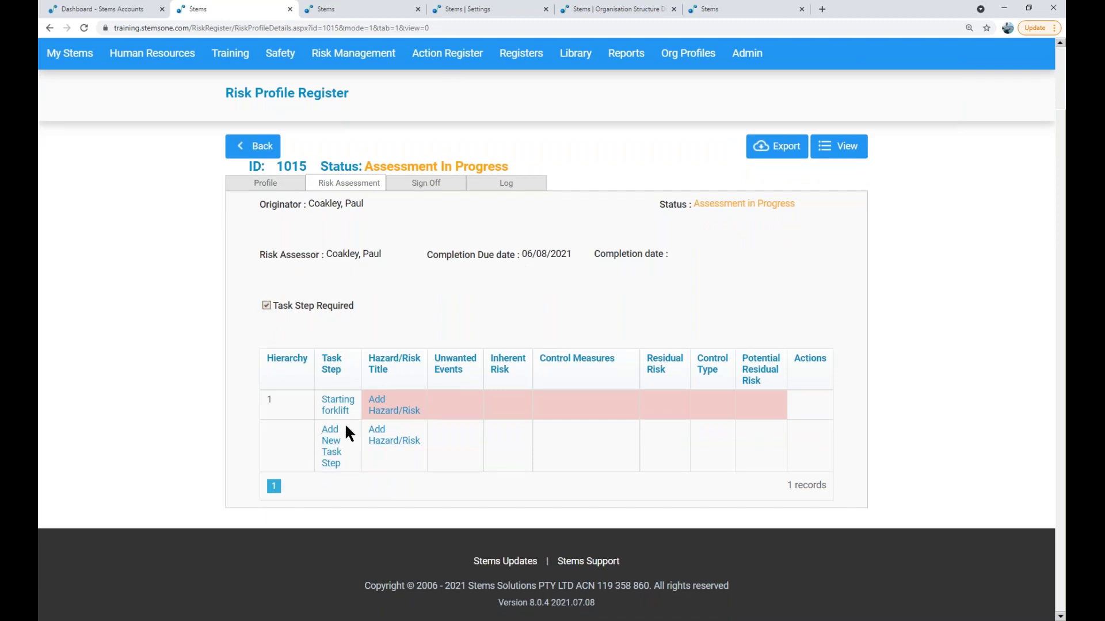
click(265, 305)
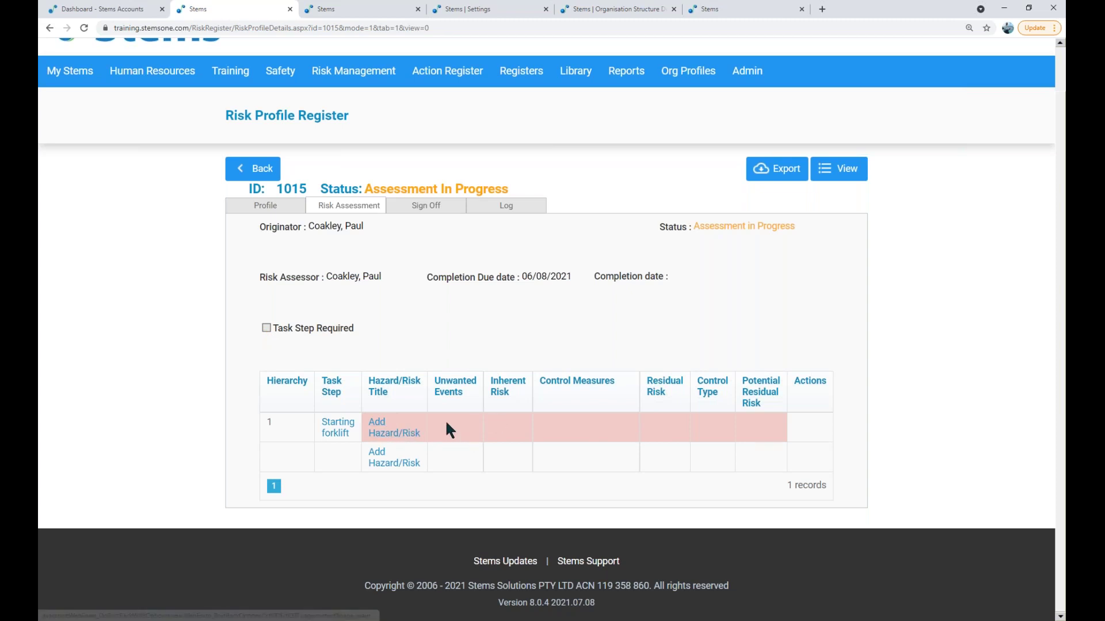
mouse_move(438, 423)
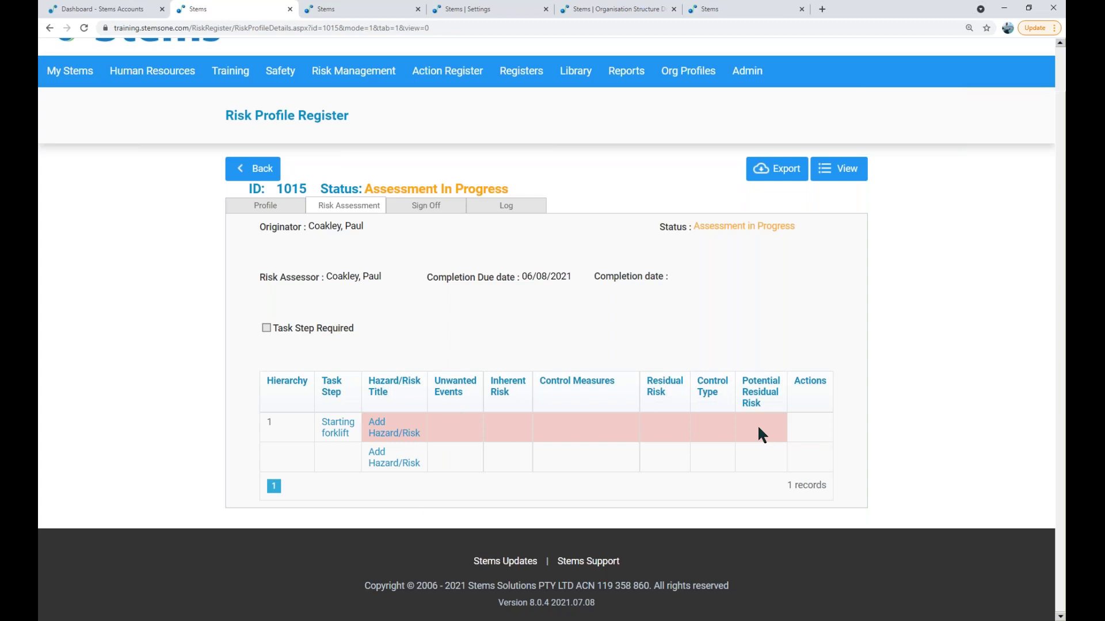
Step: Start a hazard entry for the "Starting forklift" task step using the Hazard type and the Existing Hazard option
click(378, 437)
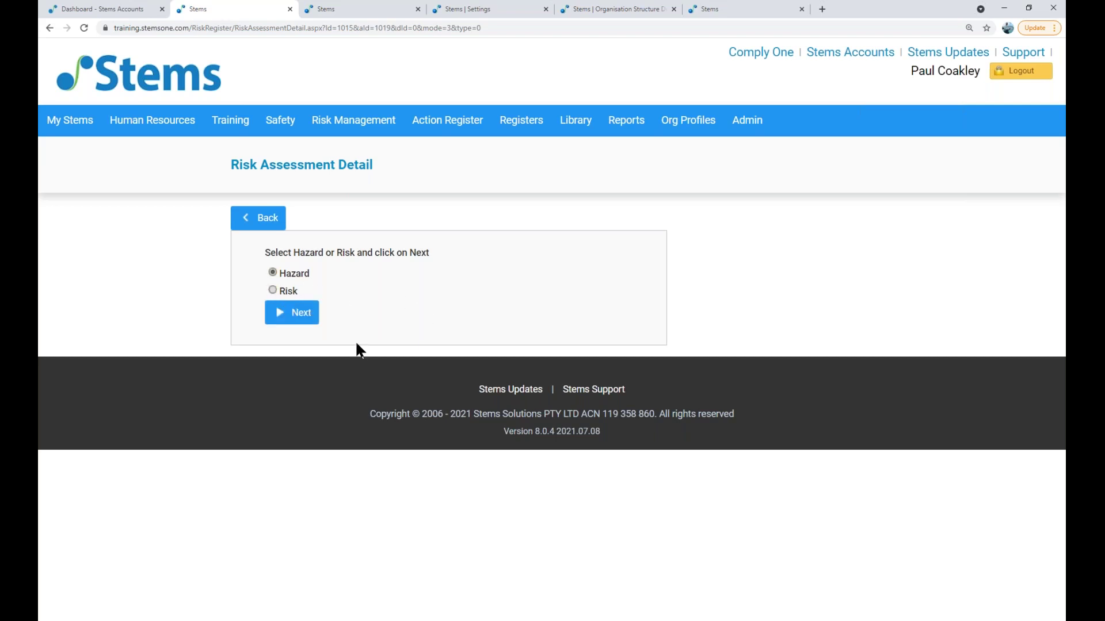
click(296, 318)
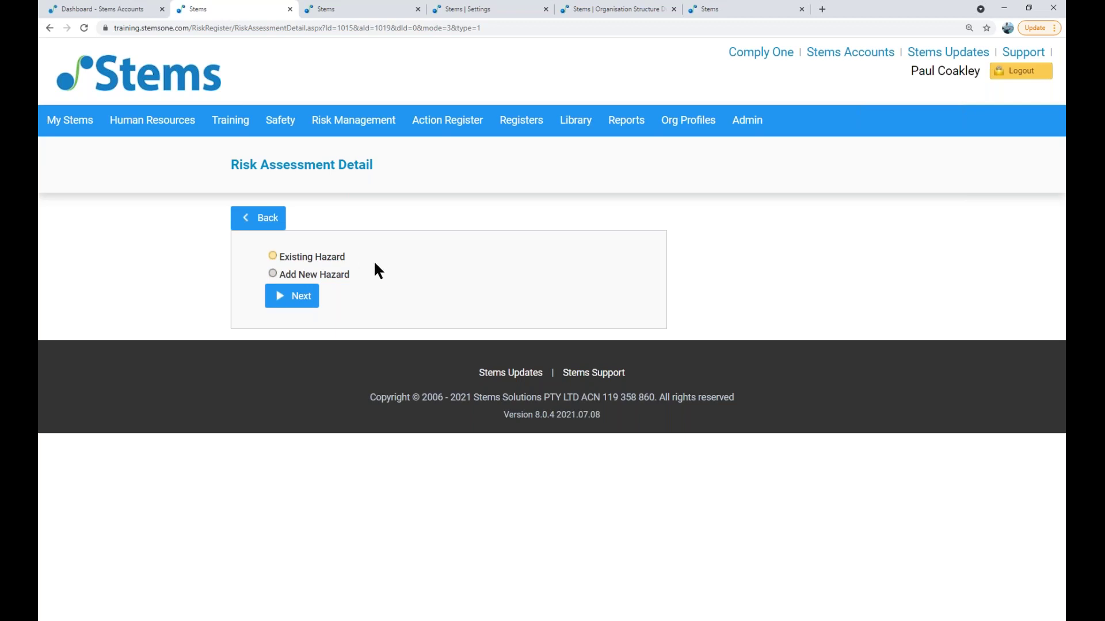
click(342, 275)
click(331, 260)
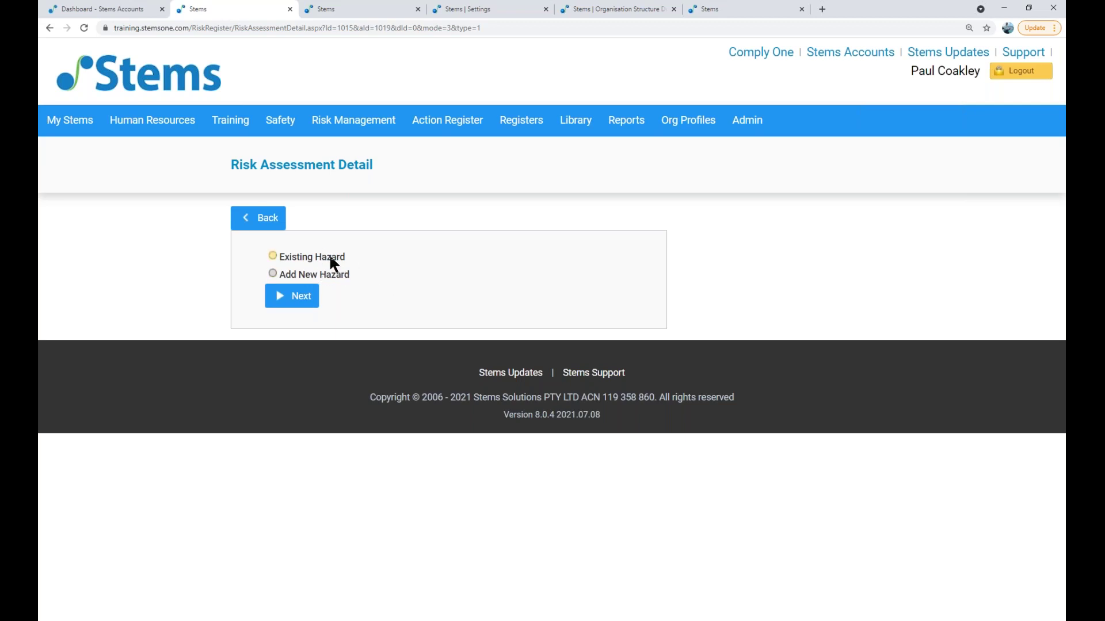
click(280, 275)
click(276, 262)
click(298, 297)
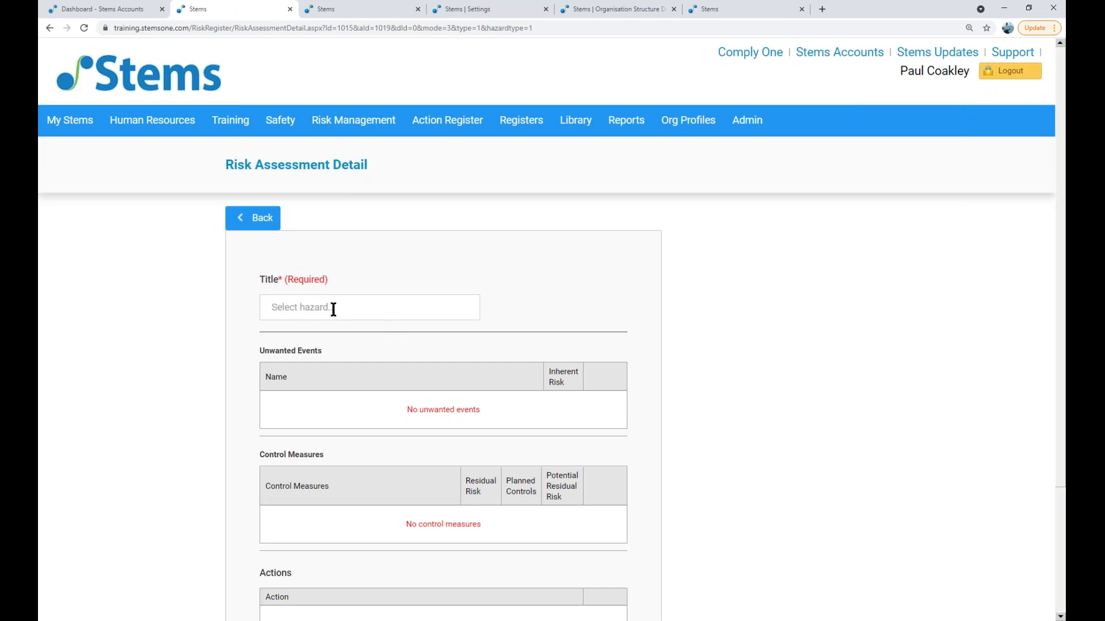
Step: Open the Hazard Register in a separate browser tab, check its recorded hazards and return to the risk assessment detail
click(331, 310)
click(280, 120)
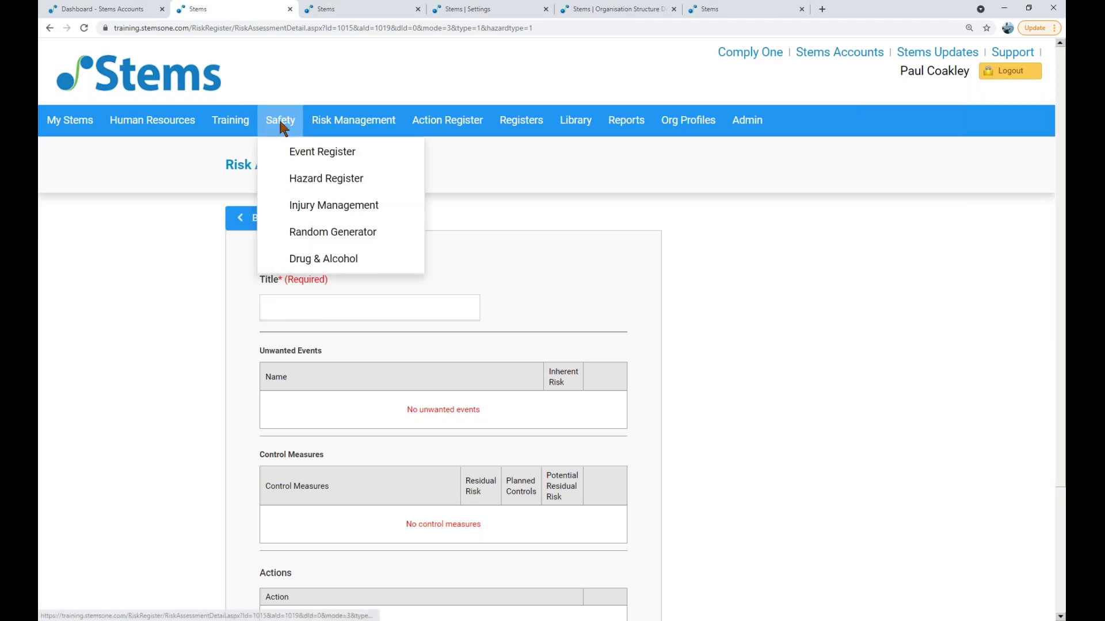
right_click(290, 183)
click(319, 185)
click(333, 8)
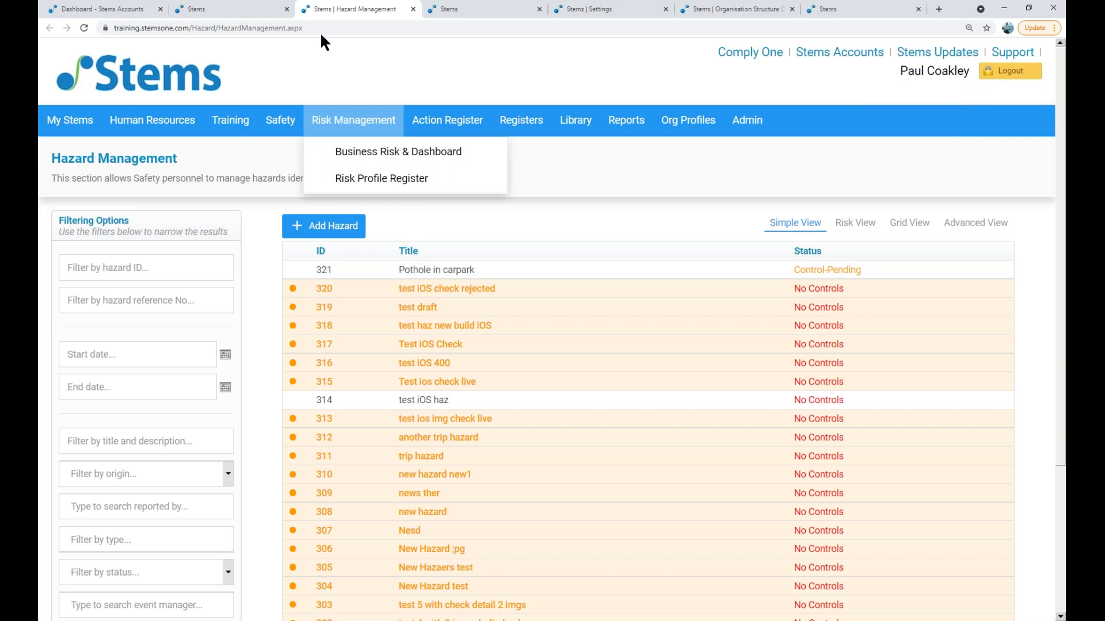
click(257, 8)
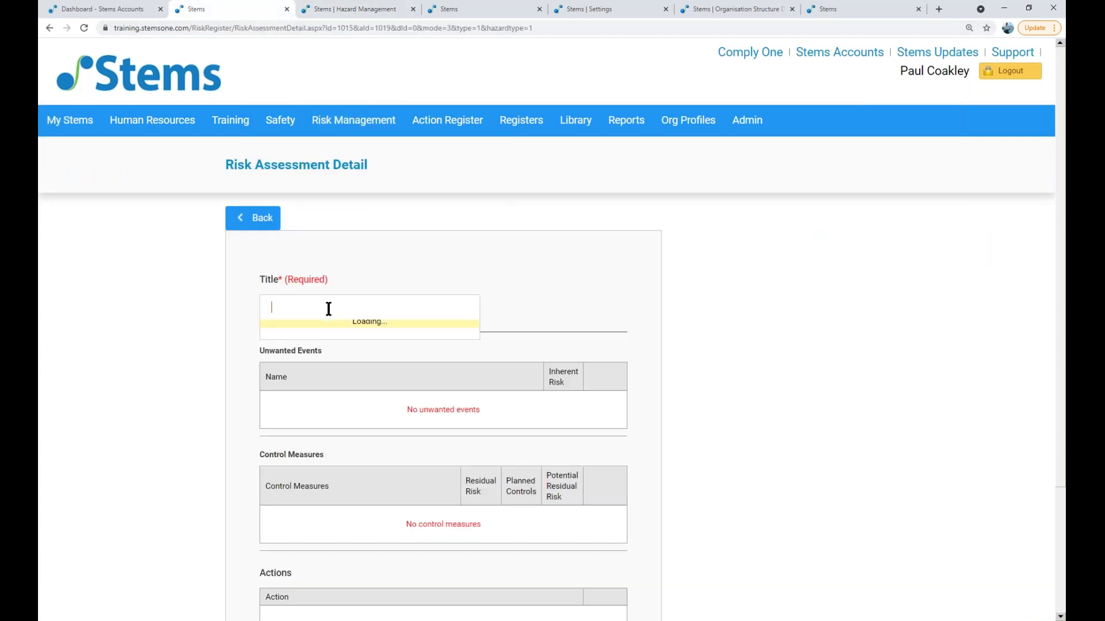
Step: Search existing hazards for "pot" and select "321 - Pothole in carpark" as the hazard title
text(pot)
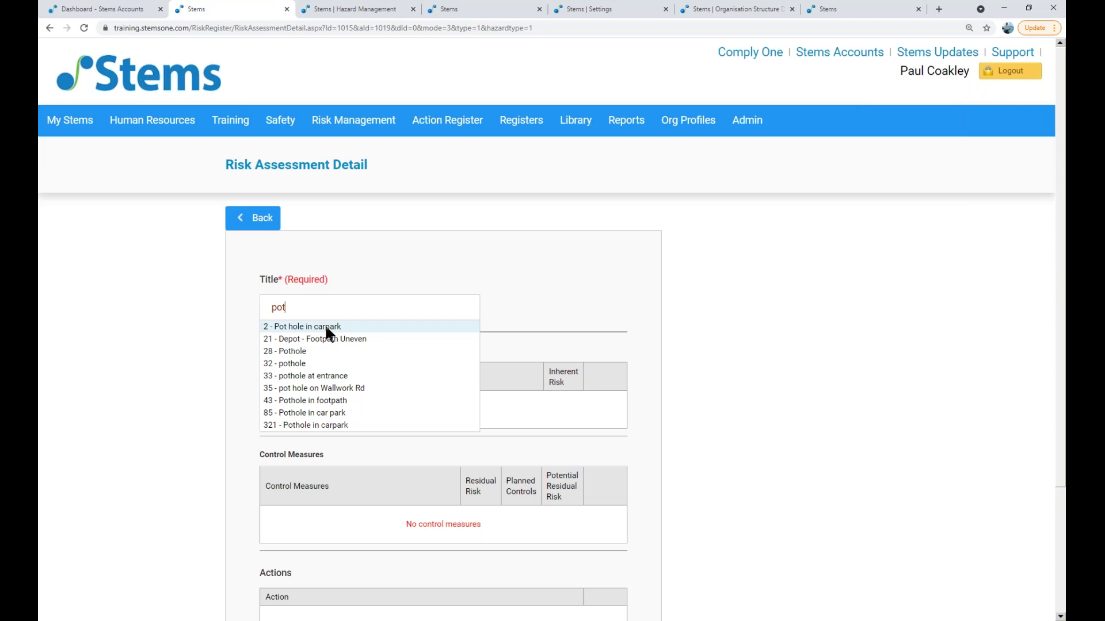
click(318, 424)
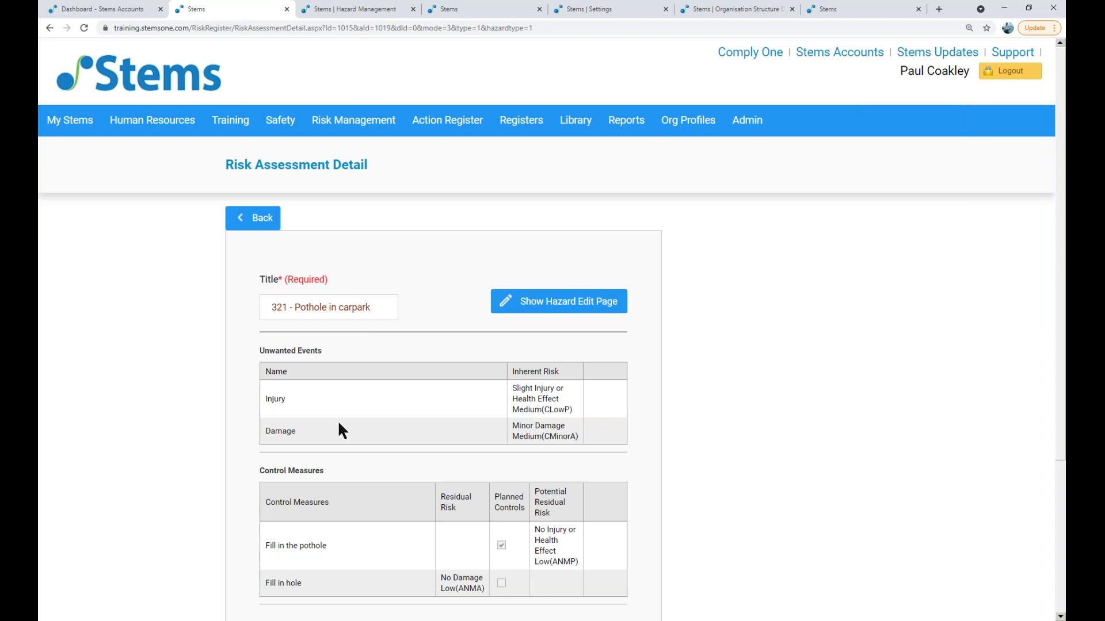
scroll(339, 424, down, 1)
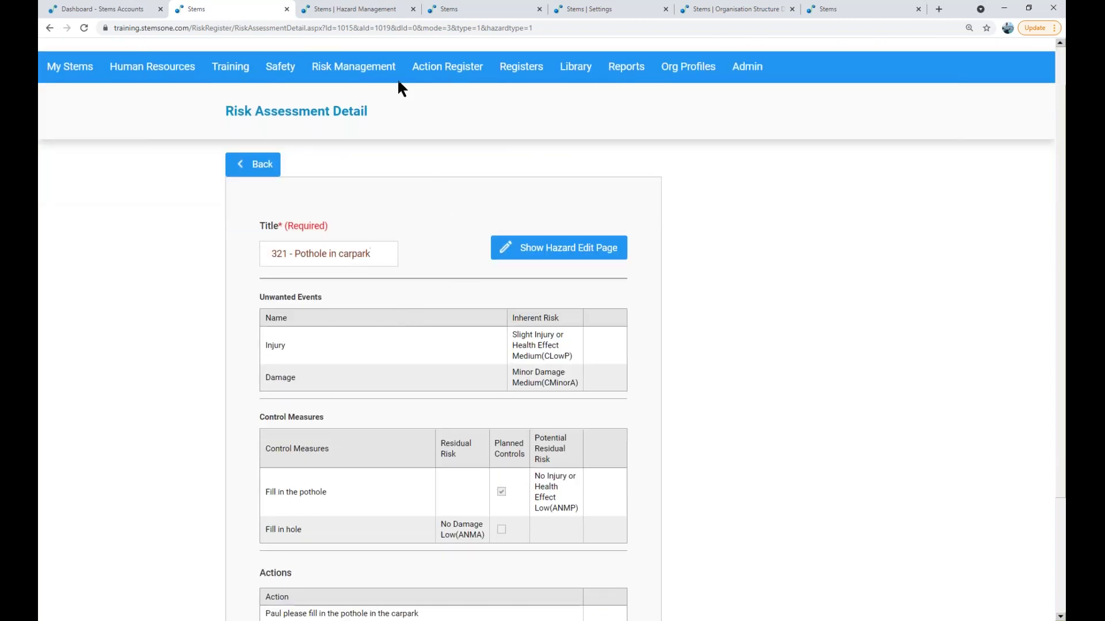
Step: Open hazard 321 from the Hazard Register and review its unwanted events and control measures
click(357, 14)
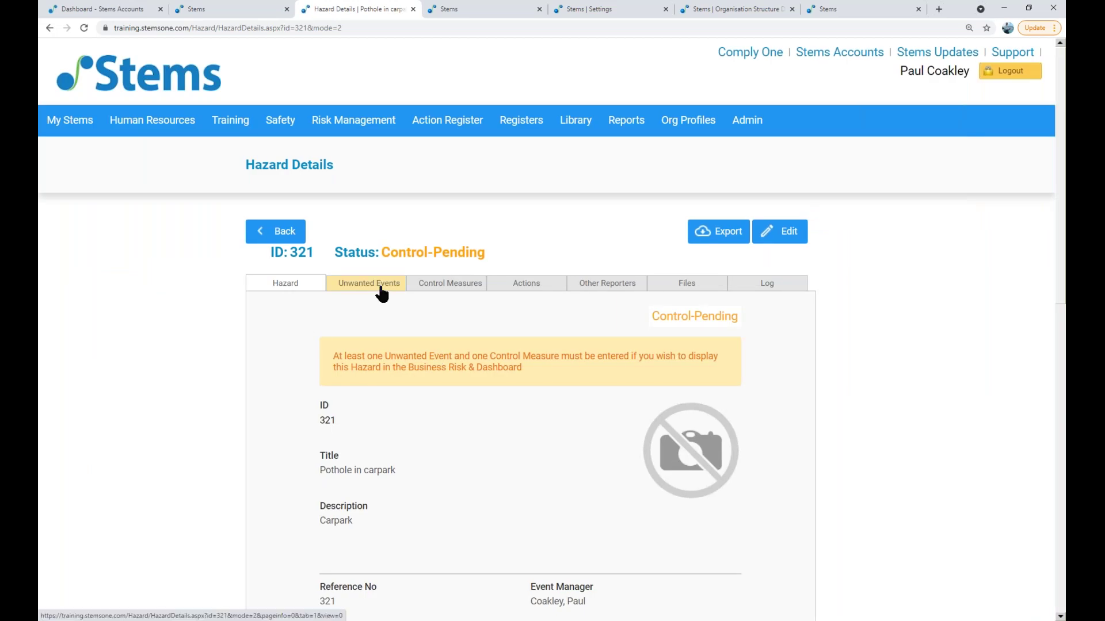
click(368, 285)
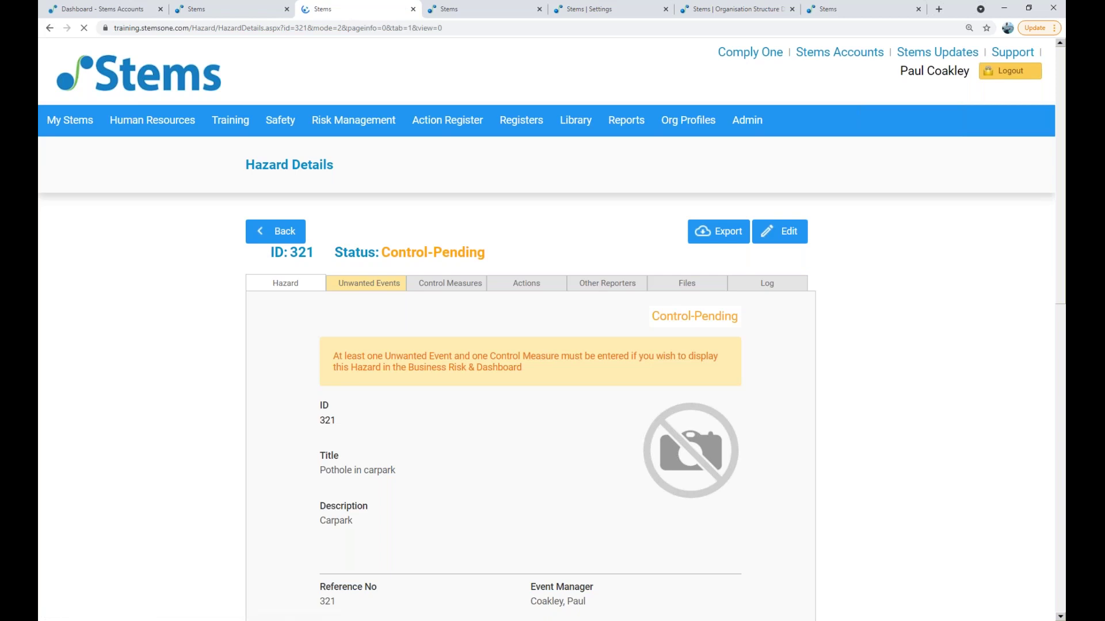
click(448, 285)
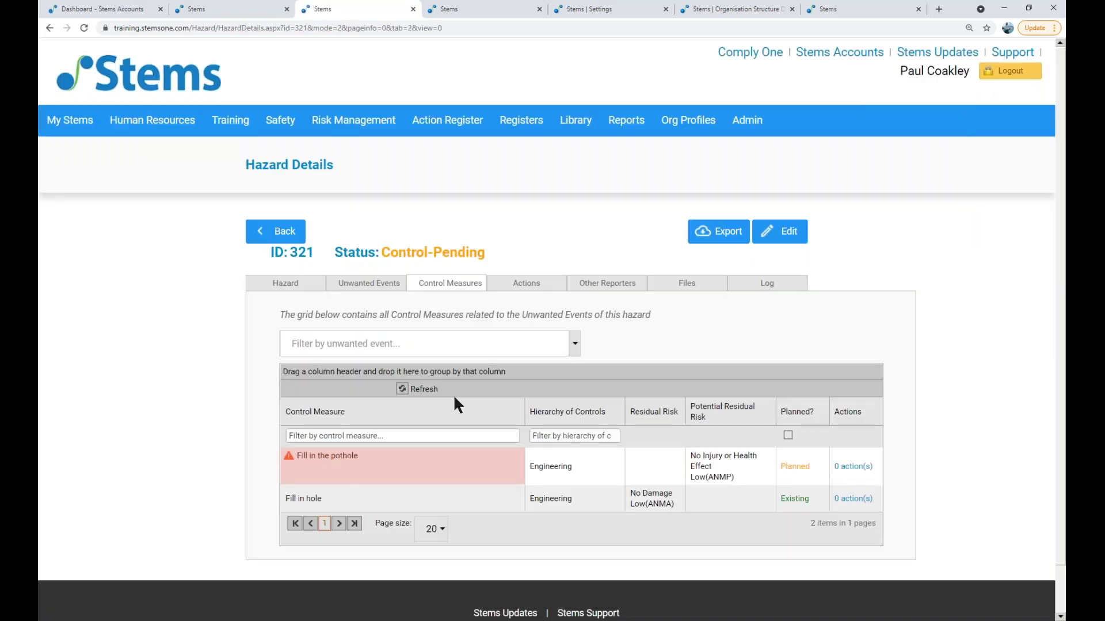
scroll(453, 394, down, 1)
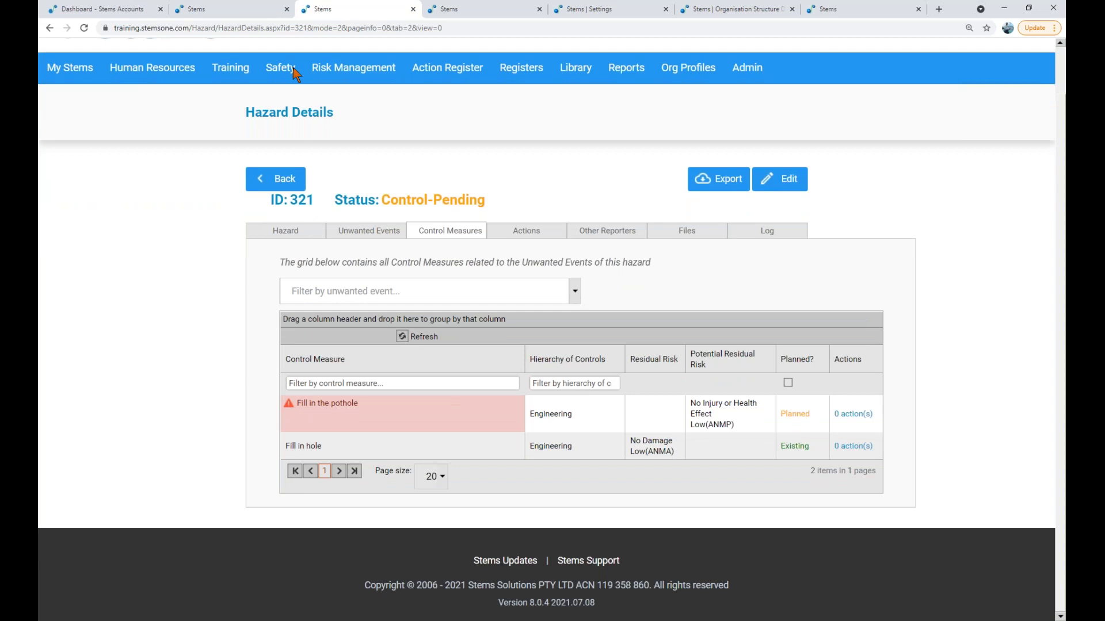
mouse_move(292, 69)
click(230, 9)
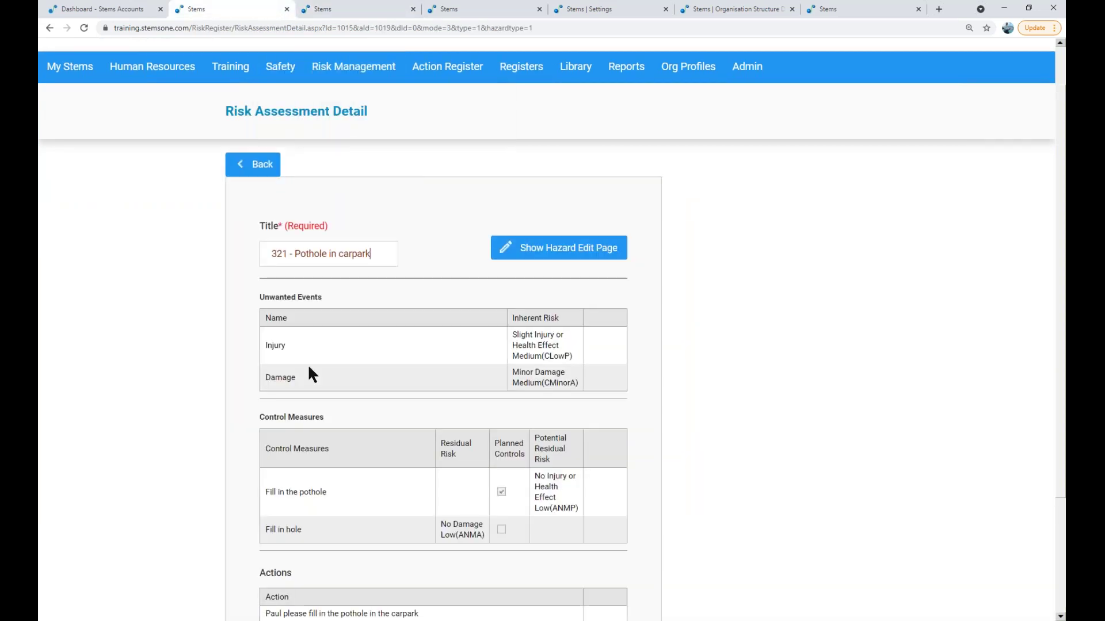
Step: Review the pothole hazard's events, controls and actions, and save it to the "Starting forklift" task step
scroll(309, 369, down, 2)
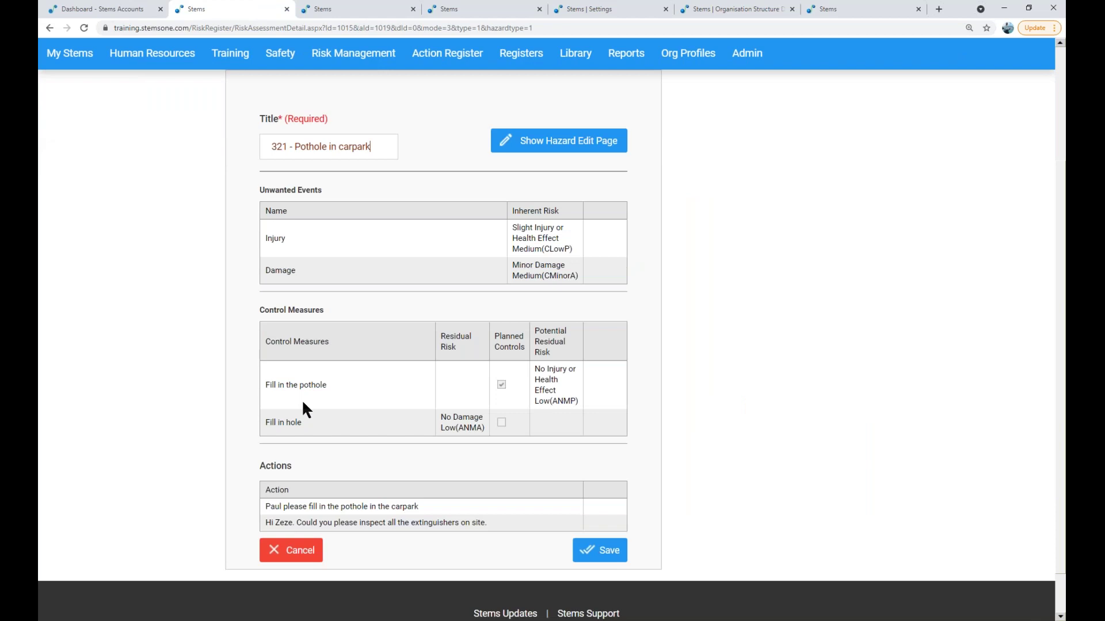
scroll(301, 400, up, 1)
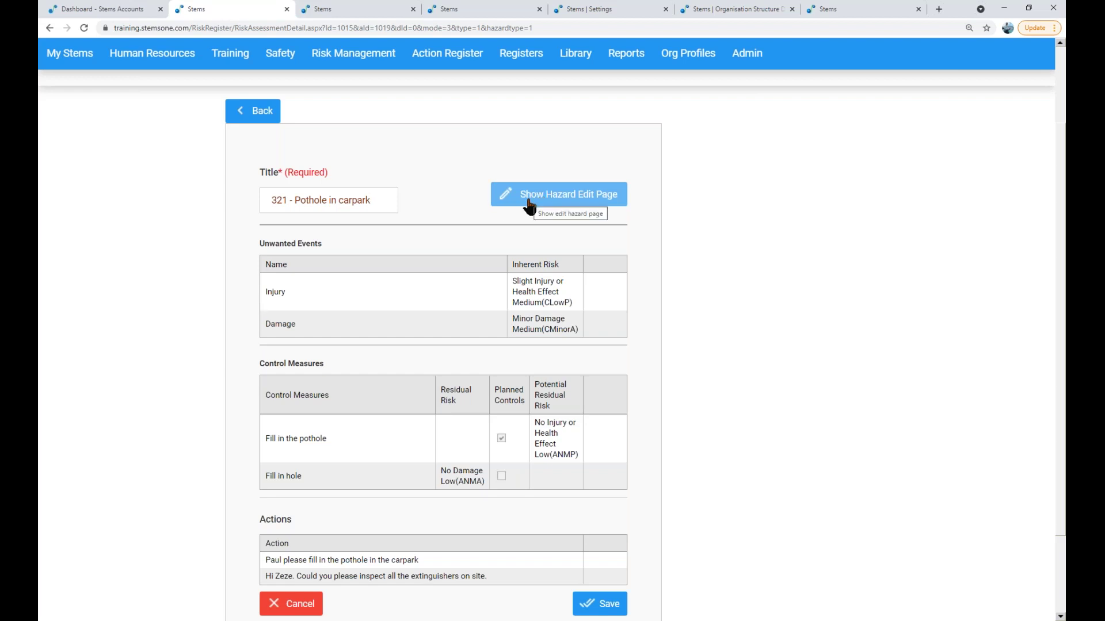
scroll(488, 448, down, 2)
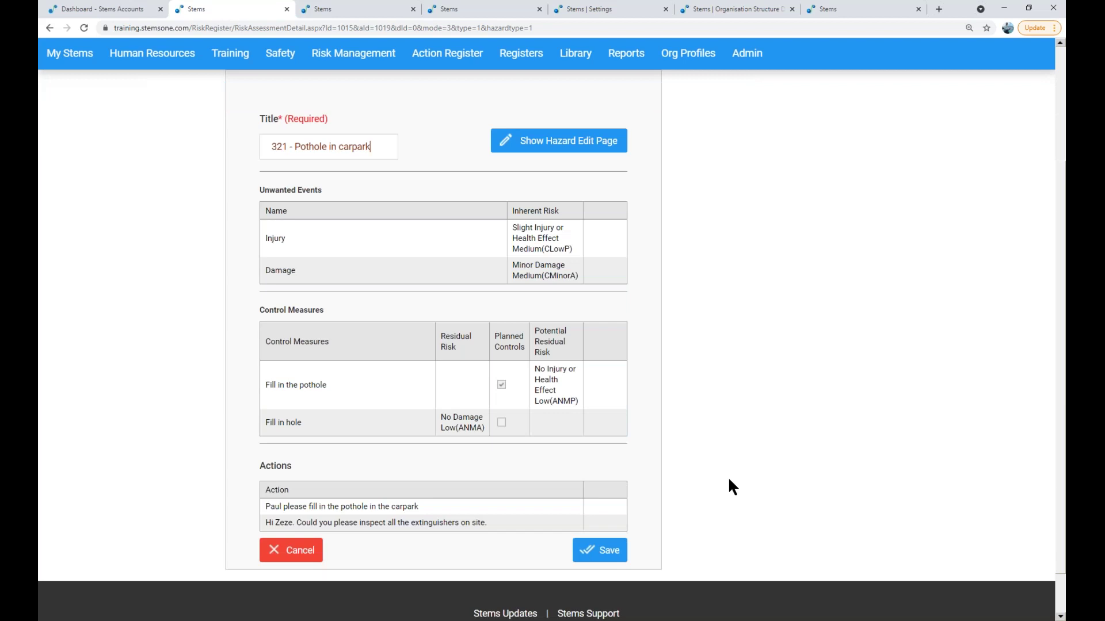
click(602, 553)
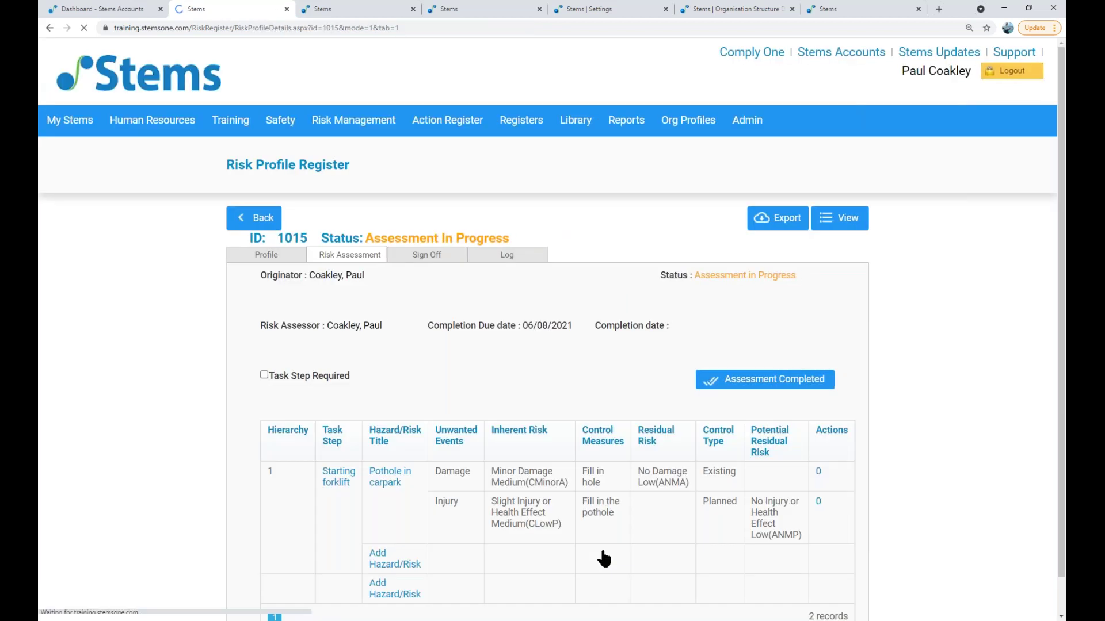
scroll(465, 406, down, 2)
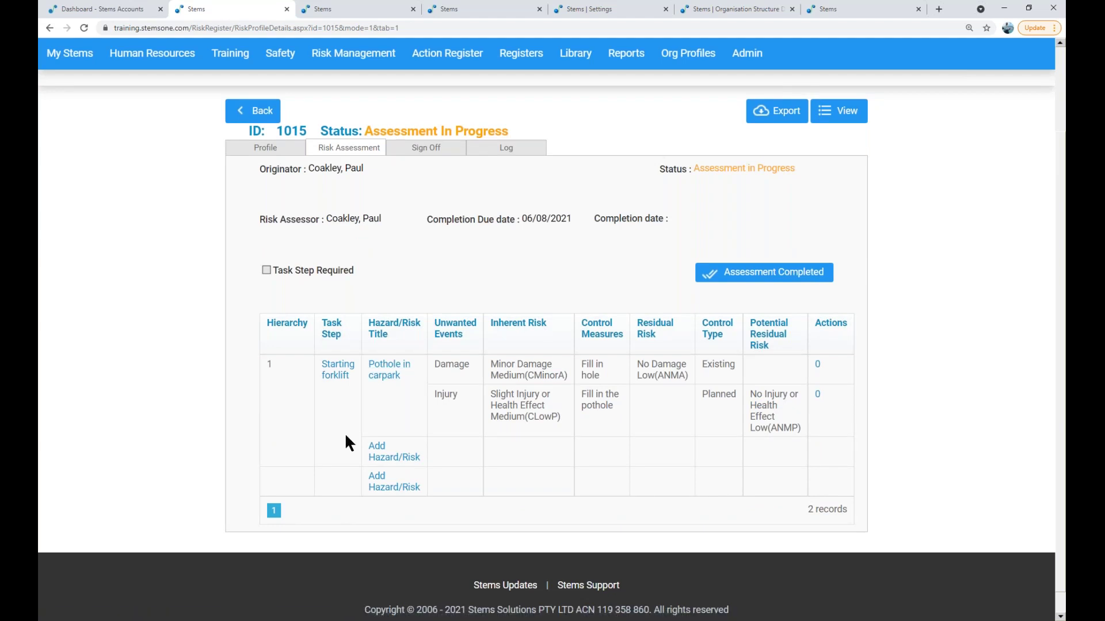
Step: Start another entry for the "Starting forklift" task step using the Risk type, and title it "Rolling uncontrolled"
click(387, 460)
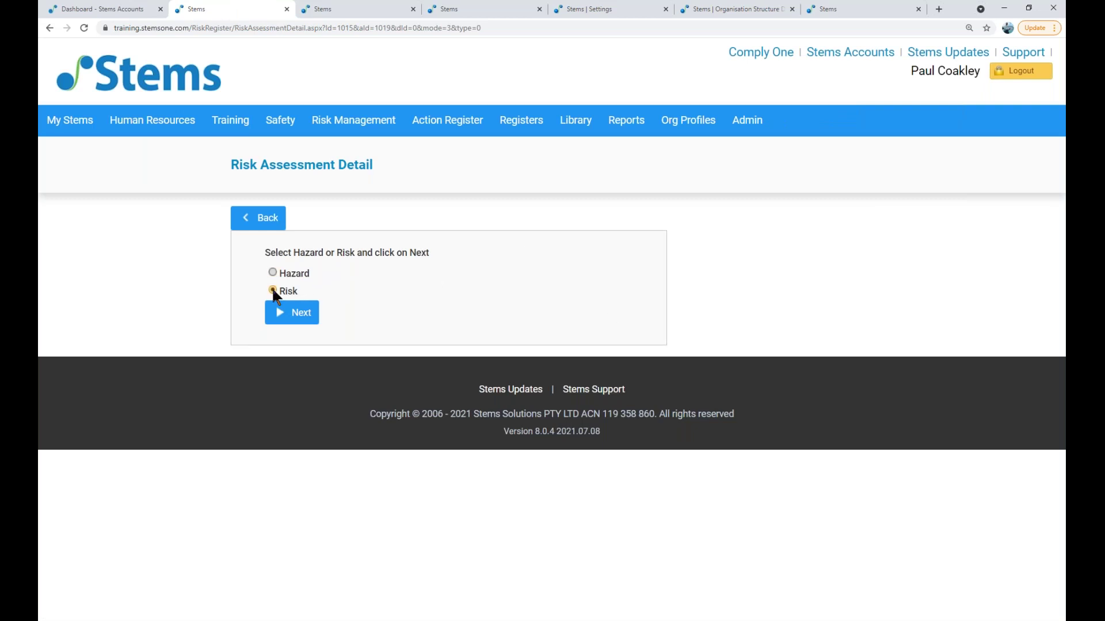
click(286, 318)
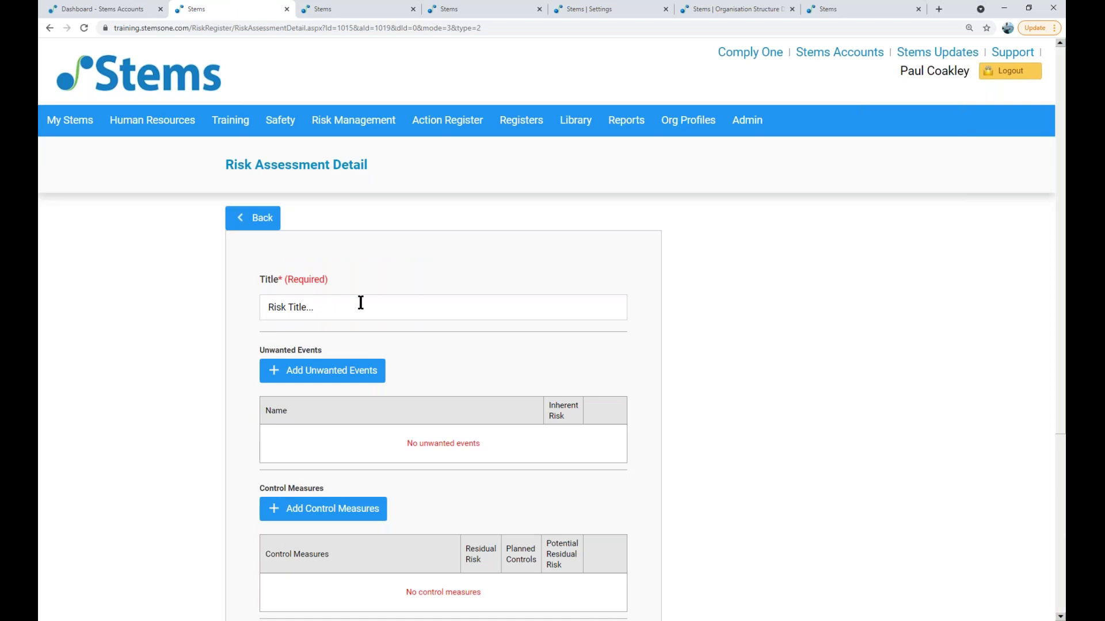
click(347, 307)
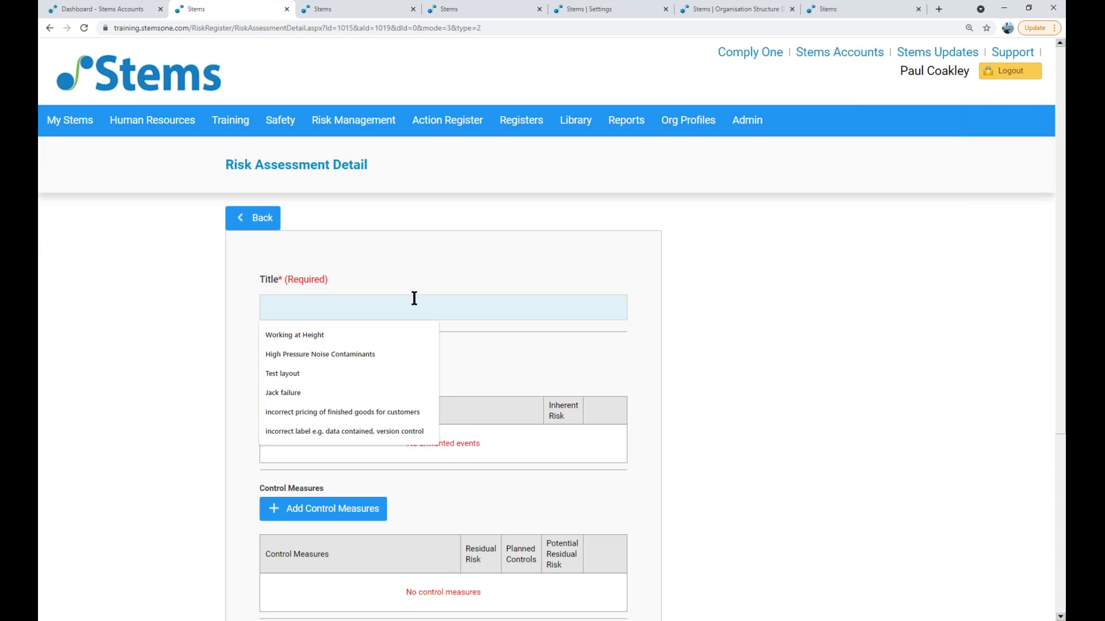
text(R)
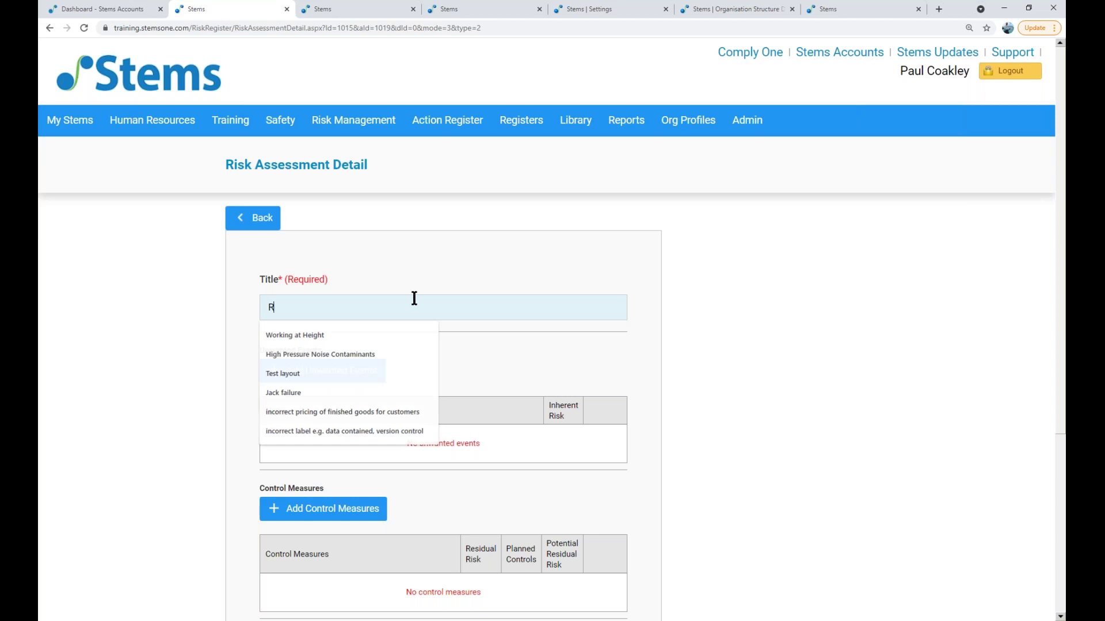
text(olling)
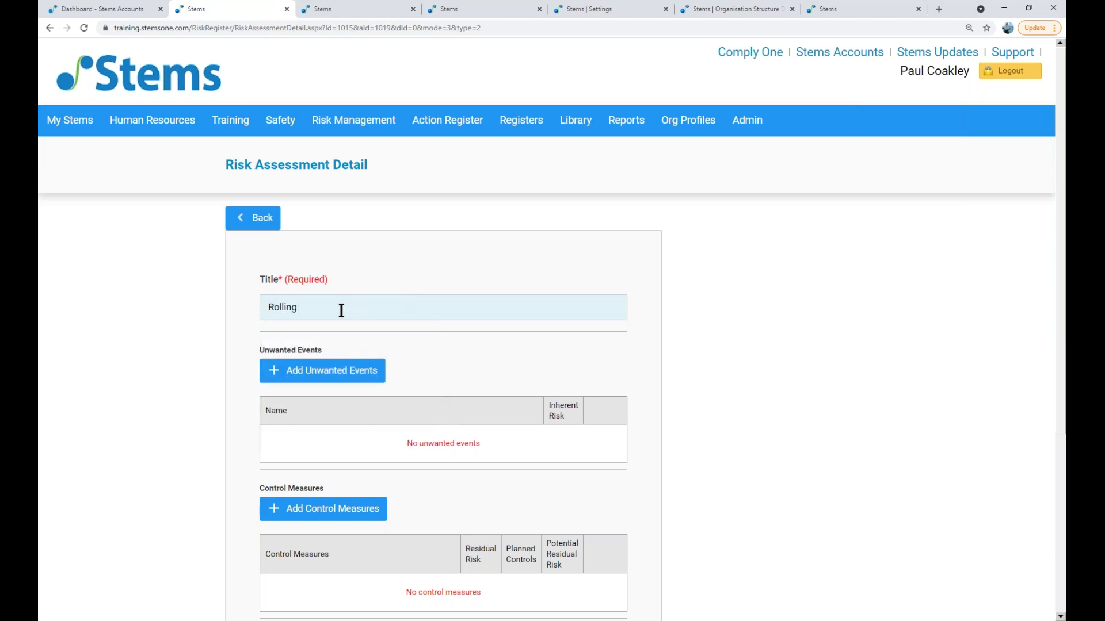
text( uncontrolled)
Step: Start a new unwanted event for the risk and name it "Injury"
click(309, 375)
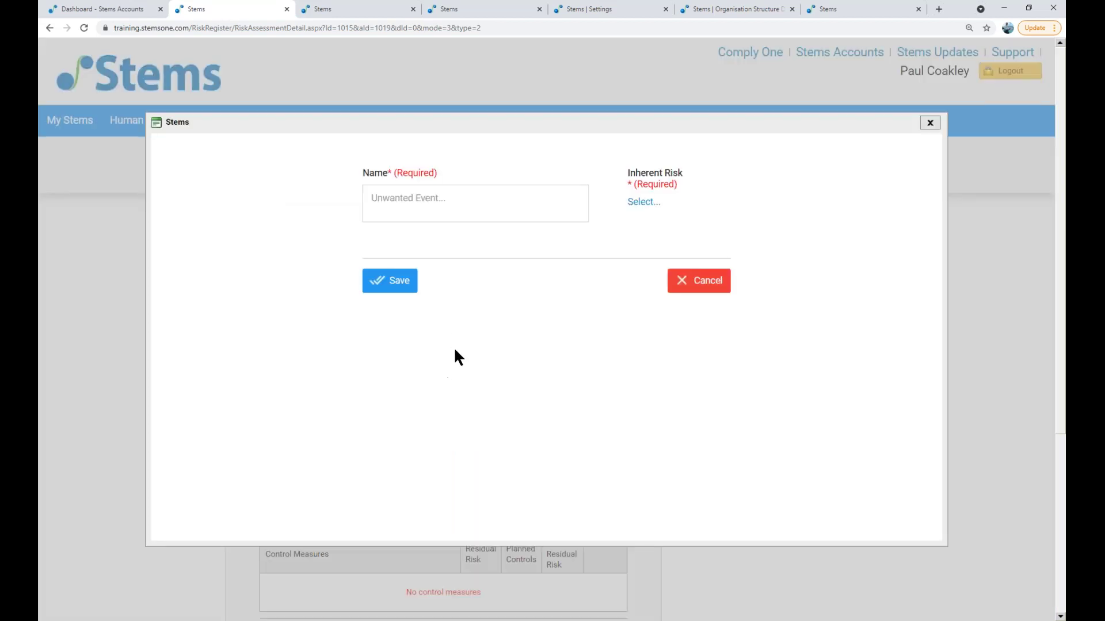
click(412, 199)
click(411, 199)
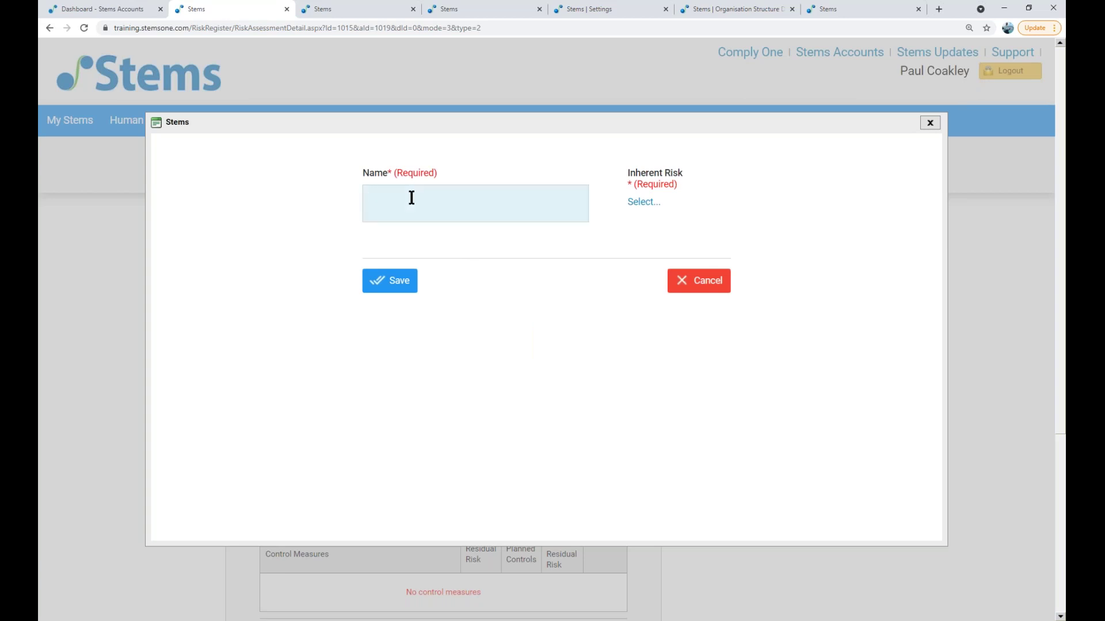
text(Injury)
Step: Check the Risk Management field labels in the settings, and return to the unwanted event form
click(589, 9)
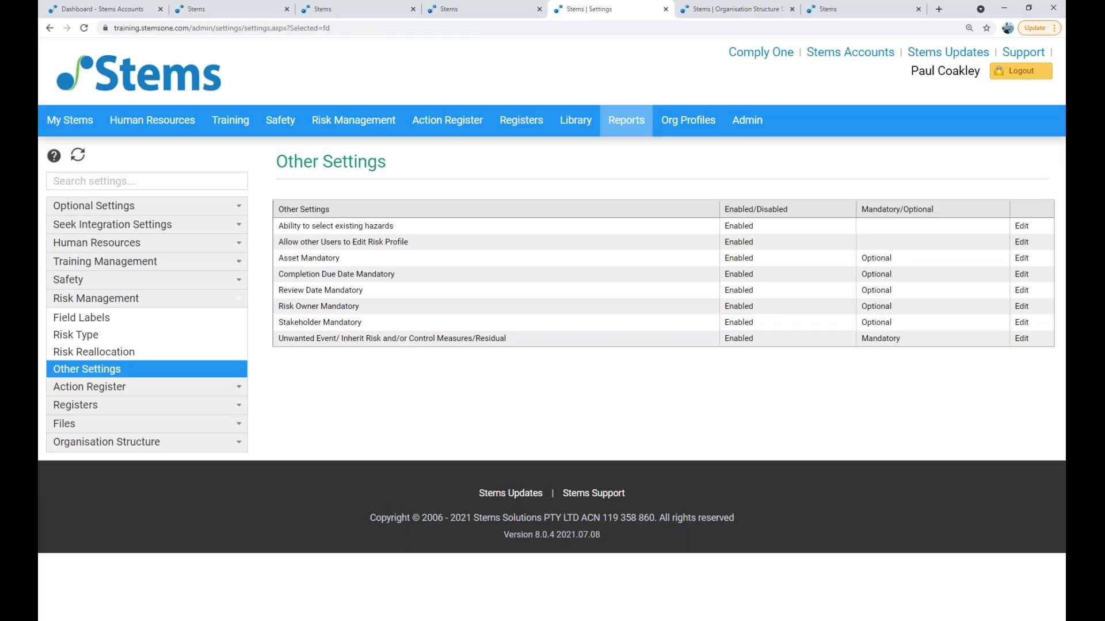
click(116, 319)
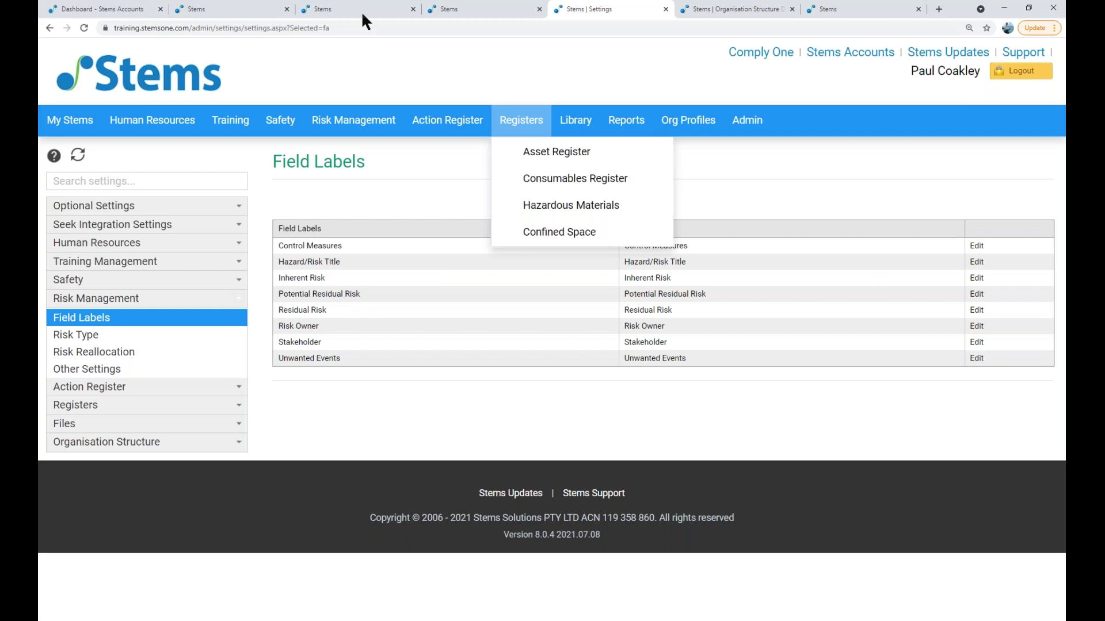
click(340, 8)
click(260, 12)
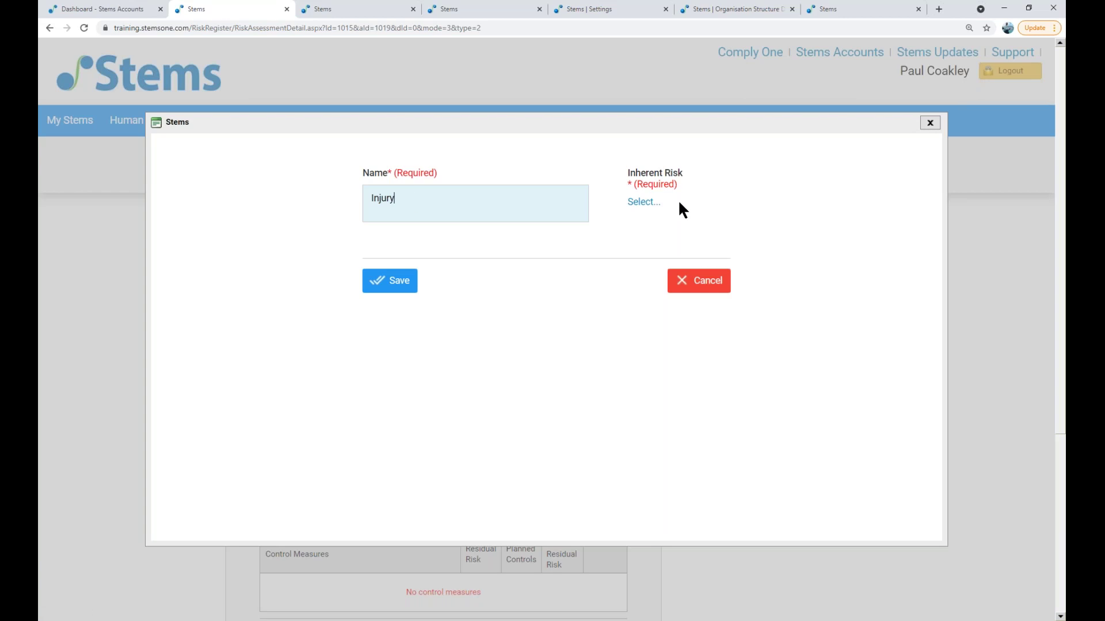
Step: Rate the Injury event's inherent risk as Minor Injury or Health Effect with Possible likelihood (Medium), and save the event
click(635, 205)
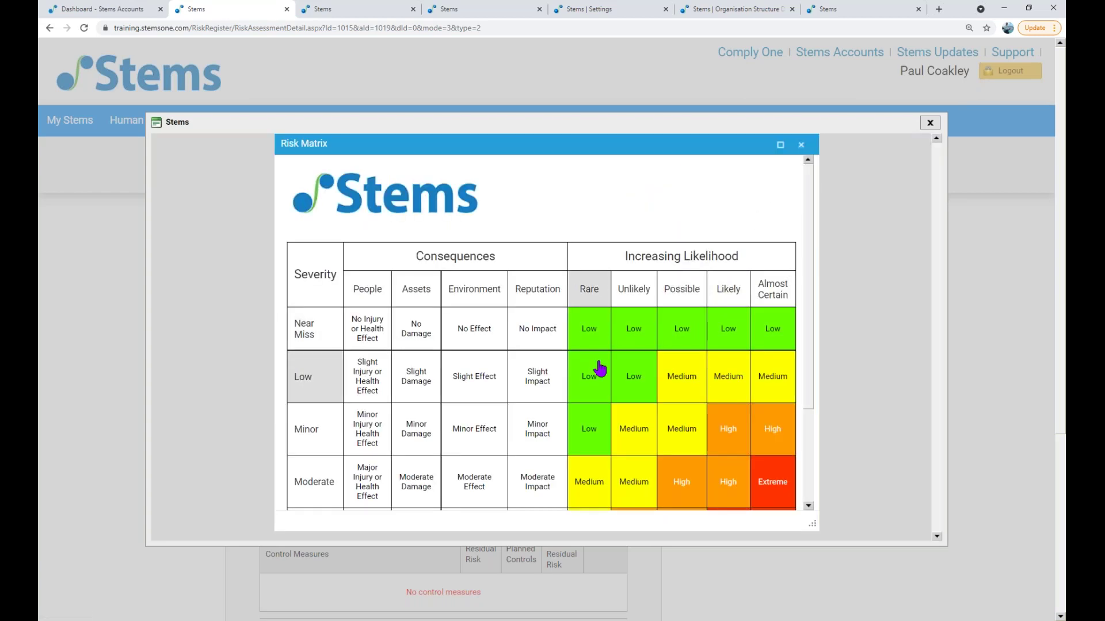
scroll(477, 399, down, 2)
scroll(478, 401, down, 2)
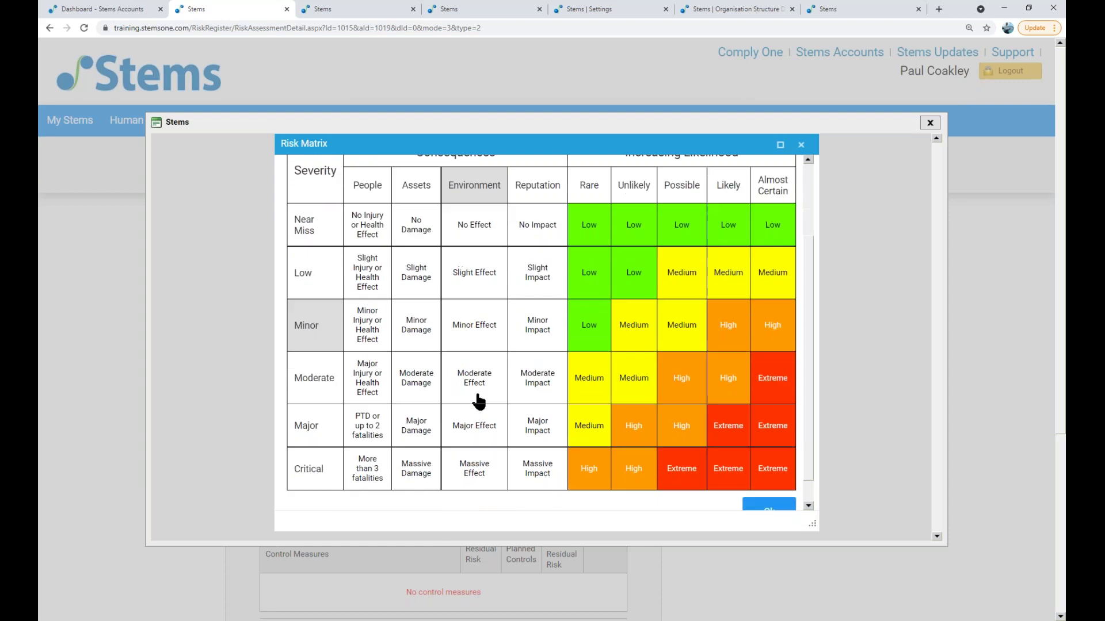
scroll(426, 392, up, 2)
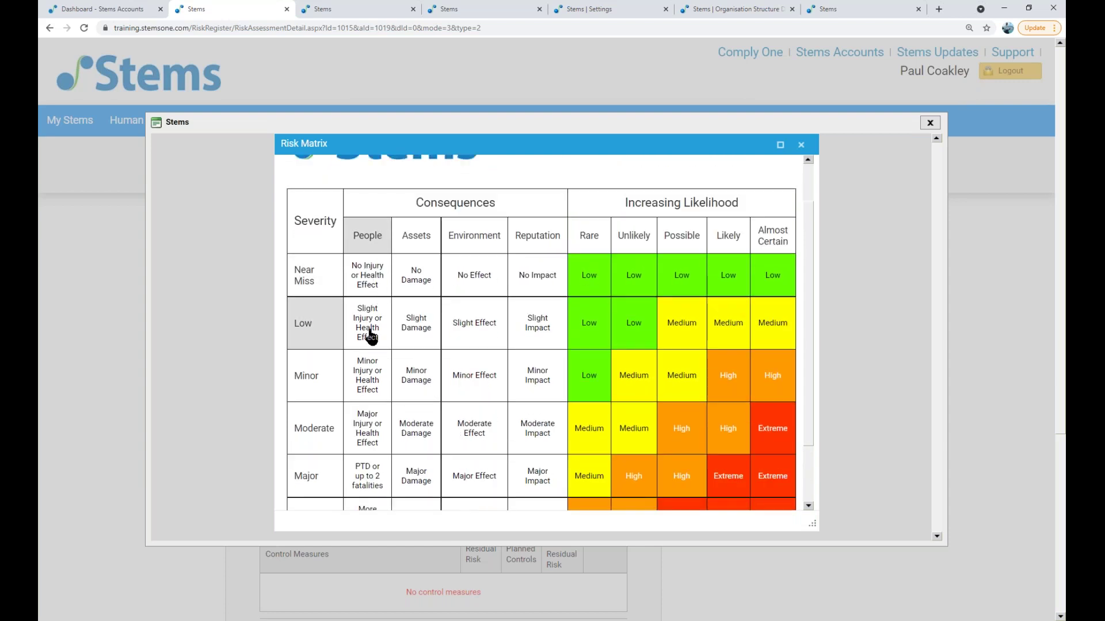
click(368, 390)
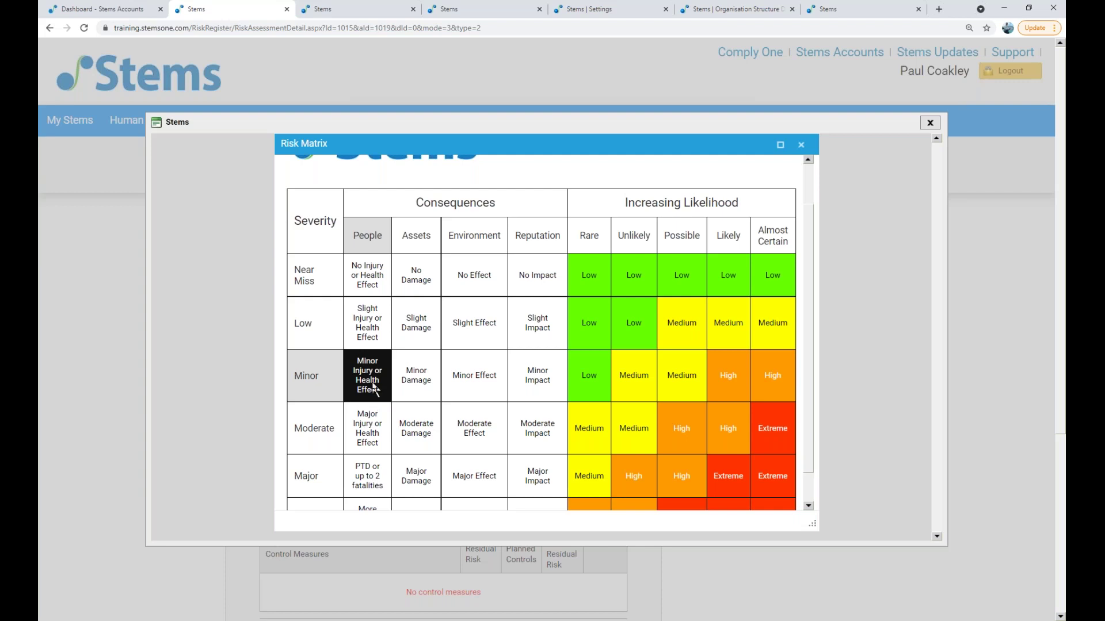
click(728, 377)
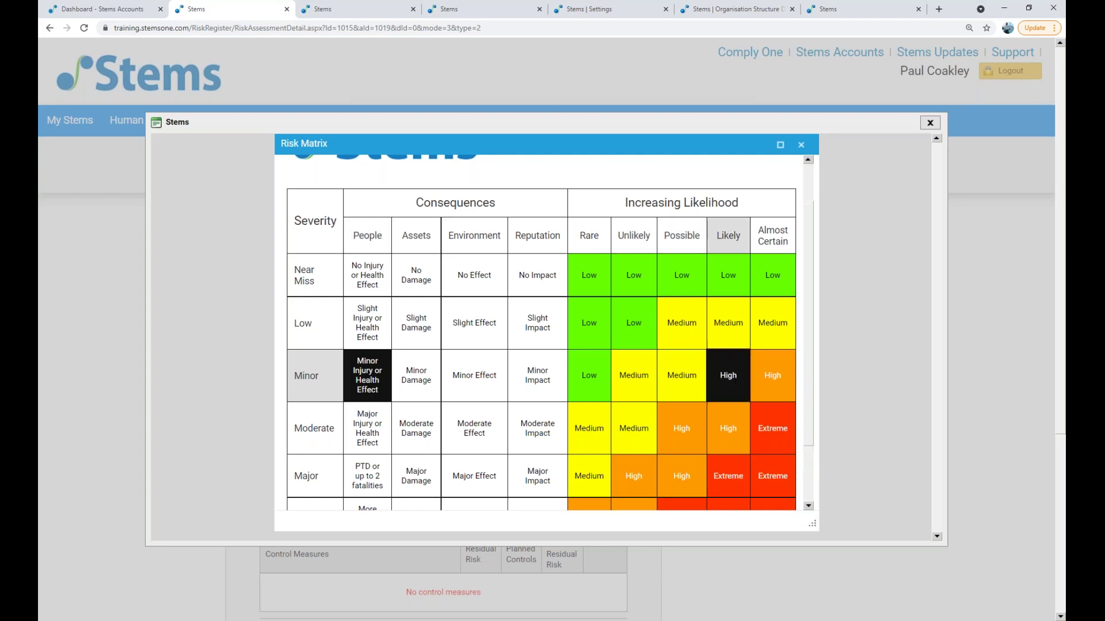
click(681, 375)
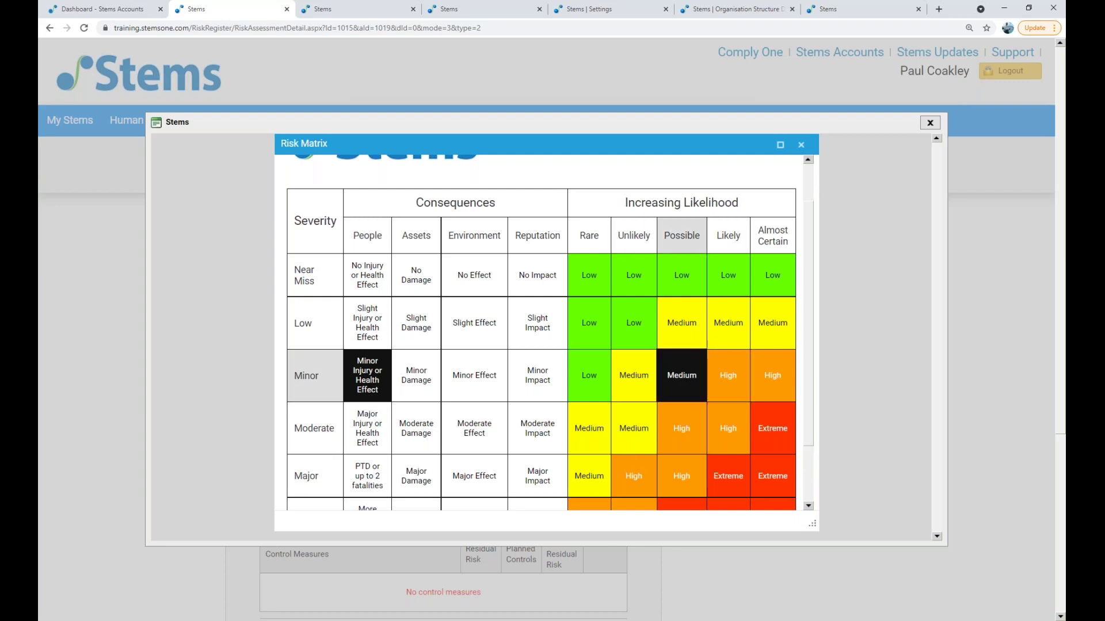
scroll(715, 444, down, 2)
click(771, 484)
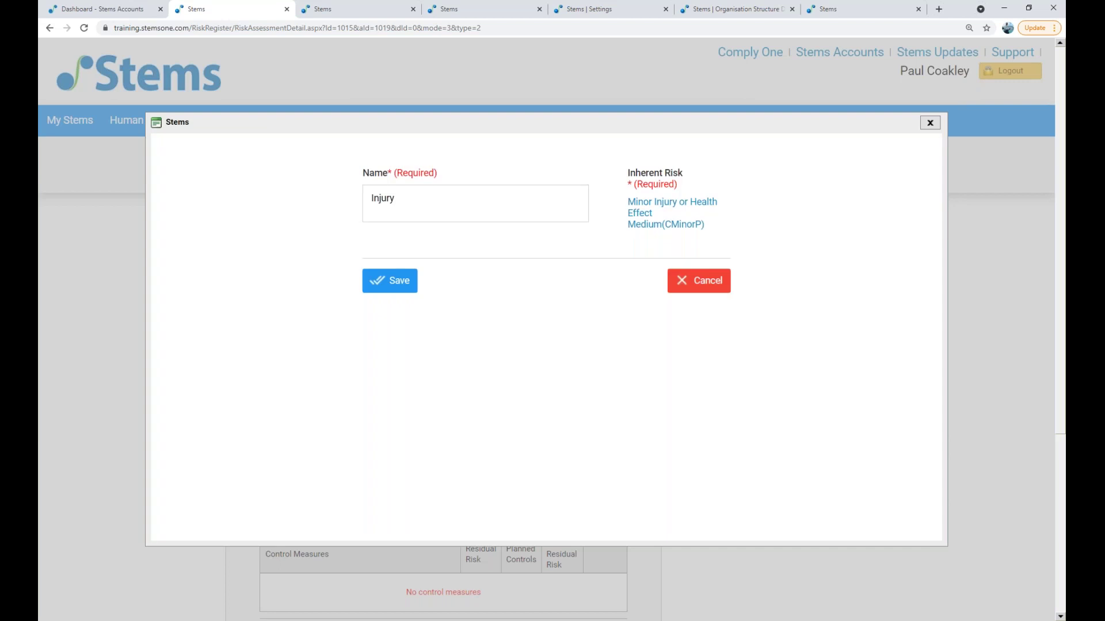
click(393, 287)
Step: Name the next unwanted event "Damage"
click(418, 239)
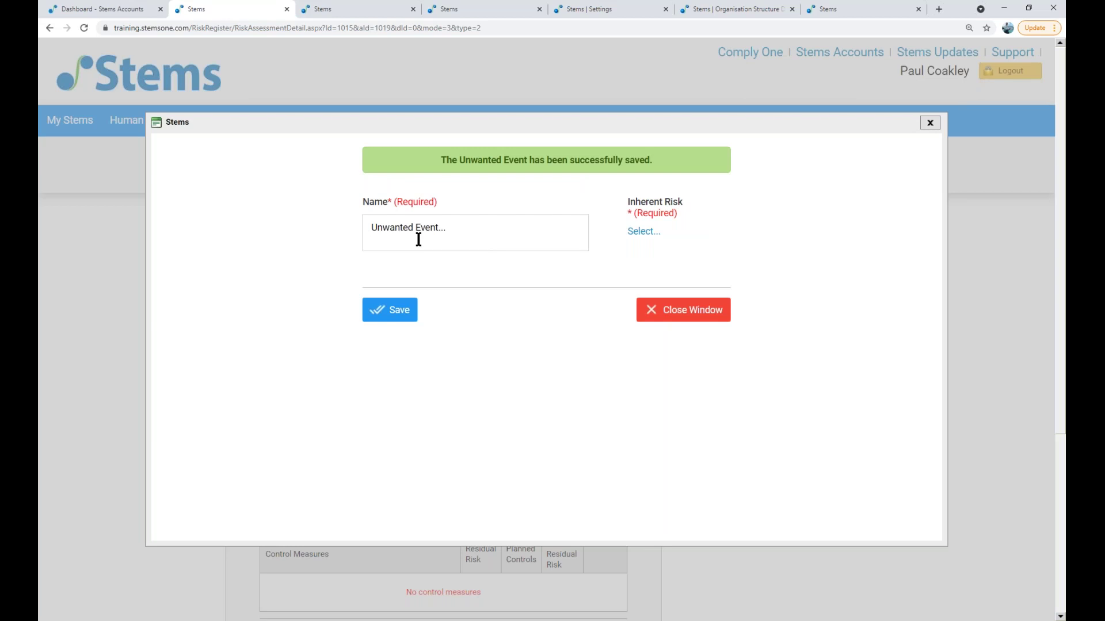
click(418, 239)
text(Damage)
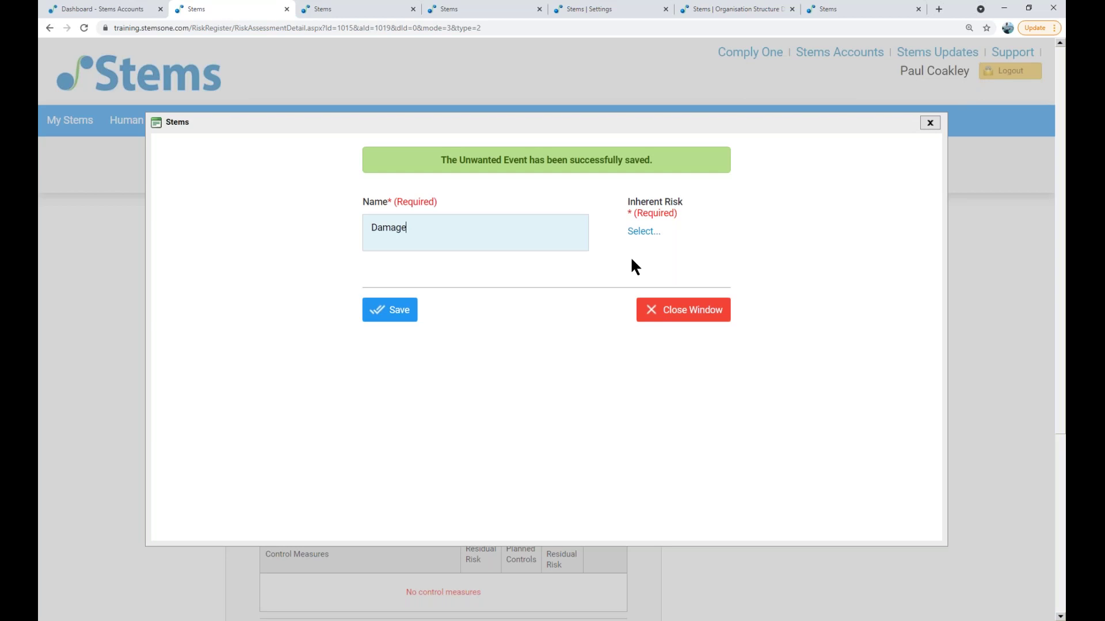
Step: Rate the Damage event's inherent risk as Minor Damage with Likely likelihood (High), save it and close the unwanted event form
click(638, 232)
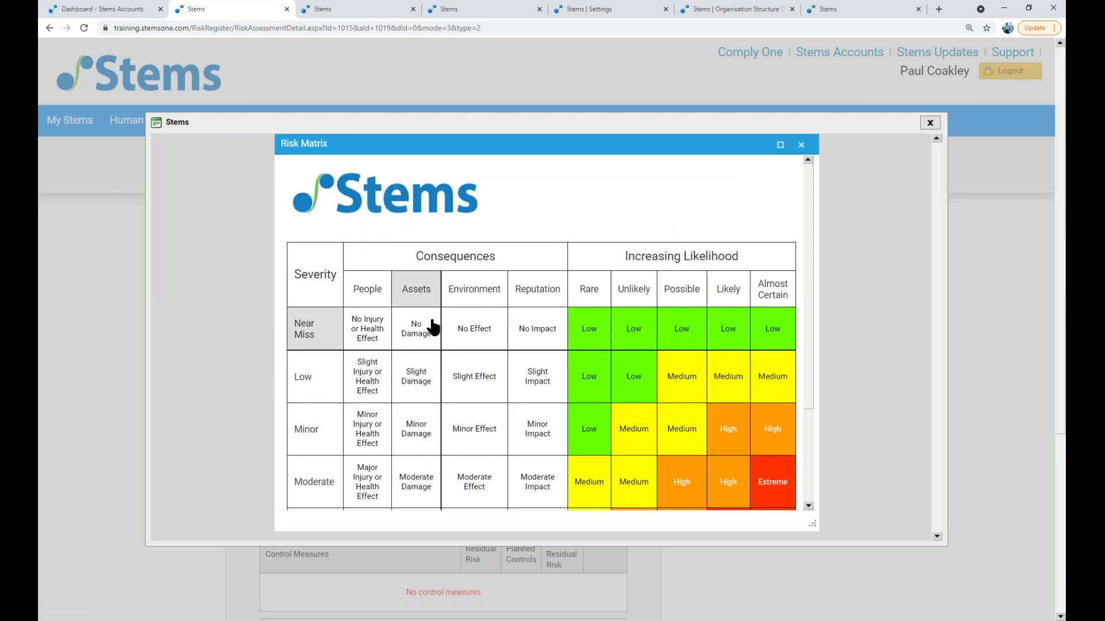
click(421, 438)
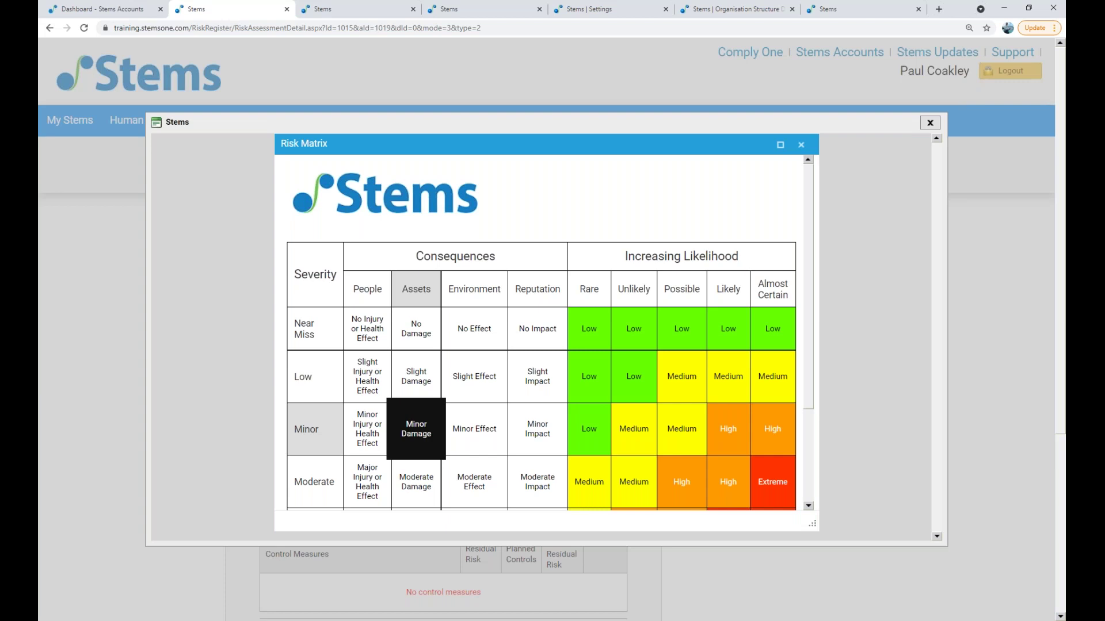
click(734, 435)
scroll(723, 466, down, 3)
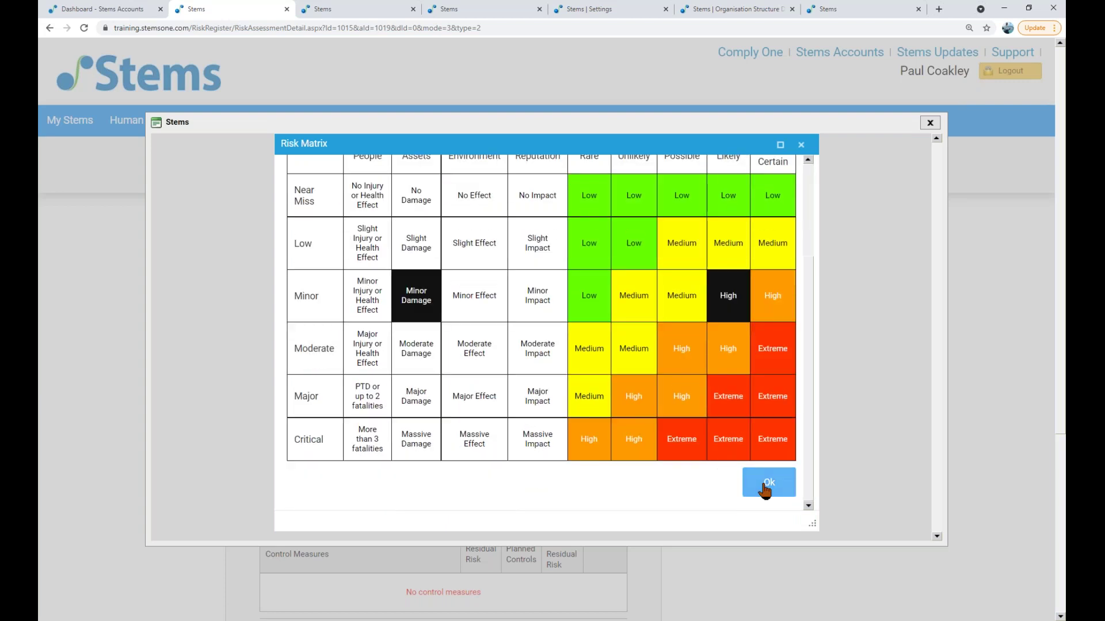
click(768, 483)
click(401, 310)
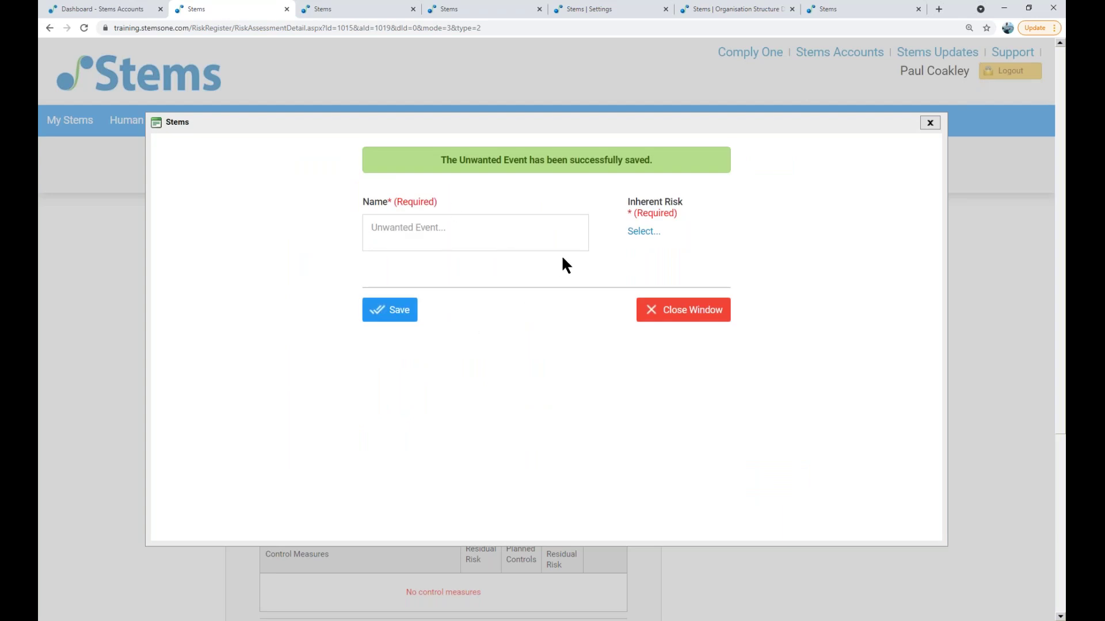
click(683, 321)
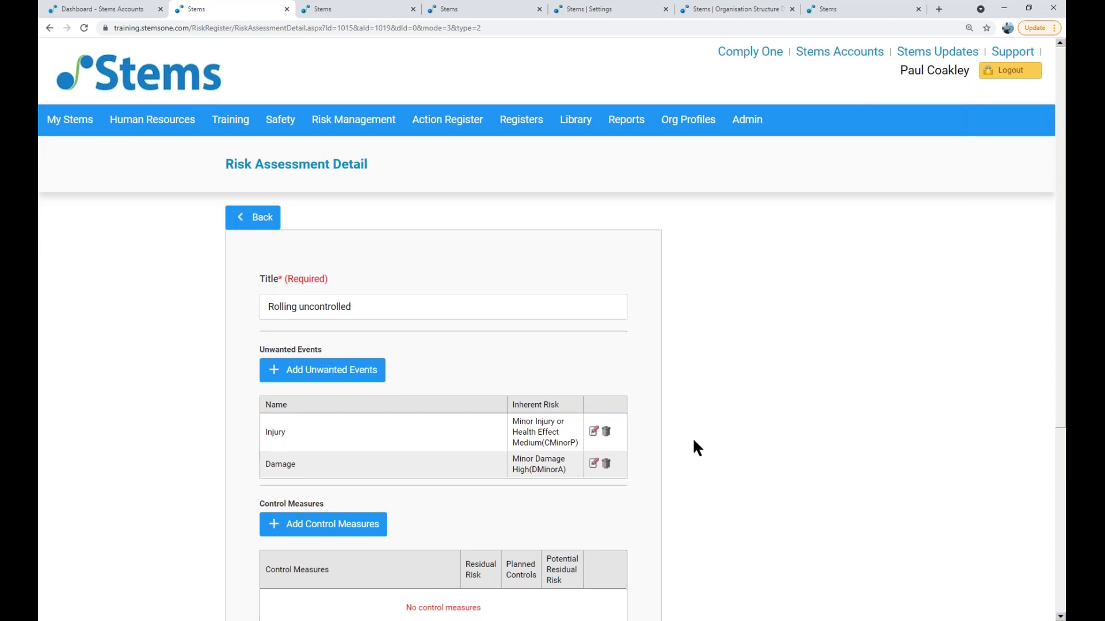
Step: Start a new control measure for the Injury unwanted event and describe it as "Control measure 1"
scroll(695, 441, down, 2)
scroll(321, 468, down, 2)
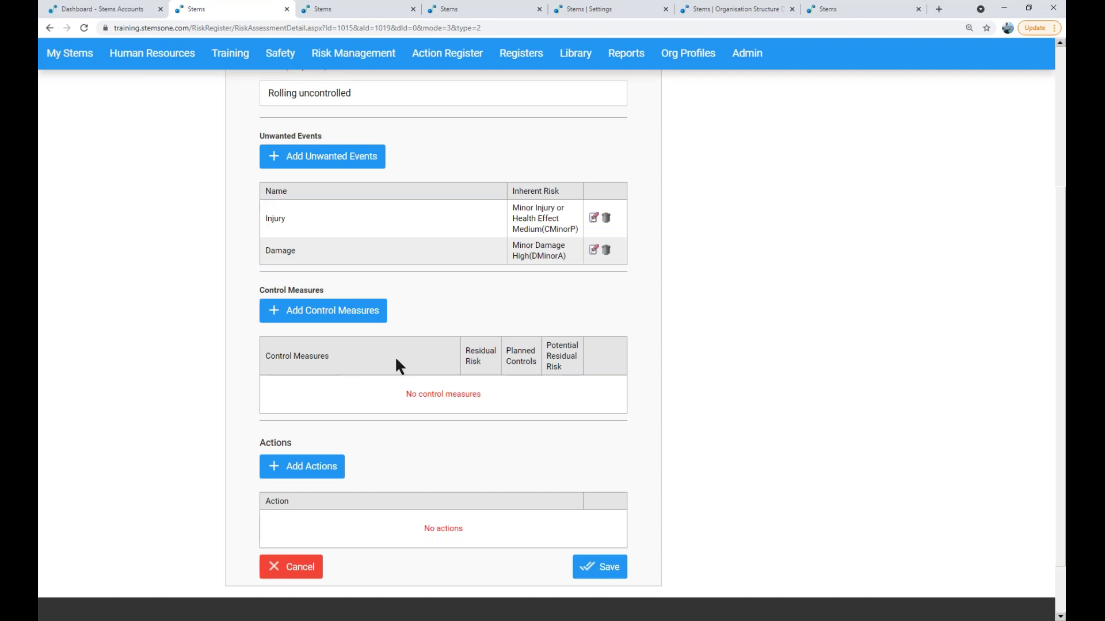
click(333, 318)
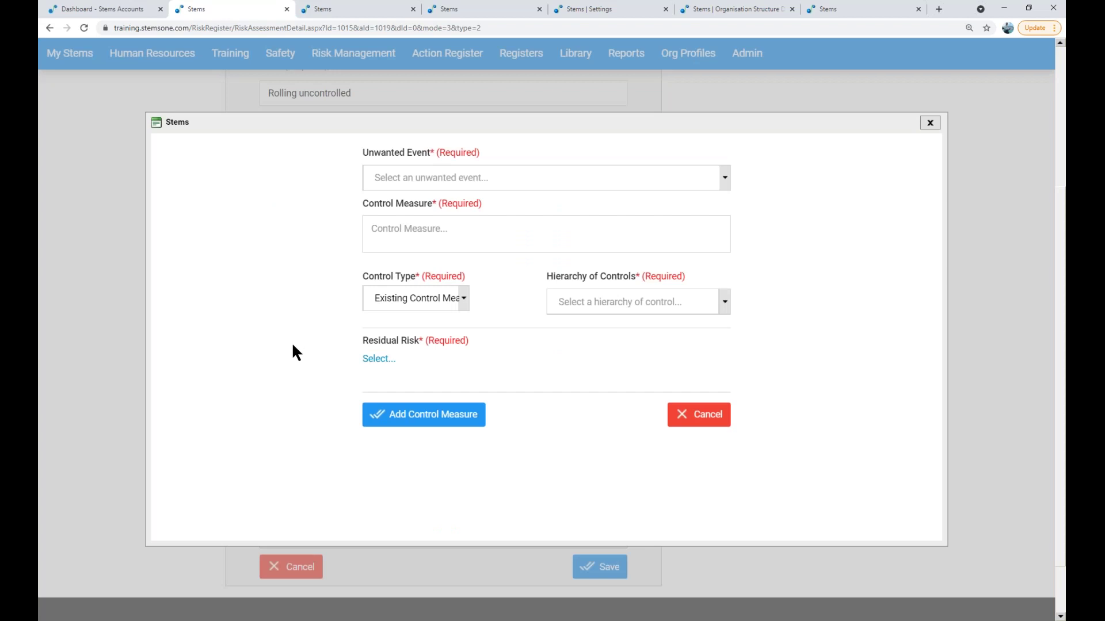
scroll(291, 341, up, 1)
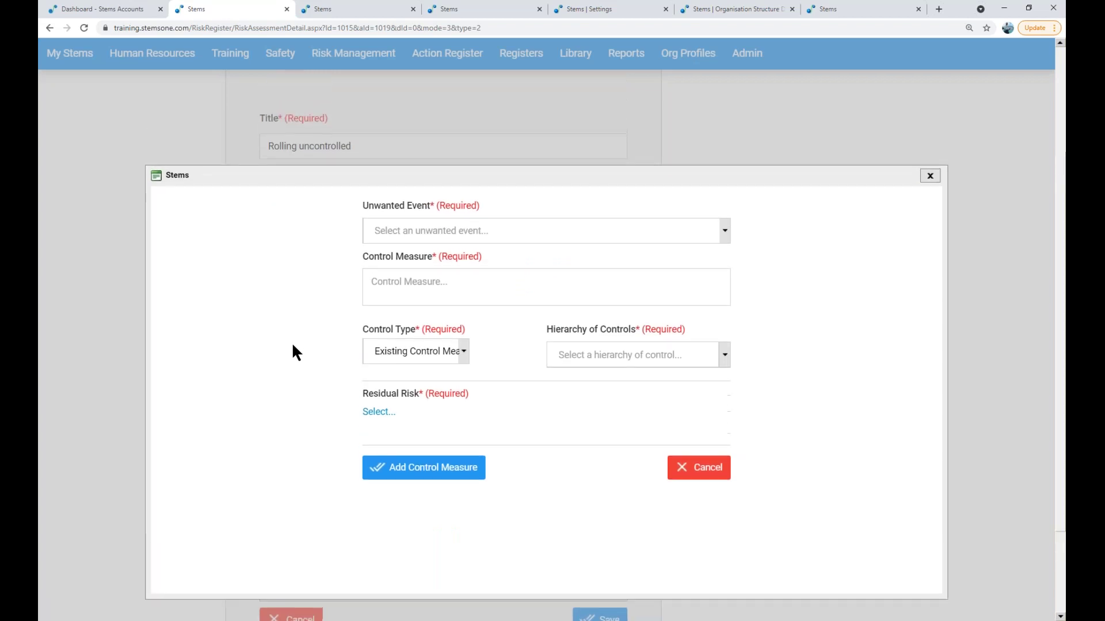
click(578, 230)
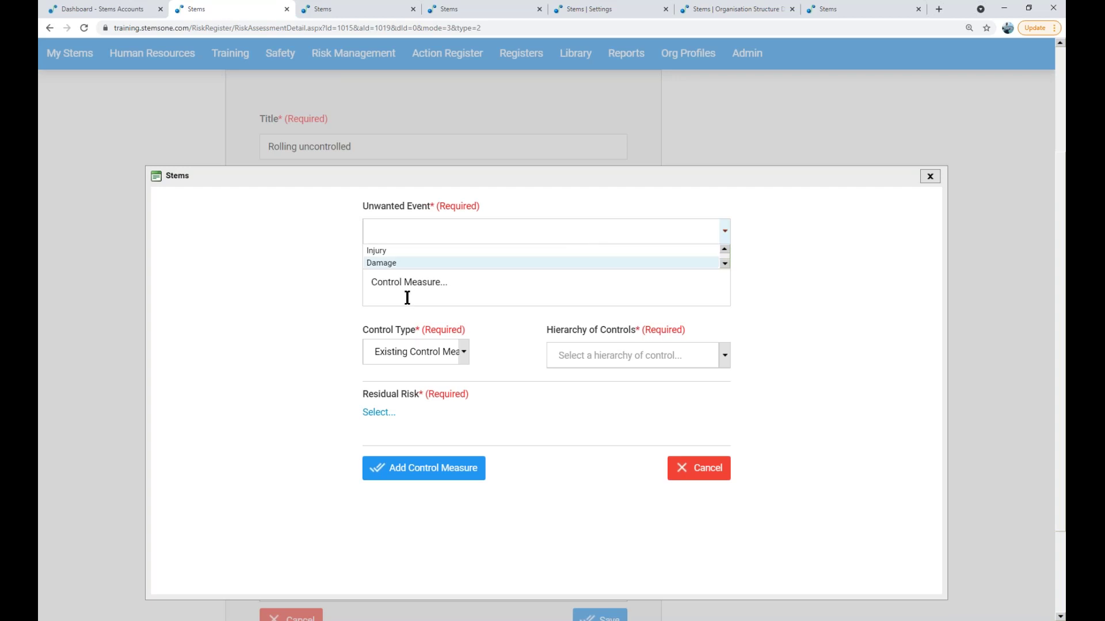
click(381, 251)
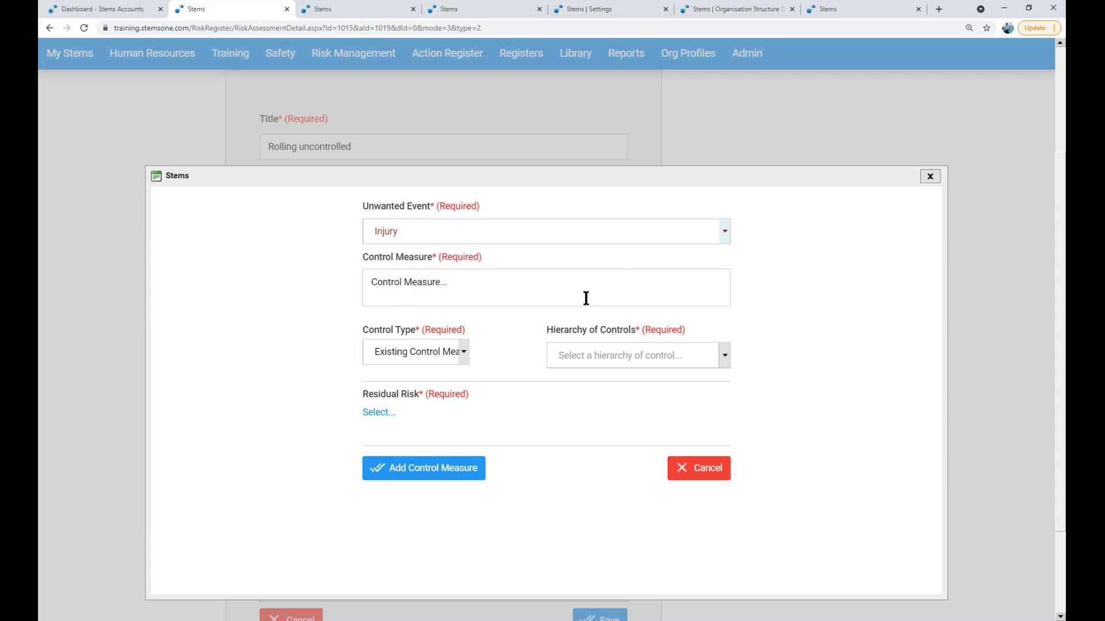
click(430, 296)
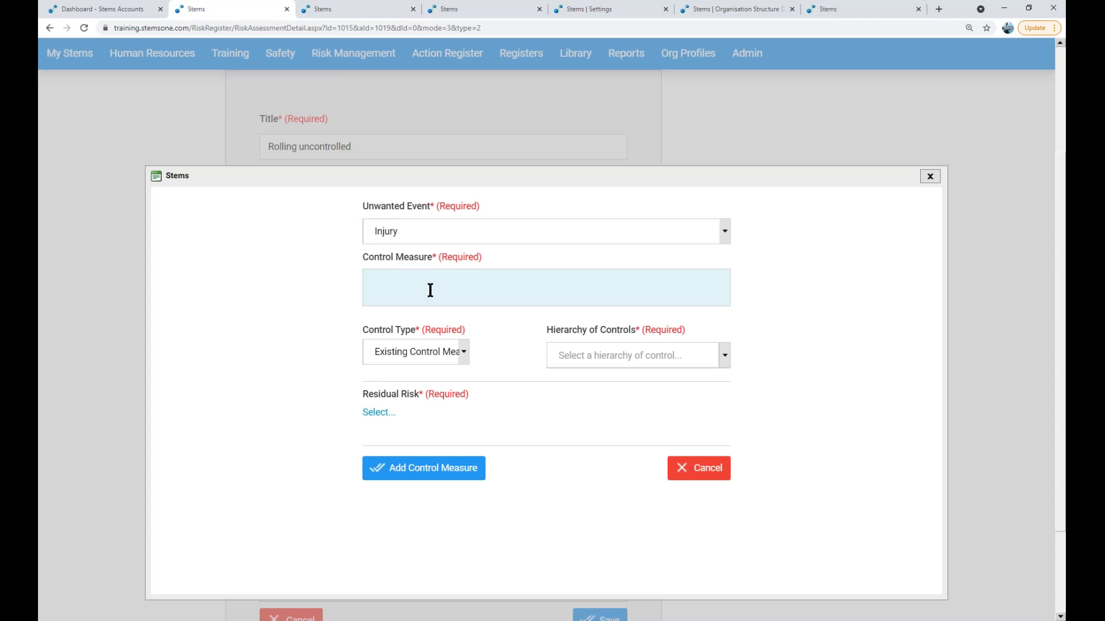
text(Control 1)
key(Left)
text(measure)
Step: Set the control type of Control measure 1 to Planned Control Measure
click(399, 356)
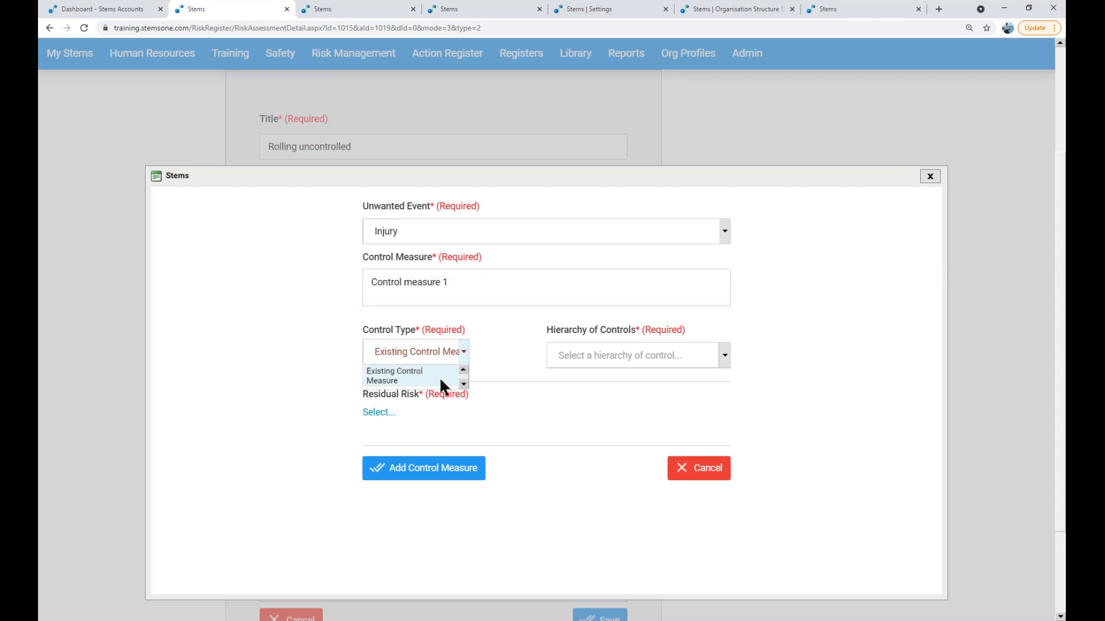
click(464, 384)
click(503, 346)
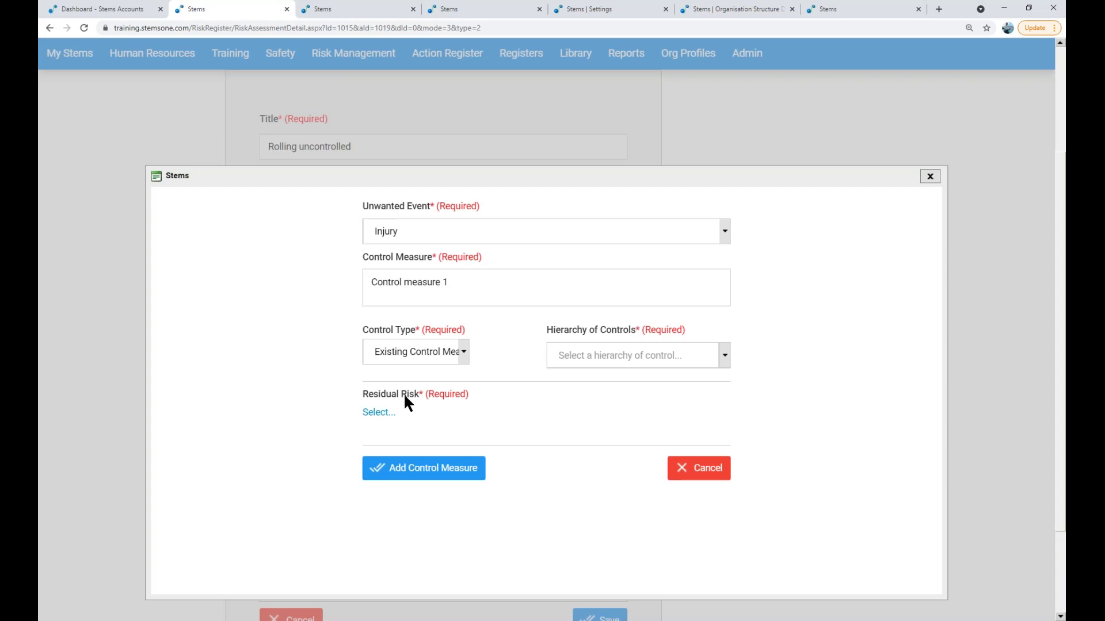
click(455, 352)
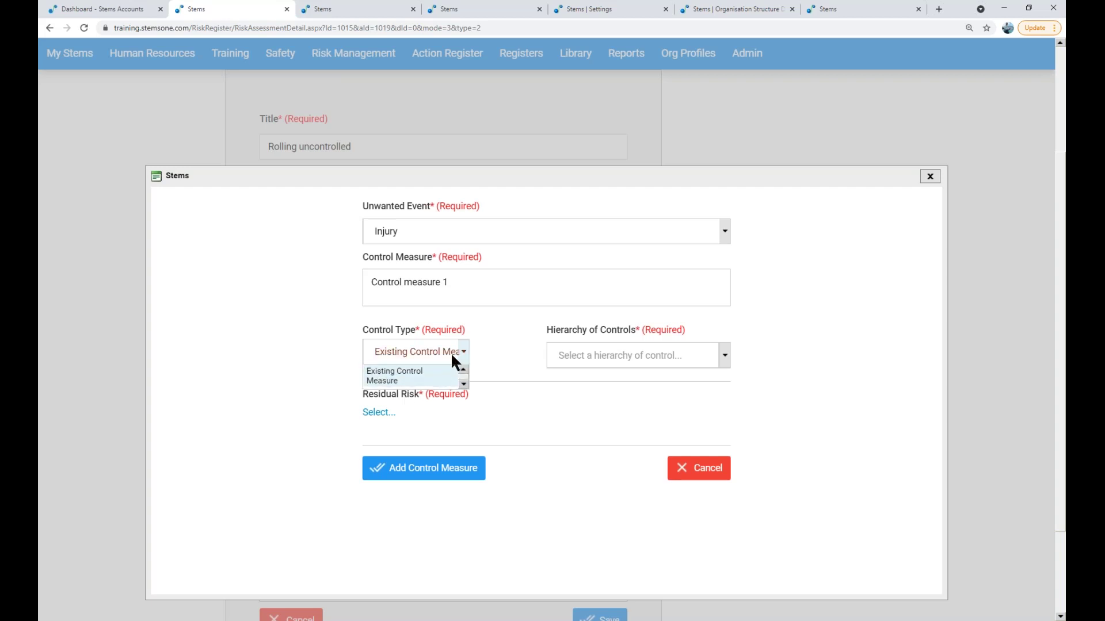
click(463, 384)
click(423, 378)
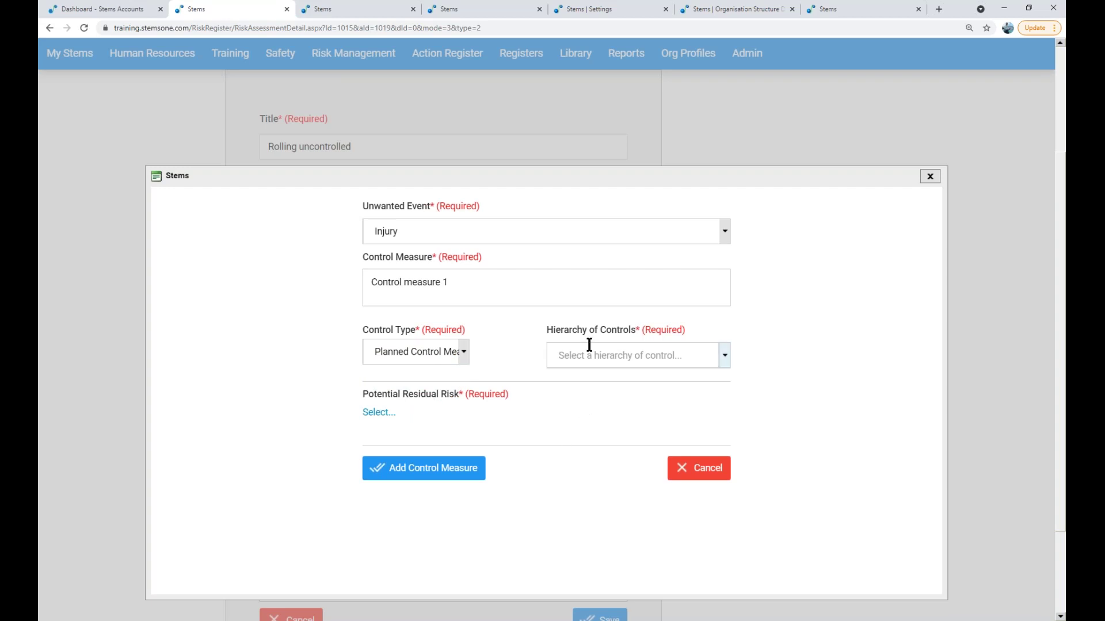
Step: Set the hierarchy of controls to Engineering and review the descriptions of the other control levels
click(592, 351)
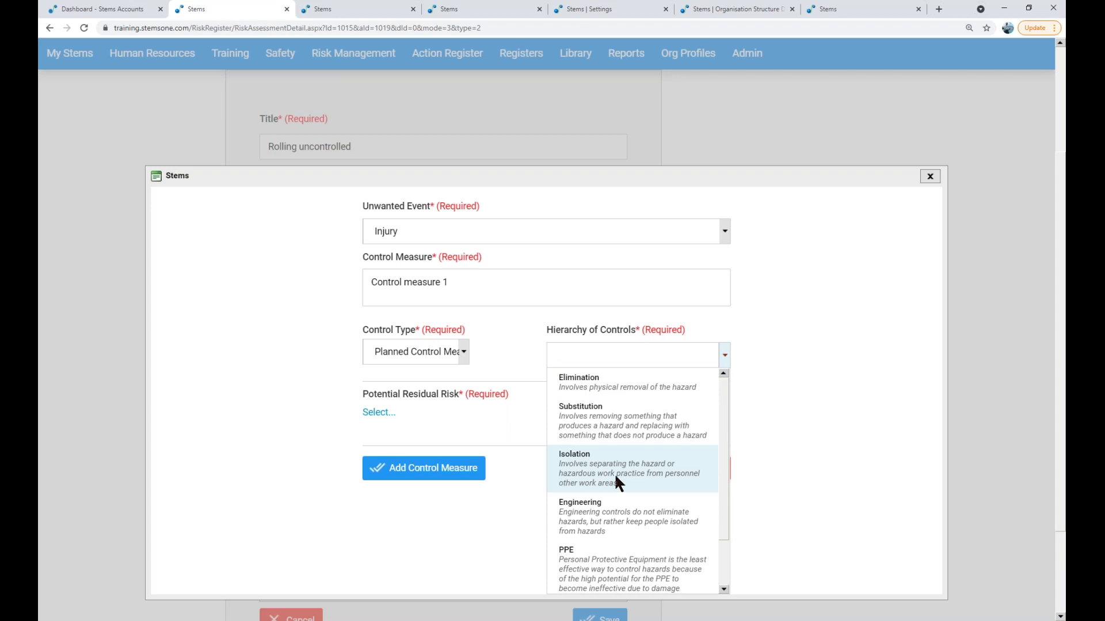
scroll(616, 477, down, 1)
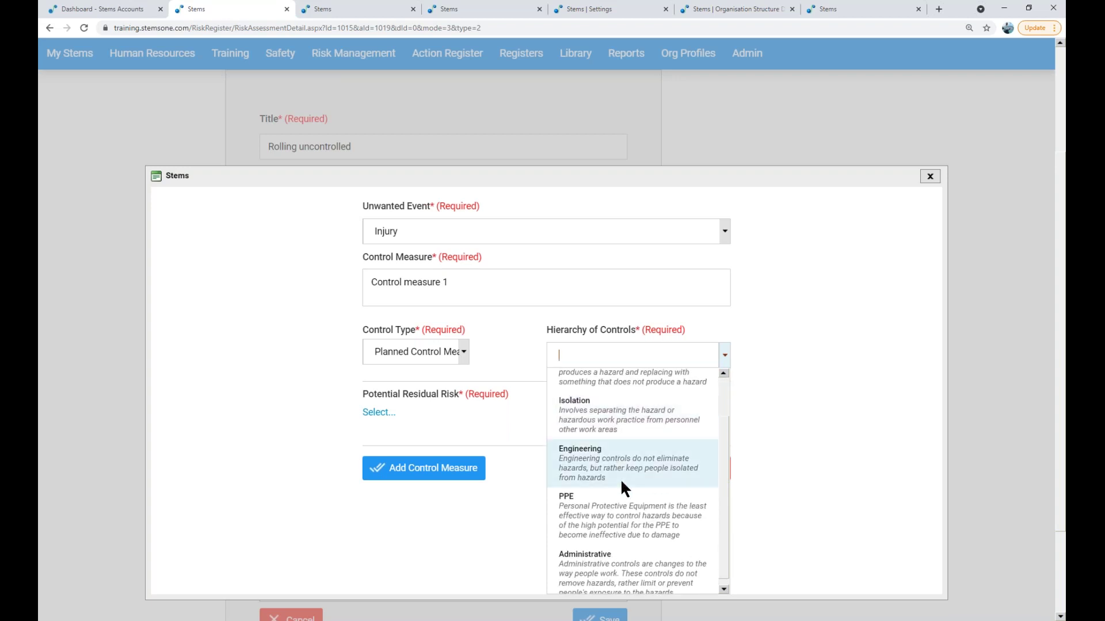
click(628, 465)
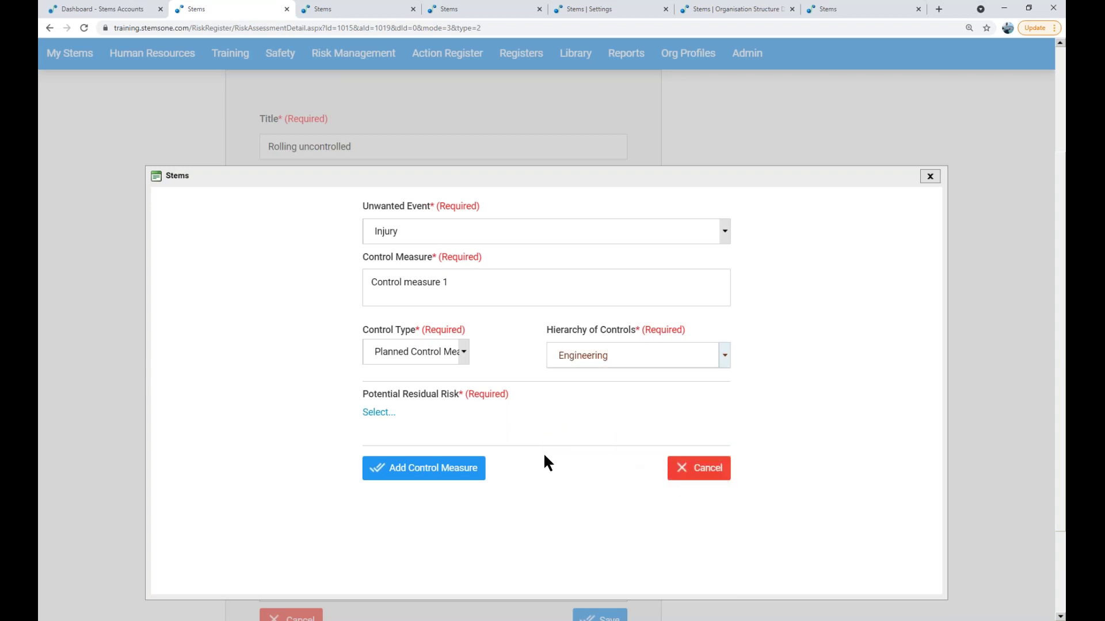
click(677, 351)
scroll(672, 489, up, 2)
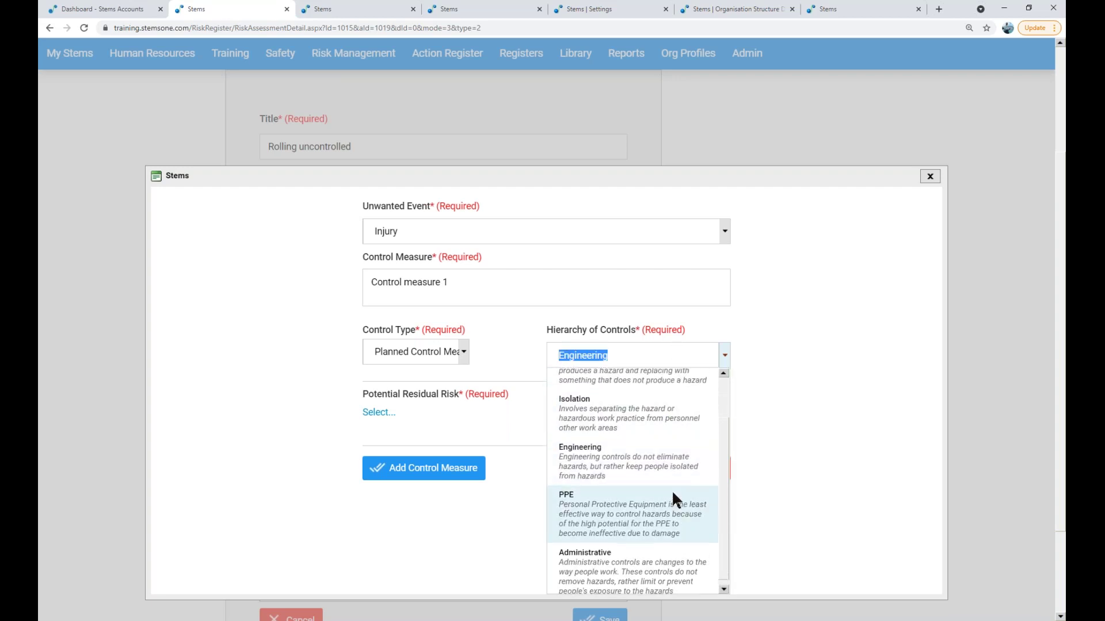
scroll(668, 490, up, 1)
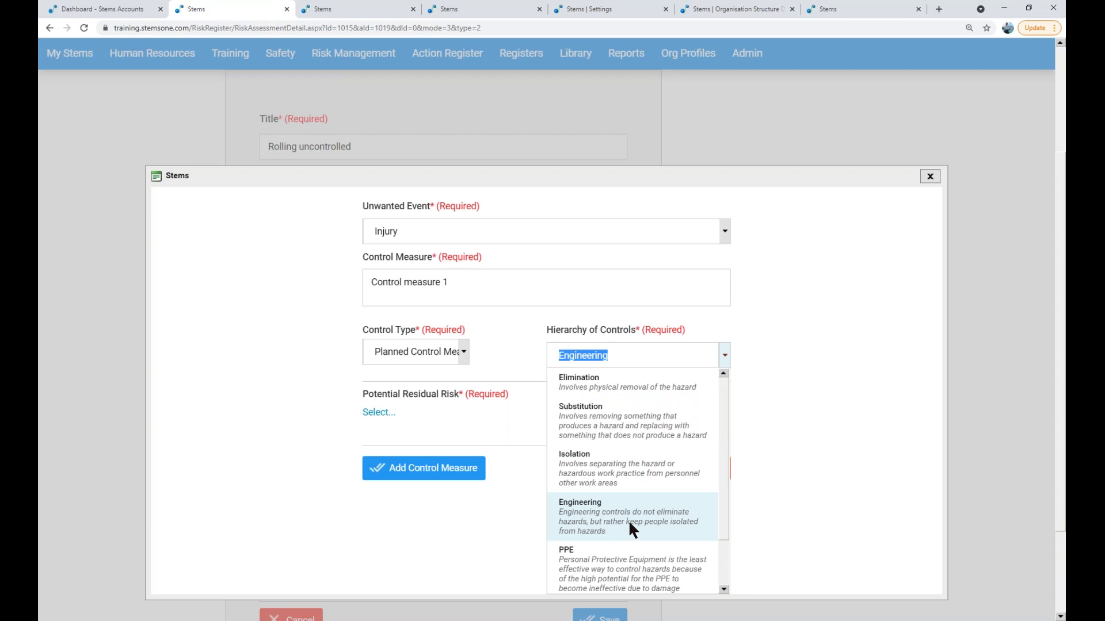
scroll(629, 520, down, 1)
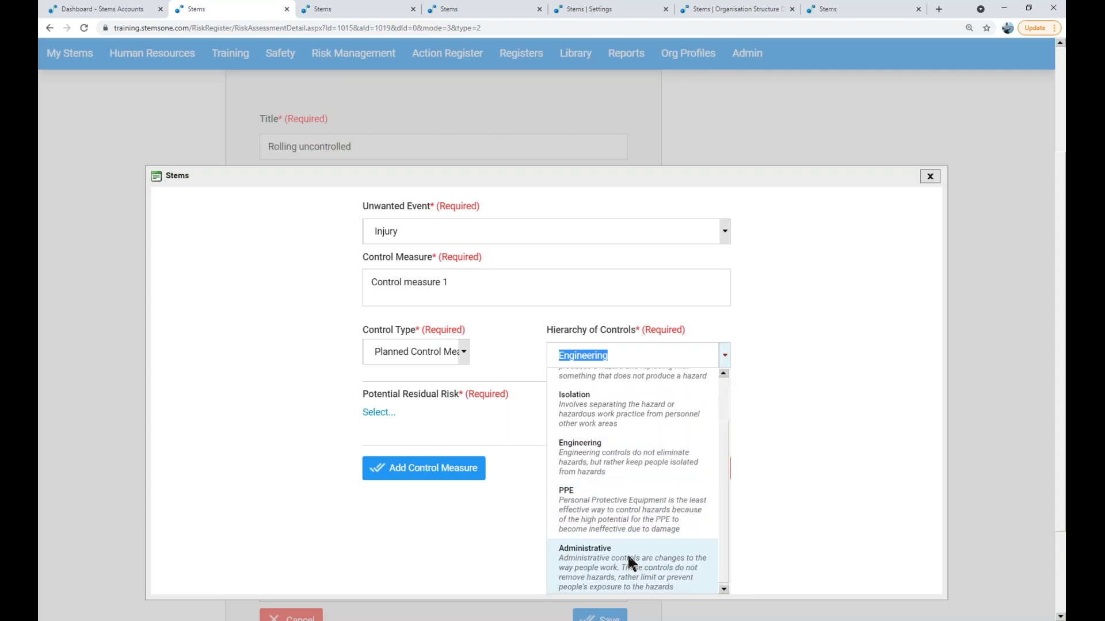
scroll(590, 454, up, 1)
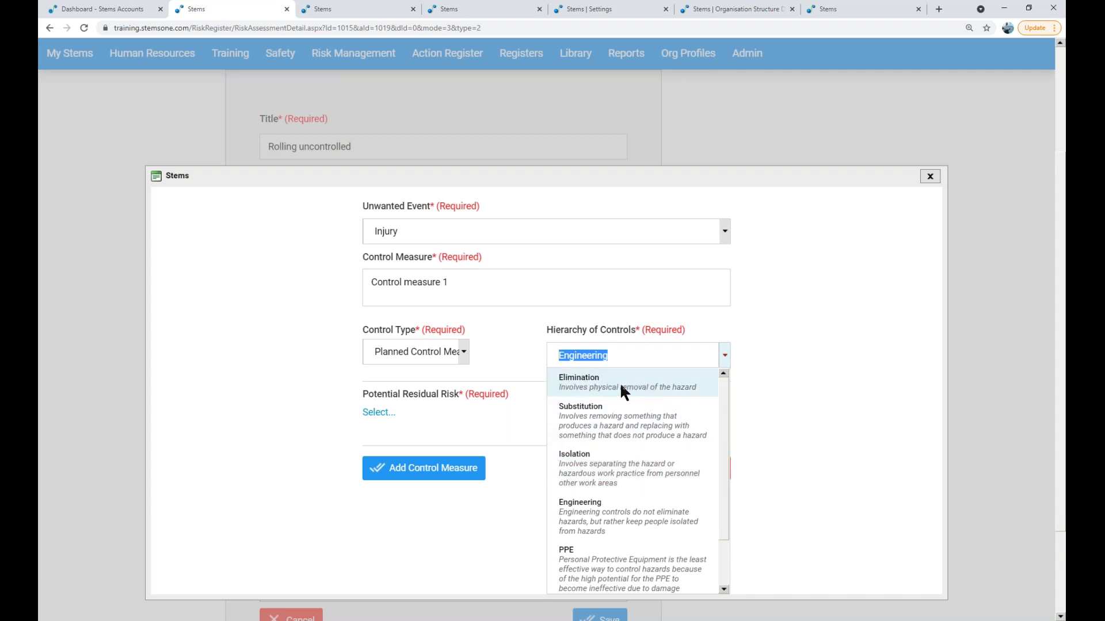
click(816, 343)
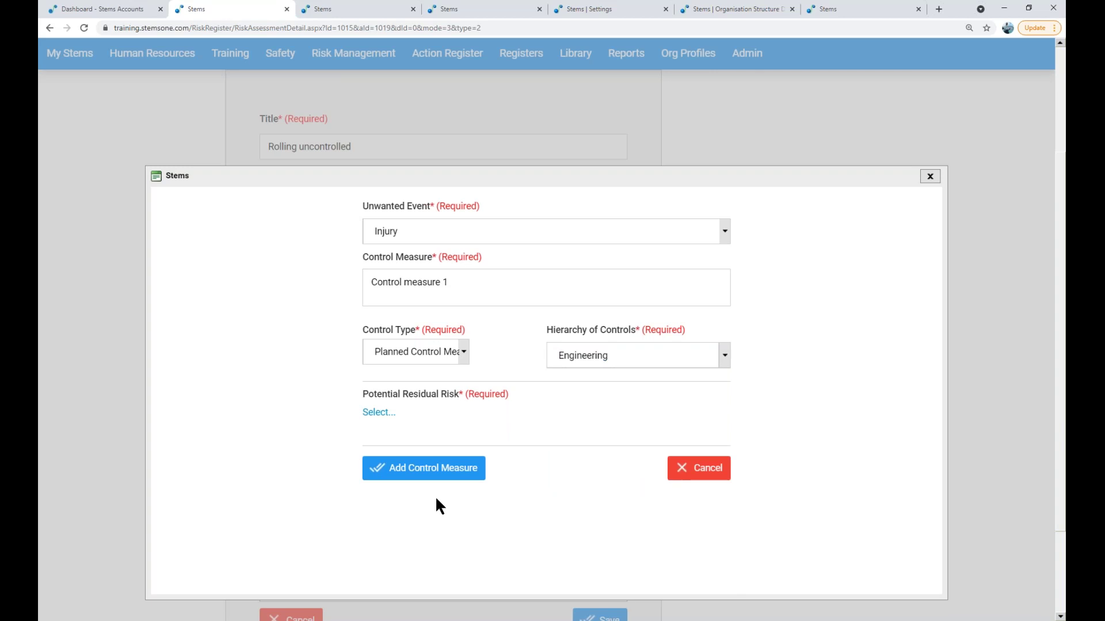
Step: Rate the potential residual risk as Slight Injury or Health Effect with Rare likelihood (Low), and add the control measure
click(380, 419)
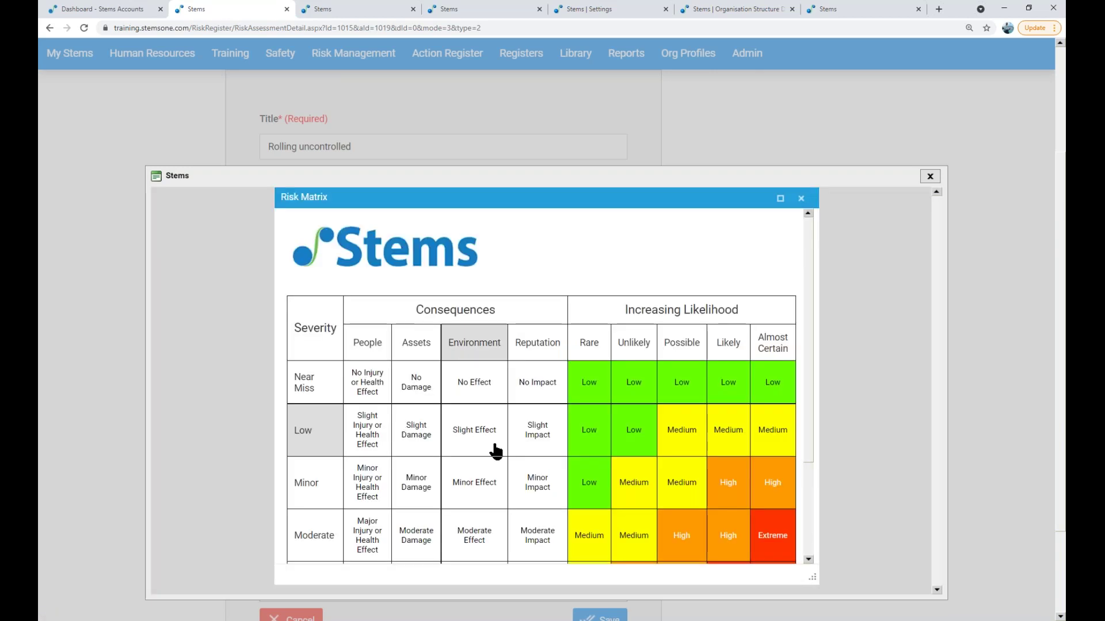
scroll(449, 494, down, 1)
scroll(448, 494, down, 1)
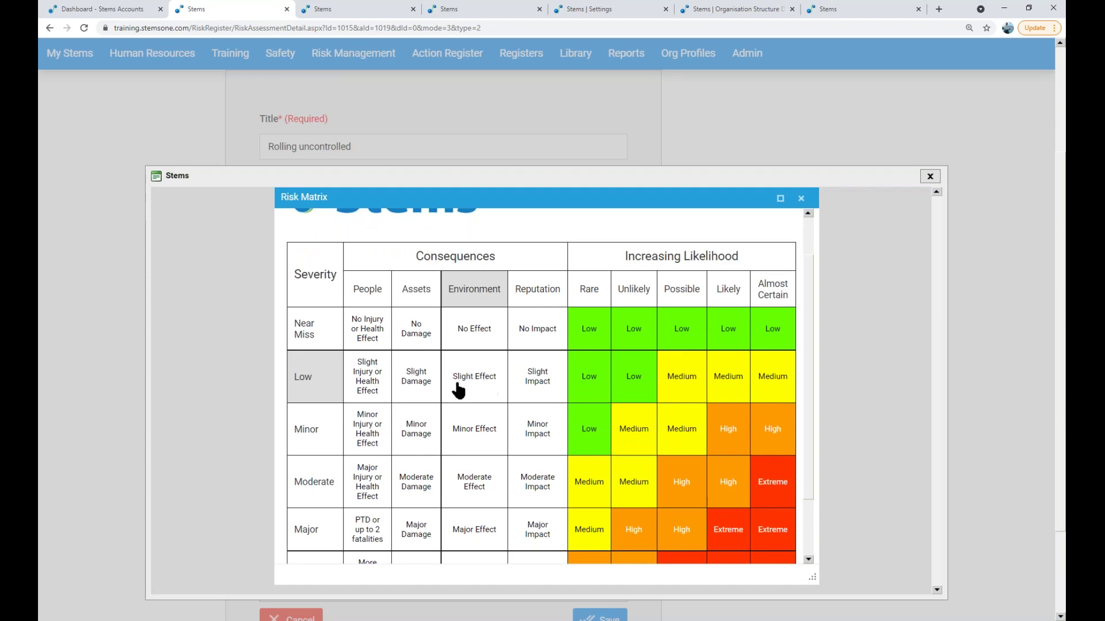
click(368, 388)
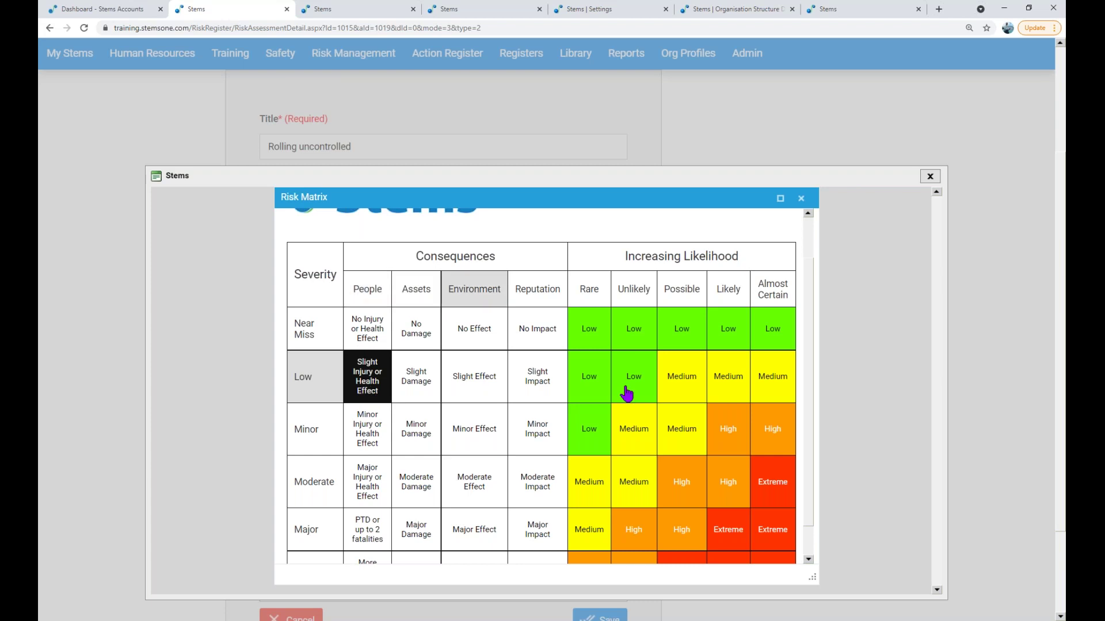
click(591, 382)
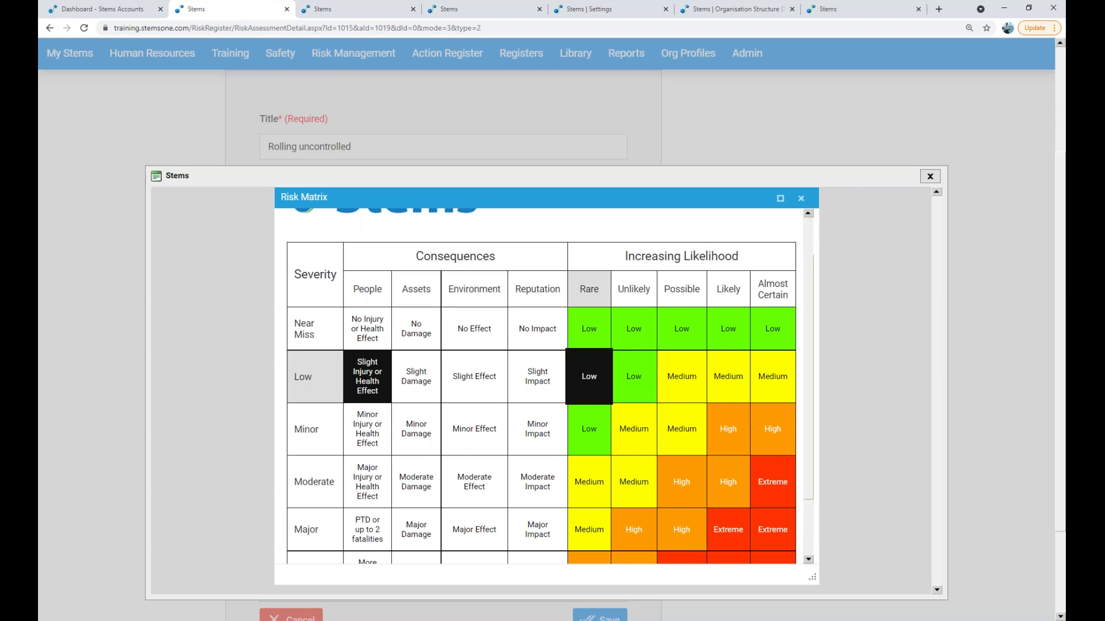
scroll(689, 476, down, 1)
click(768, 537)
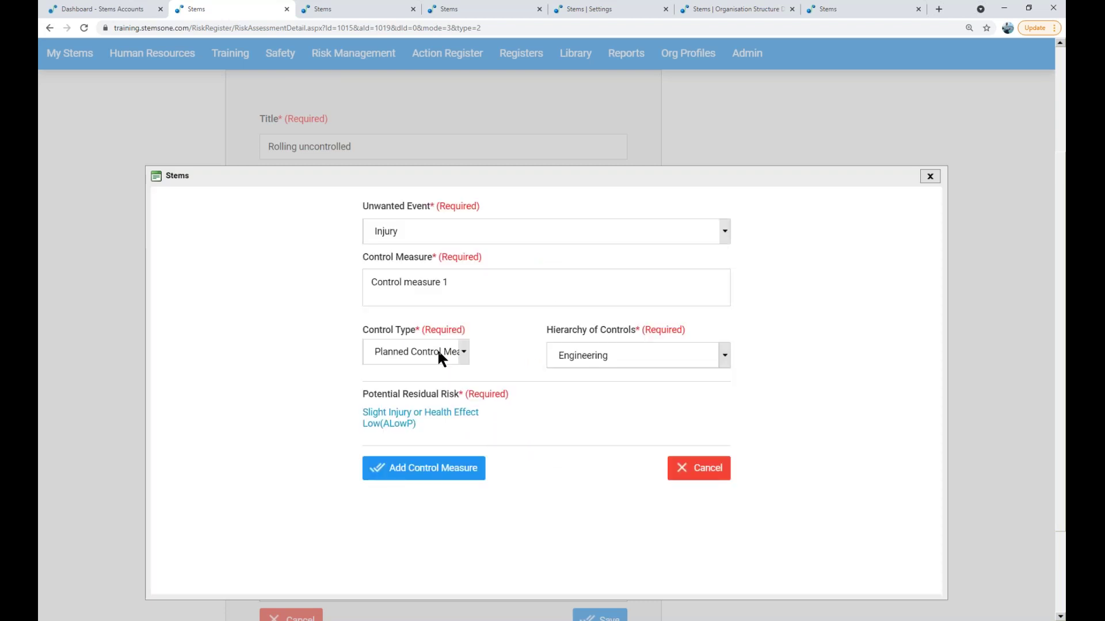
click(440, 472)
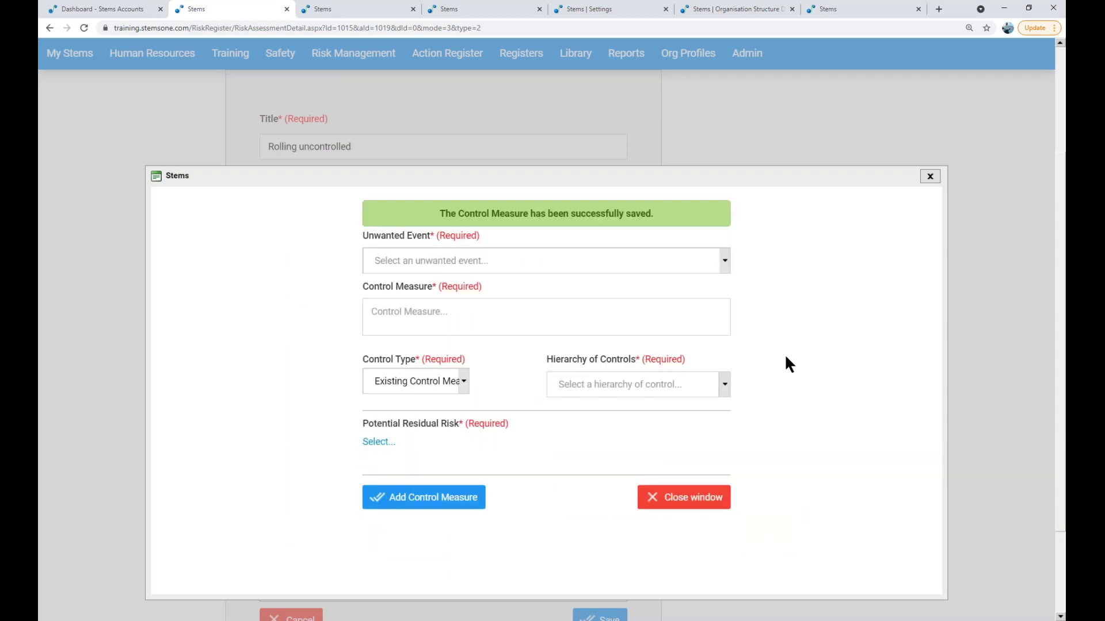
Step: Start another control measure for the Injury unwanted event and describe it as "Control measure 2"
click(553, 264)
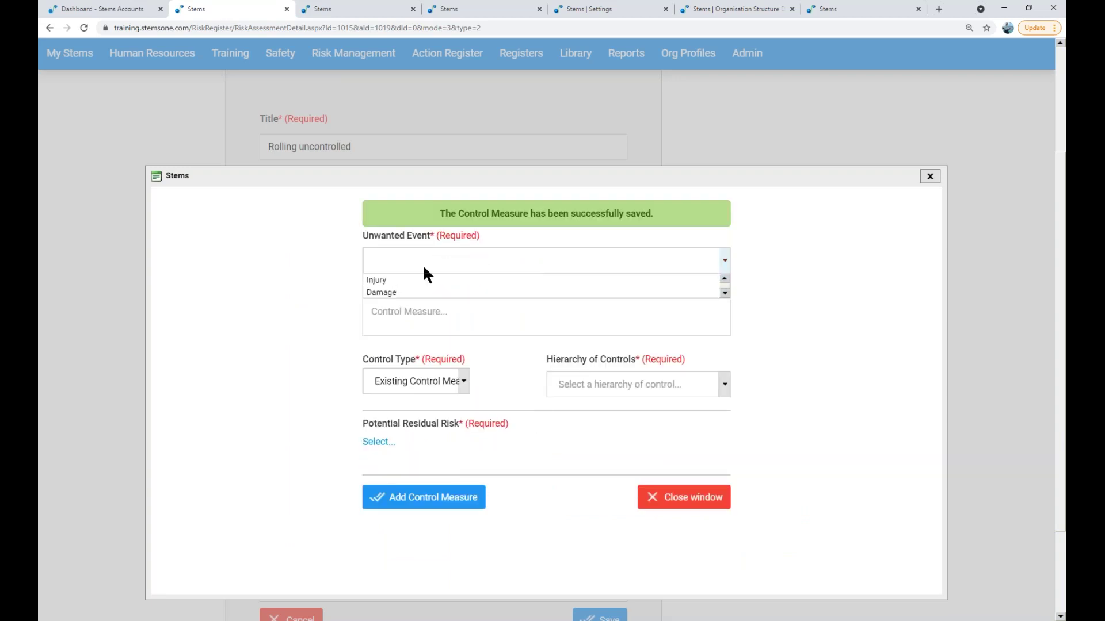
click(401, 280)
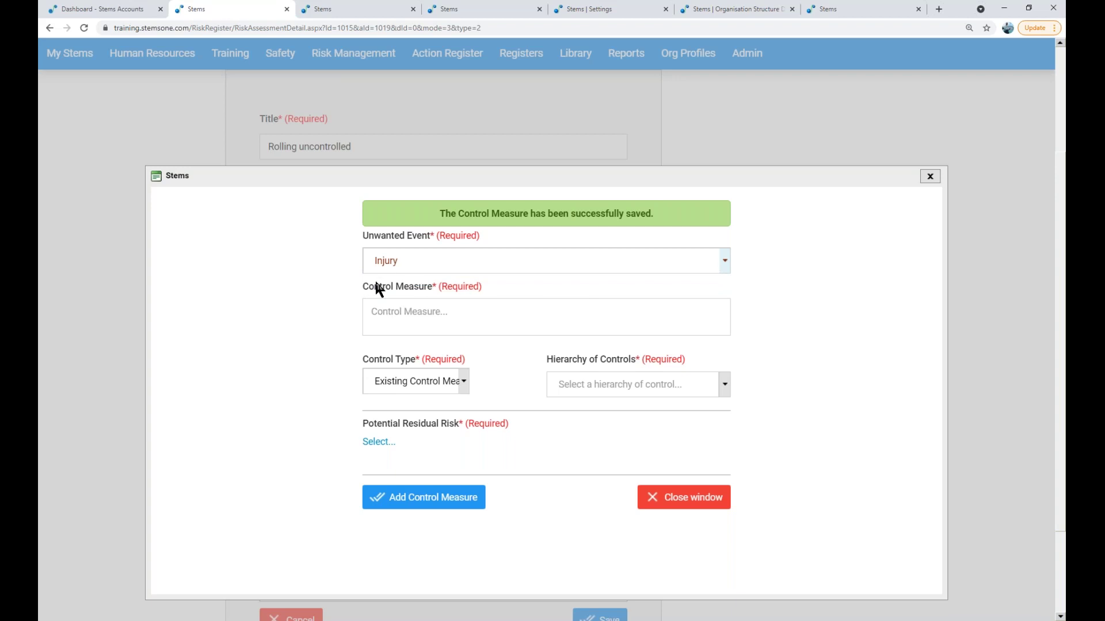
click(470, 314)
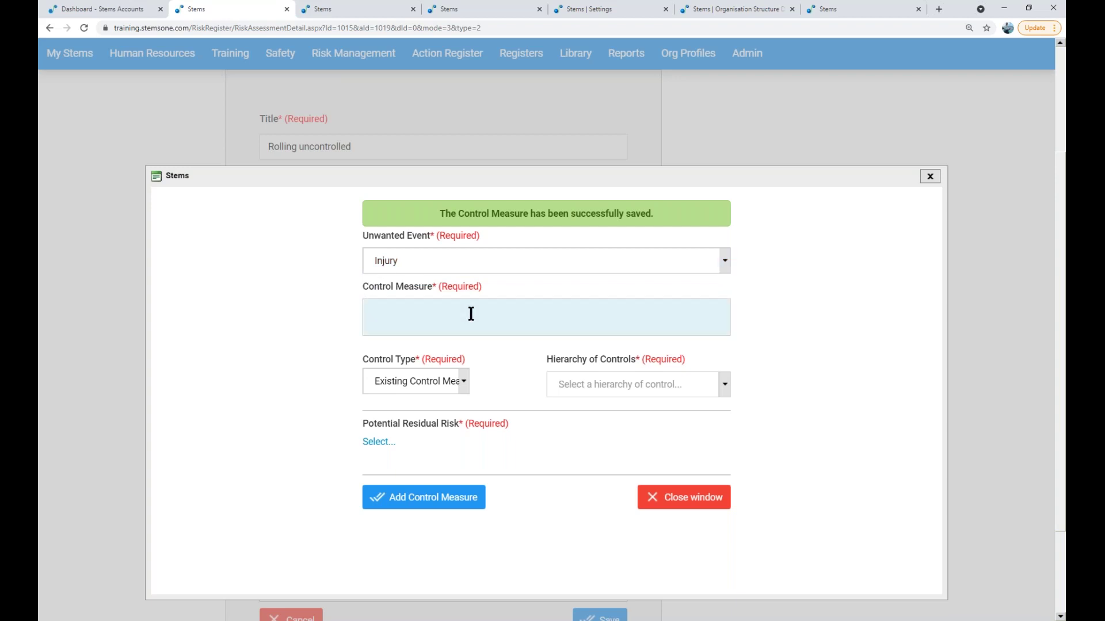
text(Control measure 2)
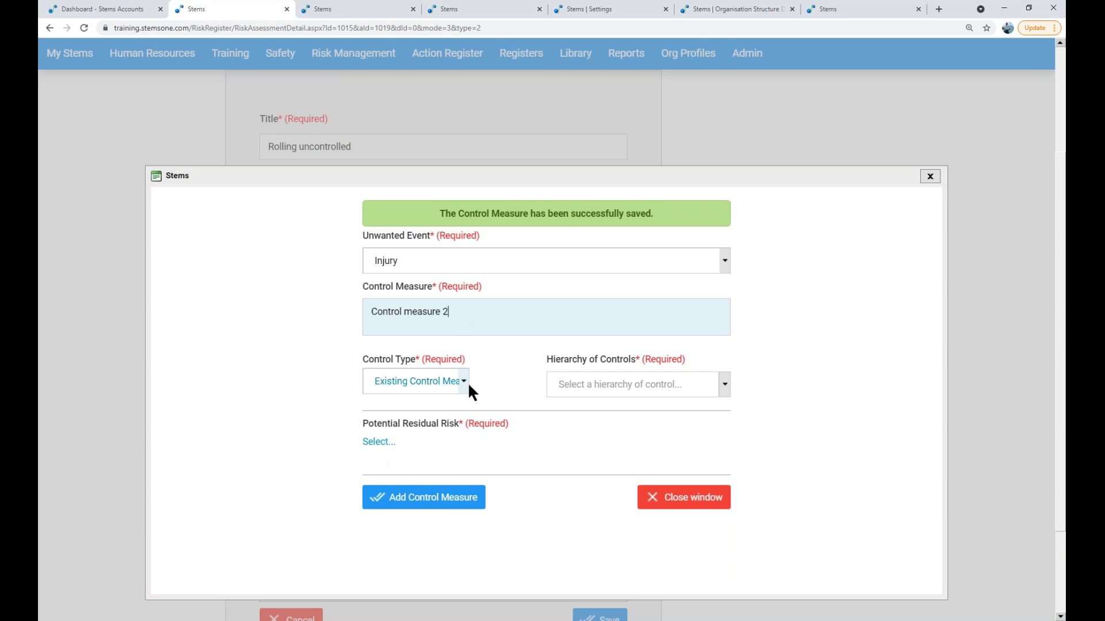
click(570, 384)
scroll(650, 546, down, 3)
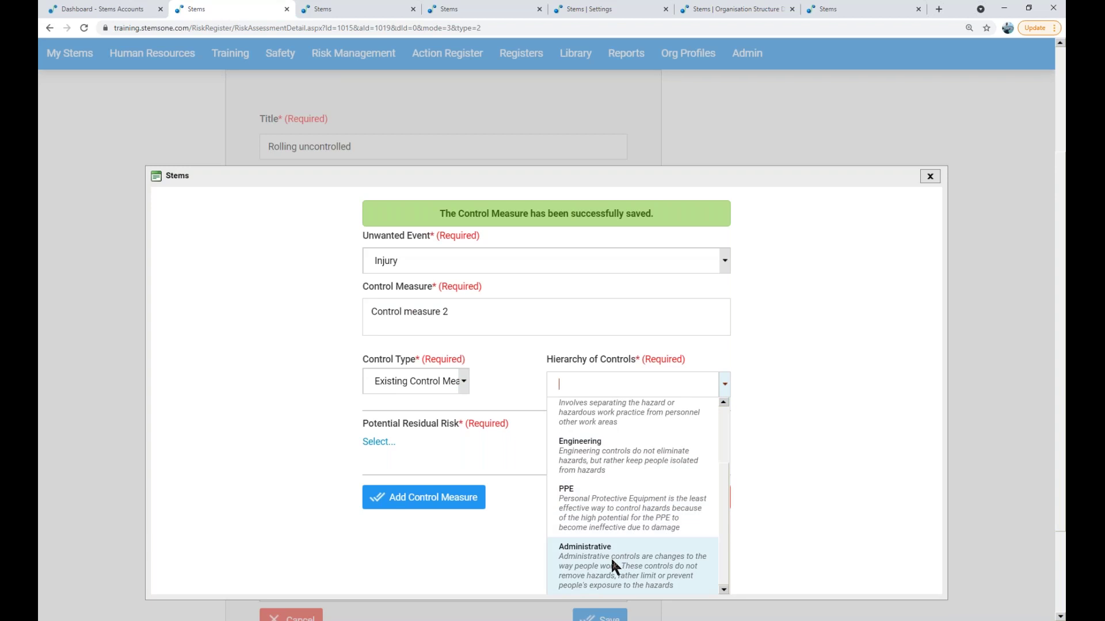
click(610, 557)
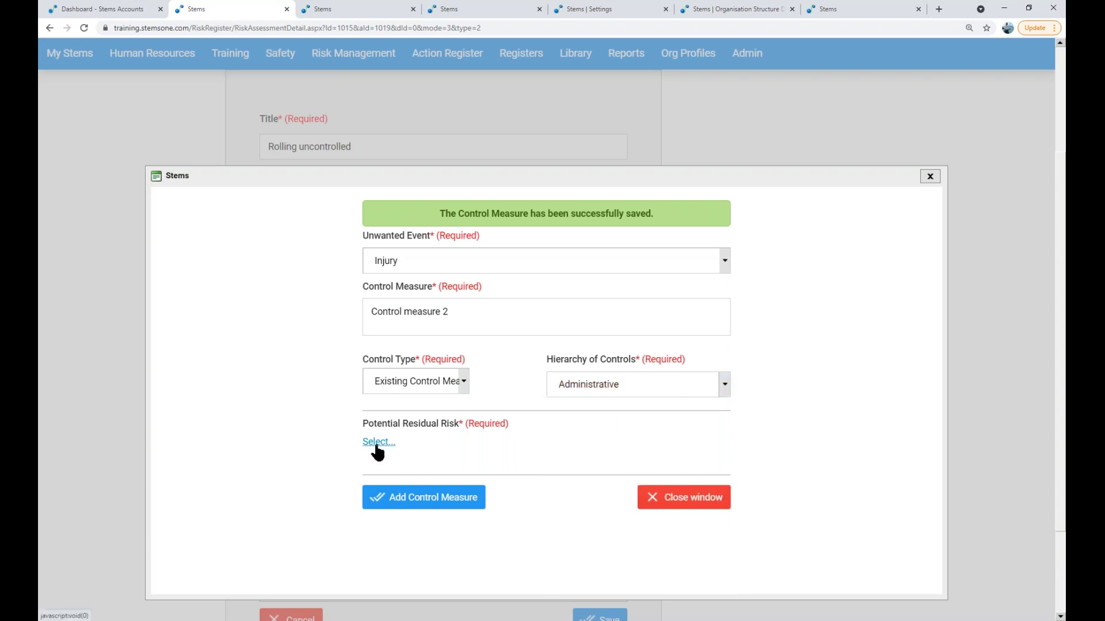
click(376, 445)
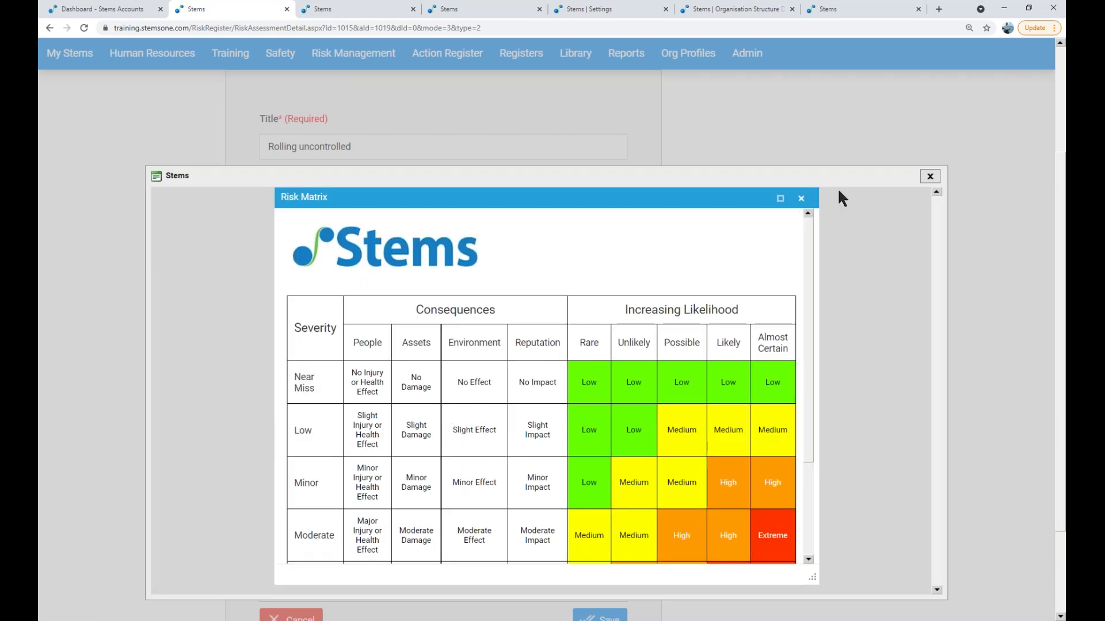
click(930, 177)
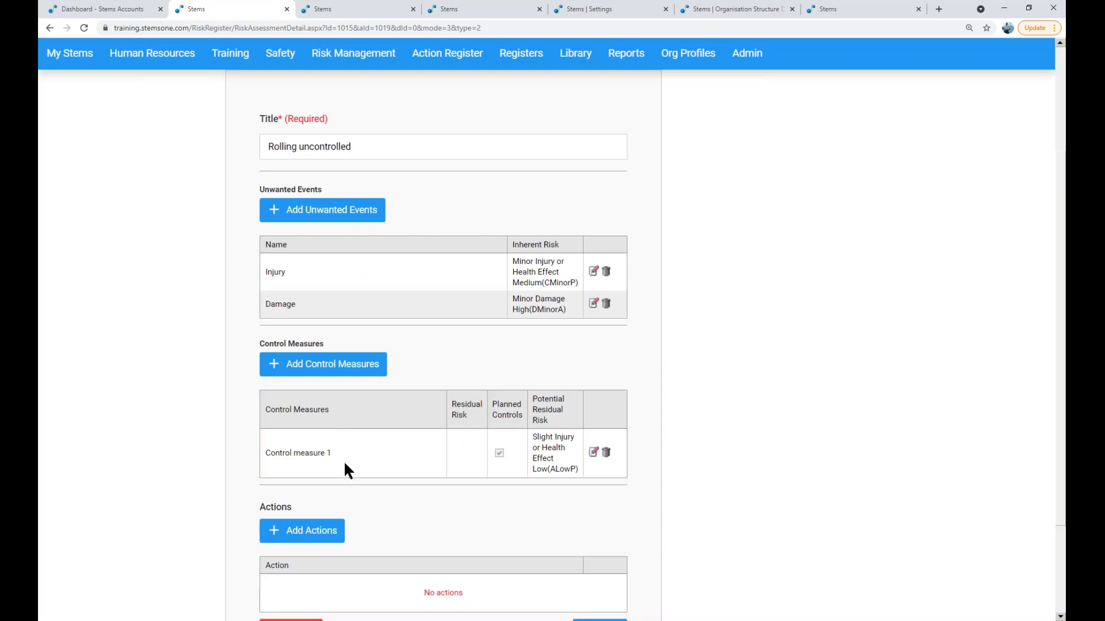
Step: Start a new existing control measure for the Injury unwanted event, described as "Control measure 2", with Engineering as its hierarchy of controls
click(342, 370)
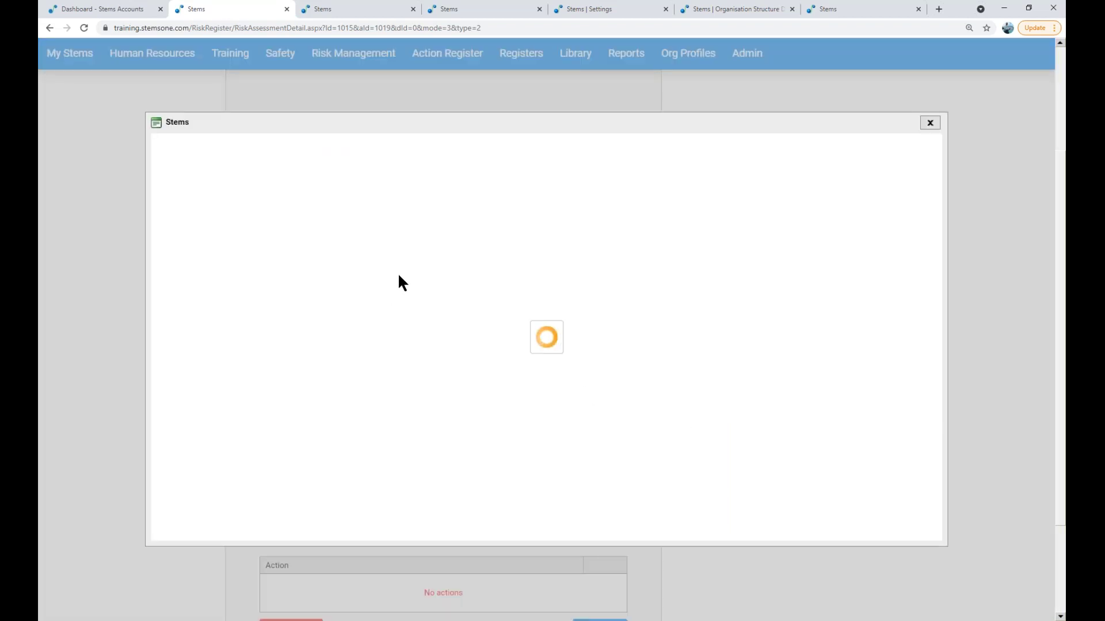
click(415, 174)
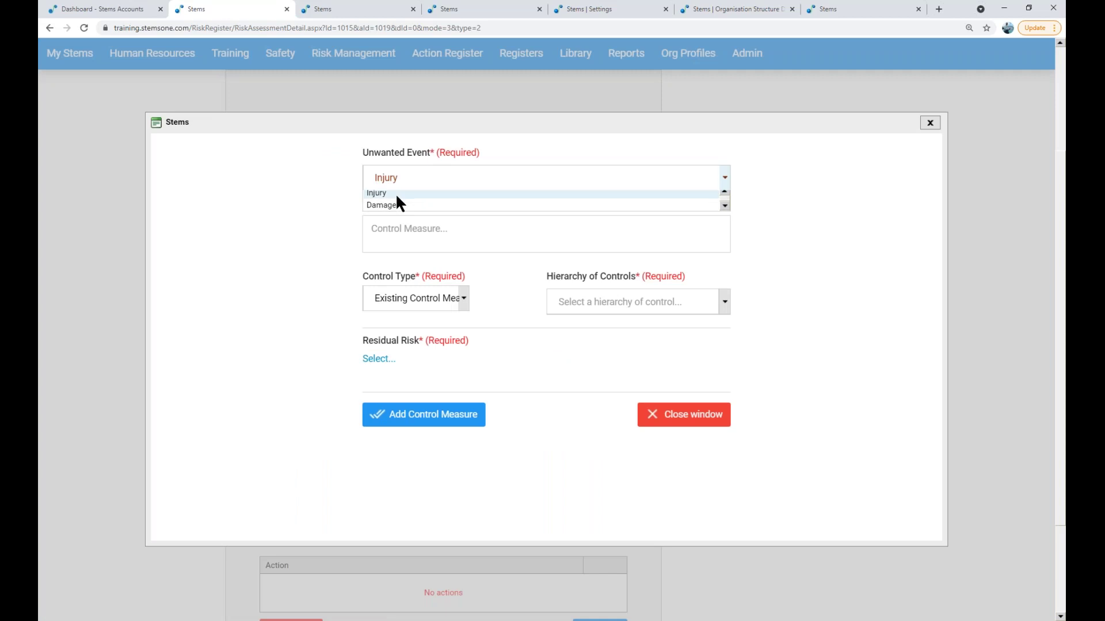
click(395, 193)
click(417, 234)
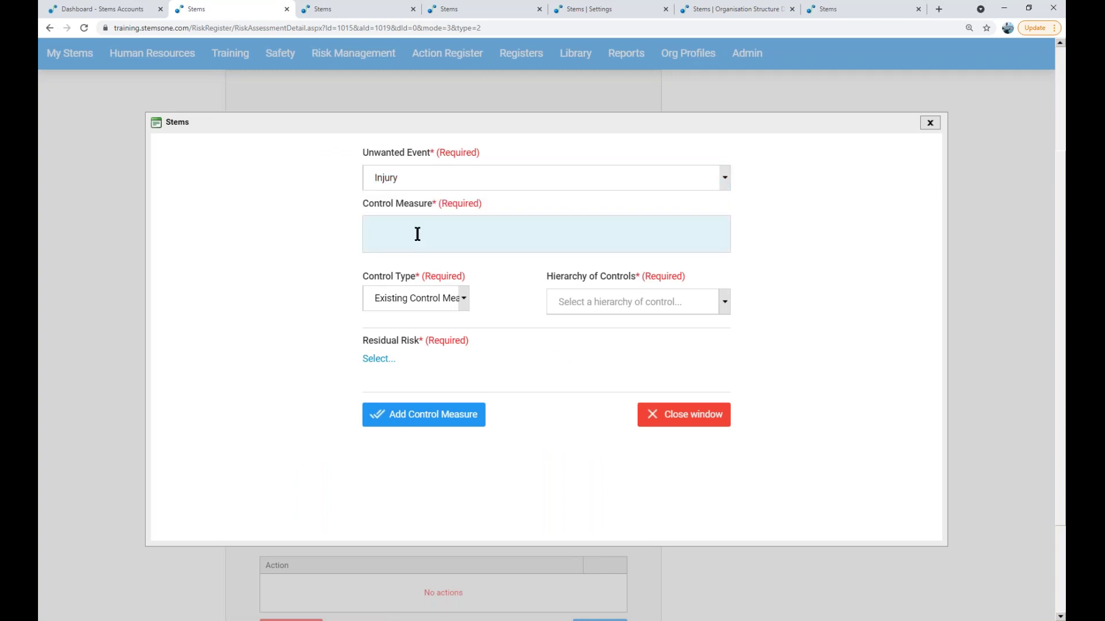
text(Control measure 2)
click(596, 305)
click(598, 444)
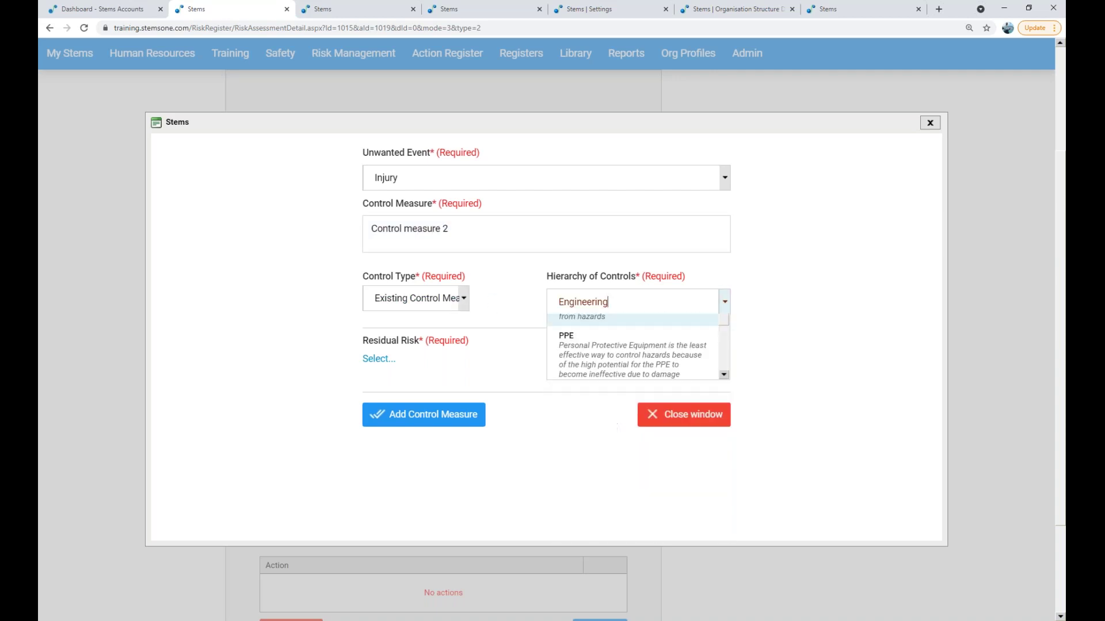
Step: Rate the residual risk as Slight Injury or Health Effect with Rare likelihood (Low), and add Control measure 2
click(378, 360)
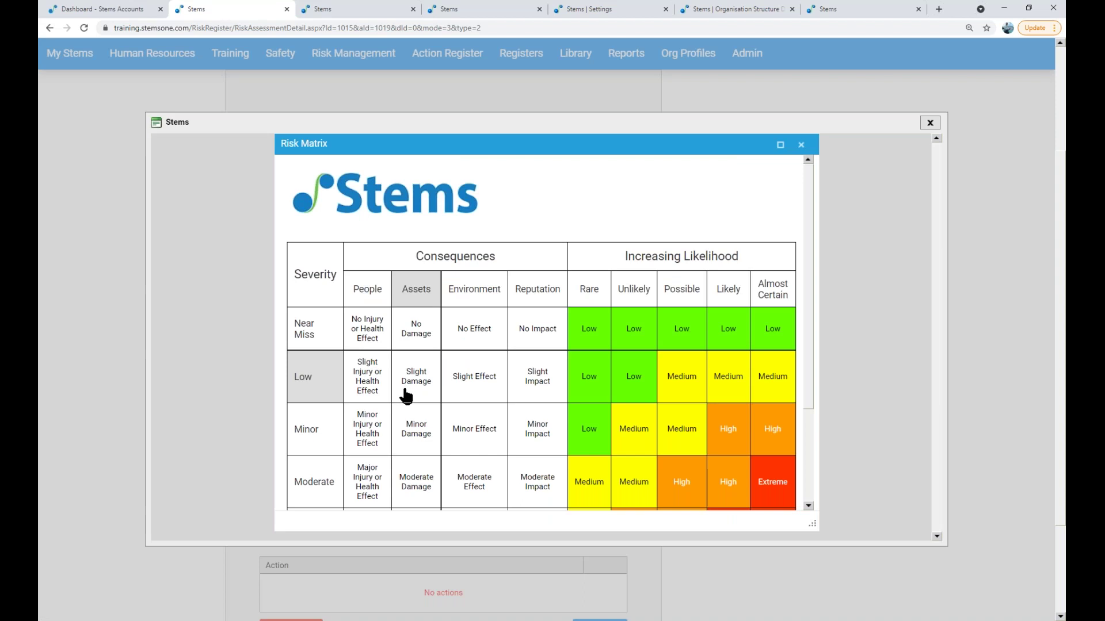
click(369, 382)
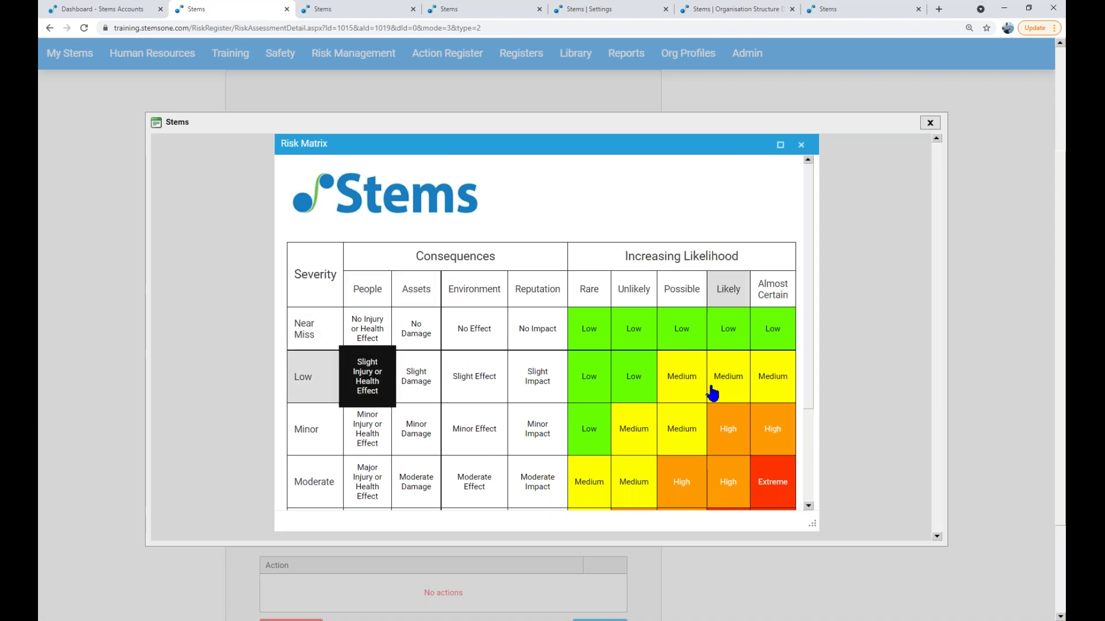
click(605, 391)
scroll(771, 472, down, 3)
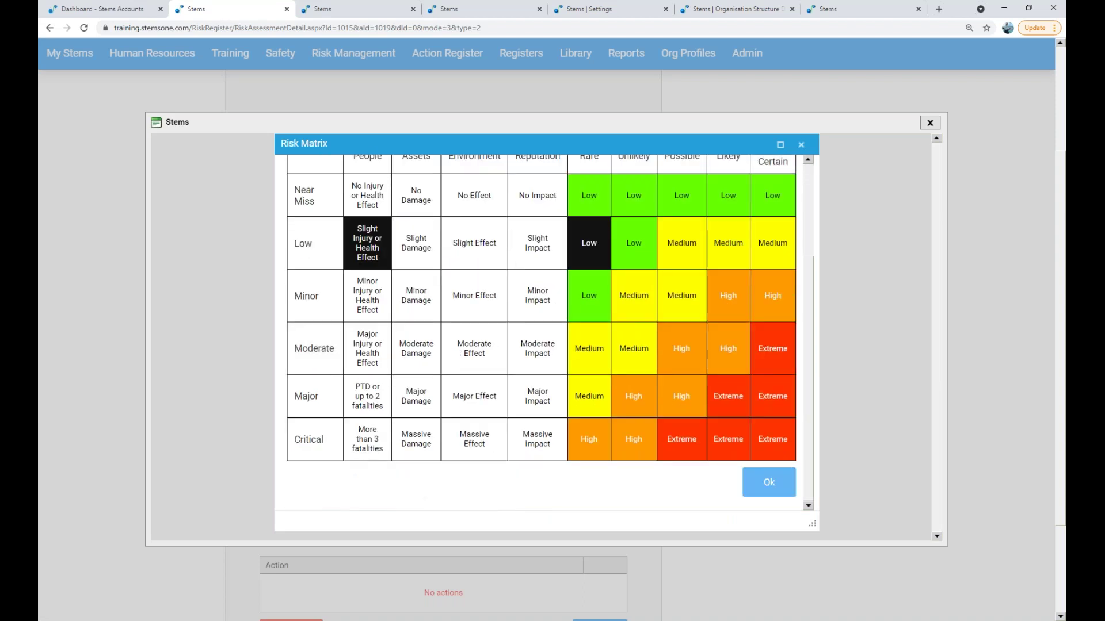
click(769, 482)
click(436, 422)
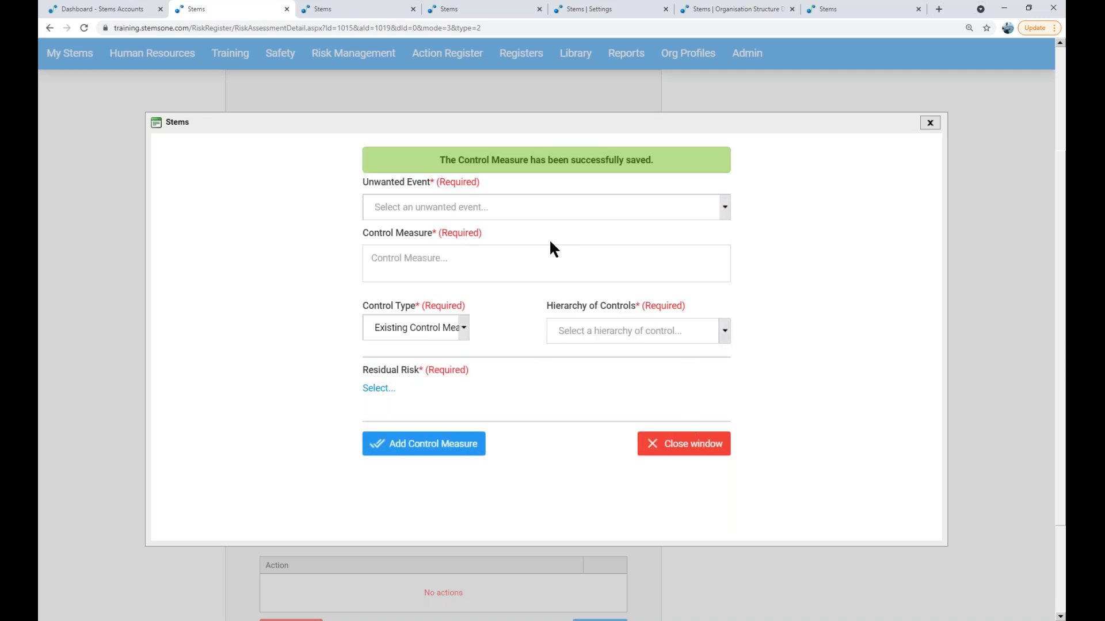
Step: Describe another existing control measure as "CM 3" for the Damage unwanted event, with Isolation as its hierarchy of controls
click(475, 206)
click(388, 237)
click(397, 267)
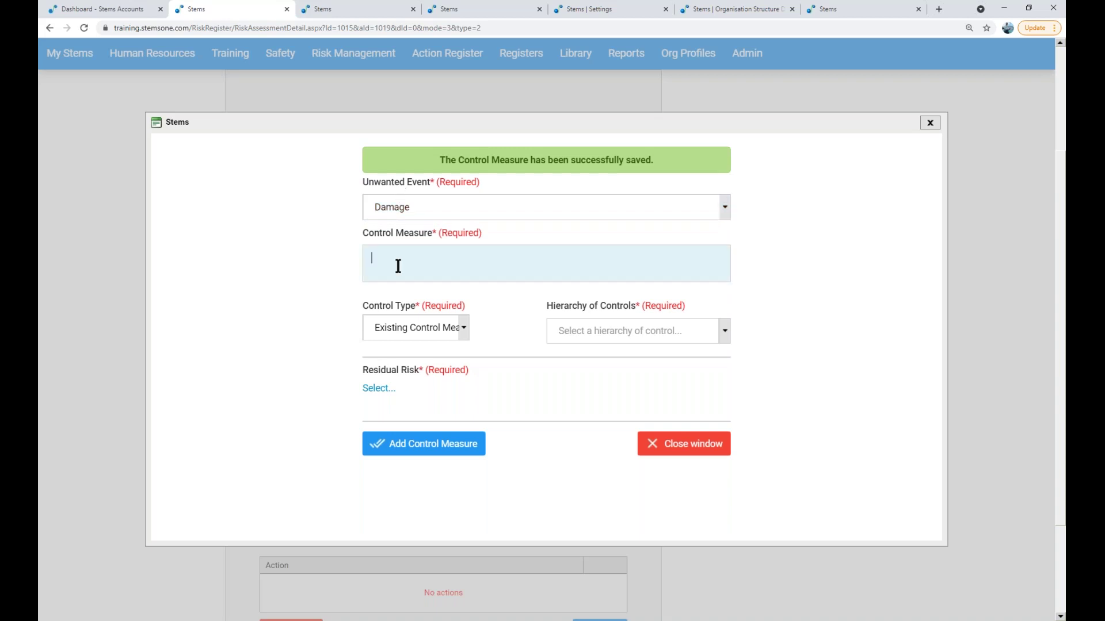
text(CM 3)
click(575, 331)
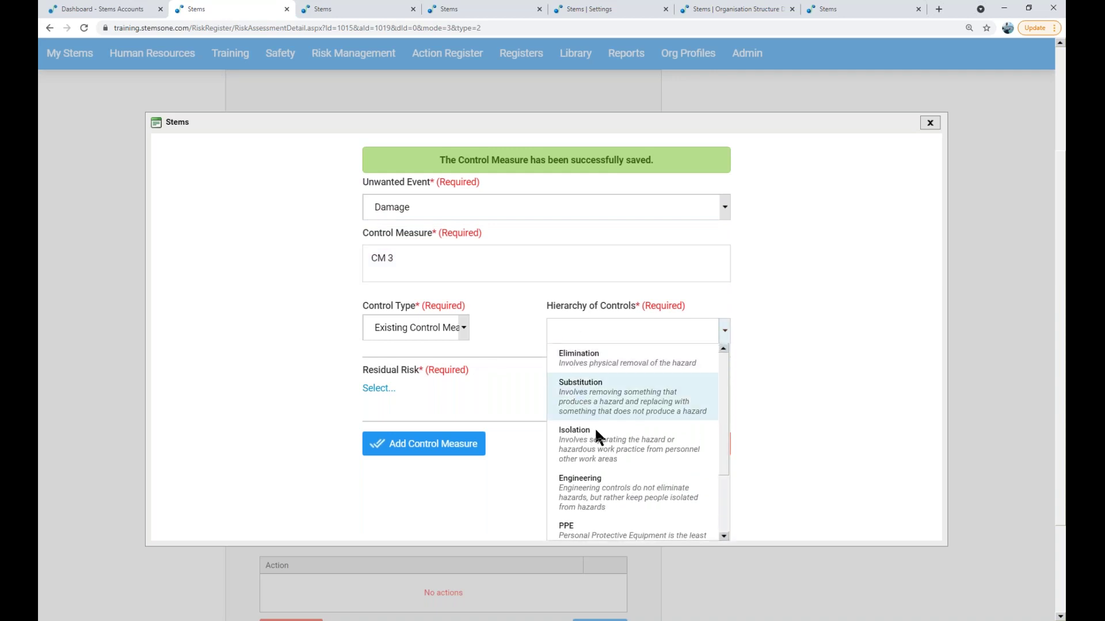
scroll(596, 460, down, 2)
click(576, 351)
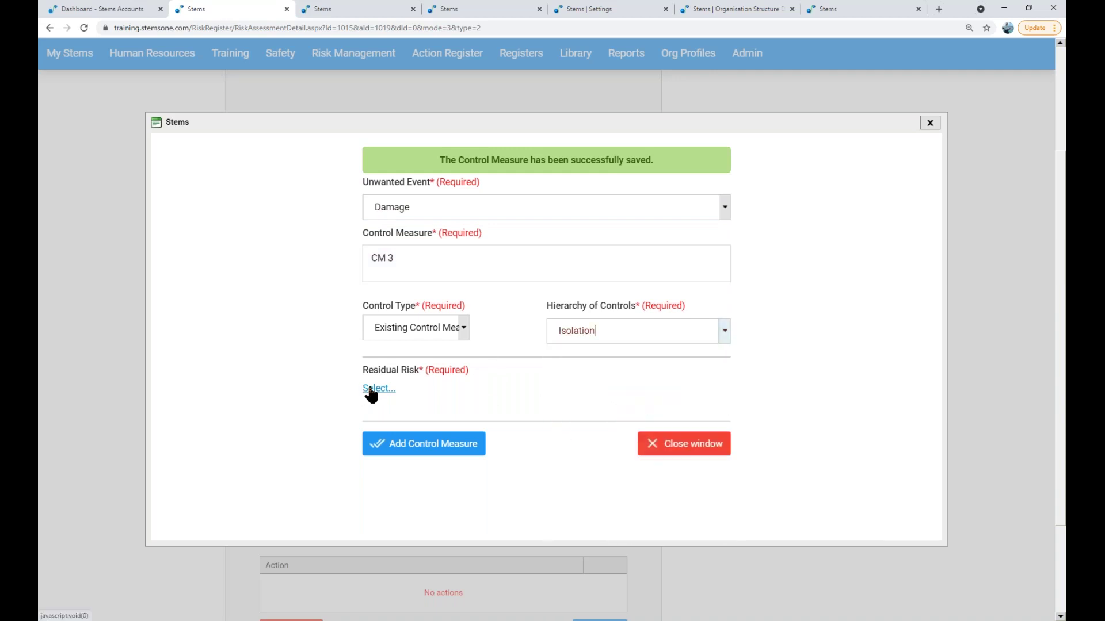
Step: Rate the residual risk of CM 3 as Slight Damage with Unlikely likelihood (Low), add the measure and close the form
click(370, 391)
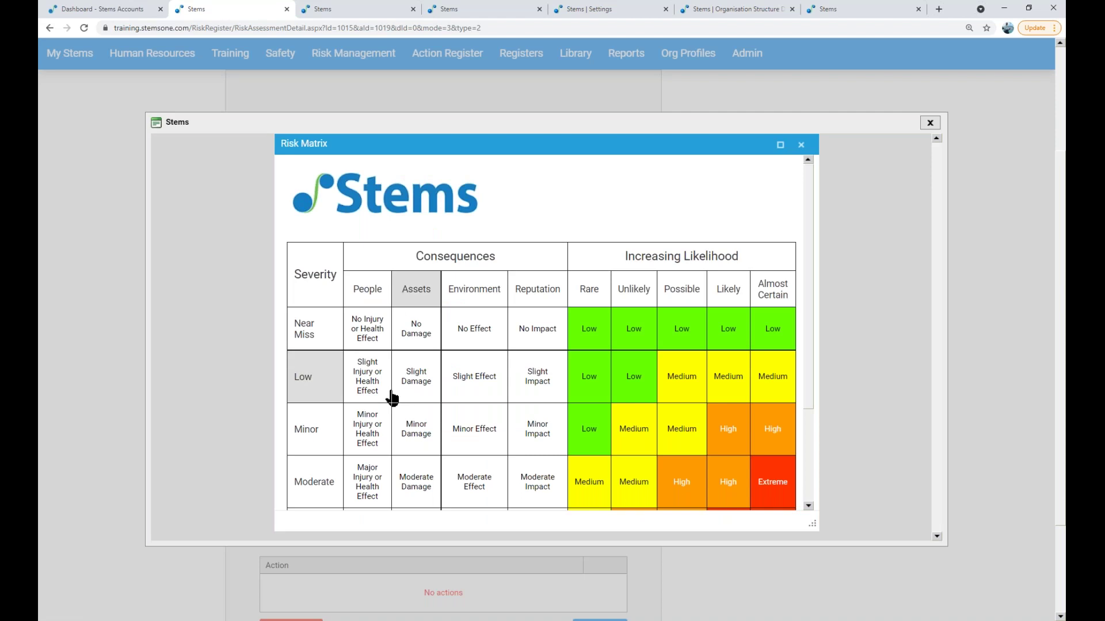
click(416, 383)
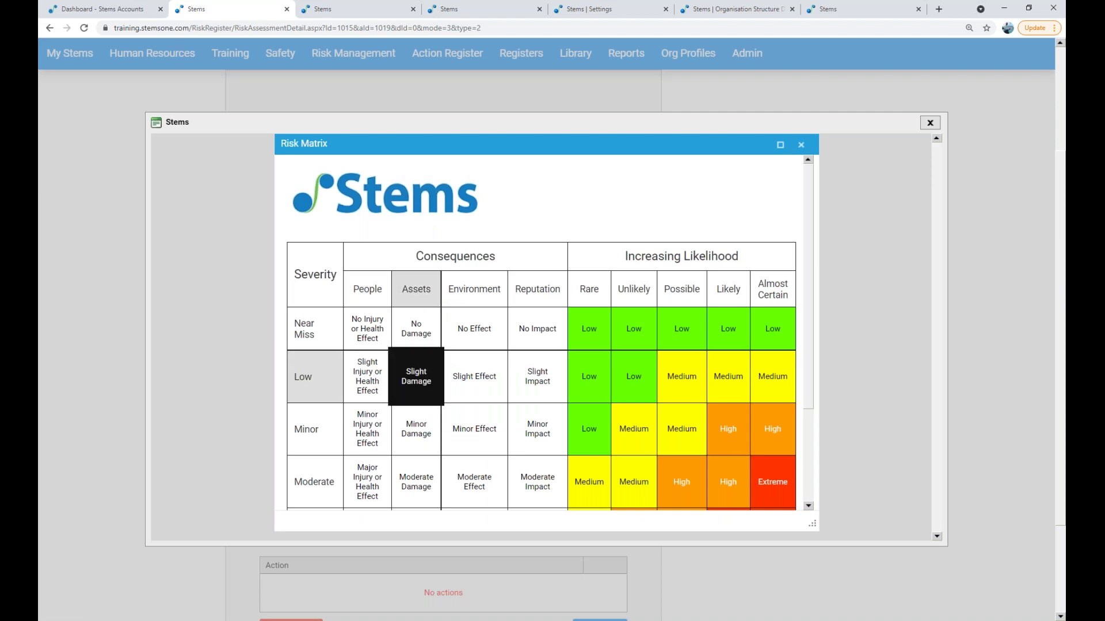
click(627, 382)
scroll(653, 459, down, 5)
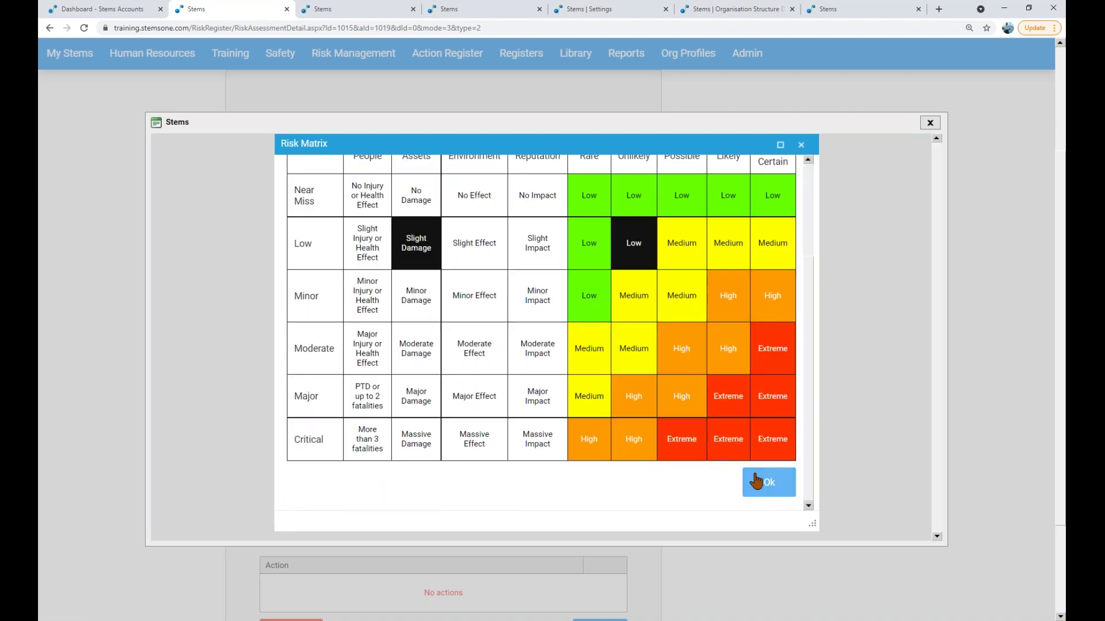
click(763, 482)
click(404, 447)
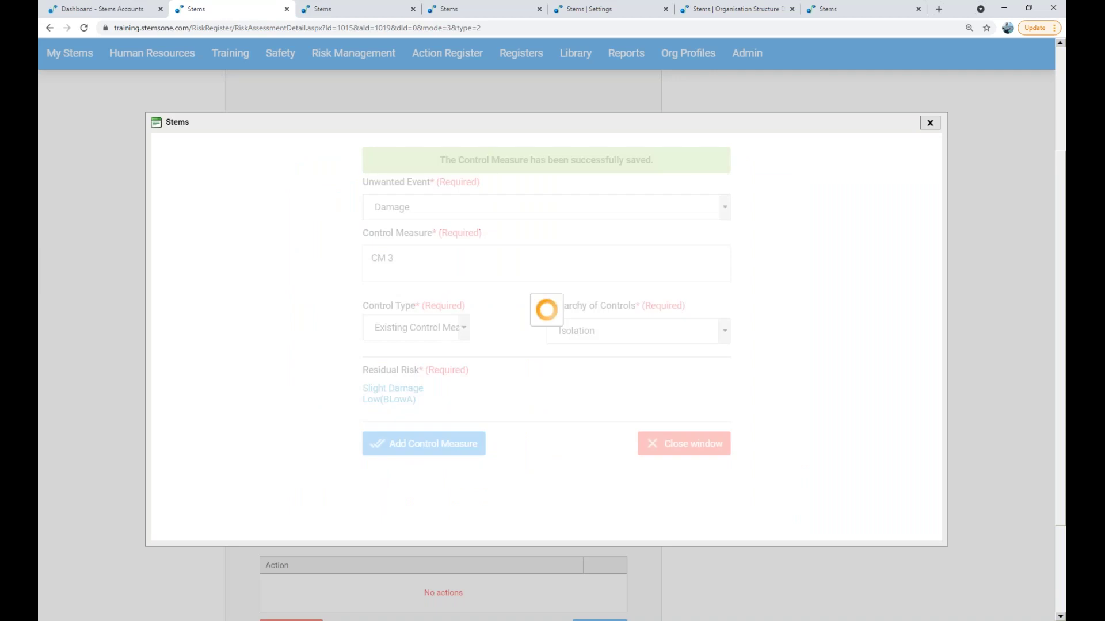
click(668, 447)
Step: Start an action for the Injury unwanted event against Control measure 1, and close the form without adding it
scroll(313, 435, down, 2)
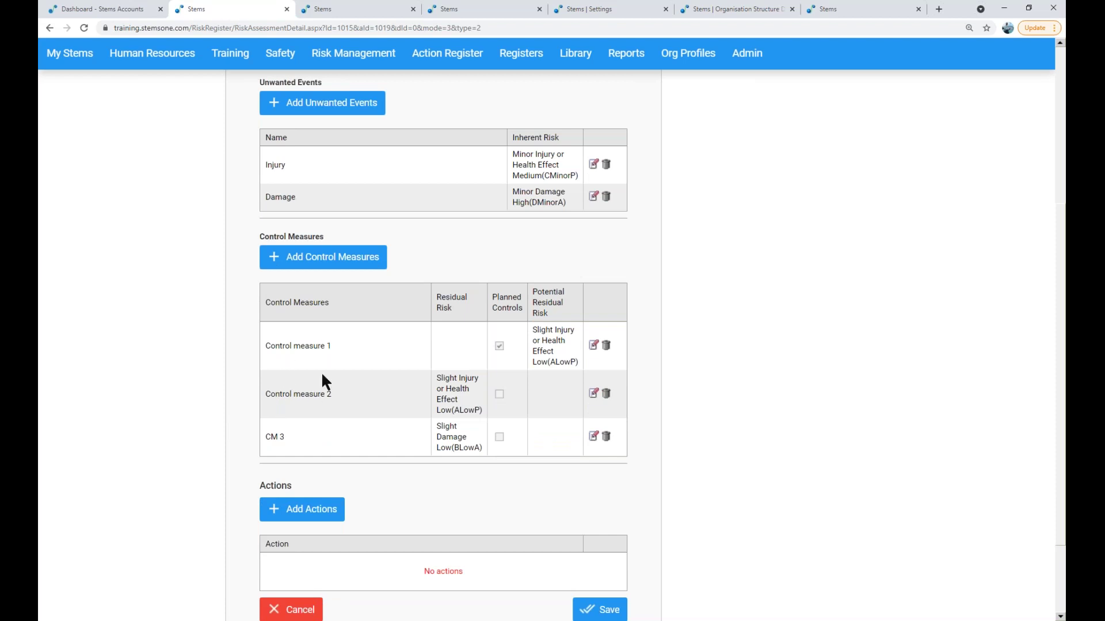
scroll(323, 423, up, 1)
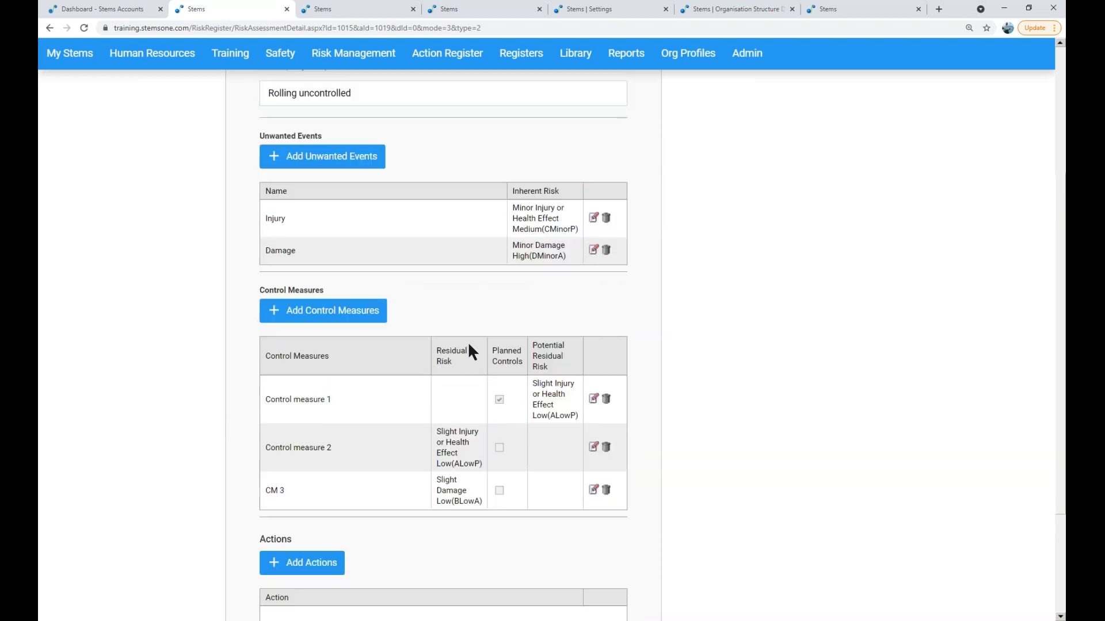
scroll(328, 448, up, 1)
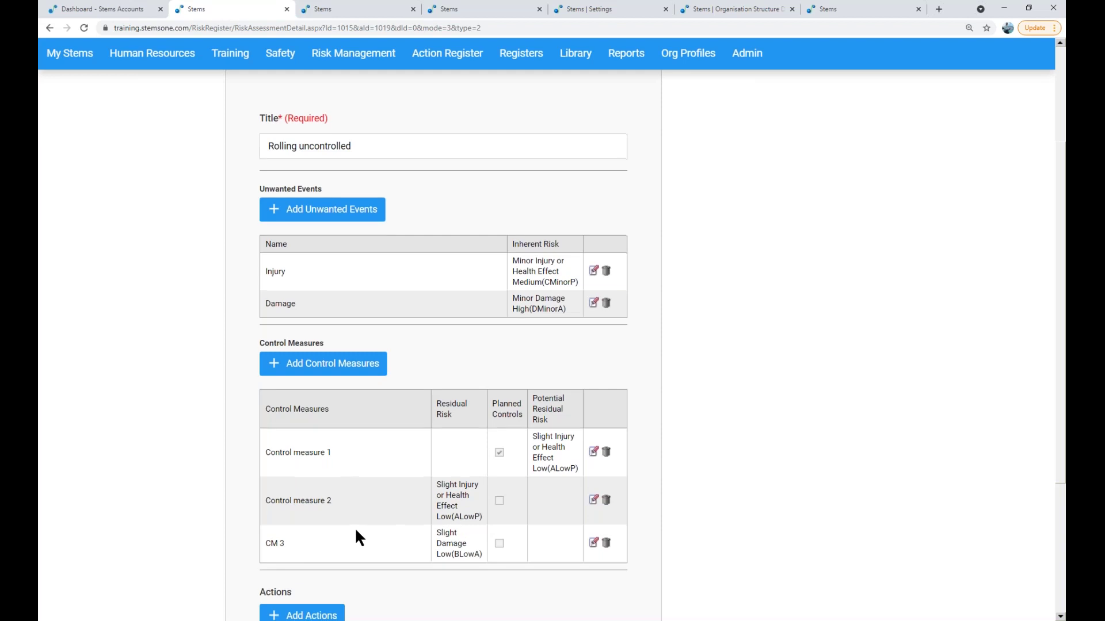
scroll(407, 428, down, 3)
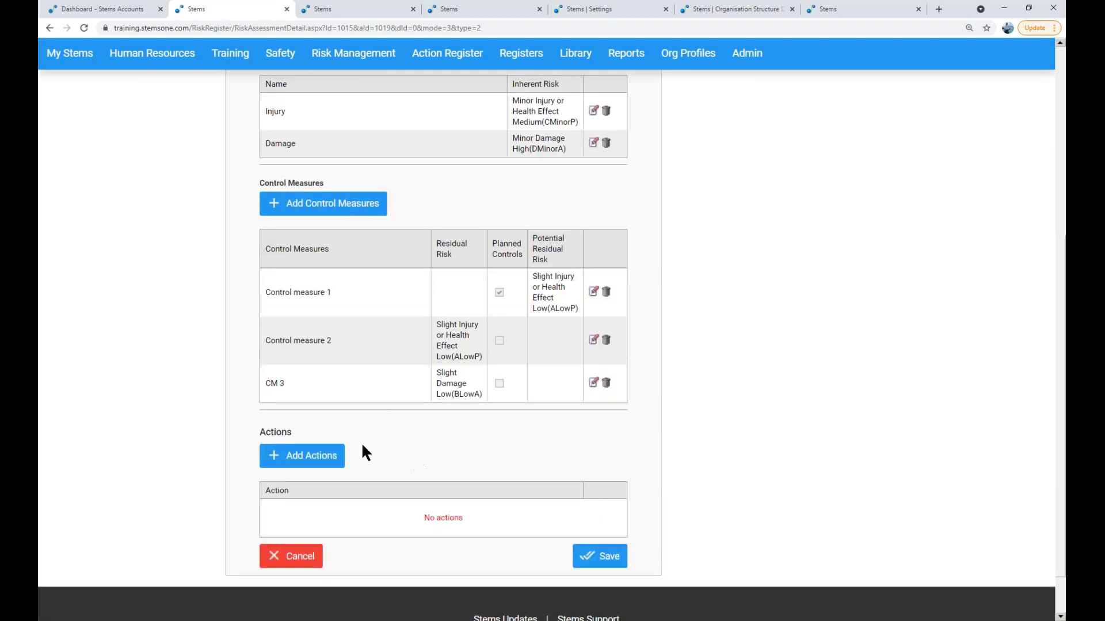
click(309, 460)
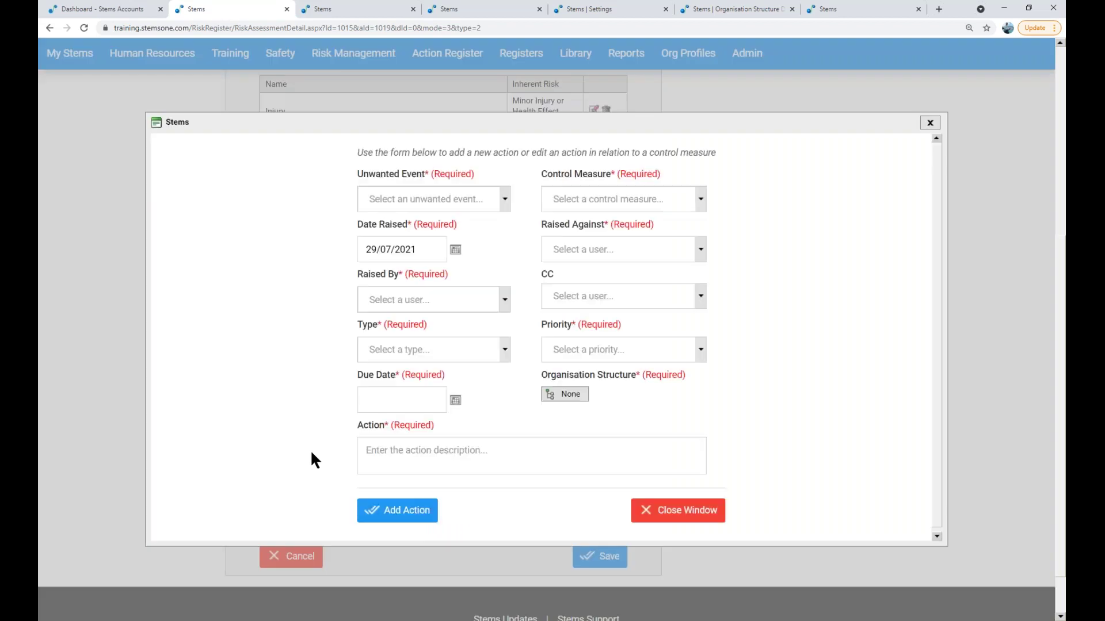
click(429, 197)
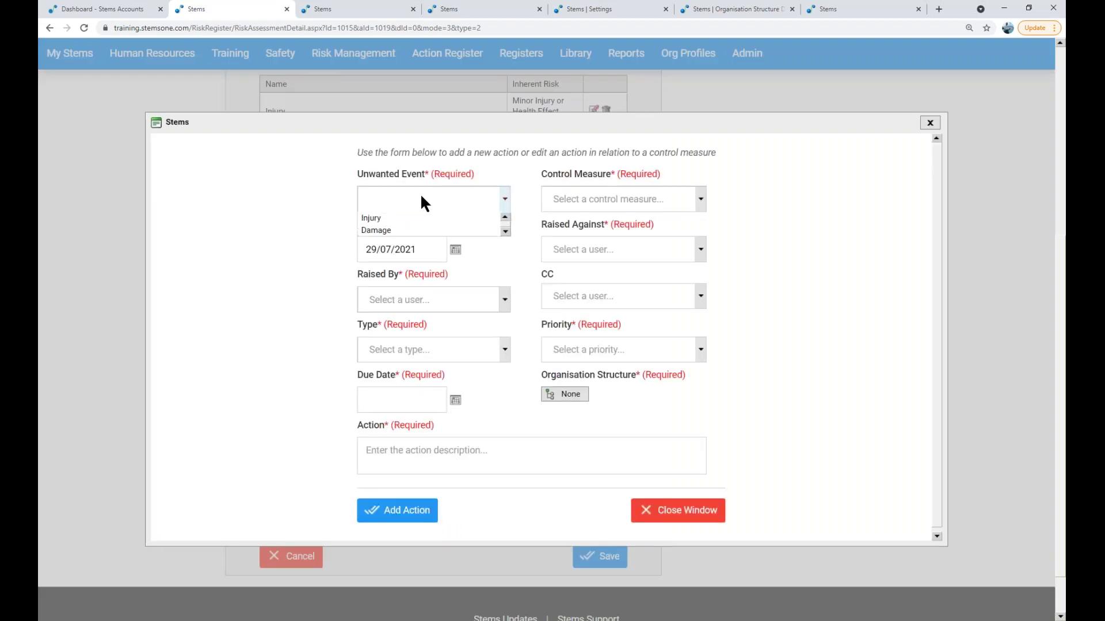
click(392, 217)
click(633, 199)
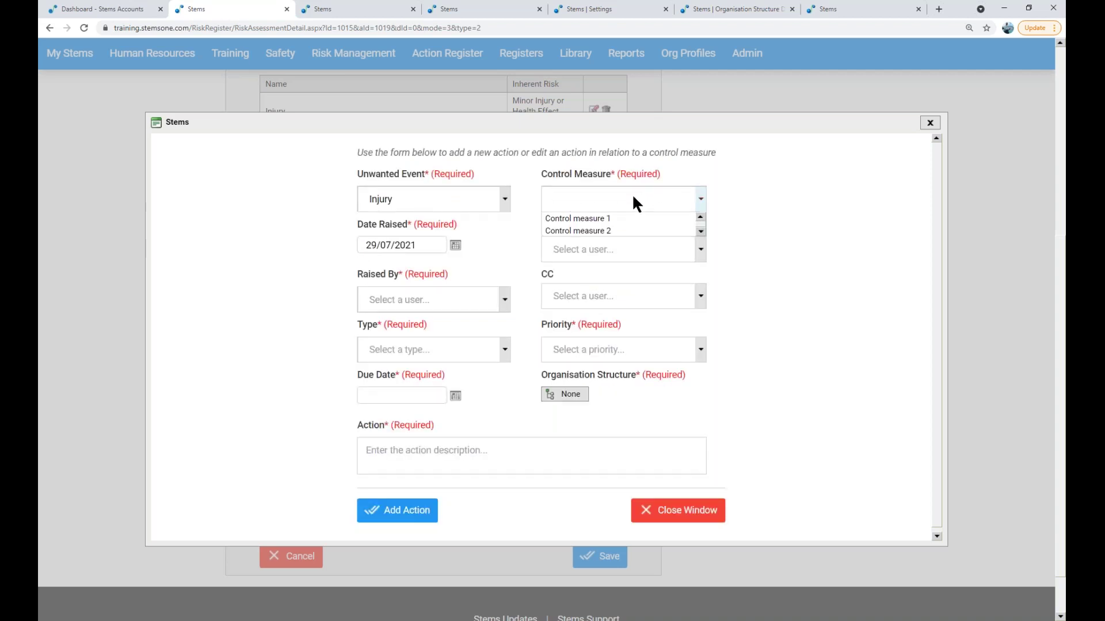
click(600, 219)
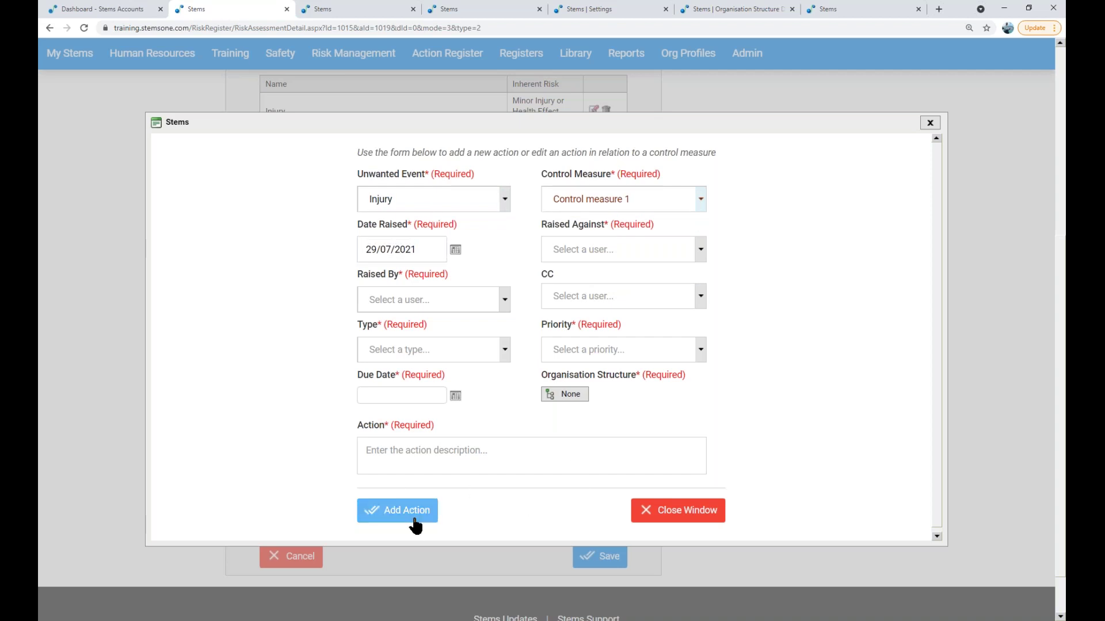
click(929, 122)
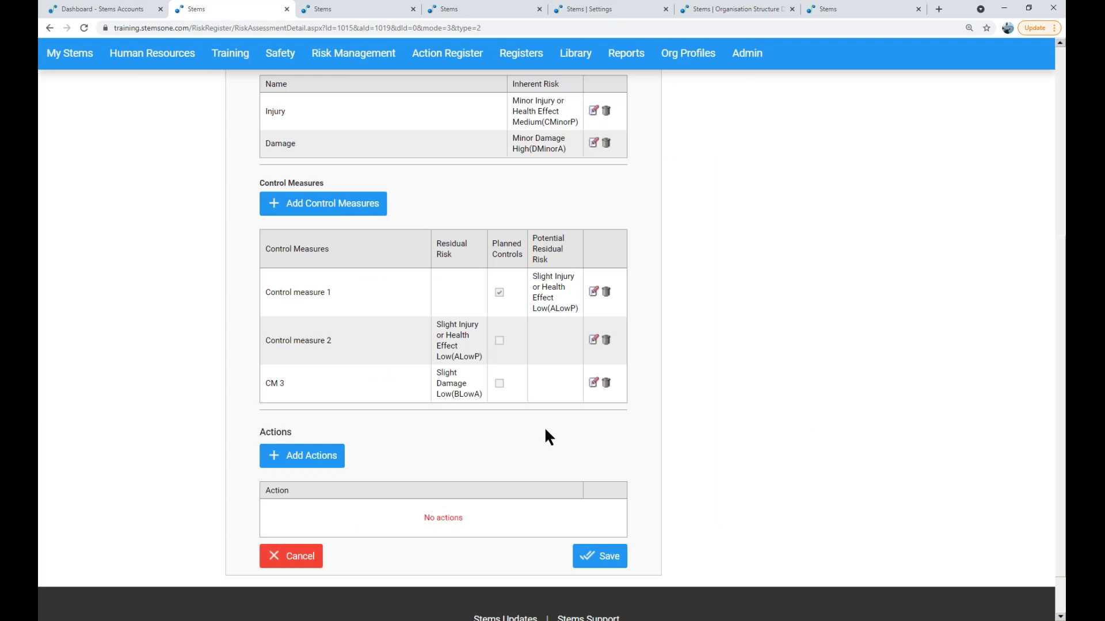
Step: Review the unwanted events and control measures of the "Rolling uncontrolled" risk and save its assessment detail
scroll(447, 454, up, 3)
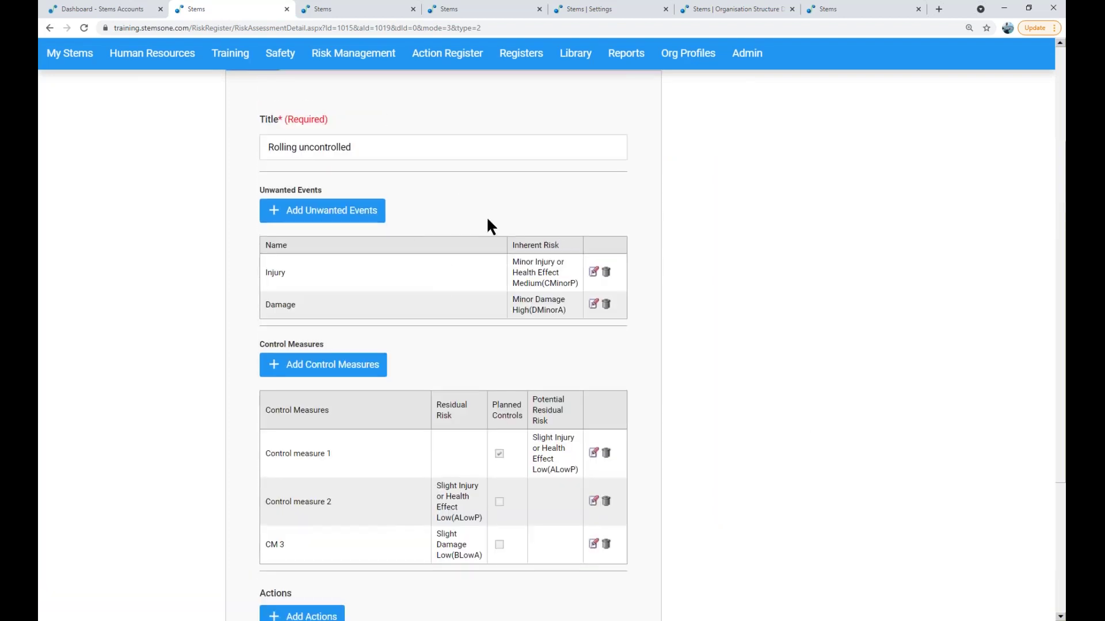
scroll(485, 216, up, 2)
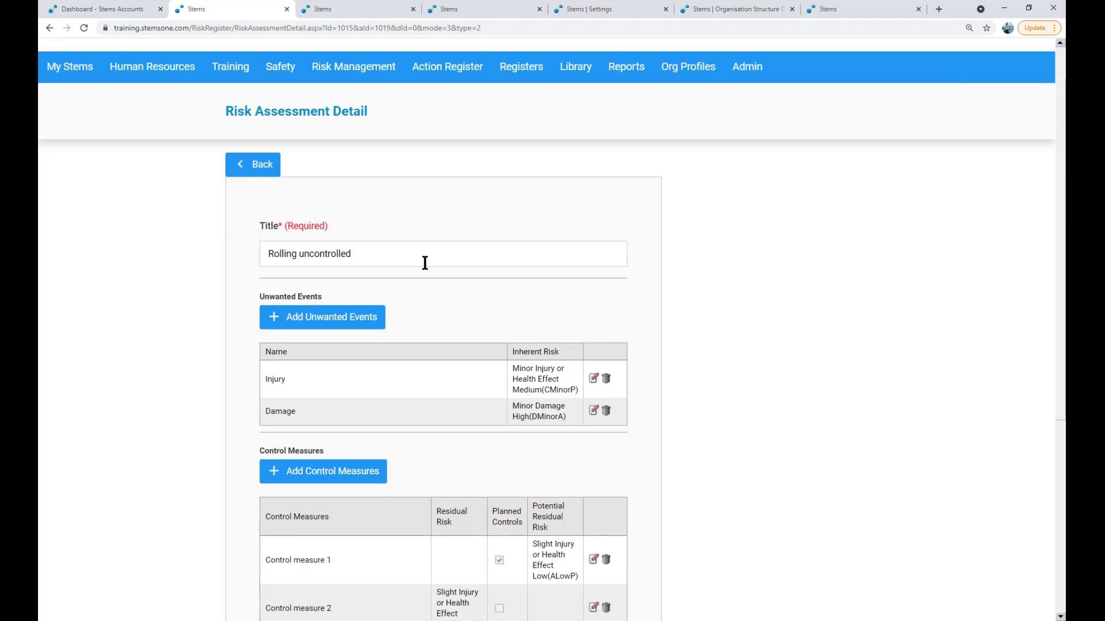
scroll(425, 263, down, 5)
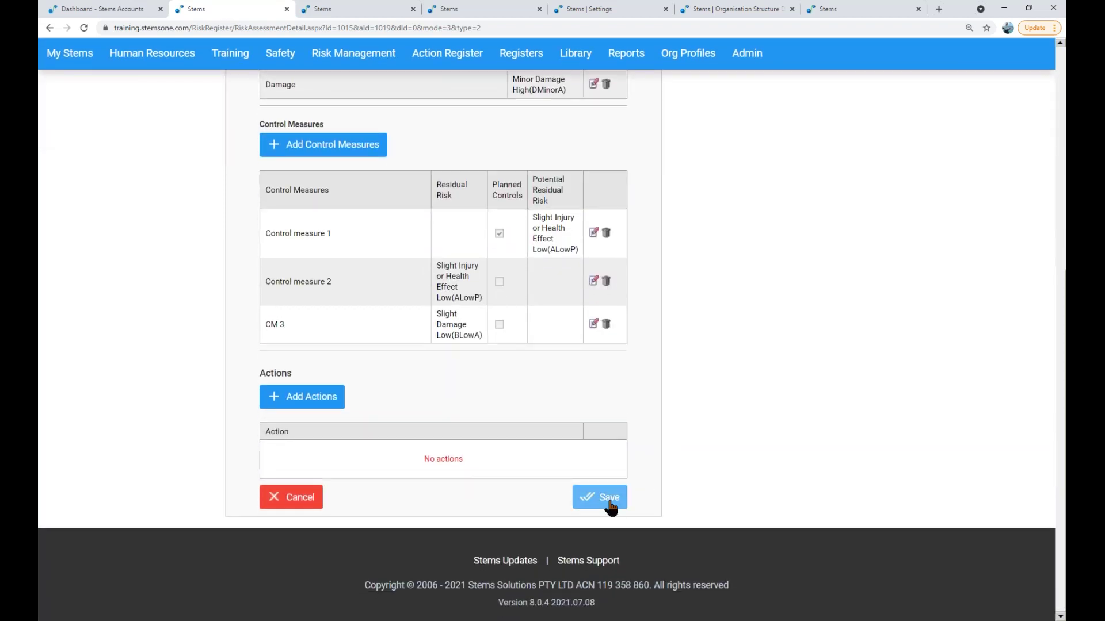
click(609, 498)
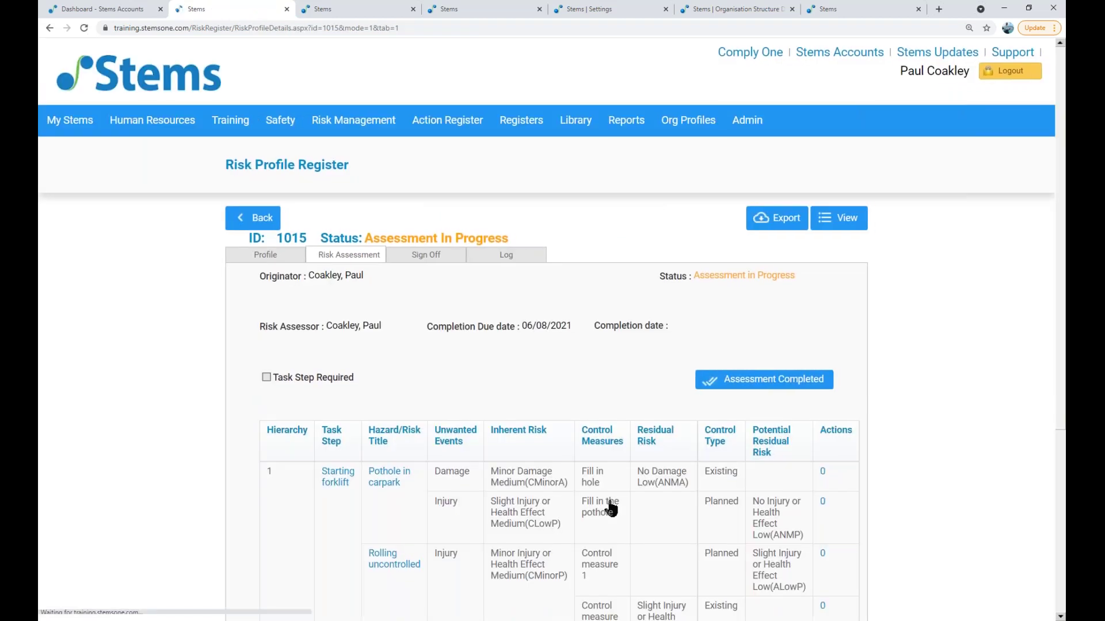
Step: Review the risk assessment table, open the hazard or risk choice for the Starting forklift task step, and return to the assessment
scroll(429, 255, down, 4)
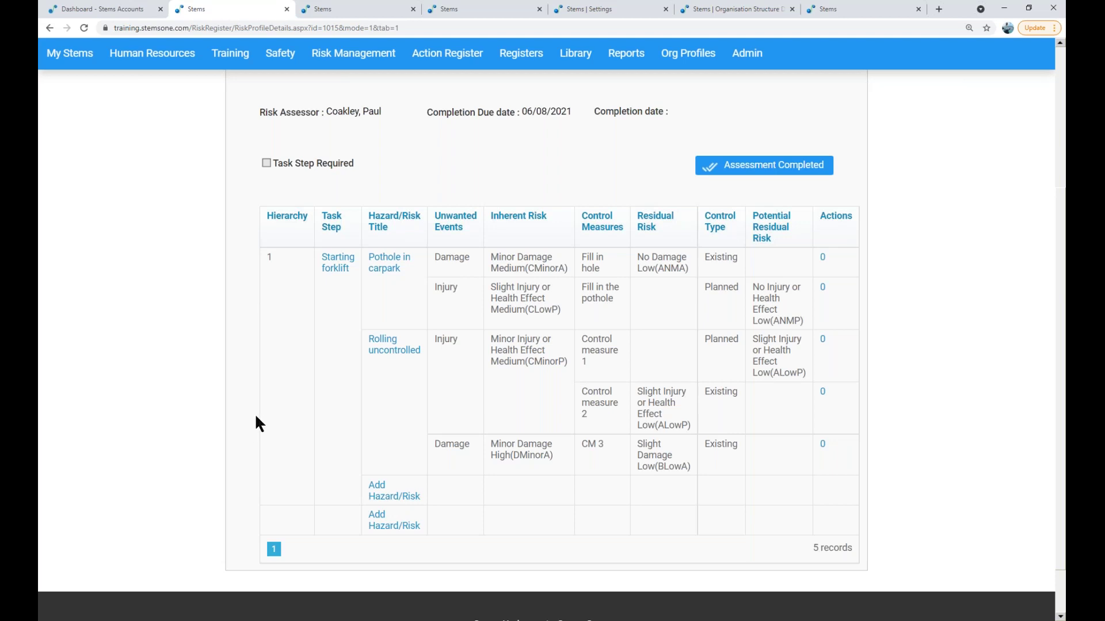
click(407, 500)
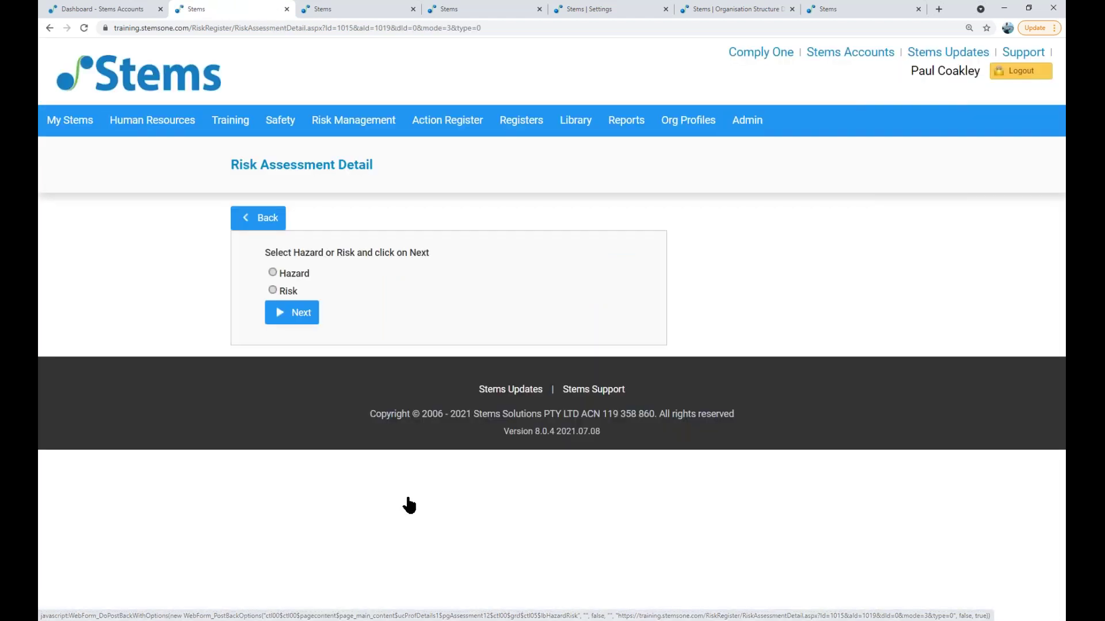
click(272, 222)
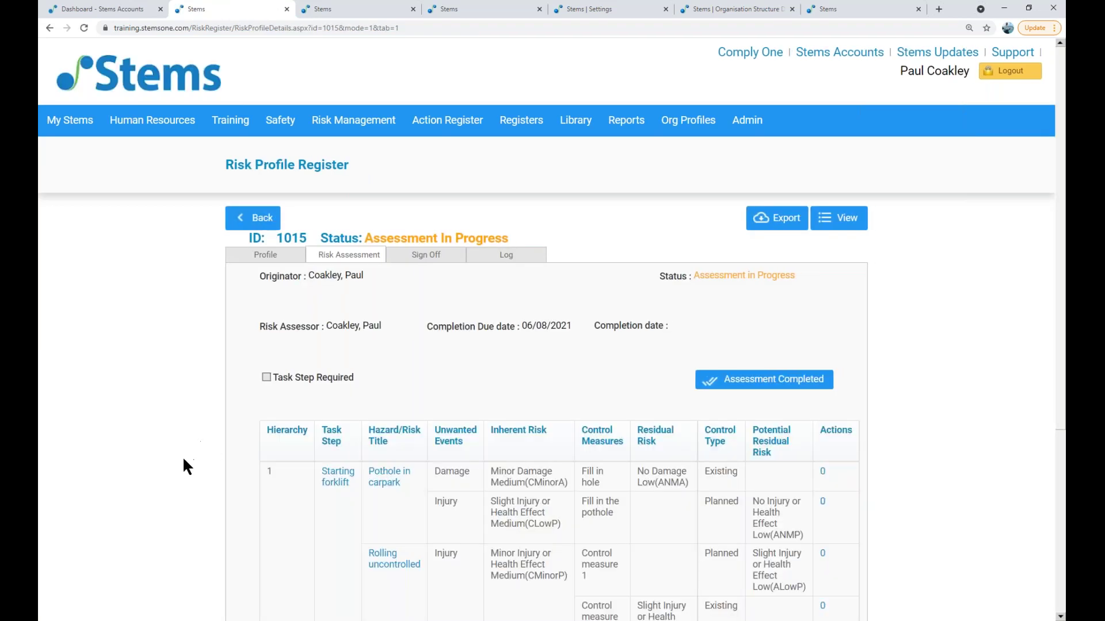
Step: Check the risk assessment table for the Starting forklift task step and mark the assessment as completed
scroll(183, 461, down, 3)
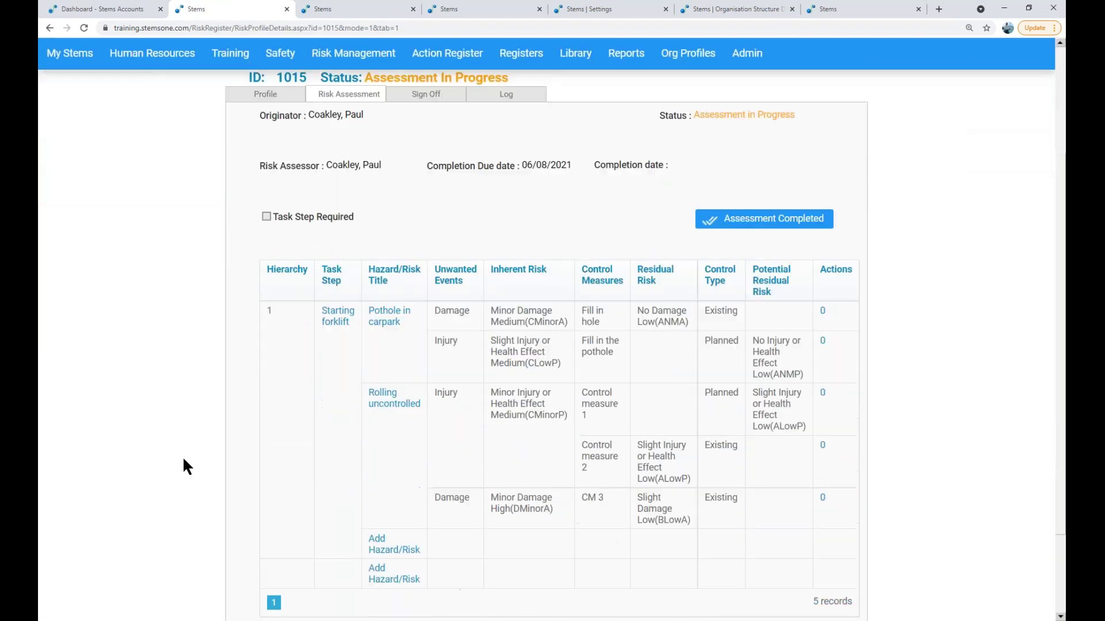
scroll(184, 460, down, 1)
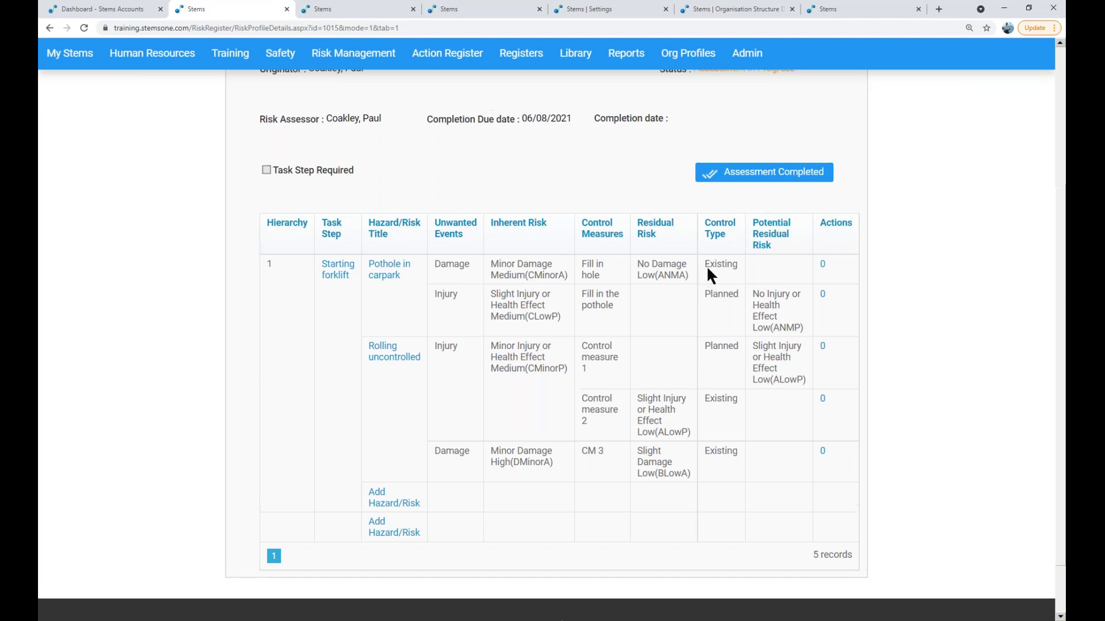
scroll(706, 265, up, 2)
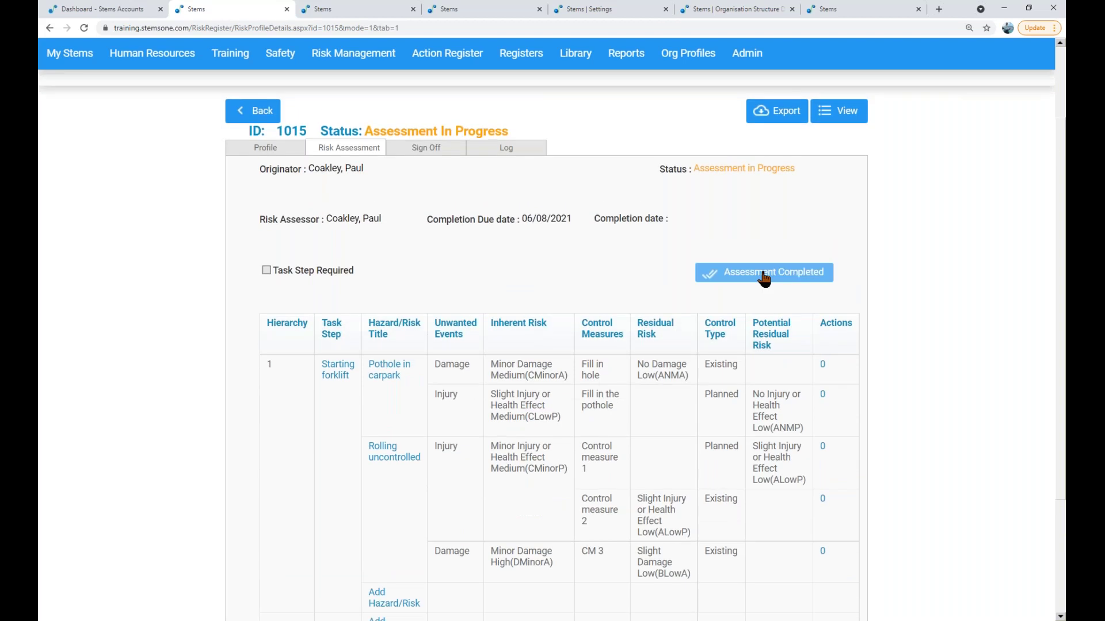
click(764, 278)
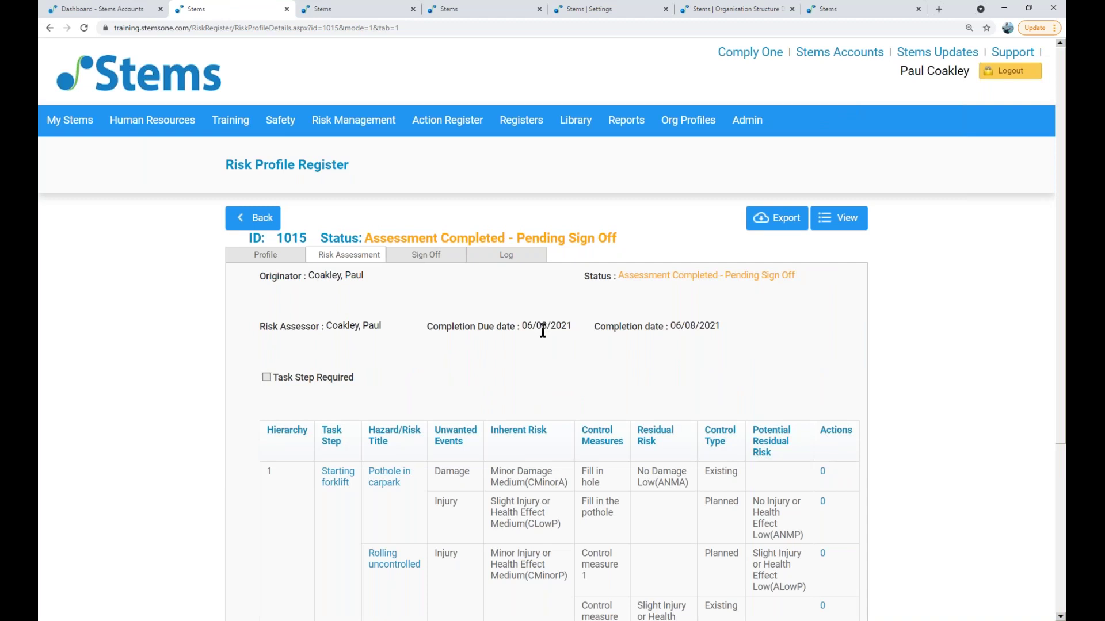
Step: Review the profile details of the forklift risk profile, including its assets and stakeholders
click(266, 256)
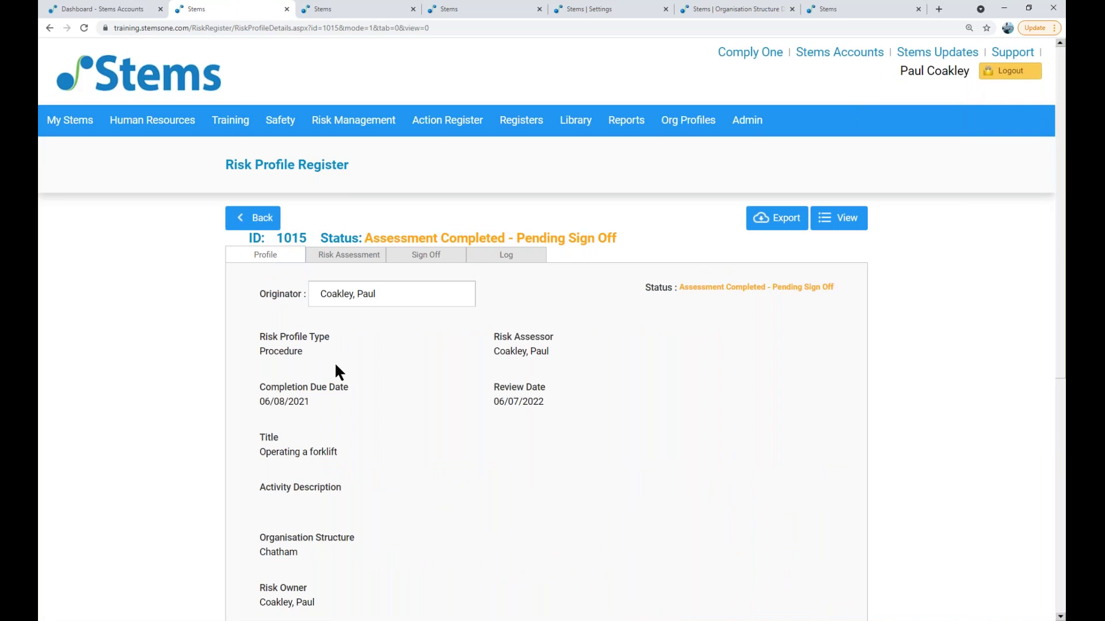
scroll(336, 374, down, 4)
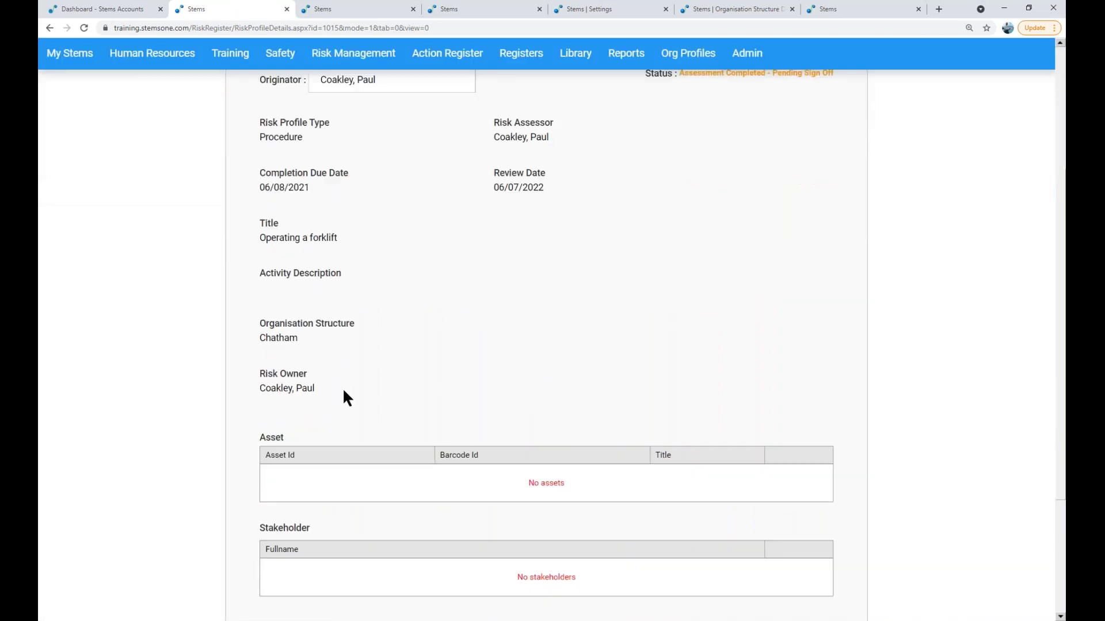
scroll(344, 390, down, 1)
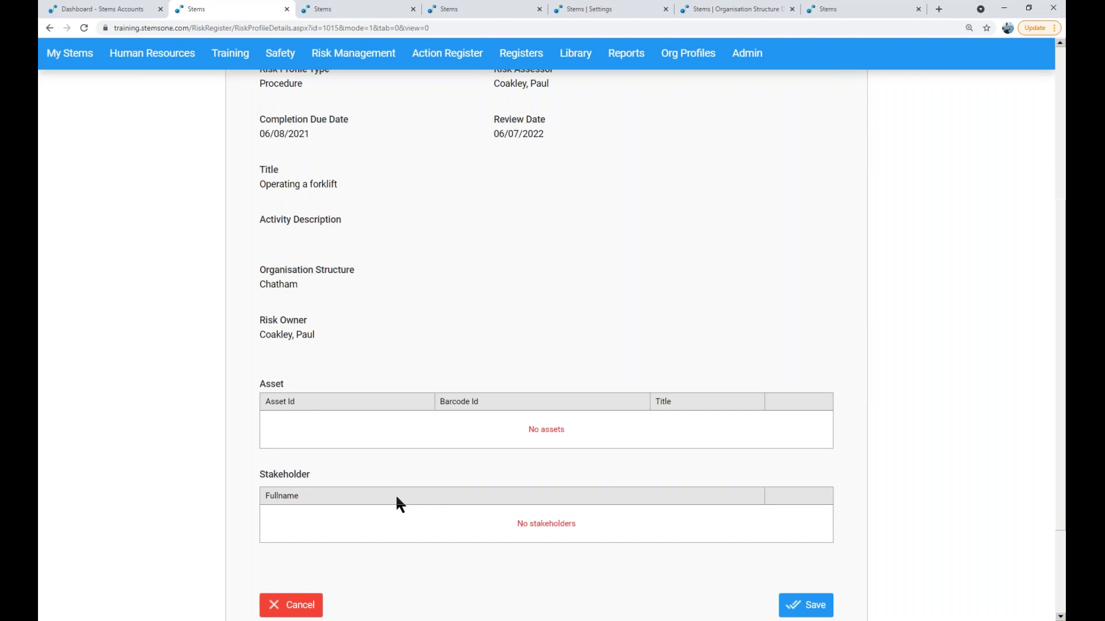
scroll(368, 438, up, 4)
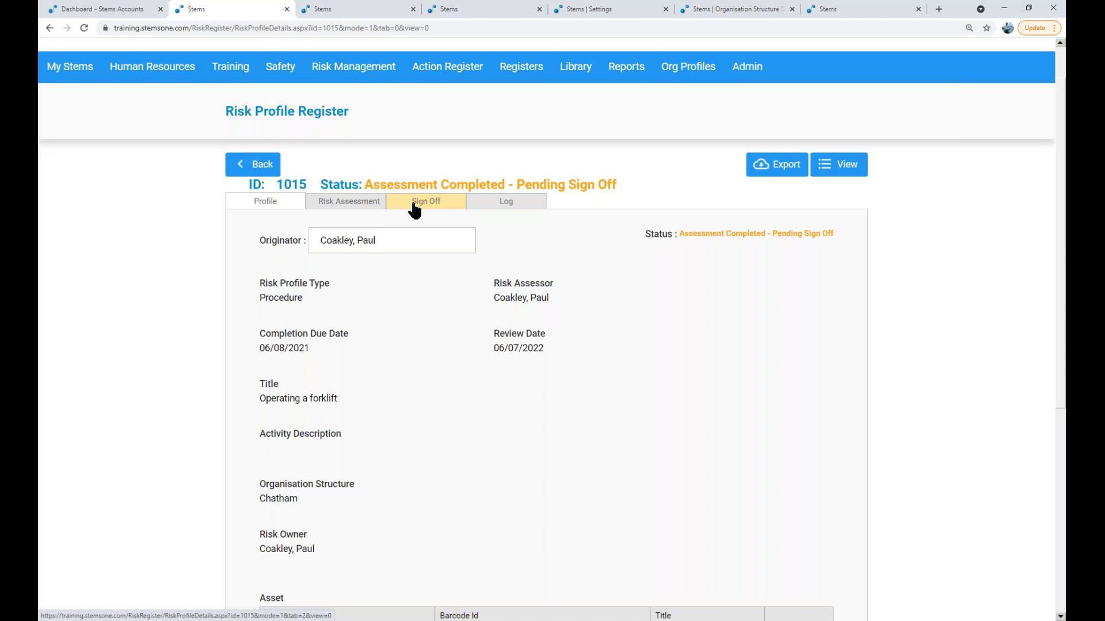
Step: Go to the Risk Profile Register and open the "Operating a forklift" risk profile
click(285, 70)
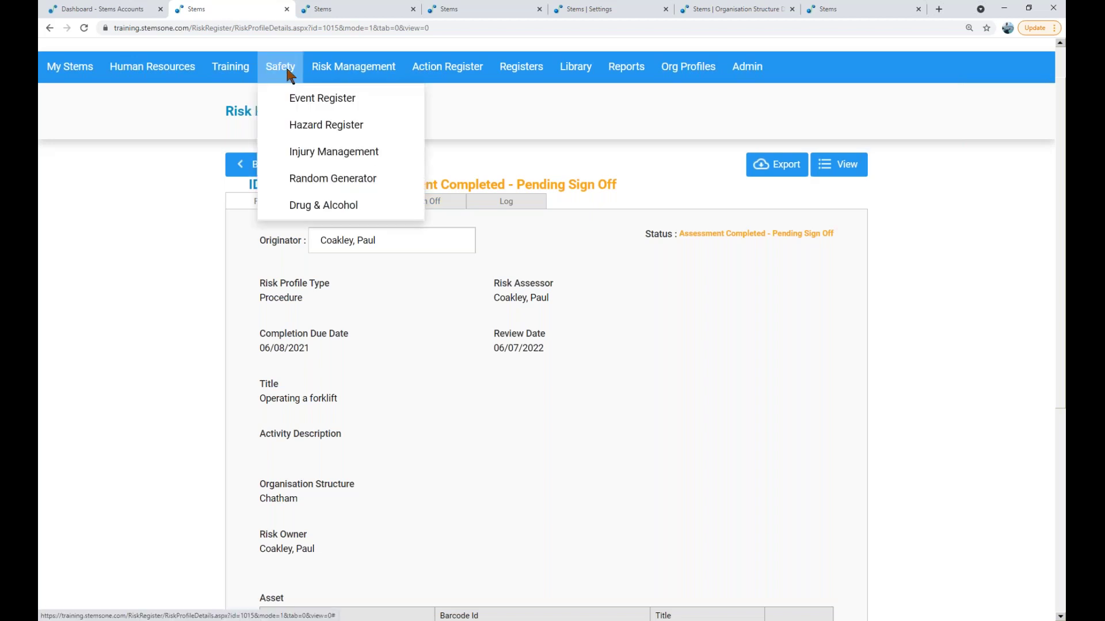
click(337, 72)
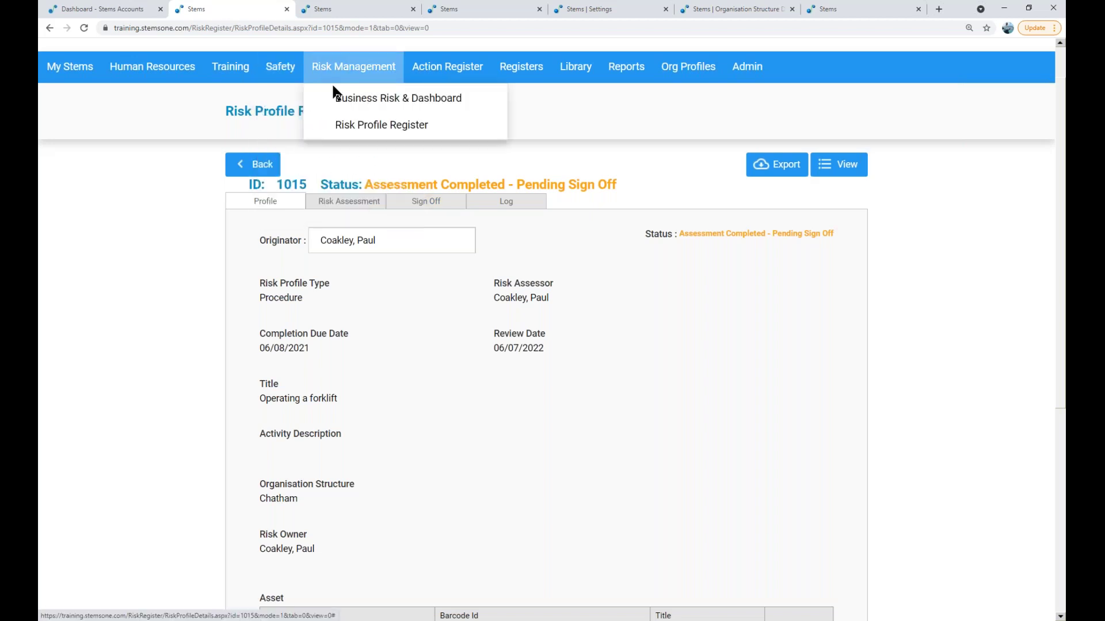
click(340, 125)
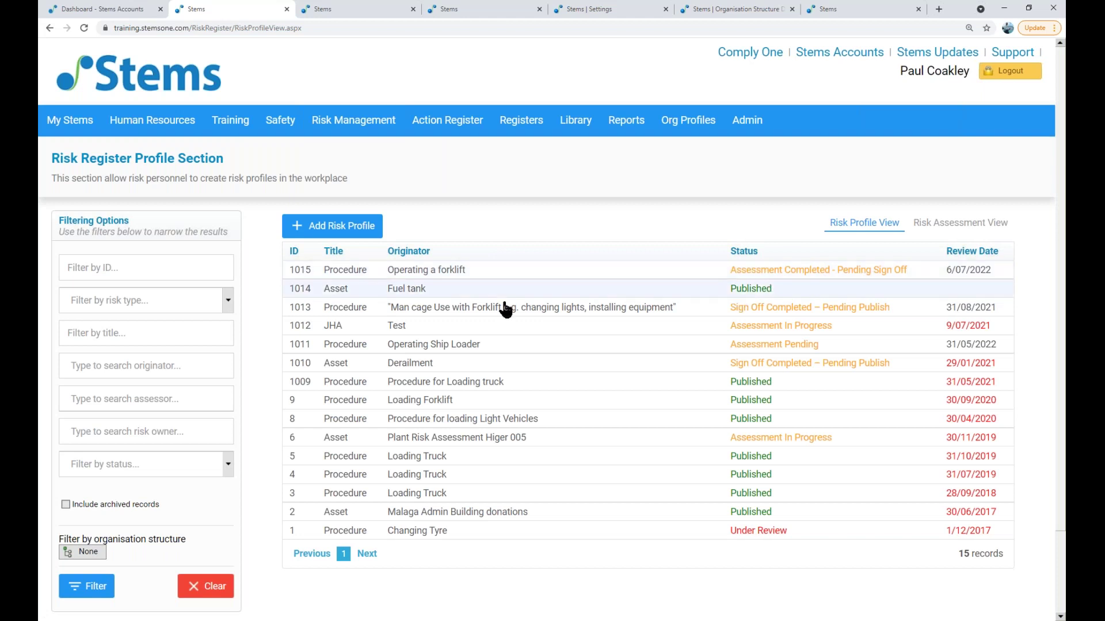
click(433, 279)
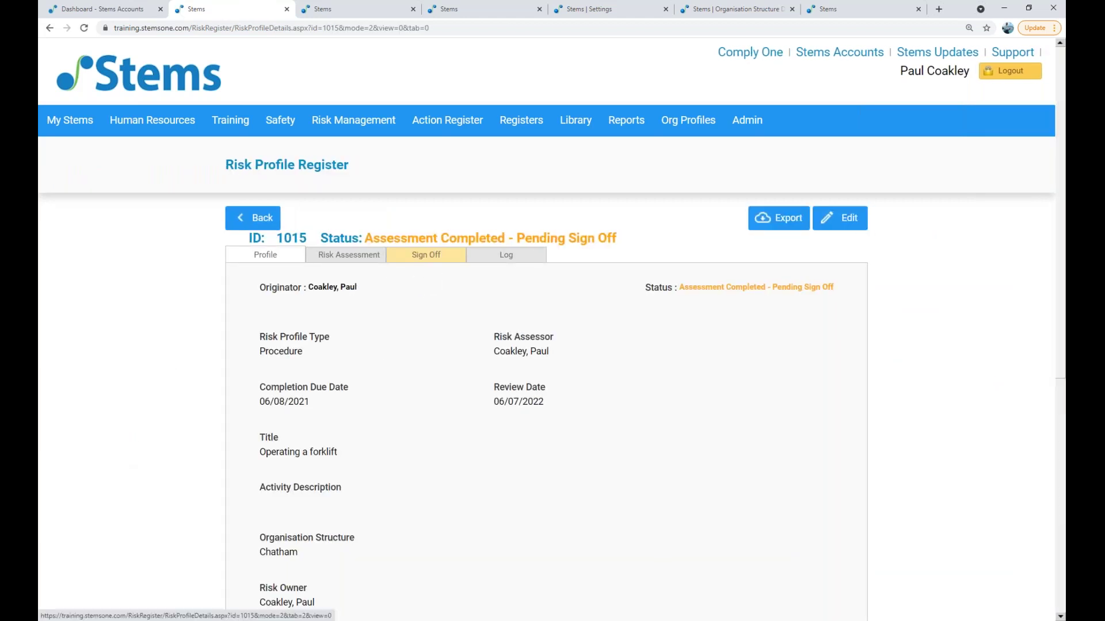
Step: Open the profile's sign-off section, check the nominated signee and sign-off logs, and switch it to edit mode
click(419, 261)
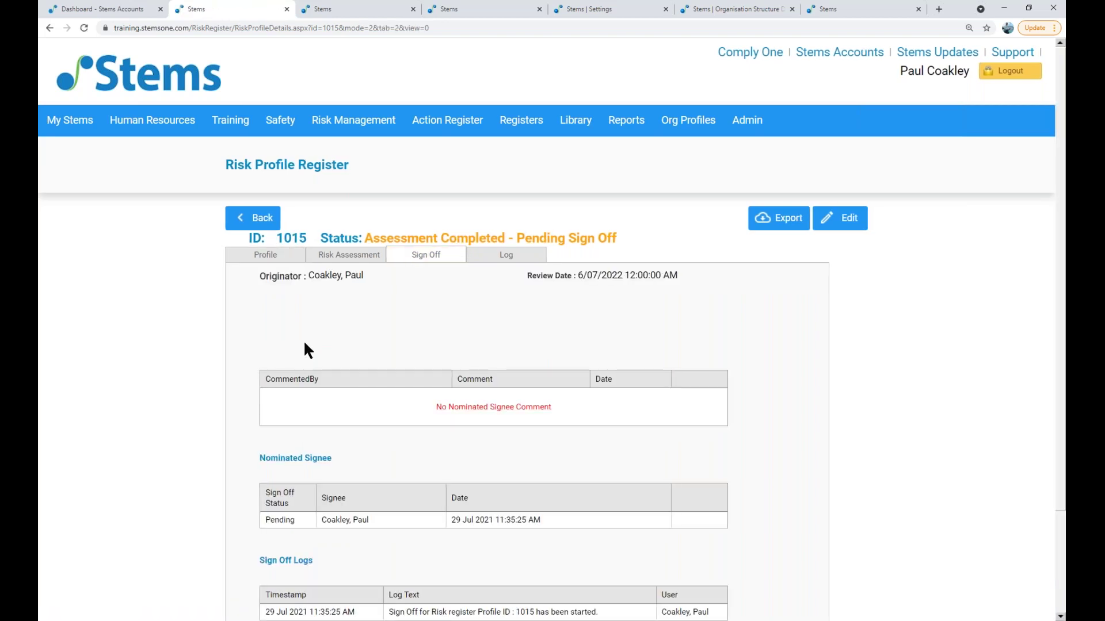
scroll(304, 343, down, 2)
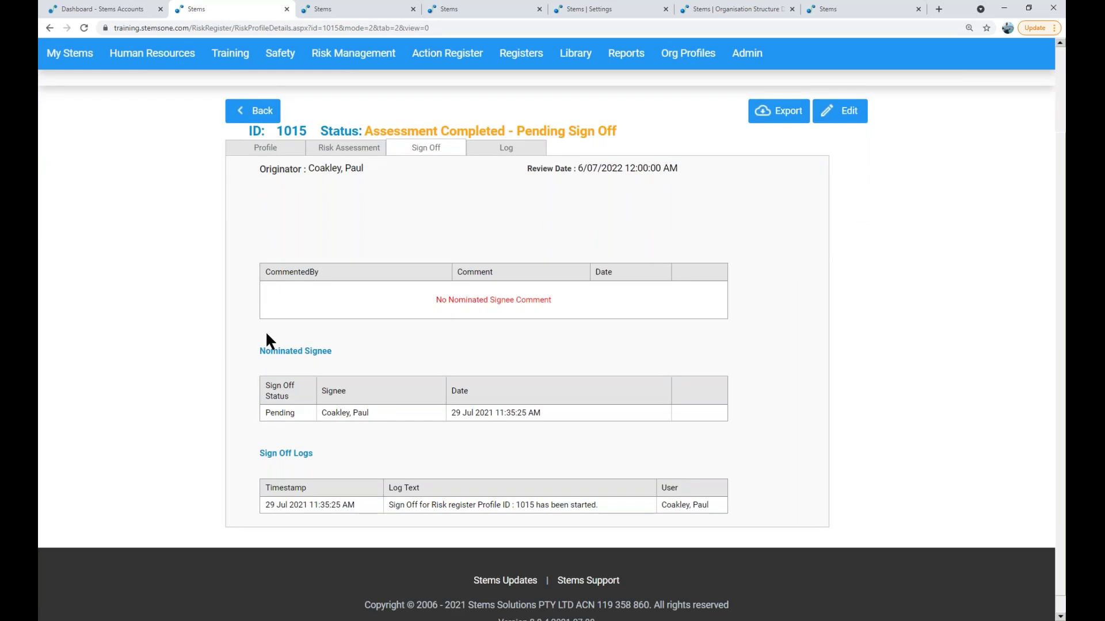
scroll(266, 334, up, 1)
scroll(267, 335, up, 1)
click(839, 177)
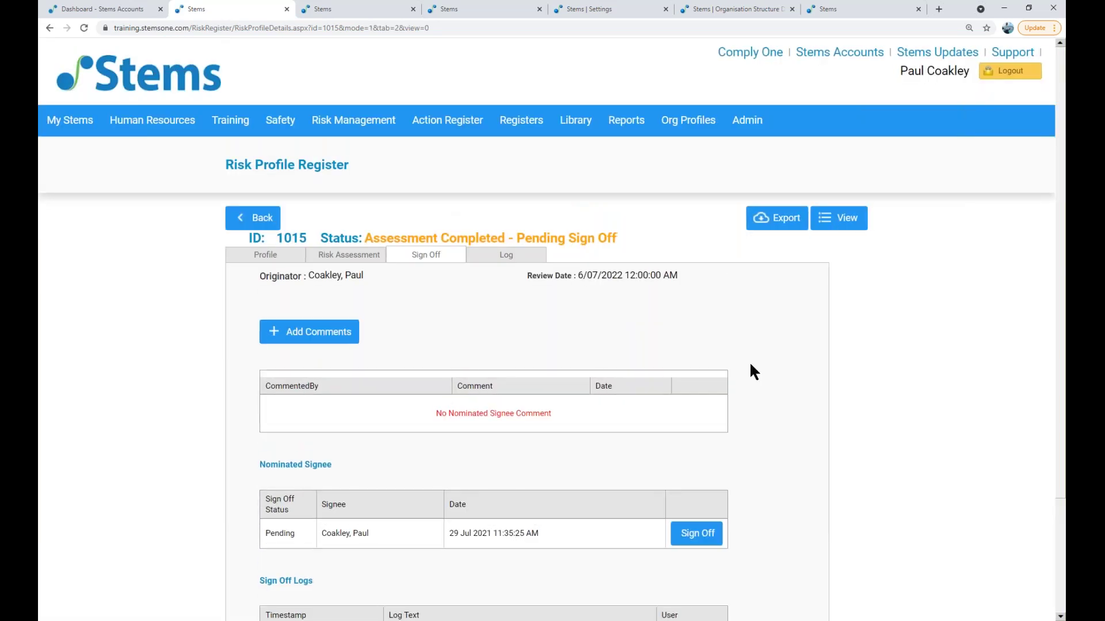
Step: Sign off the risk profile for the nominated signee with the comment "All good to be published thanks"
scroll(801, 254, down, 1)
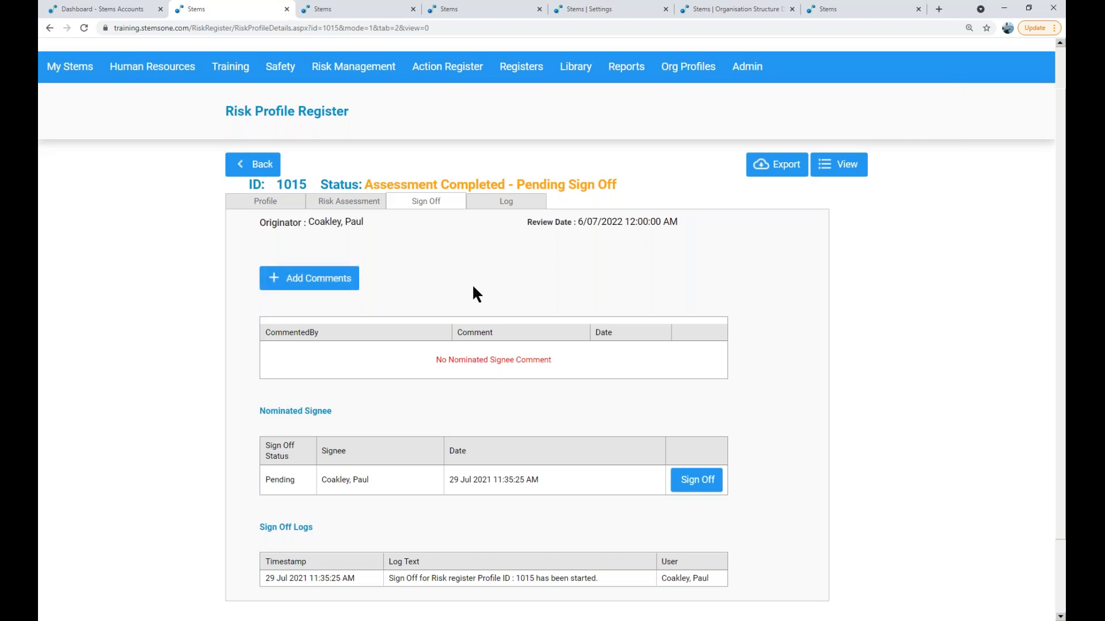
scroll(607, 492, down, 2)
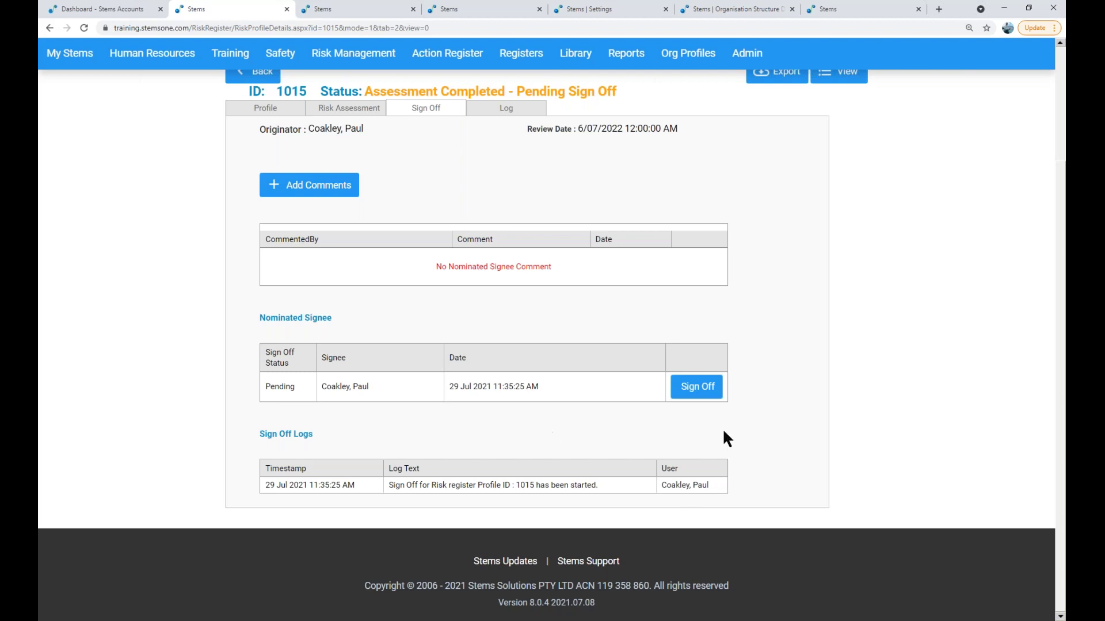
click(696, 395)
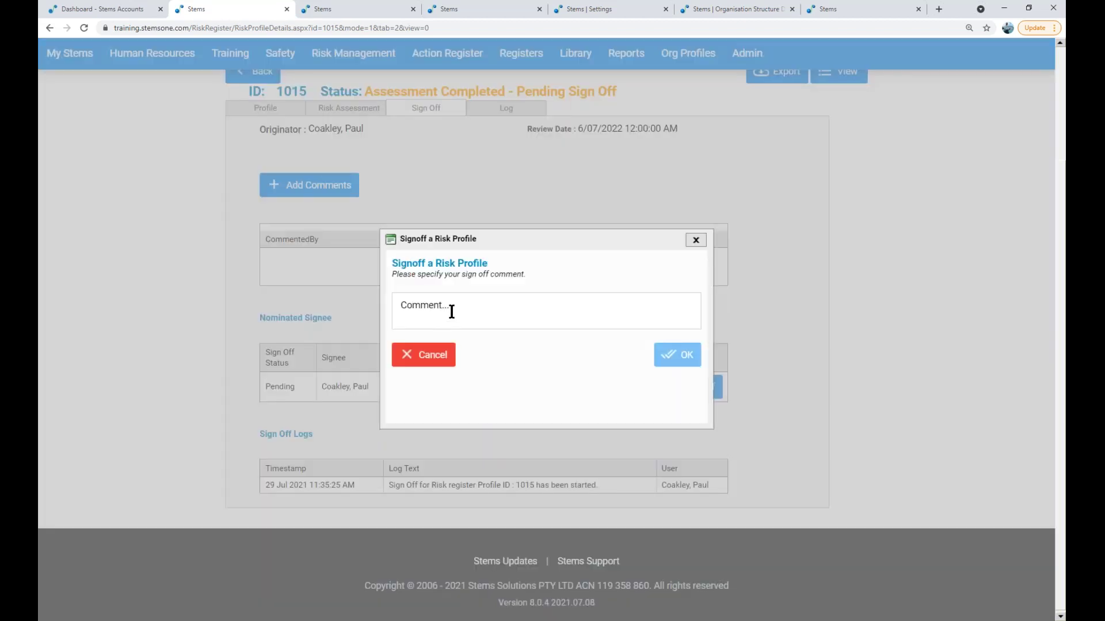
click(452, 312)
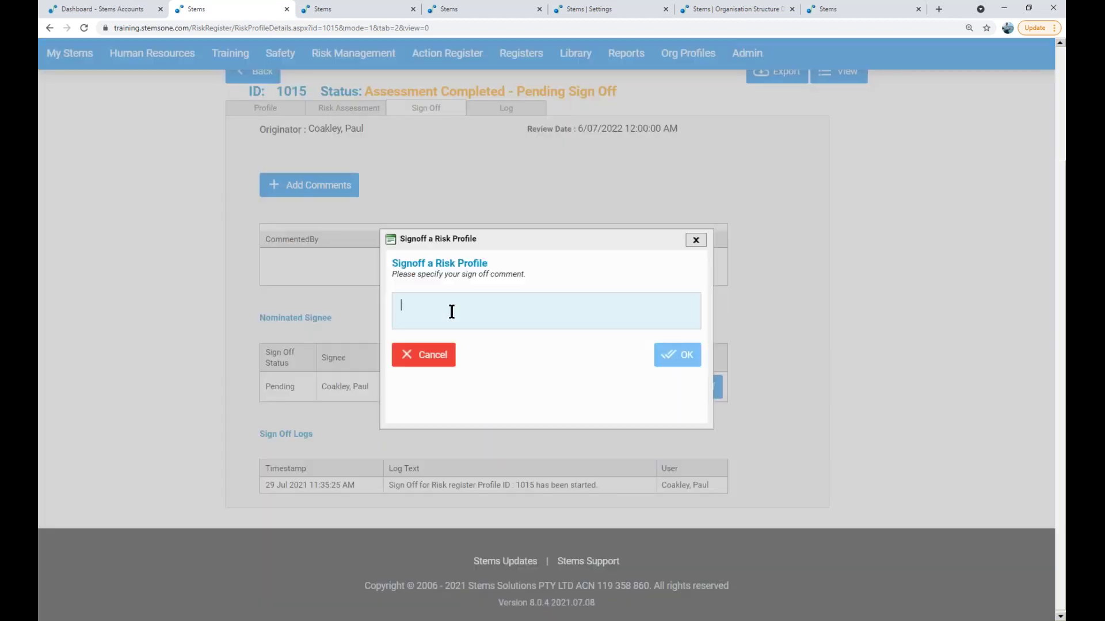
text(All g)
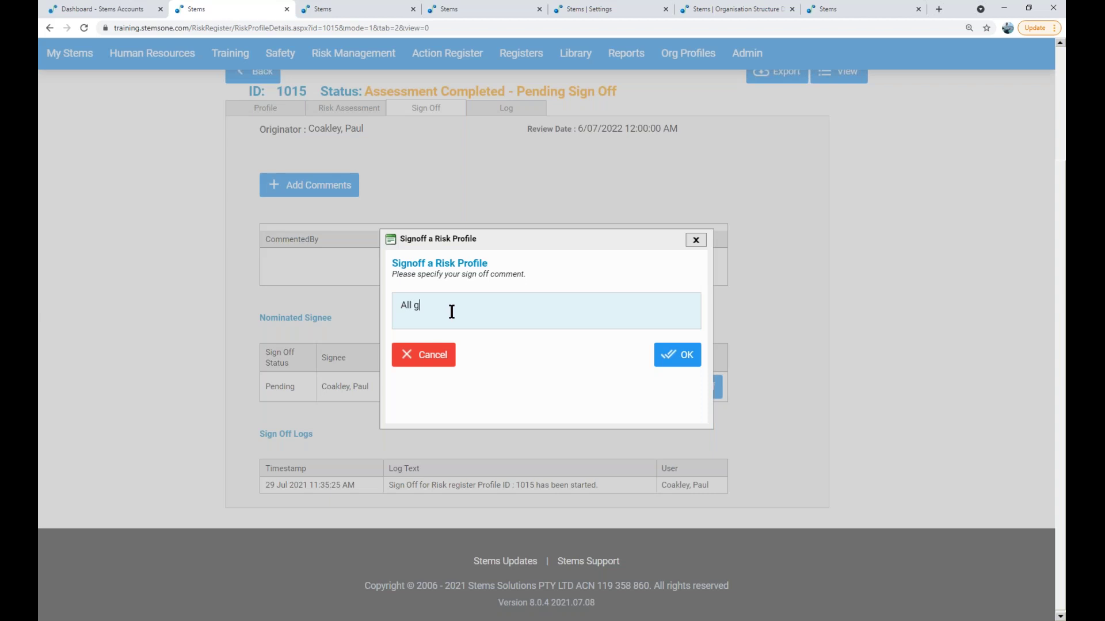
text(ood to be published thanks)
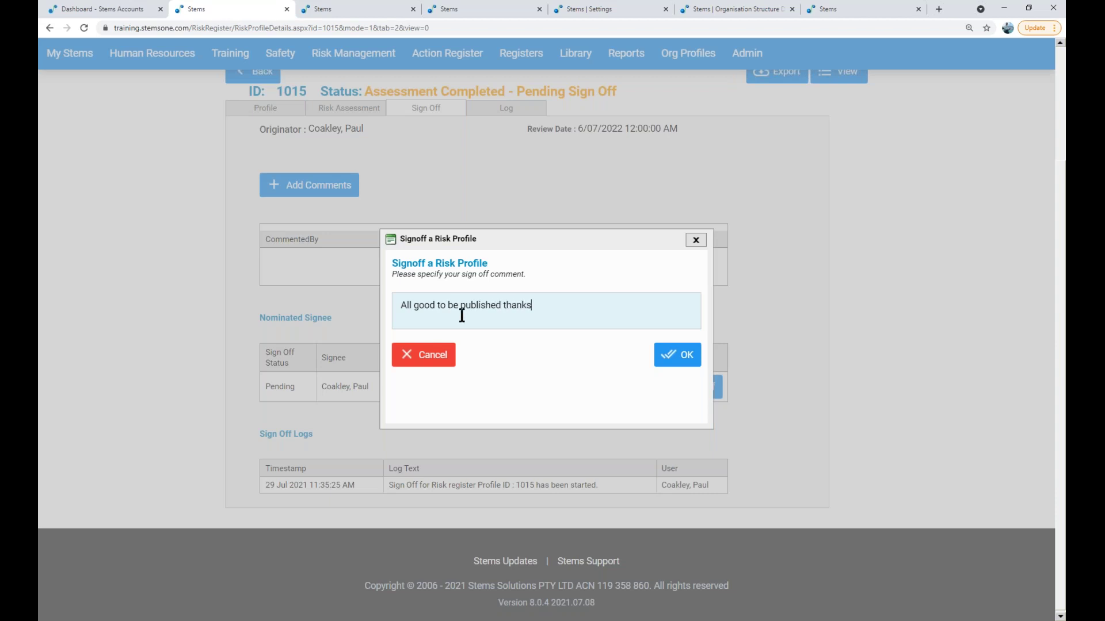
click(669, 354)
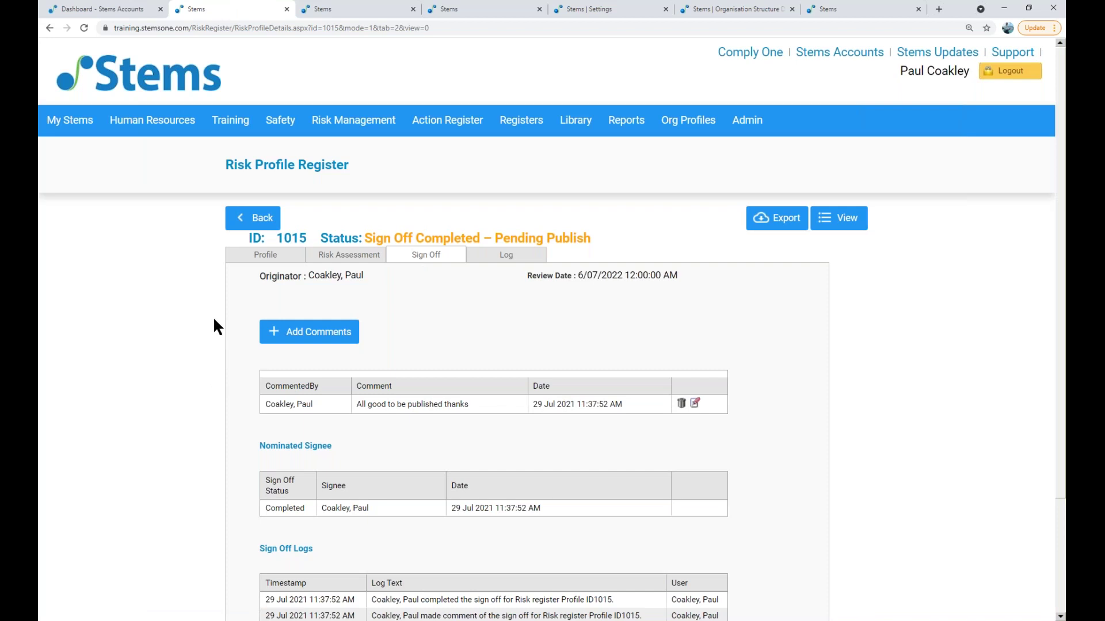
Step: Look through the signed-off profile's details in edit mode for a way to publish it
click(261, 256)
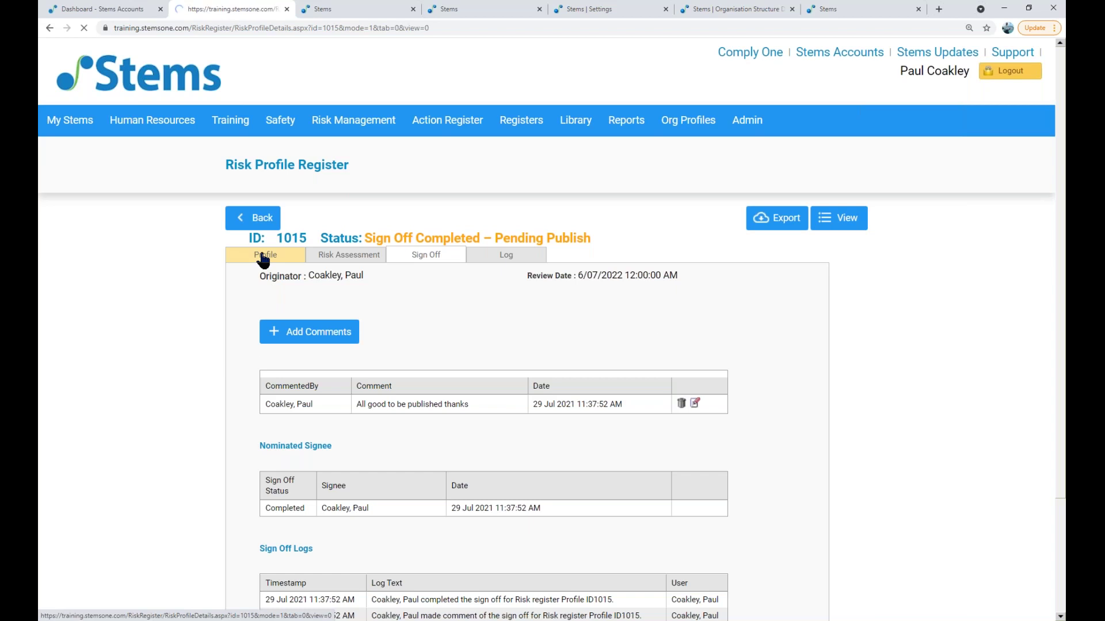
scroll(651, 258, down, 2)
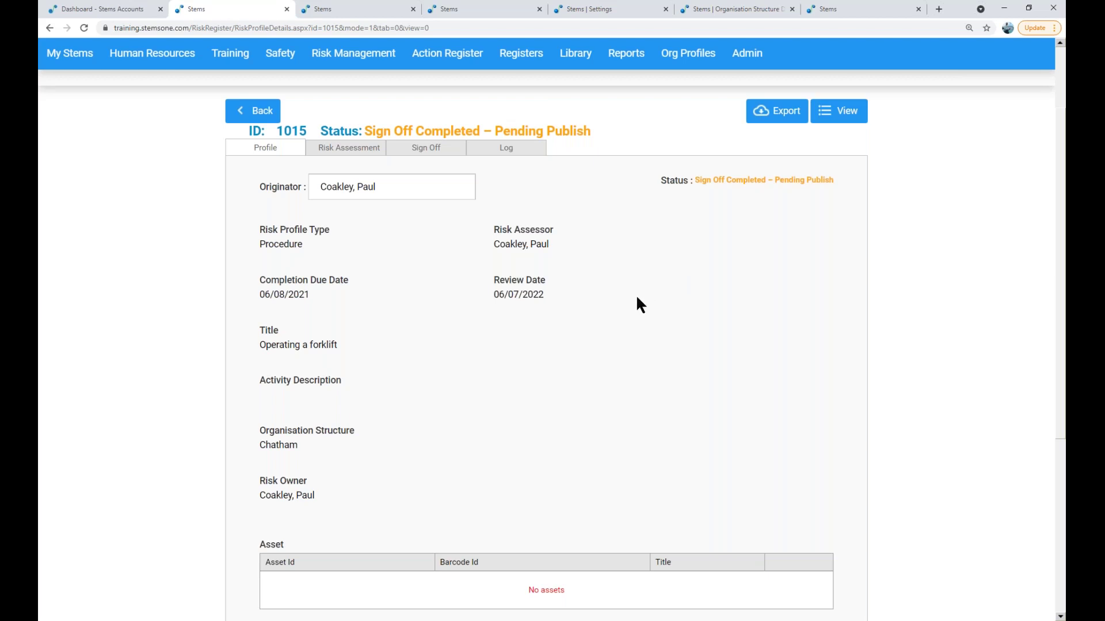
scroll(591, 295, up, 1)
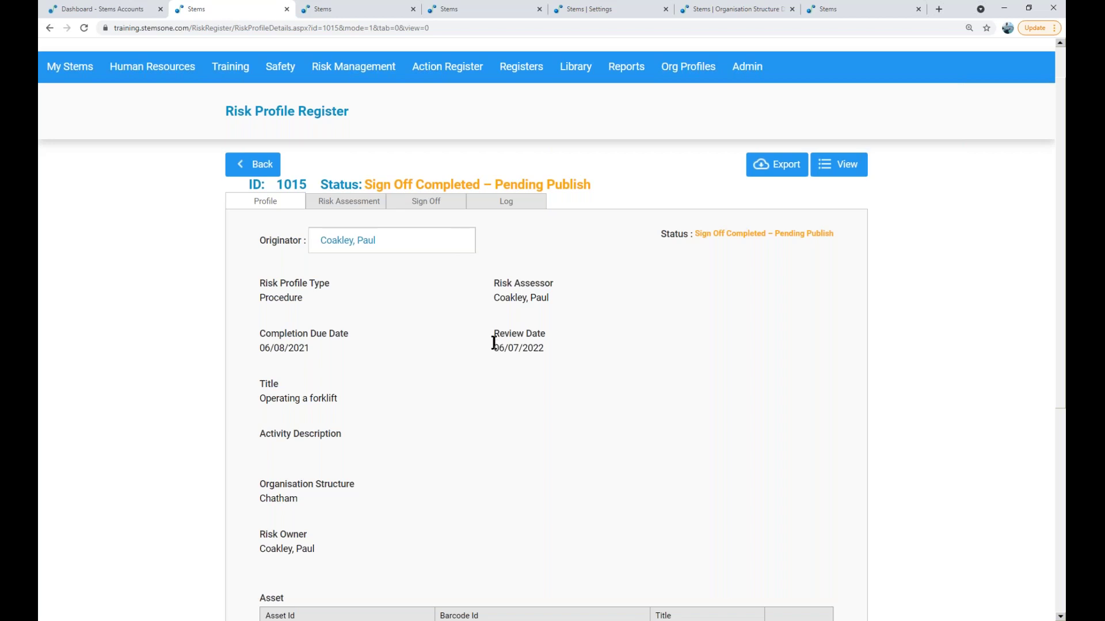
scroll(493, 342, down, 4)
scroll(456, 302, up, 2)
scroll(458, 309, up, 3)
triple_click(421, 304)
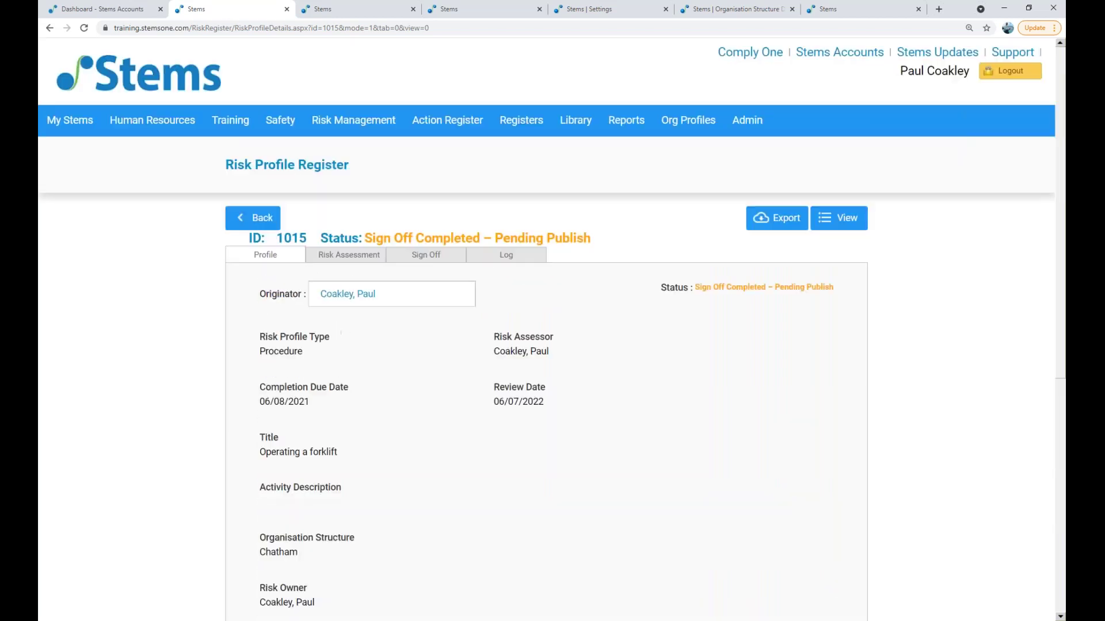
click(668, 328)
scroll(523, 456, down, 1)
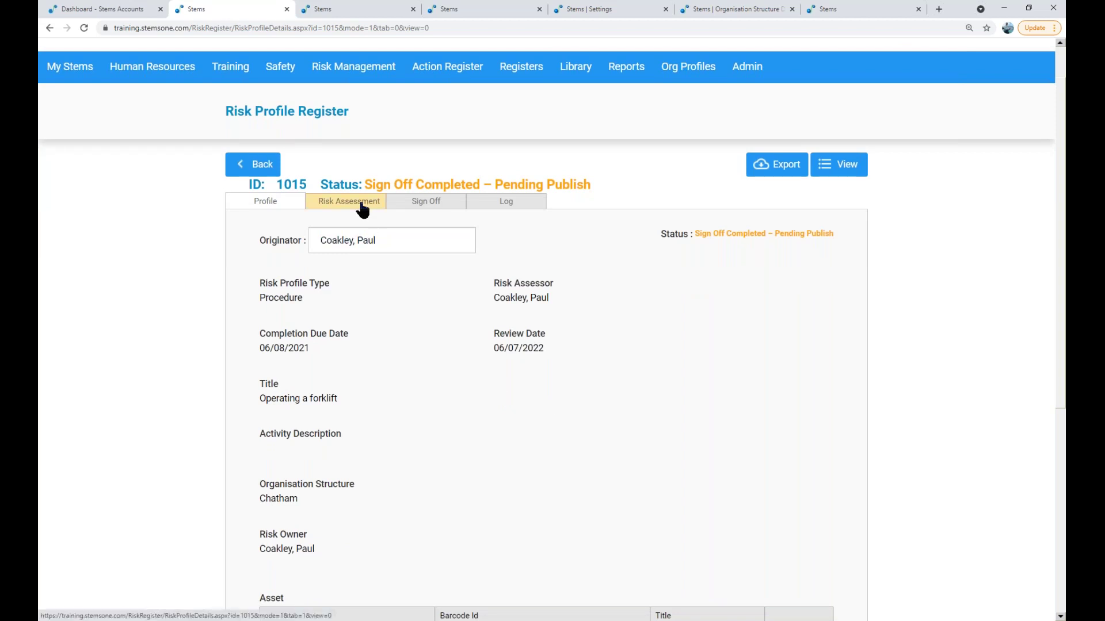
scroll(558, 457, down, 3)
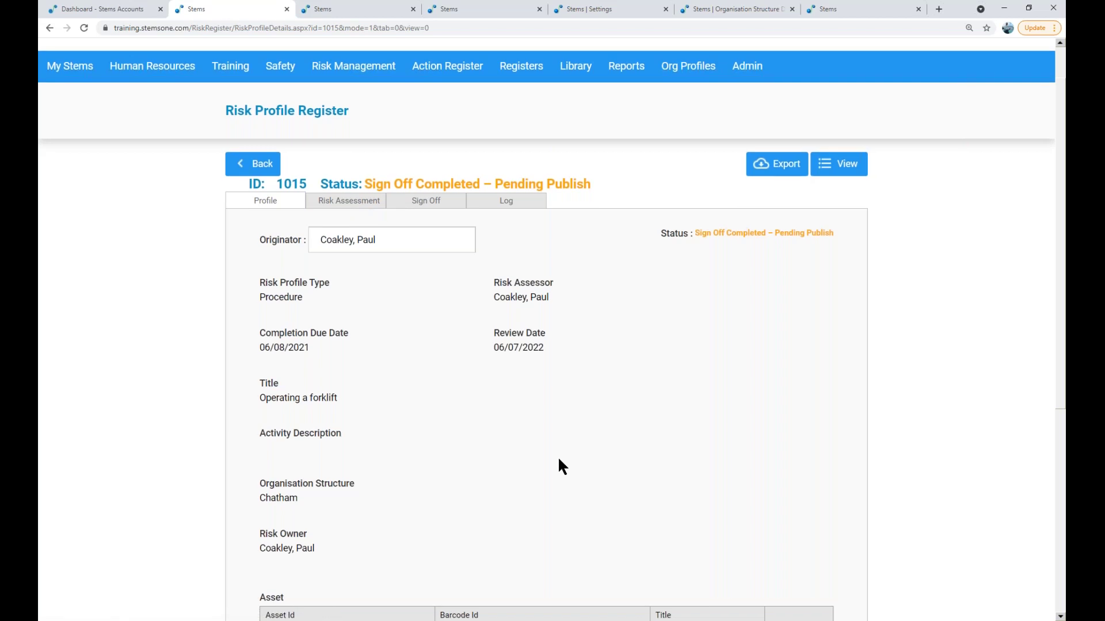
scroll(557, 455, up, 4)
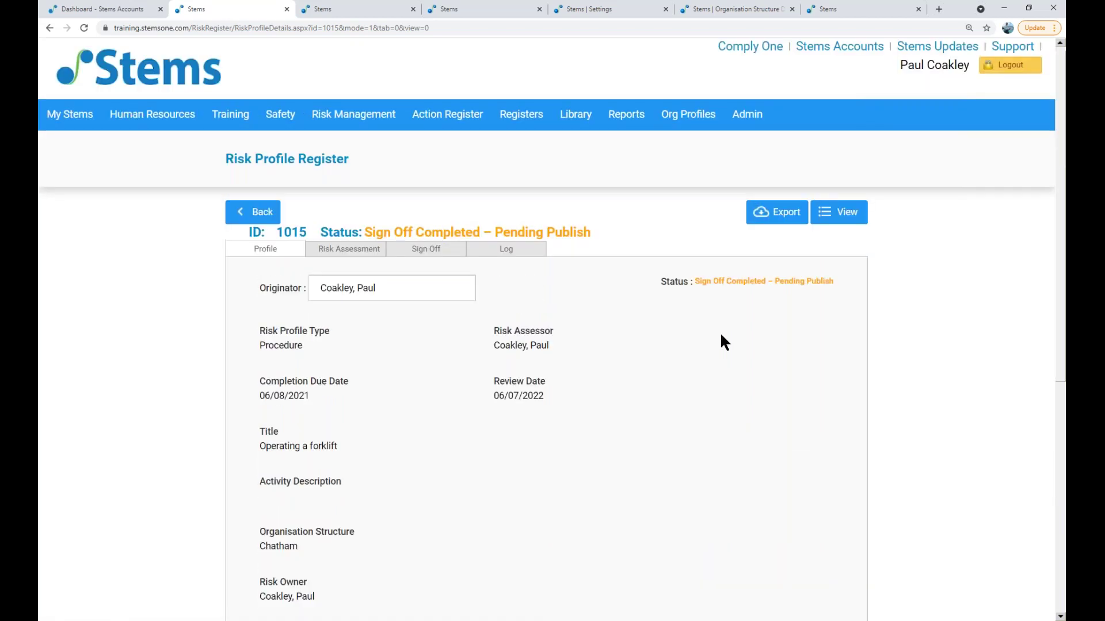
Step: Switch the "Operating a forklift" profile to view mode and publish it
click(847, 225)
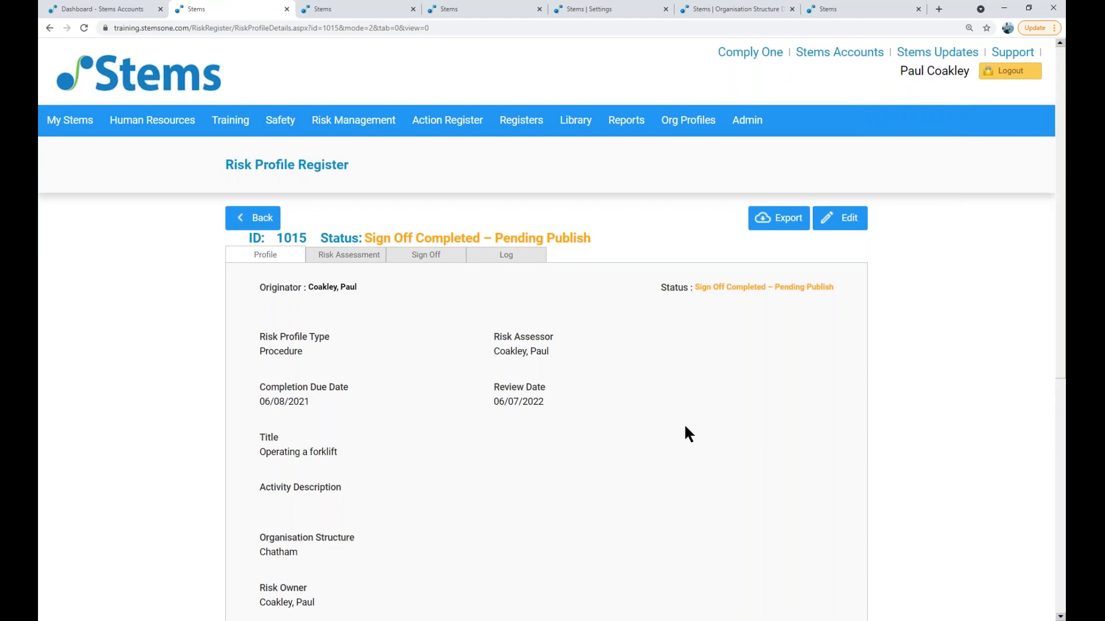
scroll(685, 430, down, 5)
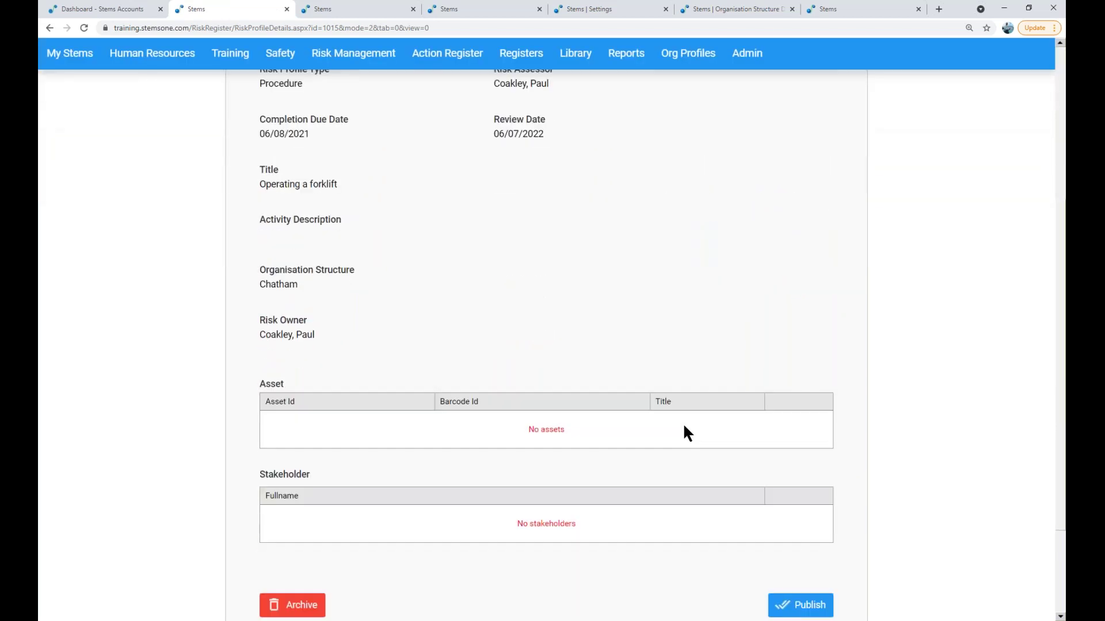
scroll(682, 423, down, 2)
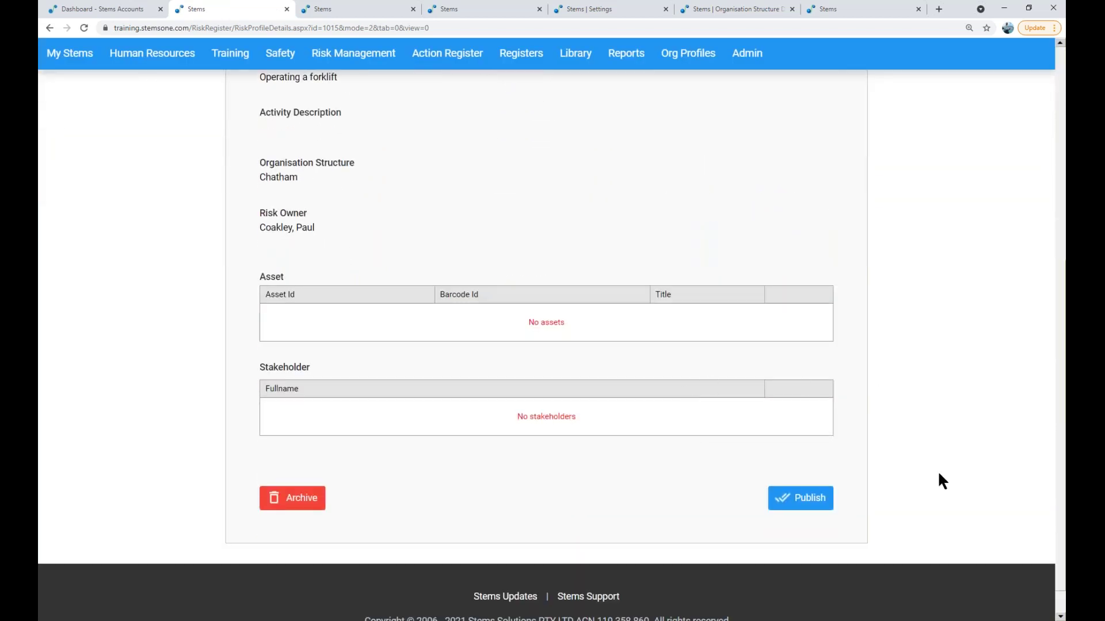
click(811, 505)
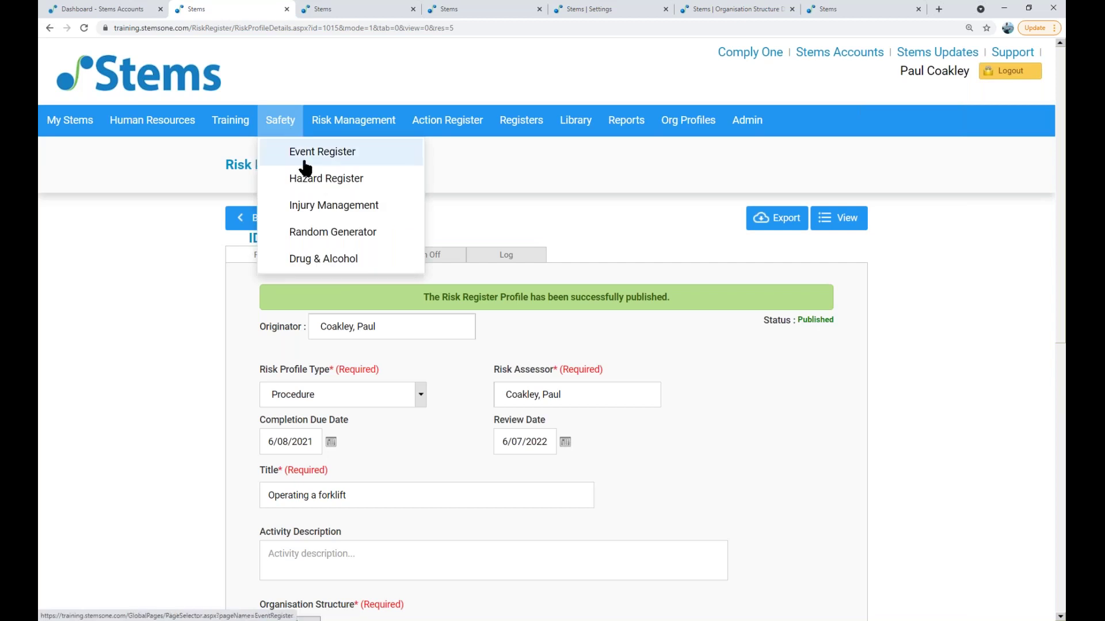
Step: Open the Business Risk & Dashboard and review the forklift profile's risks and control measures in the table
click(332, 150)
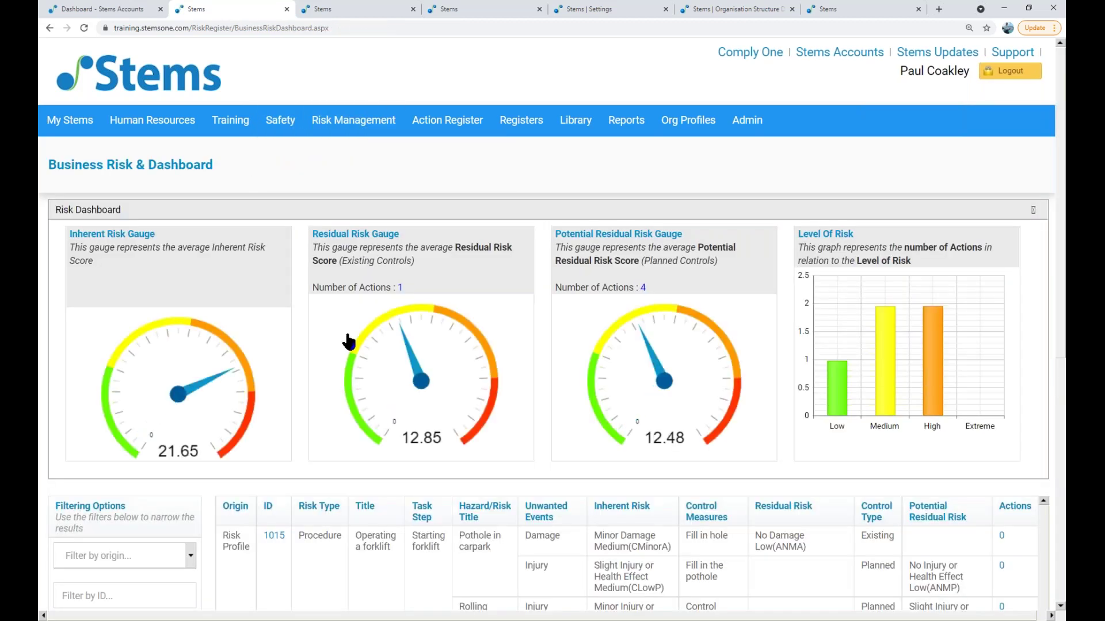
scroll(348, 342, down, 3)
scroll(764, 316, down, 1)
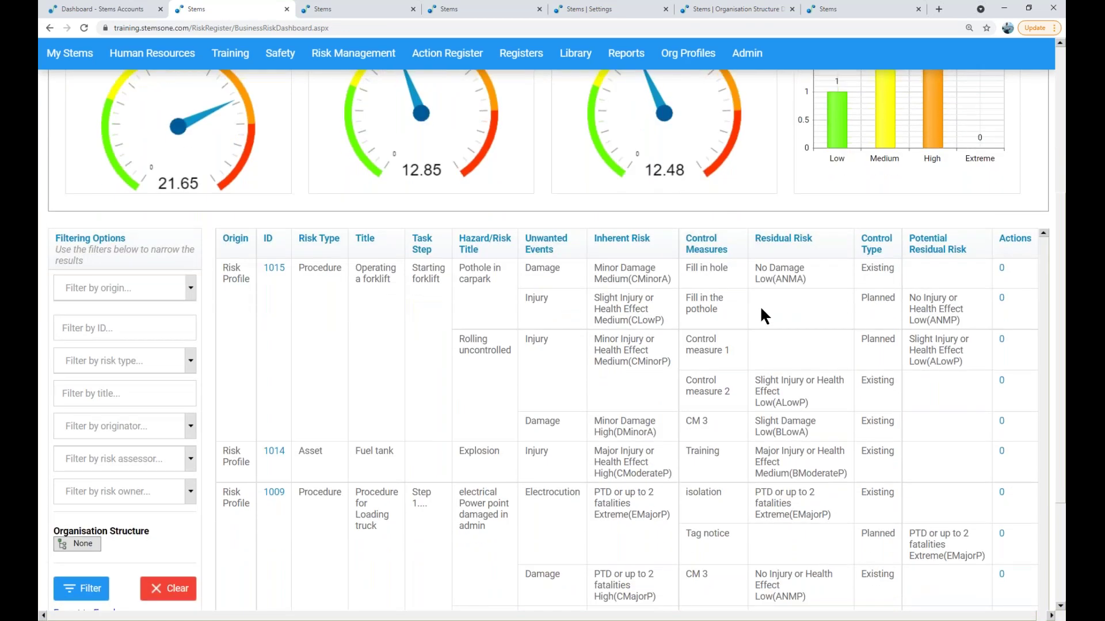
Step: Open the "Operating a forklift" profile from the Risk Profile Register and reopen it for review
scroll(759, 306, up, 2)
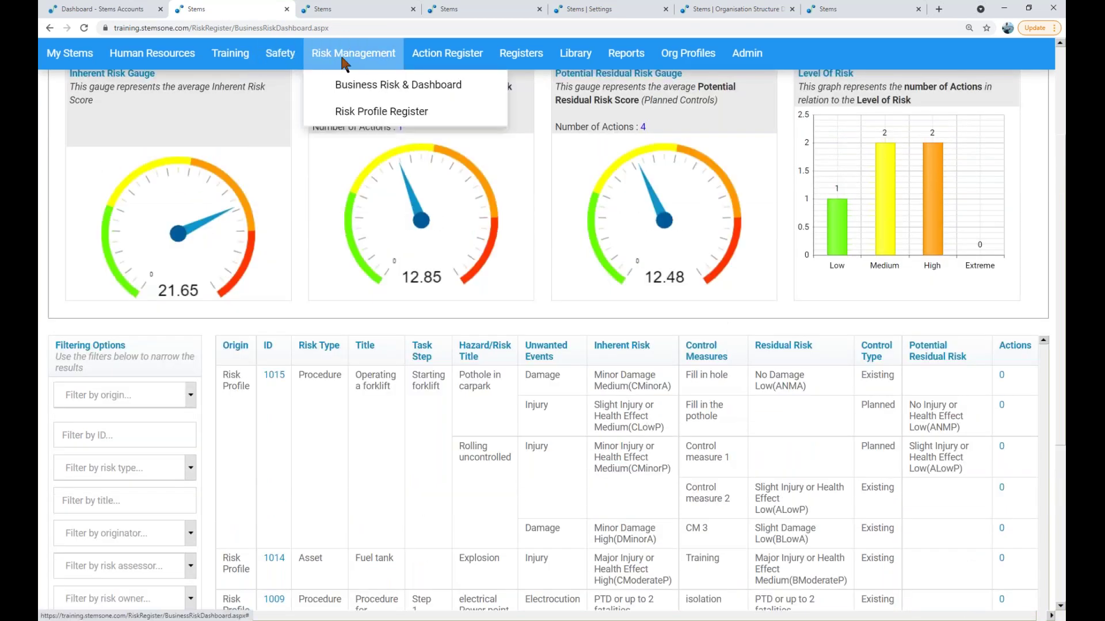
click(347, 115)
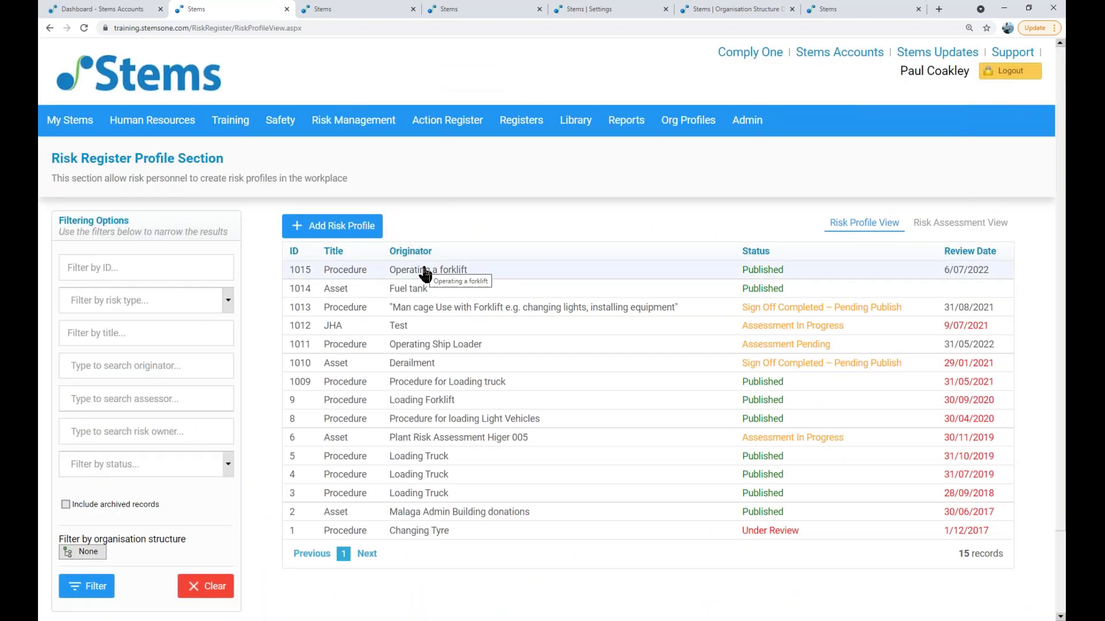
click(425, 271)
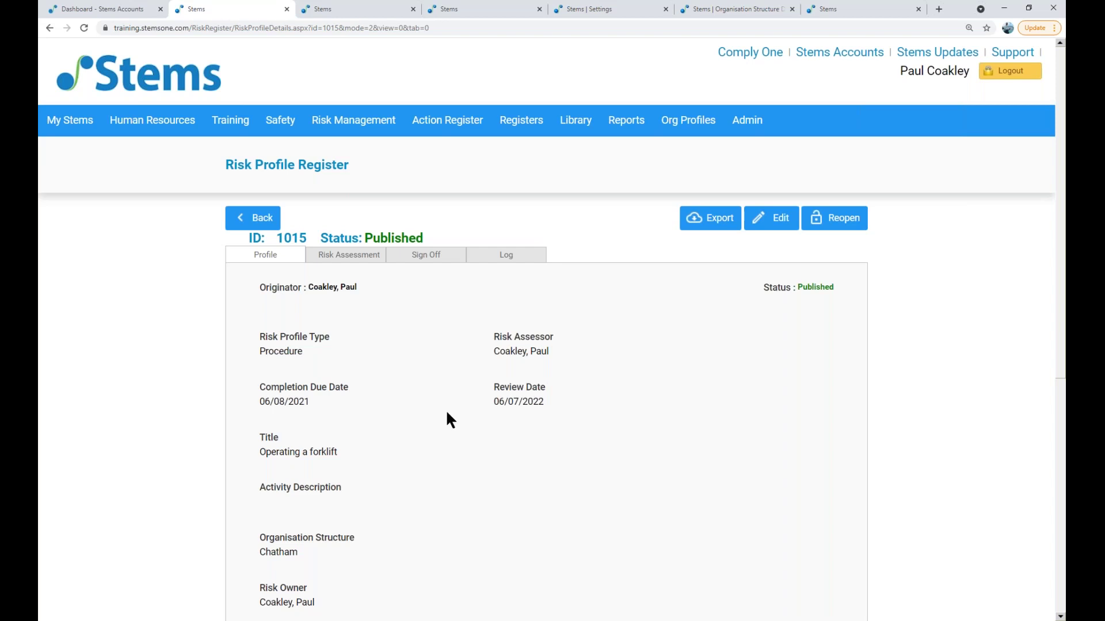
scroll(443, 406, down, 2)
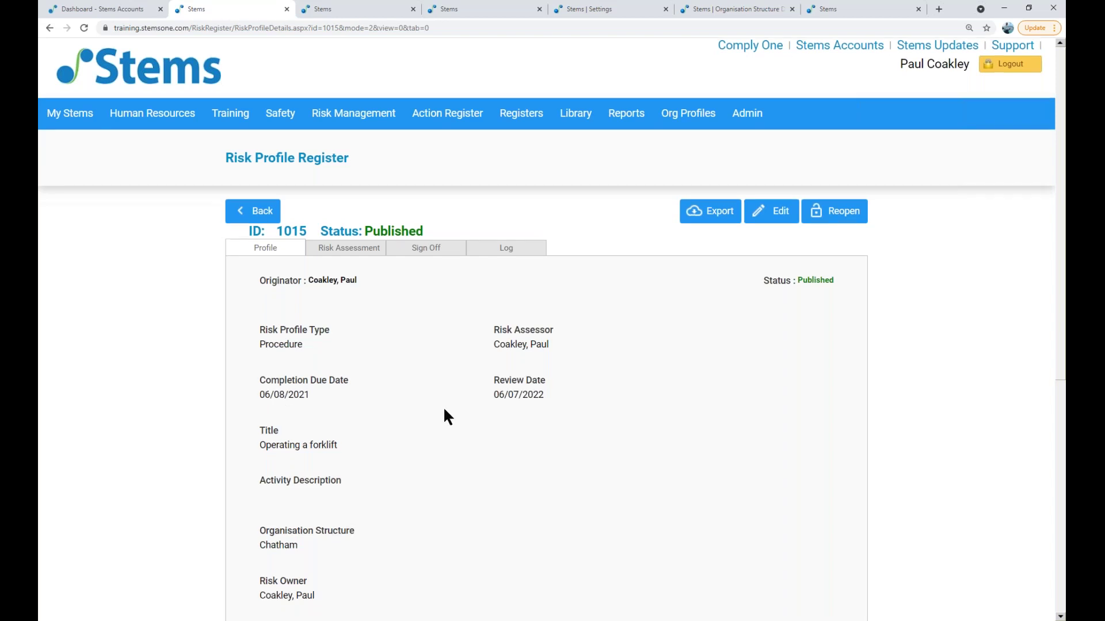
scroll(443, 406, up, 2)
scroll(443, 406, up, 1)
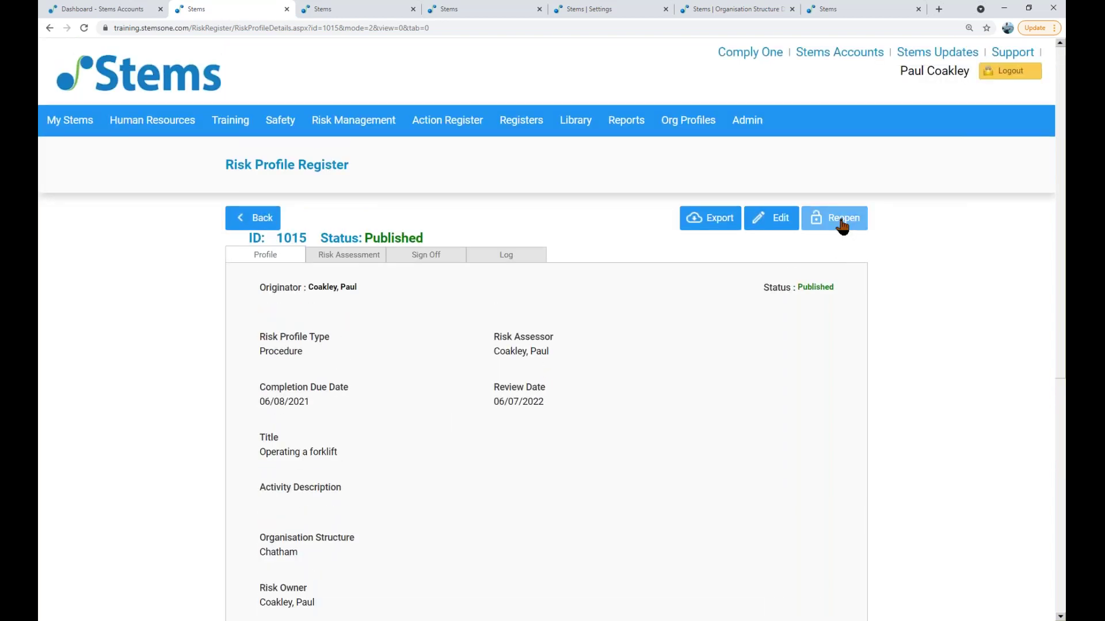
click(838, 225)
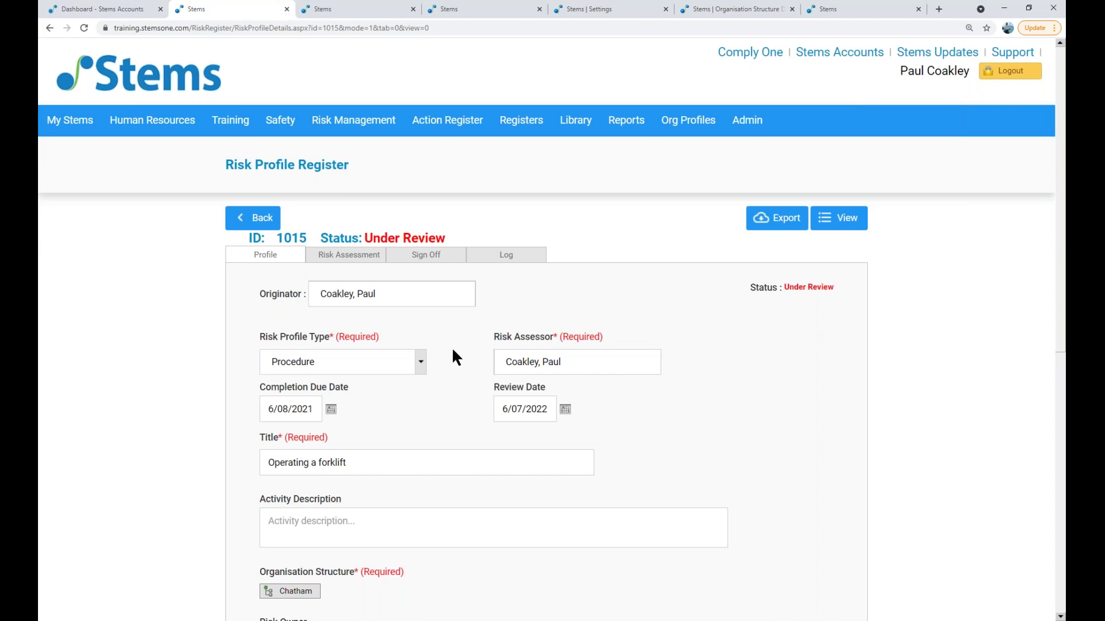
Step: Examine the reopened profile's editable details, from the risk type and dates down to the assets, stakeholders and review completion options
scroll(453, 351, down, 2)
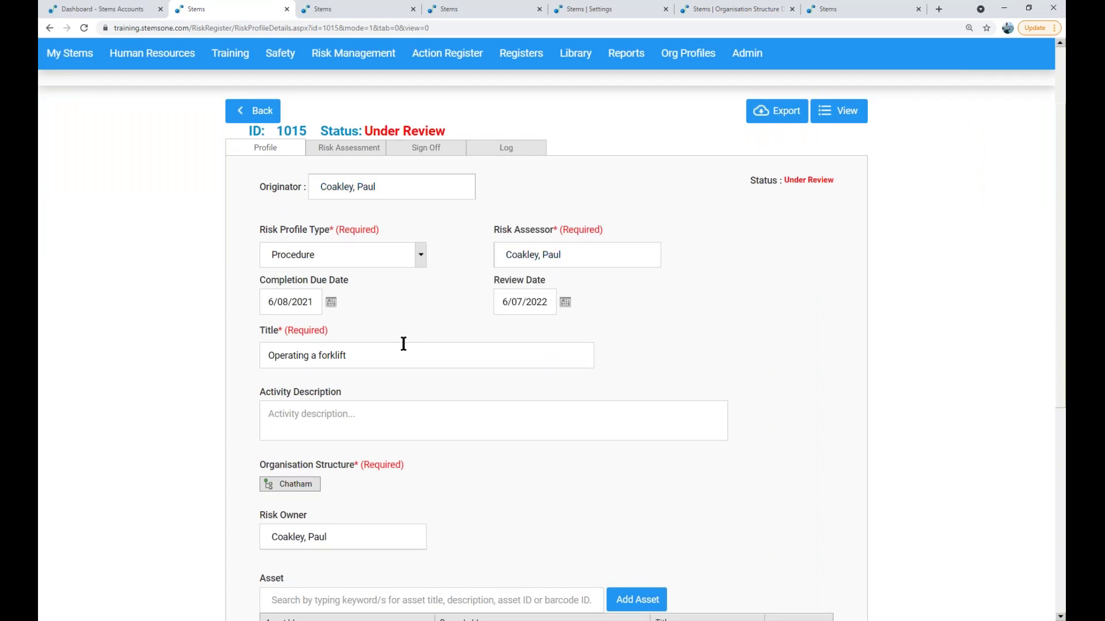
scroll(403, 344, down, 3)
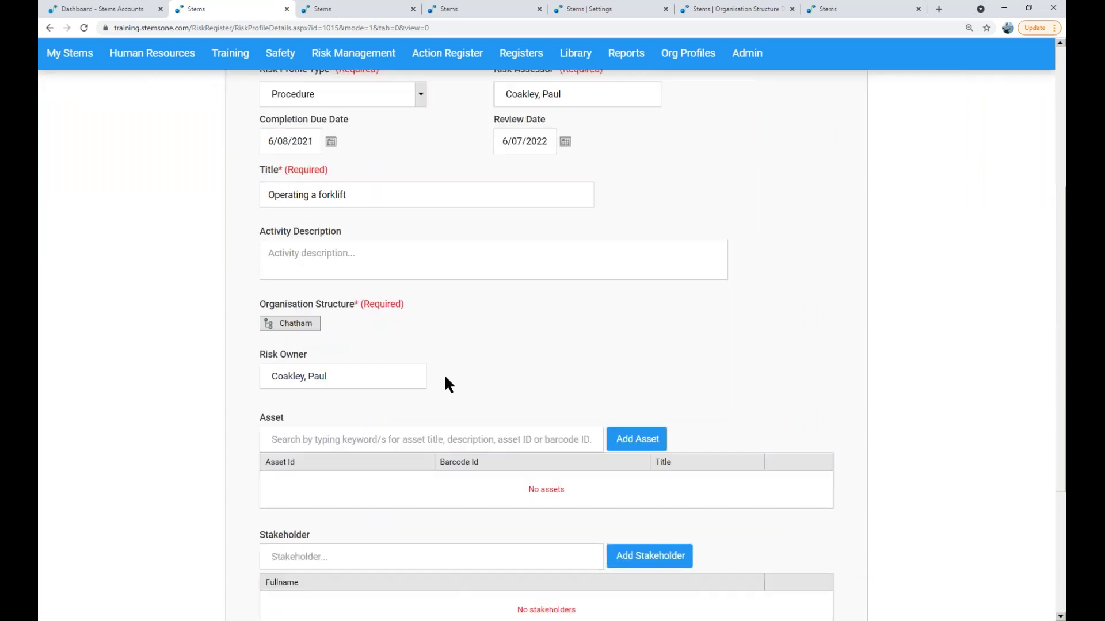
scroll(446, 380, up, 1)
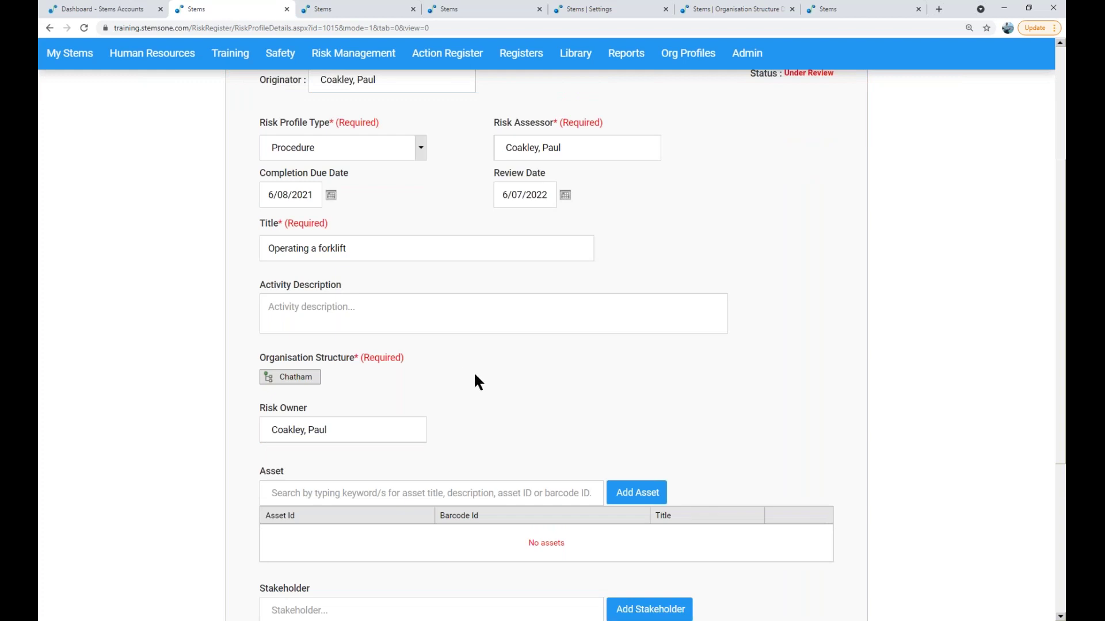
scroll(474, 371, down, 2)
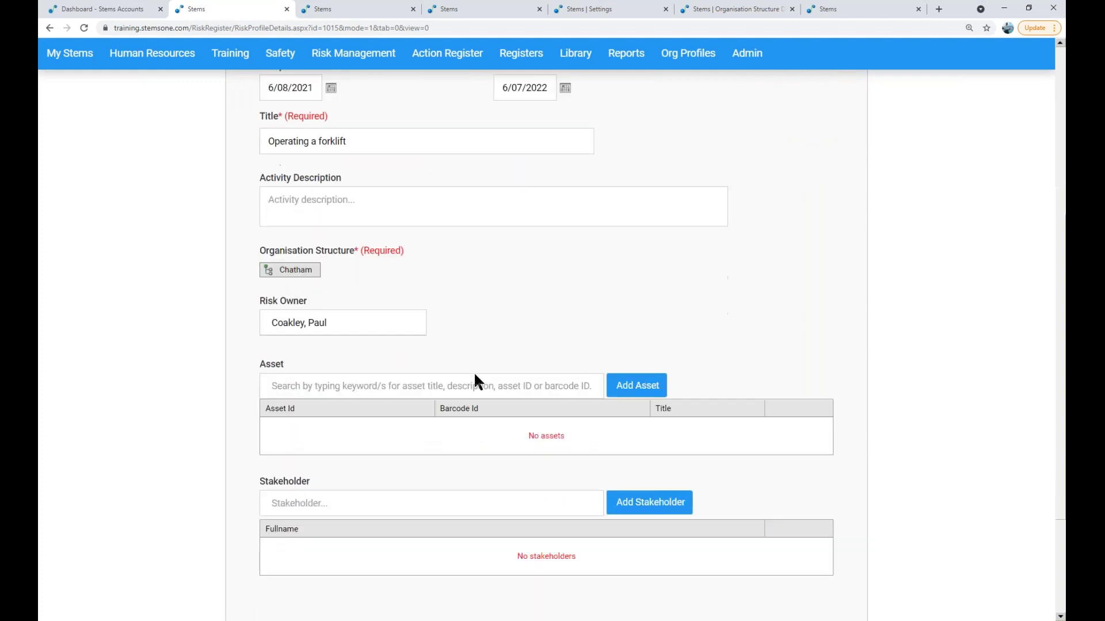
scroll(473, 376, down, 2)
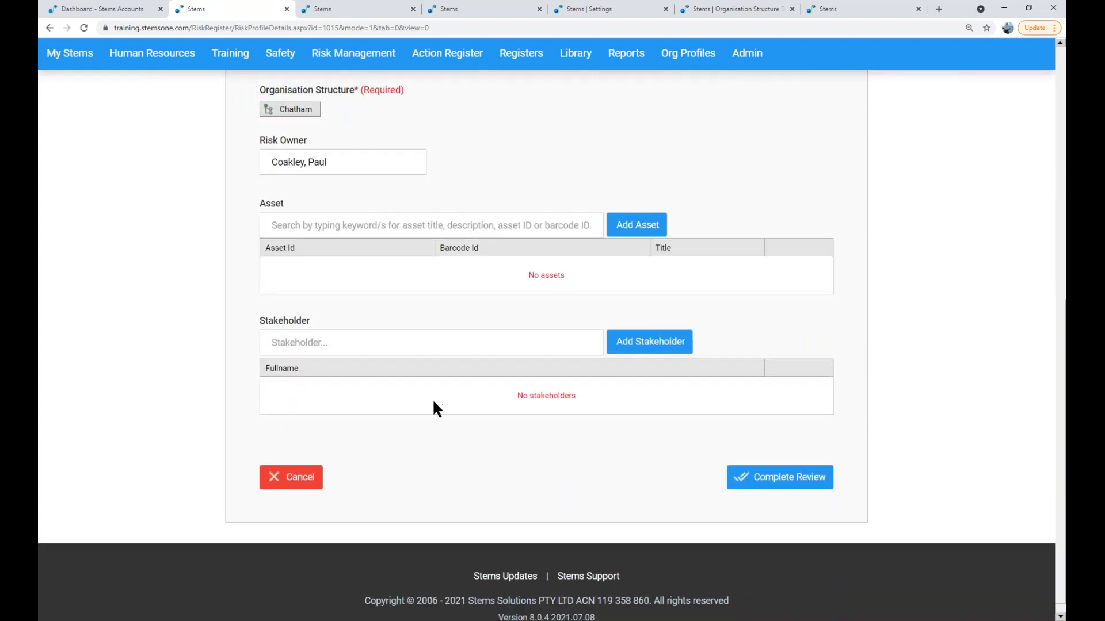
scroll(431, 449, up, 5)
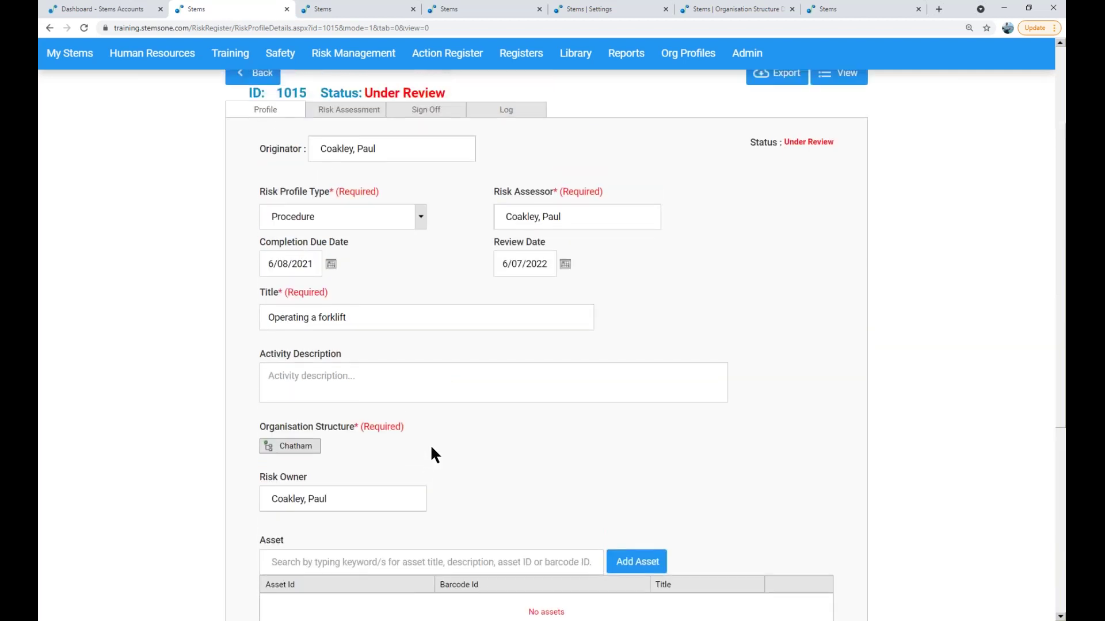
scroll(432, 452, up, 2)
scroll(432, 452, down, 4)
scroll(432, 452, down, 4)
scroll(431, 452, up, 3)
scroll(441, 352, up, 5)
Step: Check the reopened profile's risk assessment table of hazards and control measures, and mark the assessment as completed
click(364, 242)
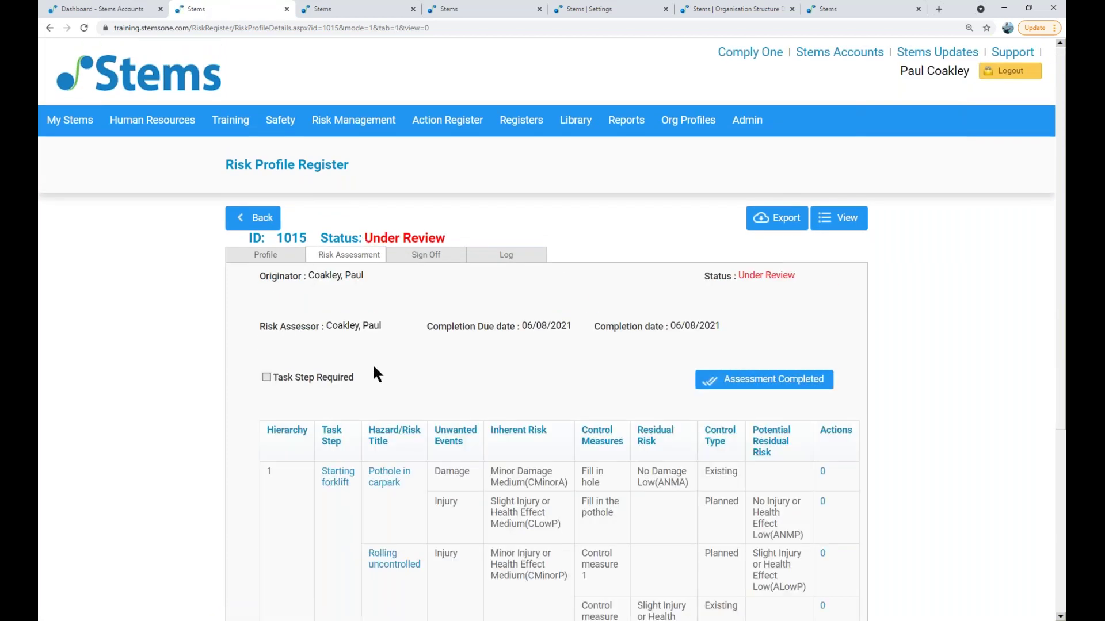
scroll(374, 371, down, 2)
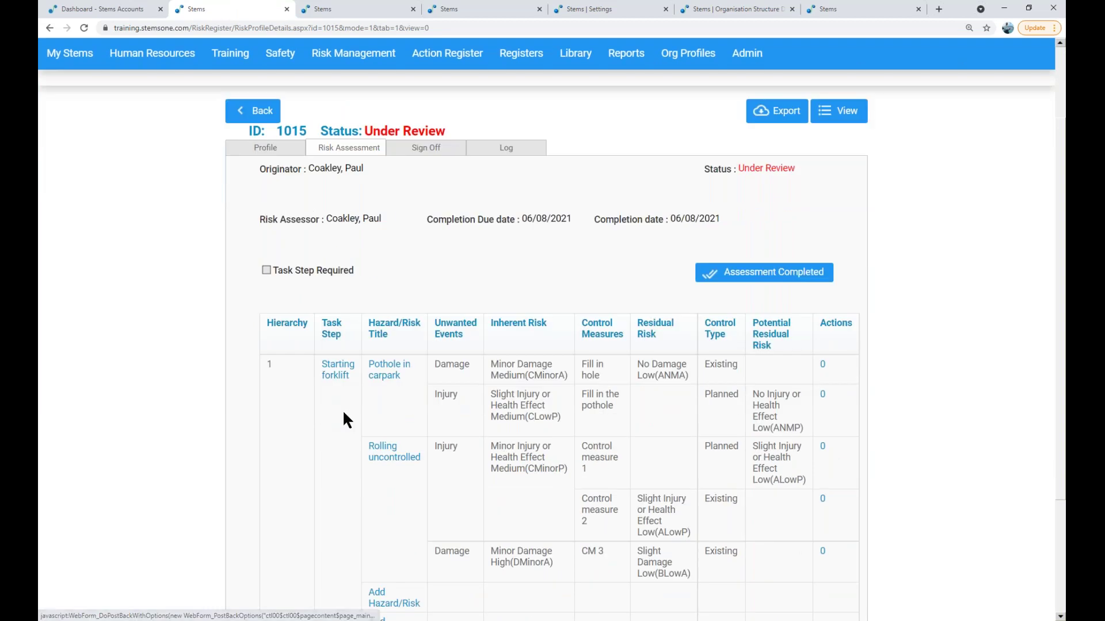
scroll(343, 409, down, 2)
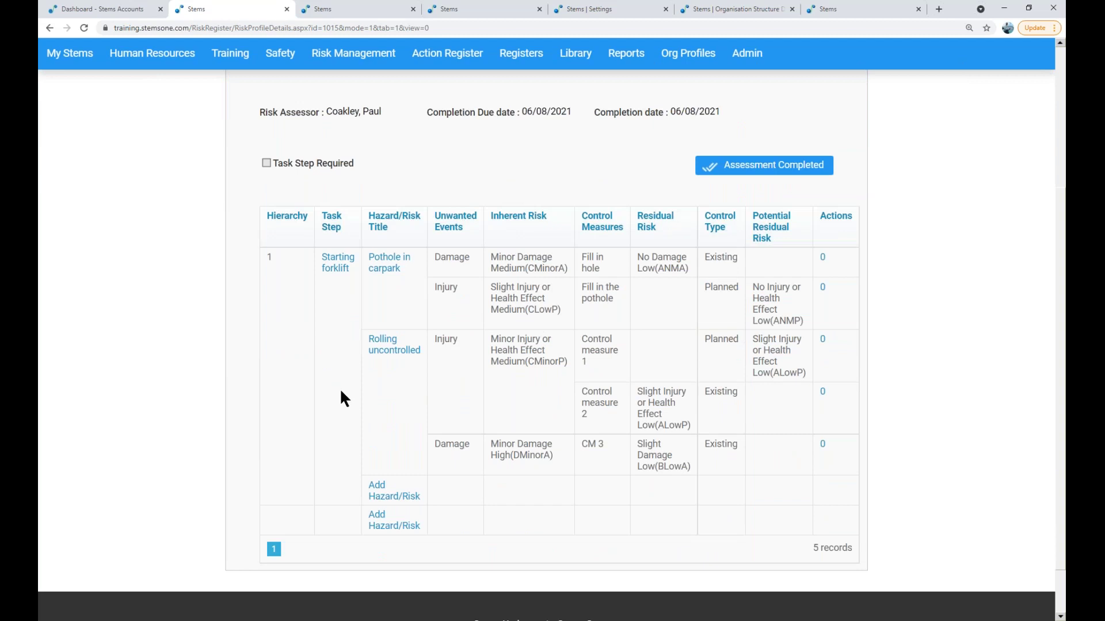
scroll(339, 388, up, 4)
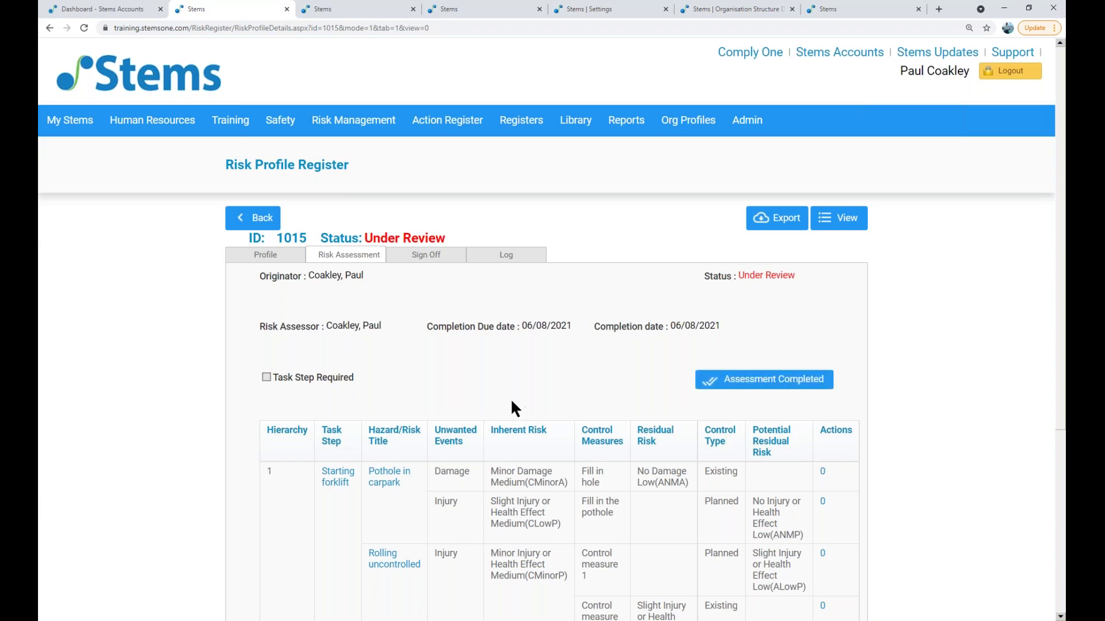
scroll(512, 402, down, 4)
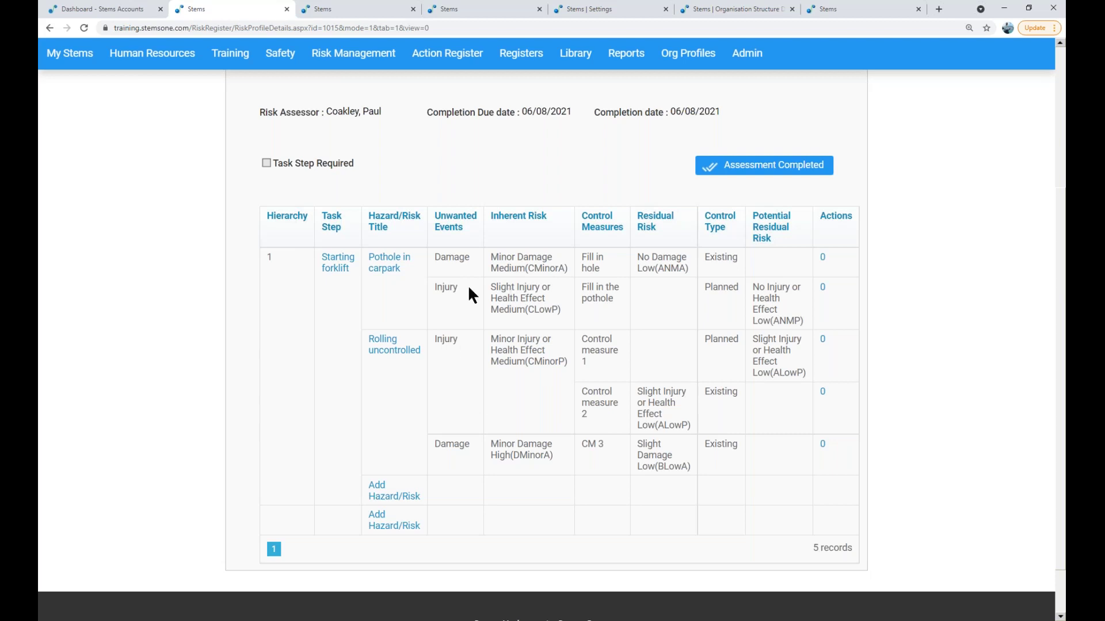
scroll(446, 288, up, 3)
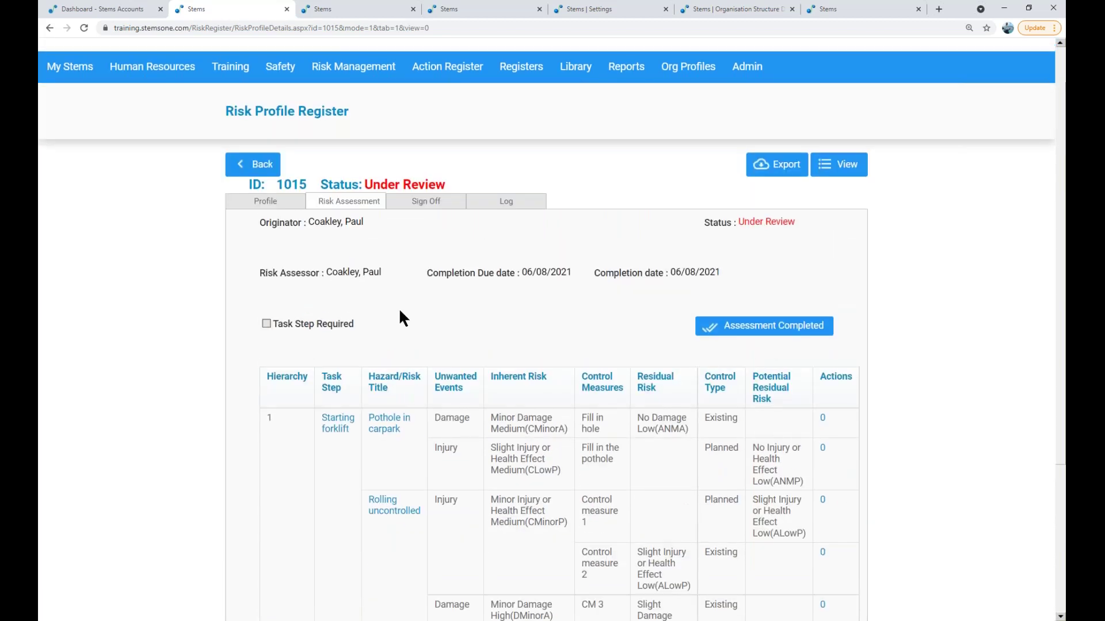
scroll(398, 308, up, 1)
mouse_move(375, 133)
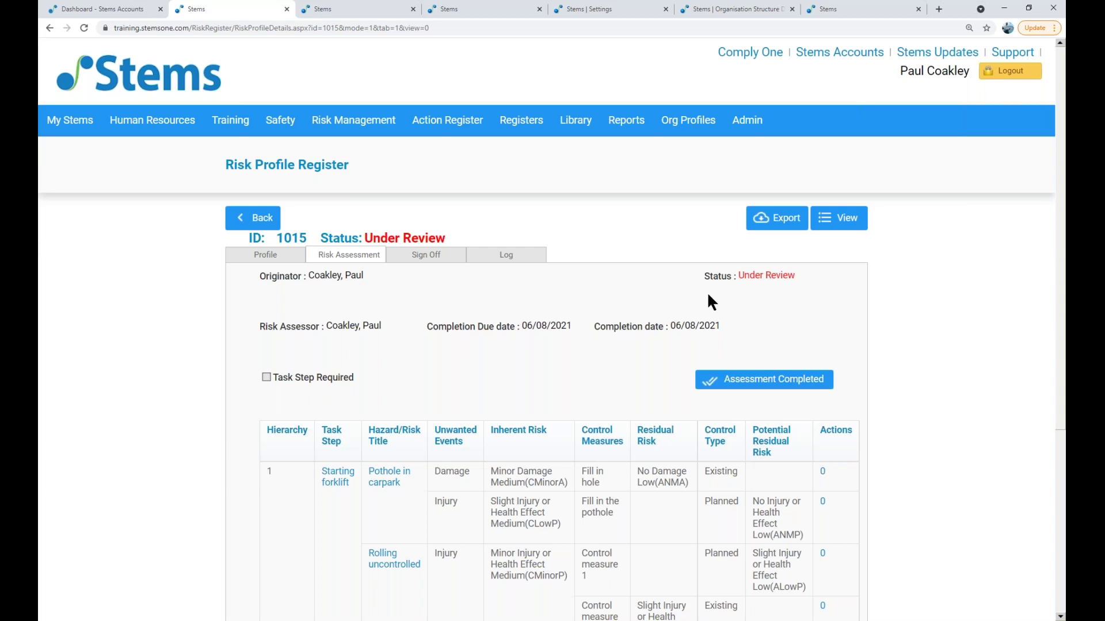
click(764, 385)
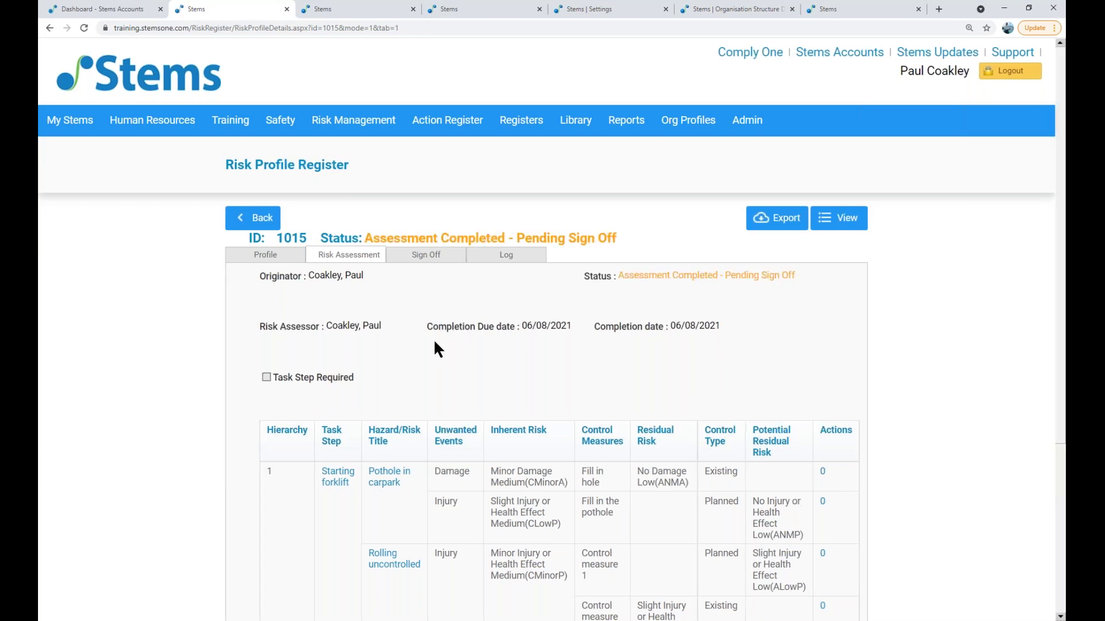
Step: Sign off the reassessed risk profile for the nominated signee with the comment "Thanks"
click(432, 257)
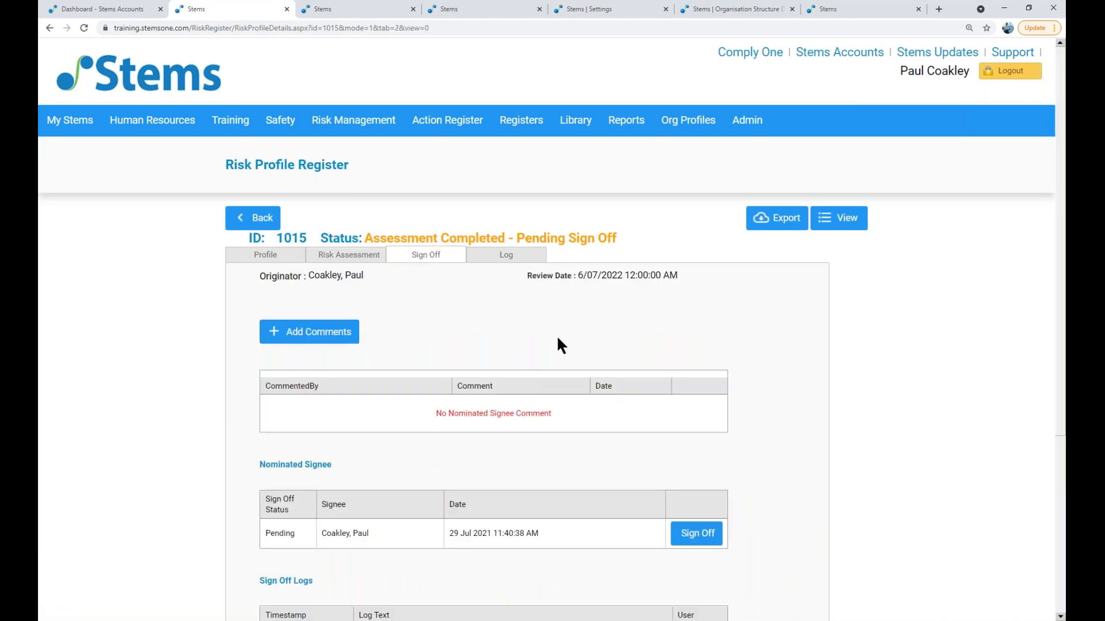
scroll(553, 345, down, 1)
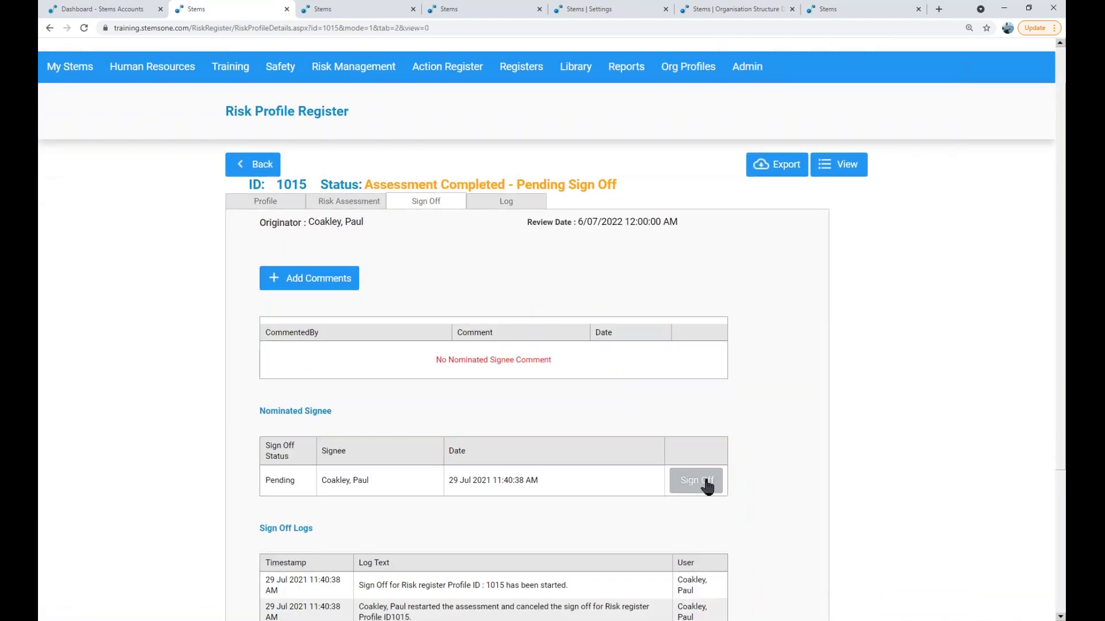
click(707, 488)
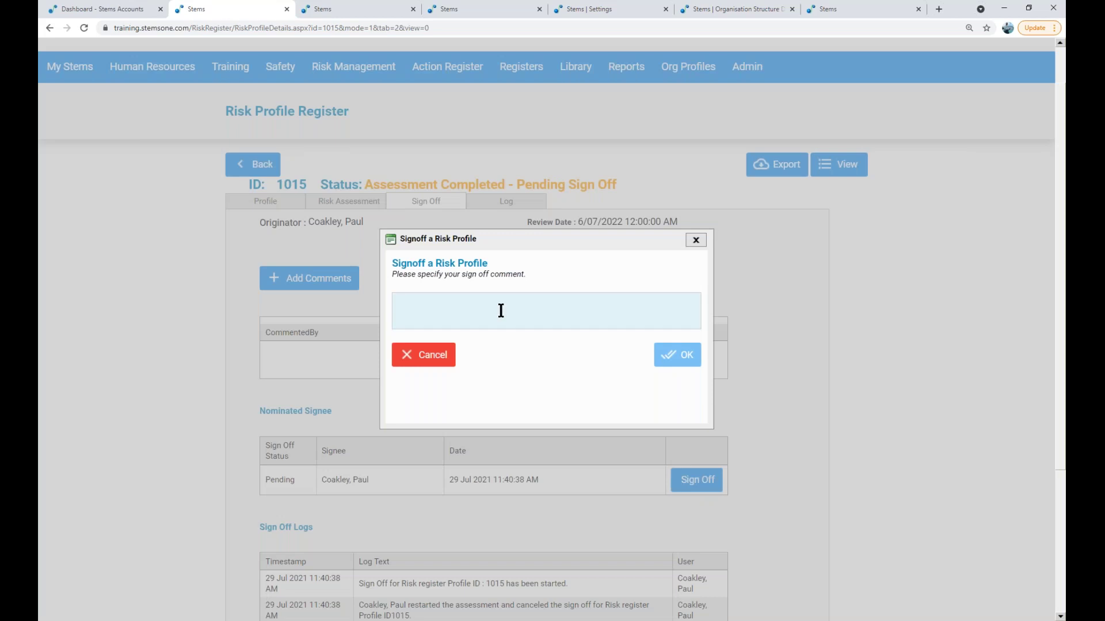
text(Thanks)
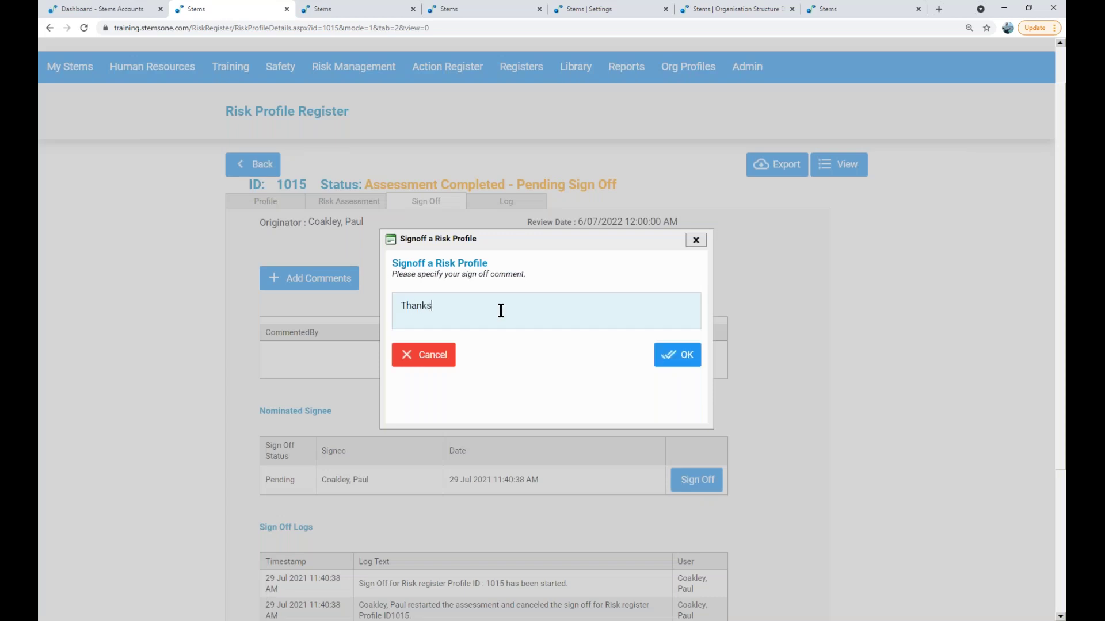
click(695, 359)
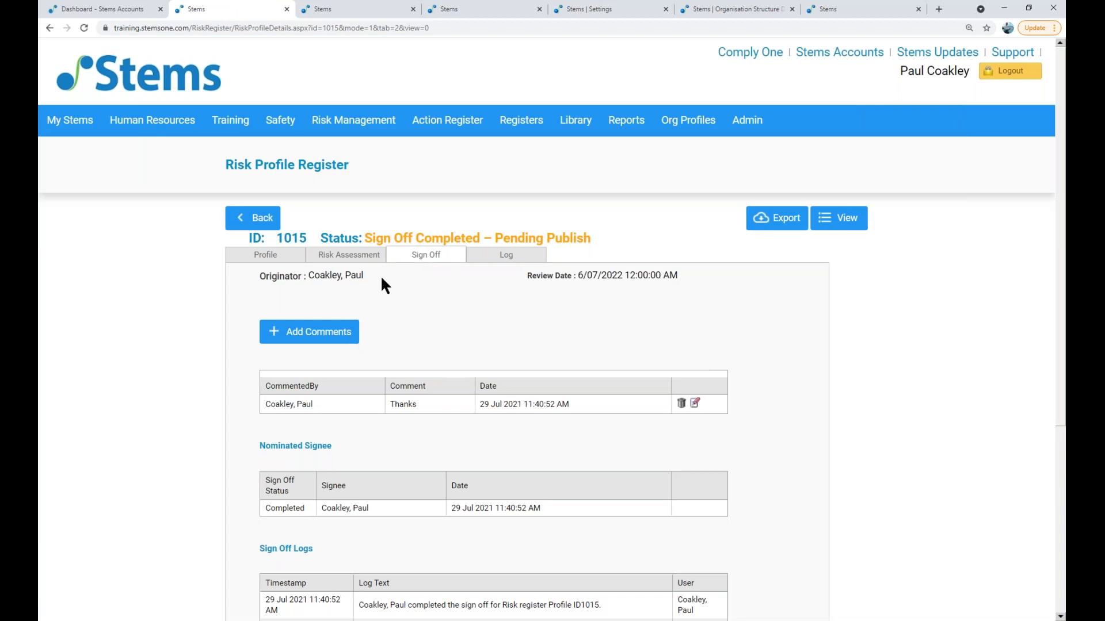
Step: Switch the signed-off forklift profile to view mode and publish it again
click(275, 262)
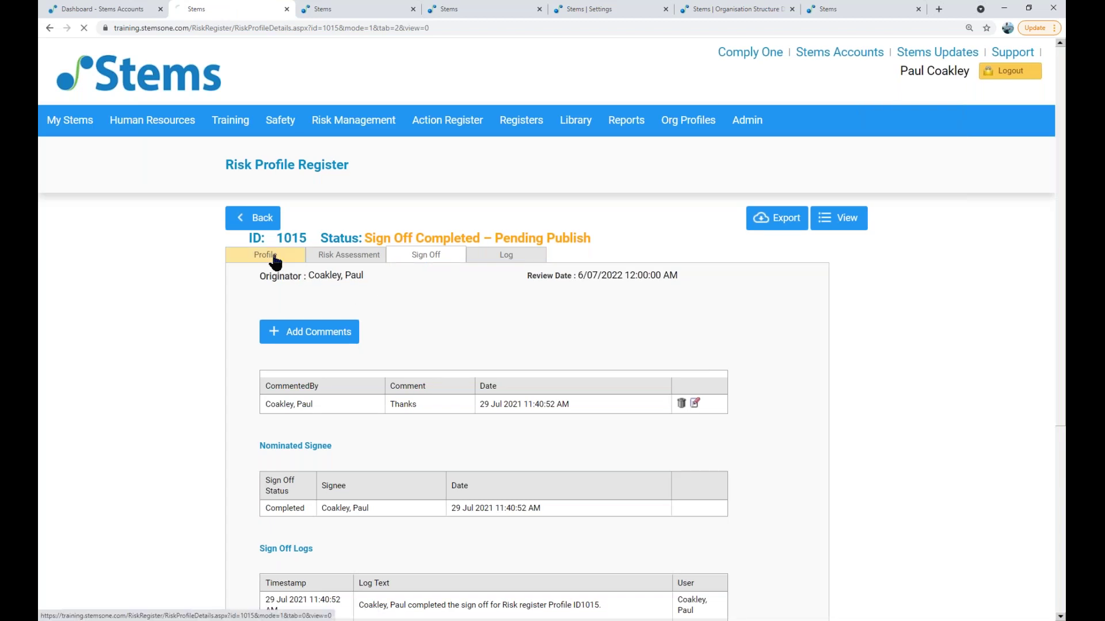
click(845, 223)
scroll(581, 374, down, 7)
scroll(580, 381, down, 1)
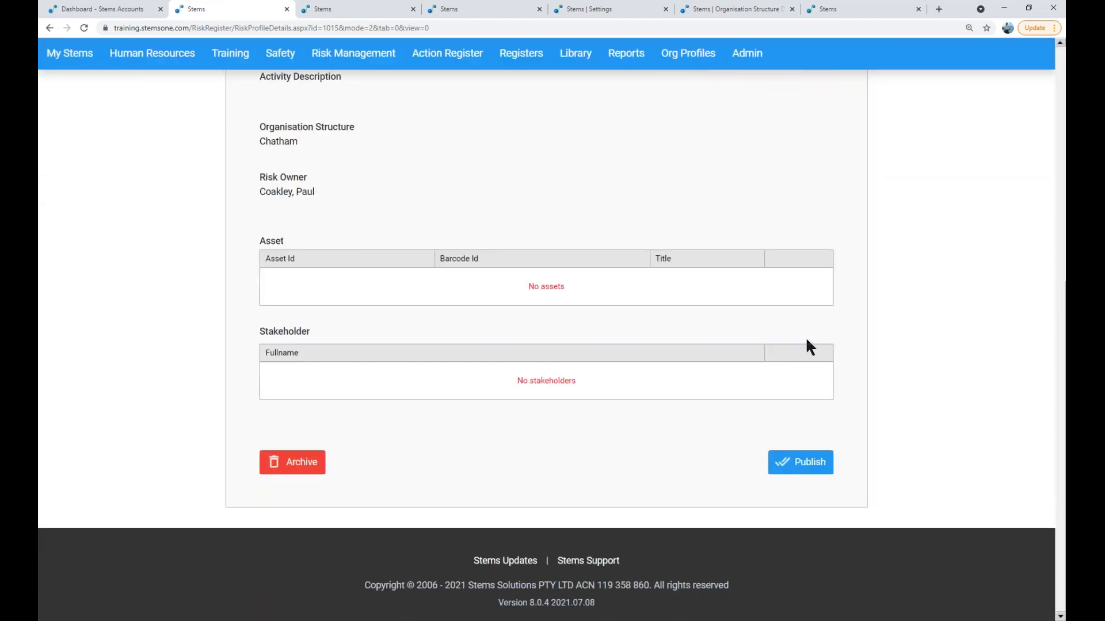
click(802, 467)
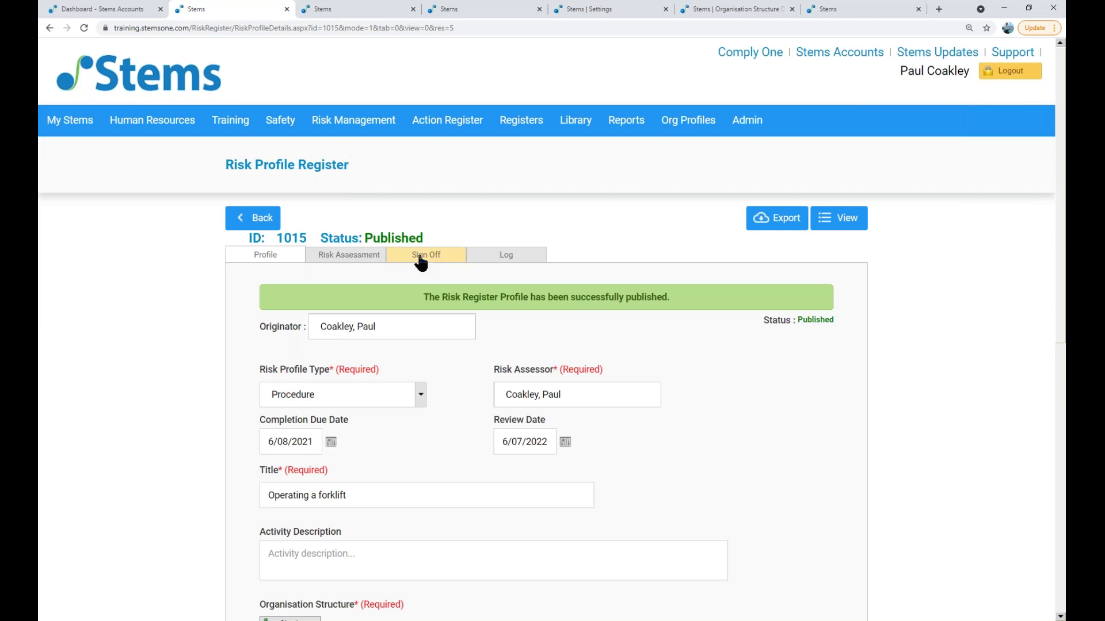
Step: Review the profile list in the Risk Profile Register and view the Risk Reallocation settings under Risk Management
mouse_move(331, 131)
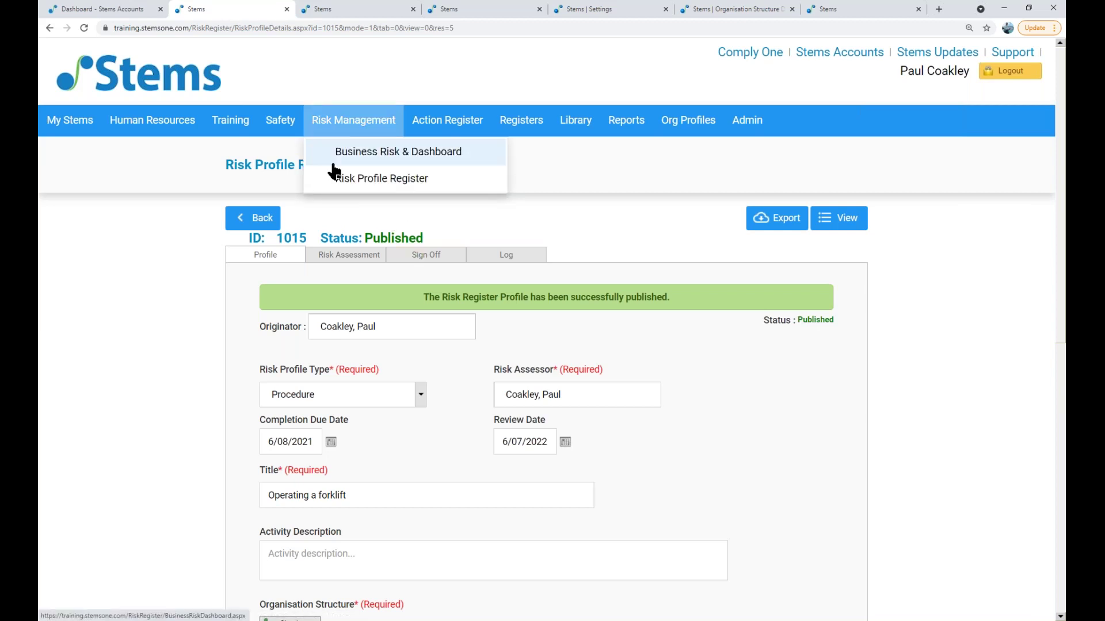
click(336, 180)
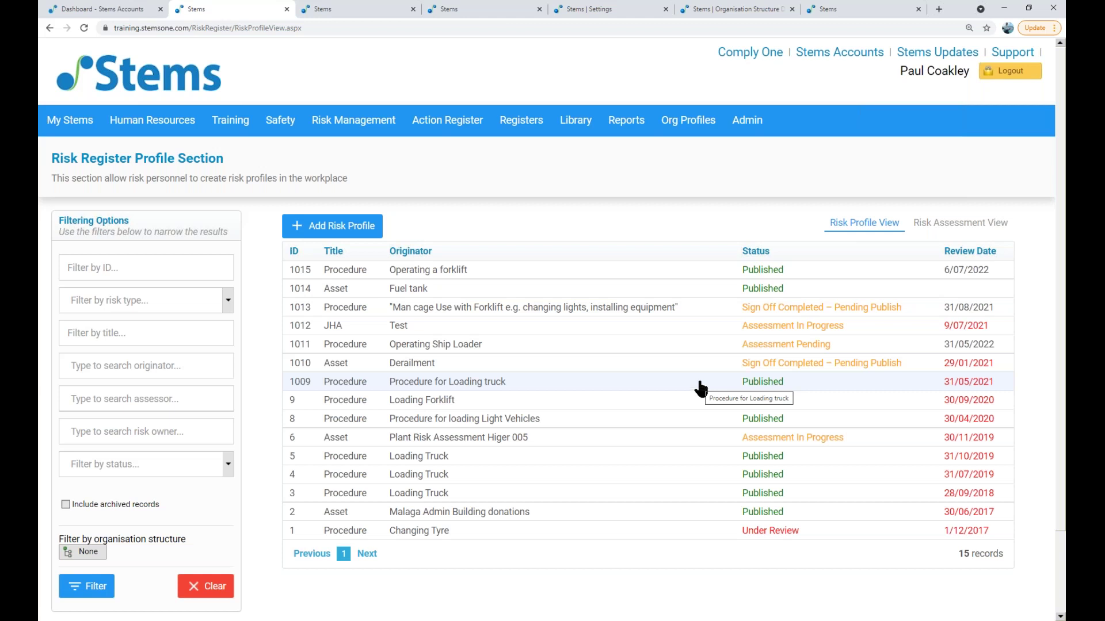
click(598, 9)
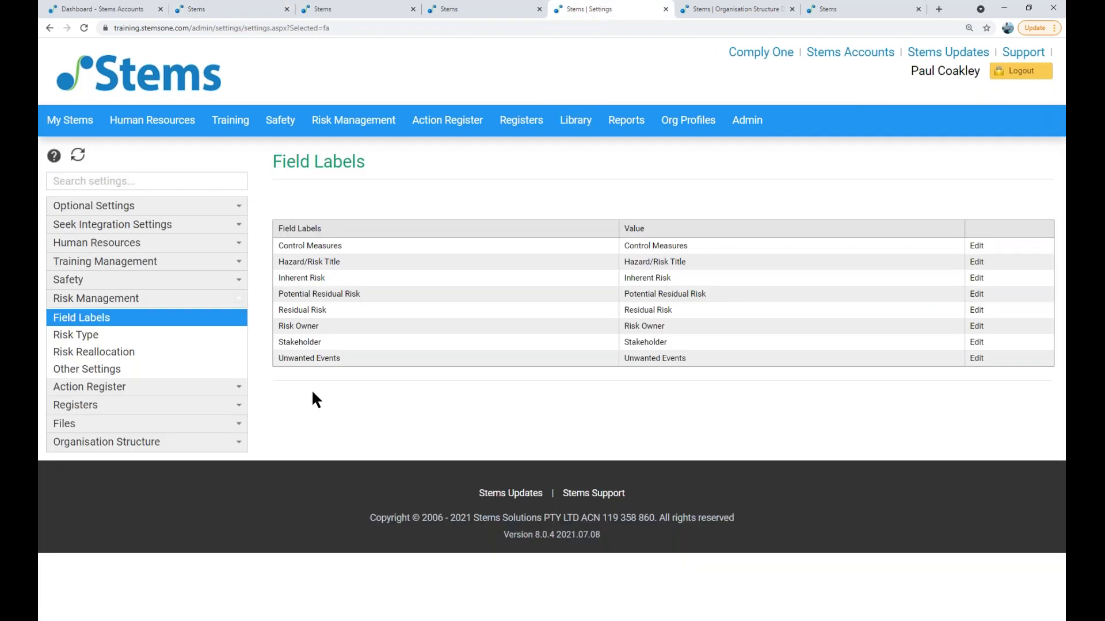
click(130, 360)
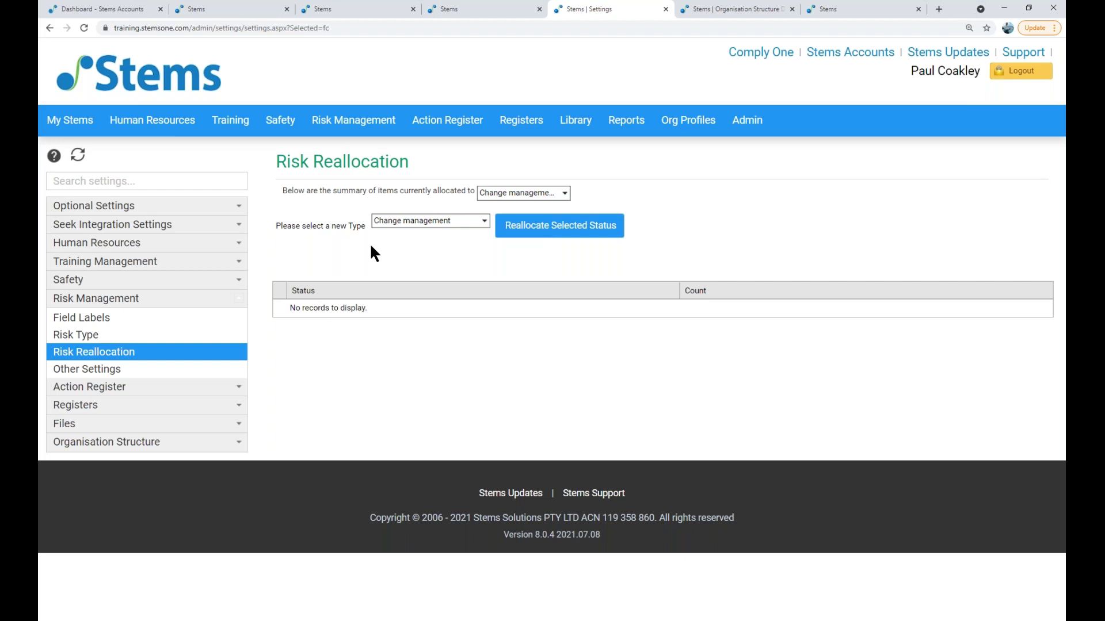
Step: Open the Business Risk & Dashboard from the Risk Reallocation settings page
mouse_move(333, 129)
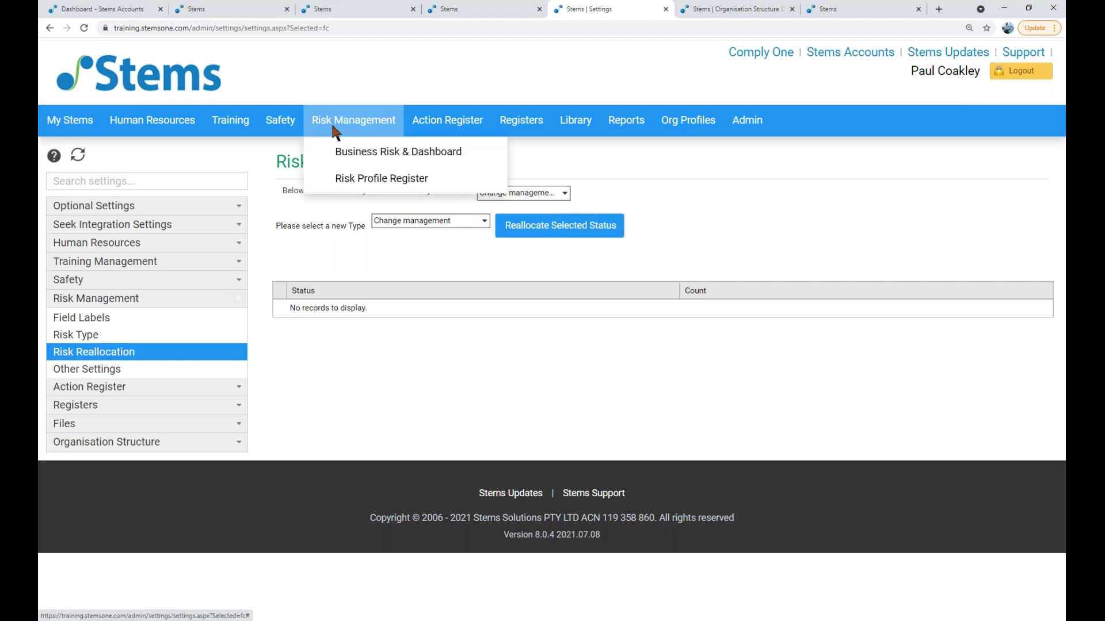
click(380, 152)
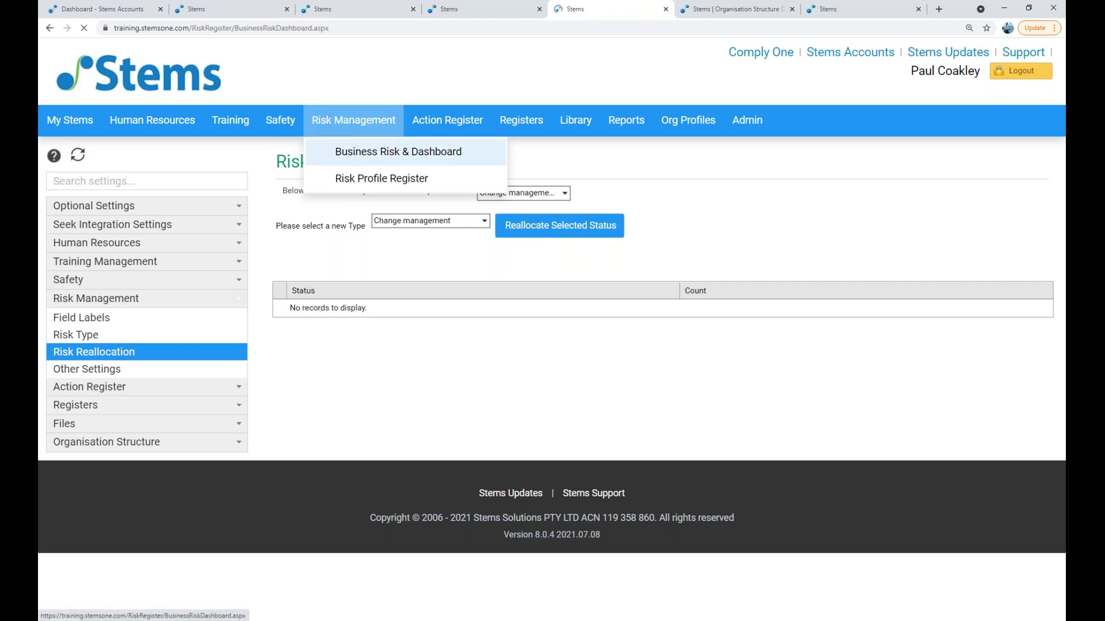